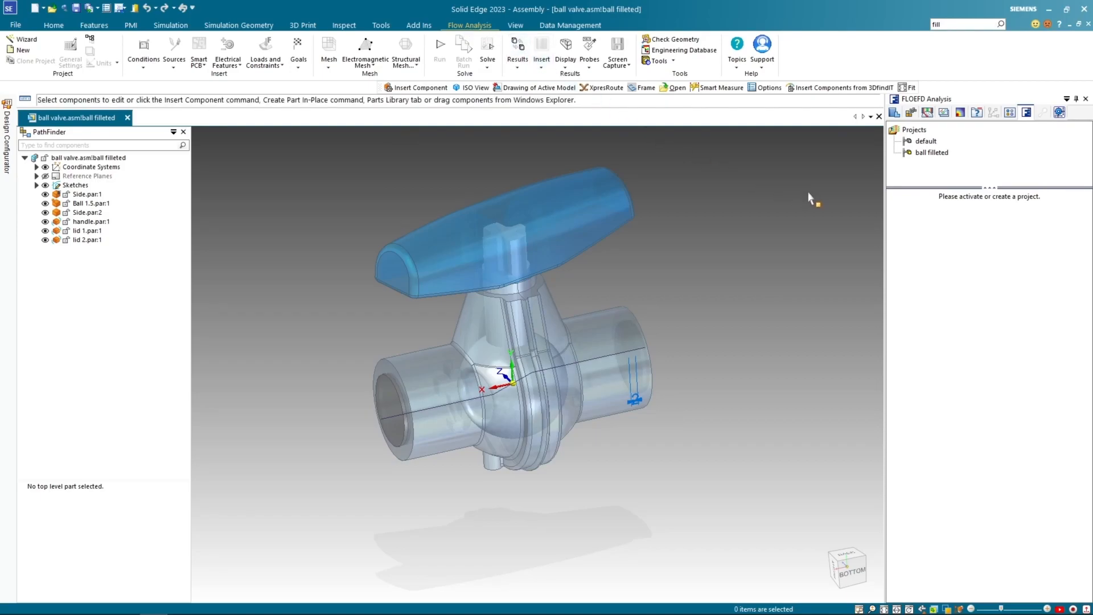
{"action": "key", "text": "ctrl"}
{"action": "key", "text": "ctrl"}
{"action": "key", "text": "ctrl"}
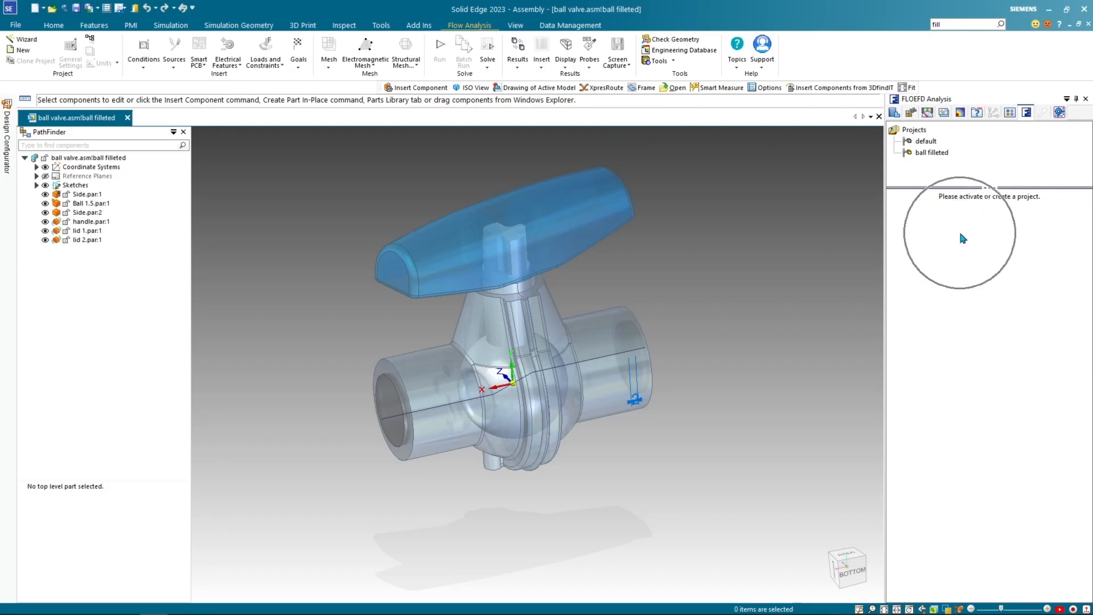
{"action": "key", "text": "ctrl"}
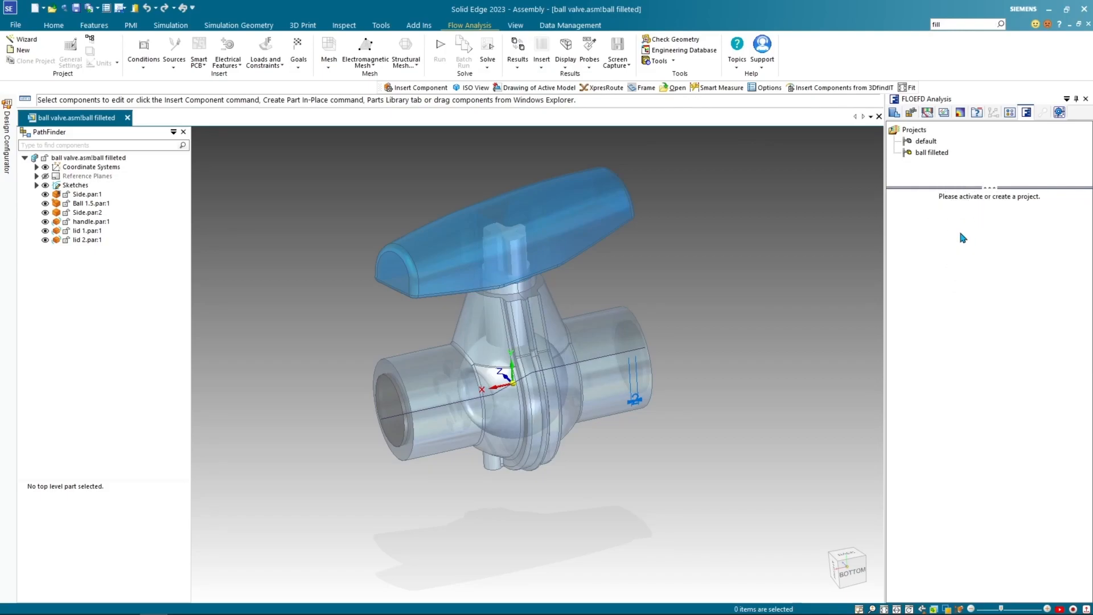
Start a new flow analysis project with the wizard, keeping the name Project(1) and the current ball filleted configuration.
{"action": "left_click", "coordinate": [27, 39]}
{"action": "left_click_drag", "start_coordinate": [367, 180], "coordinate": [316, 151]}
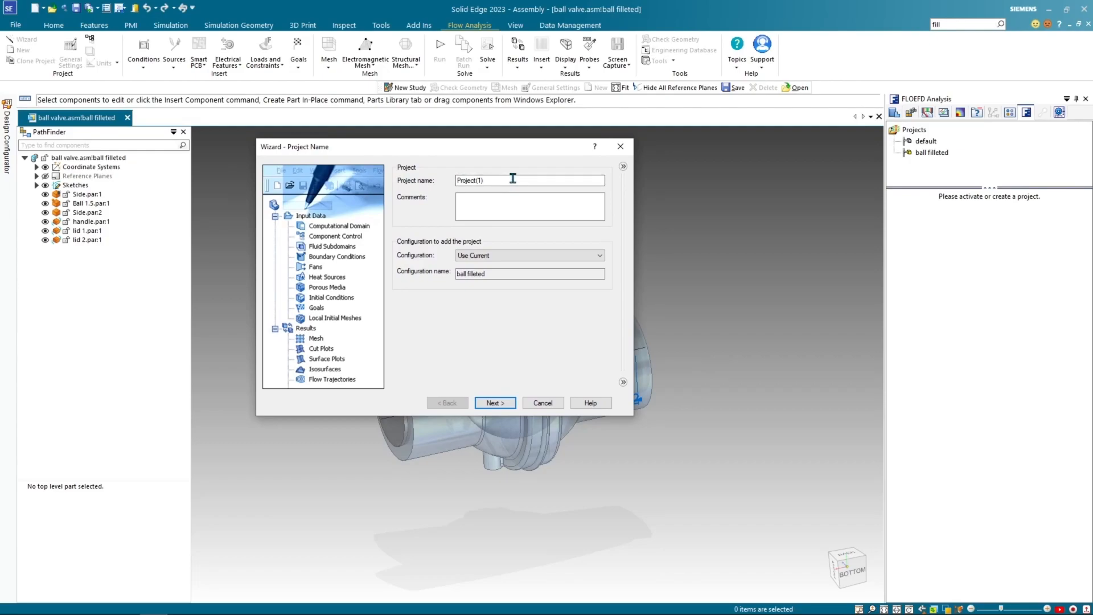
{"action": "left_click_drag", "start_coordinate": [497, 142], "coordinate": [442, 140]}
{"action": "left_click", "coordinate": [443, 175]}
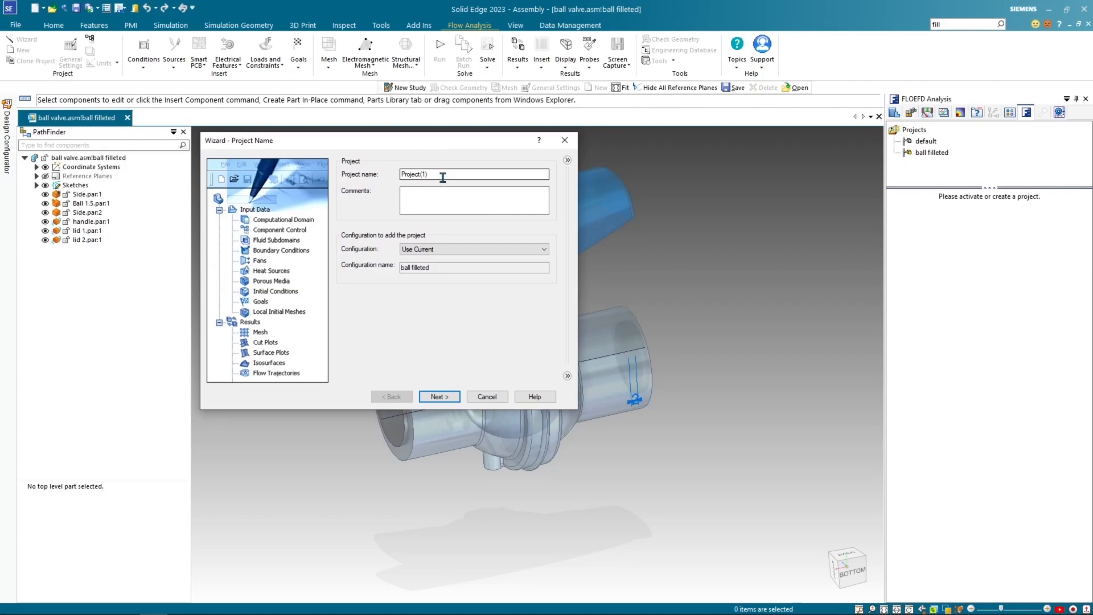
{"action": "left_click", "coordinate": [441, 197]}
{"action": "left_click", "coordinate": [433, 397]}
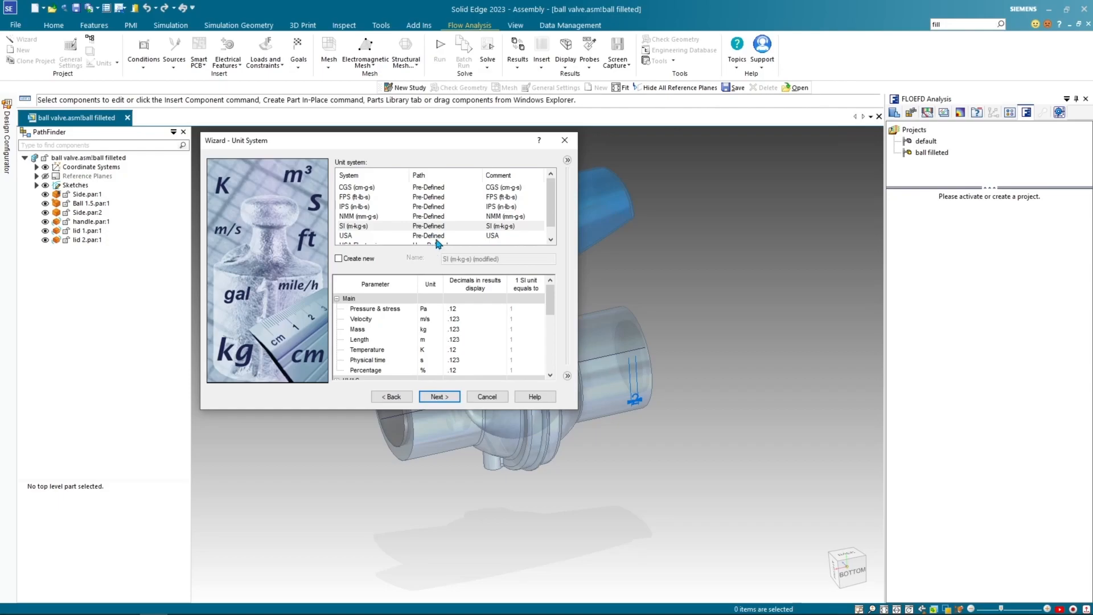
Review the USA Electronics unit system and set the project's units to SI (m-kg-s).
{"action": "left_click", "coordinate": [397, 228]}
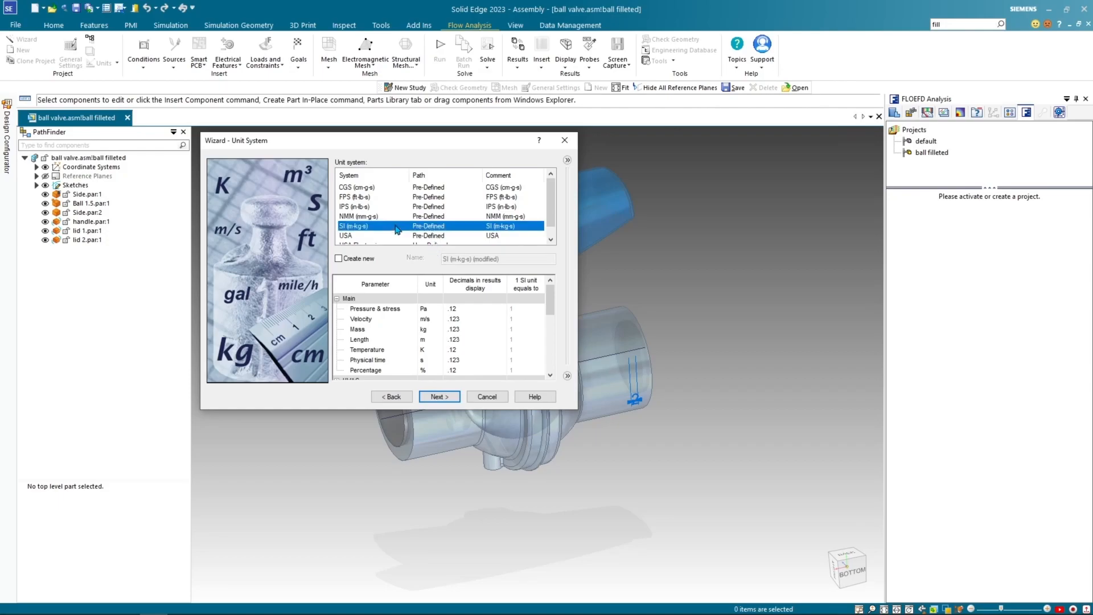
{"action": "left_click", "coordinate": [550, 240]}
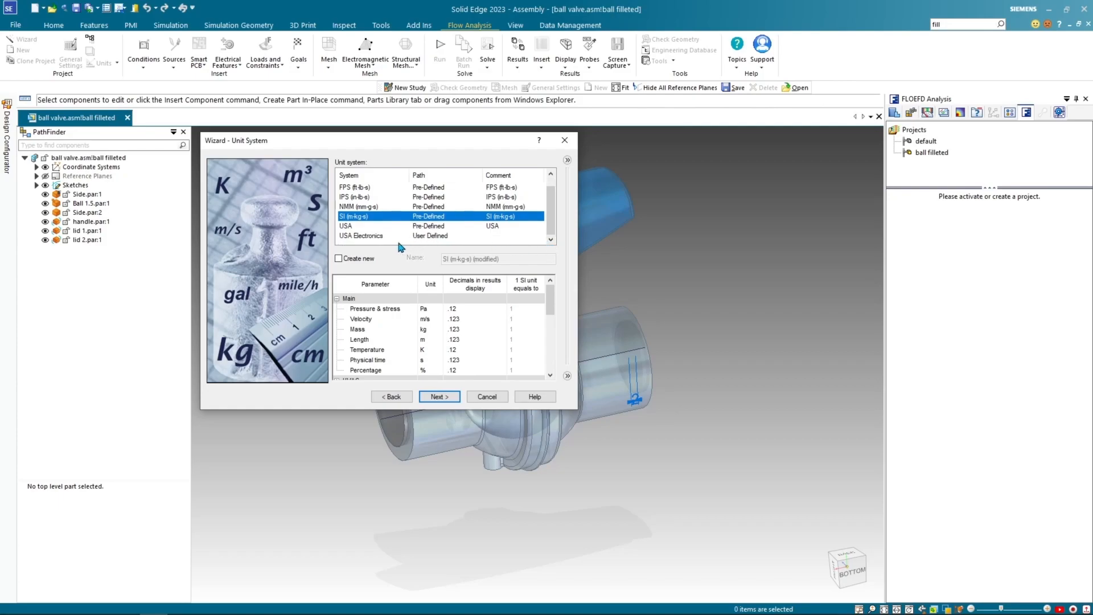
{"action": "left_click", "coordinate": [378, 235]}
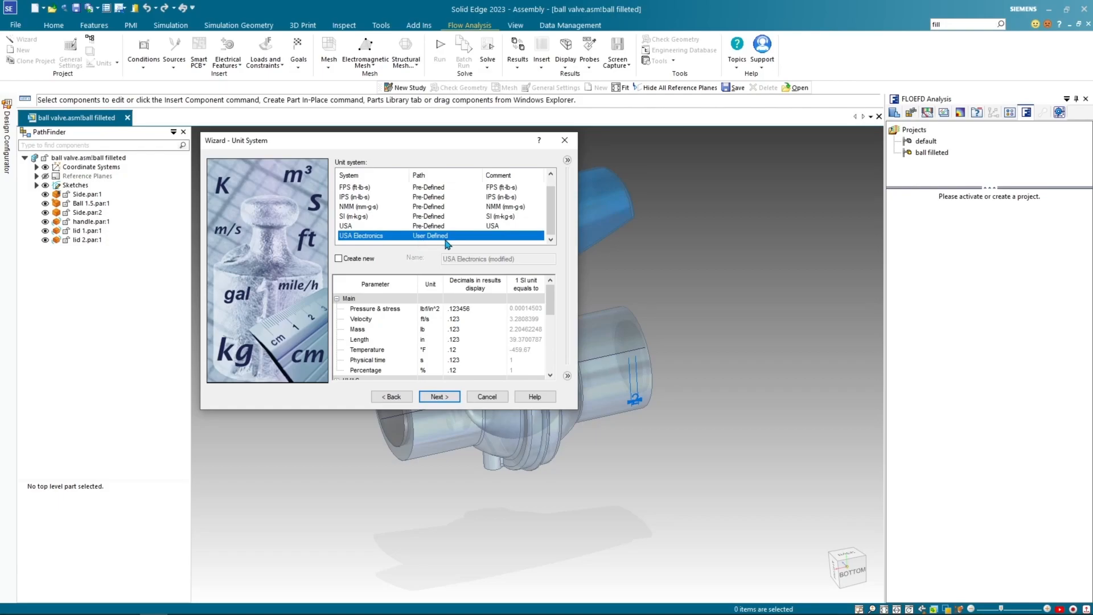
{"action": "left_click", "coordinate": [366, 217]}
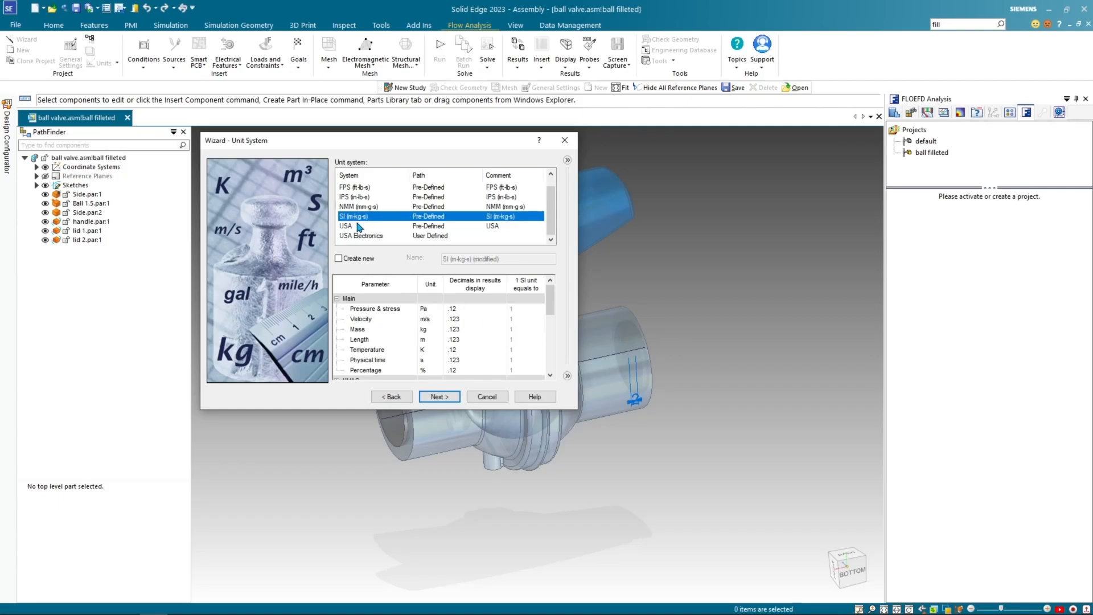
{"action": "left_click", "coordinate": [439, 396]}
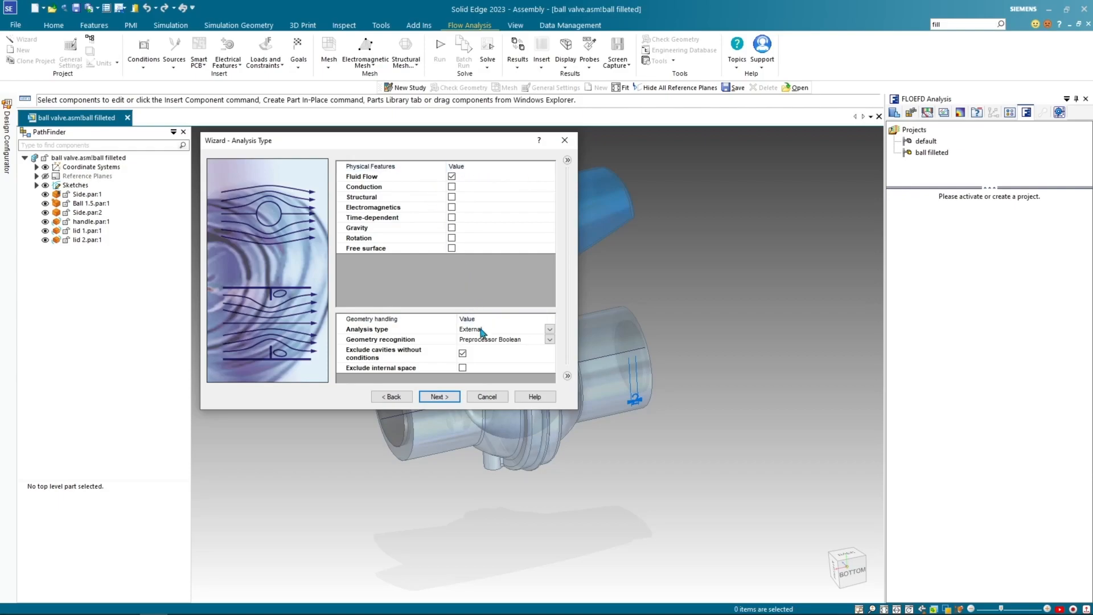
Set the analysis type to Internal, keeping Fluid Flow as the only physical feature.
{"action": "left_click", "coordinate": [544, 330]}
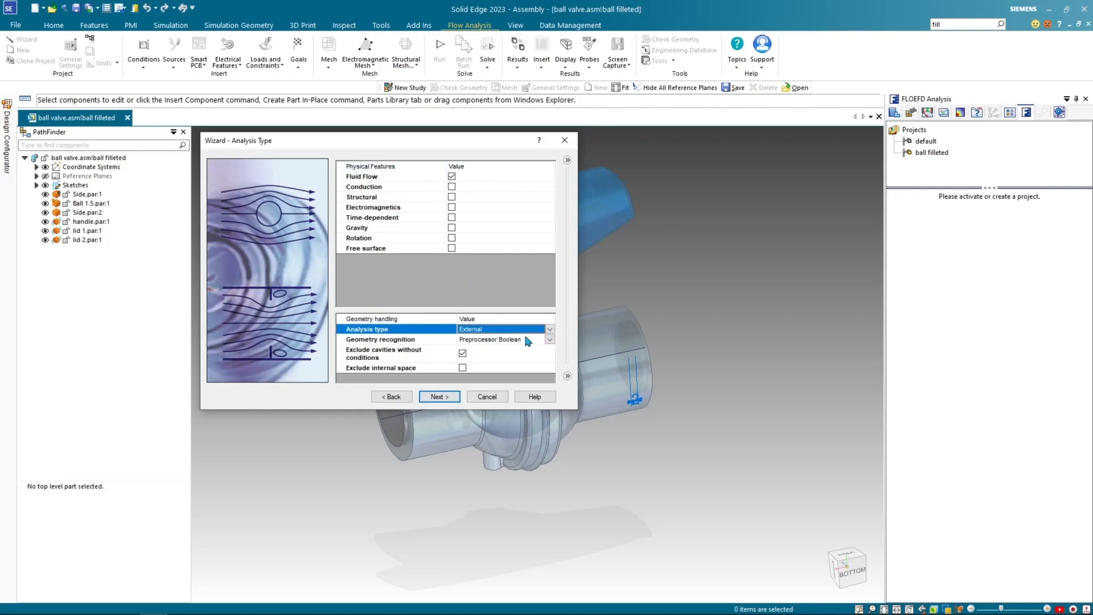
{"action": "left_click", "coordinate": [549, 330]}
{"action": "left_click", "coordinate": [531, 346]}
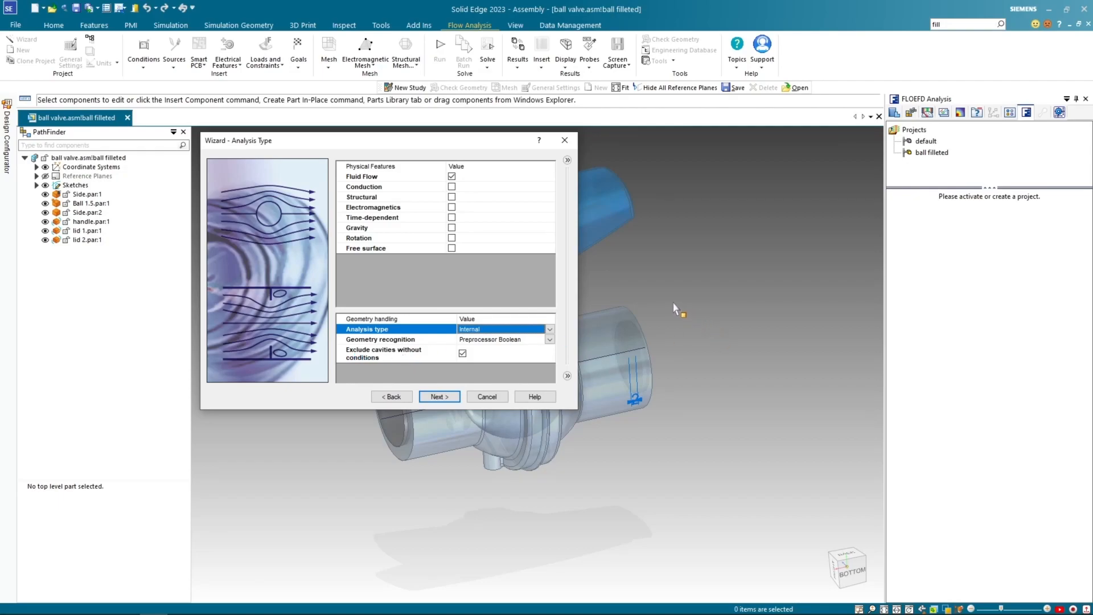
{"action": "middle_click_drag", "start_coordinate": [653, 291], "coordinate": [863, 255]}
{"action": "left_click", "coordinate": [452, 397]}
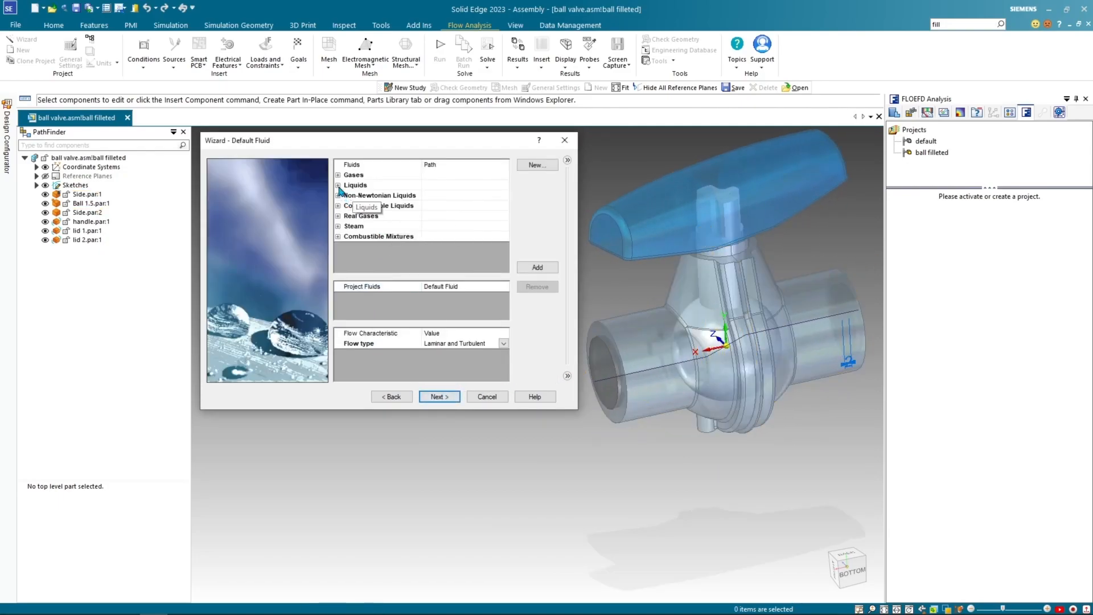
Add Water from the predefined liquids as the project's default fluid, keeping the Laminar and Turbulent flow type.
{"action": "left_click", "coordinate": [339, 186]}
{"action": "scroll", "coordinate": [364, 217], "scroll_direction": "down", "scroll_amount": 5}
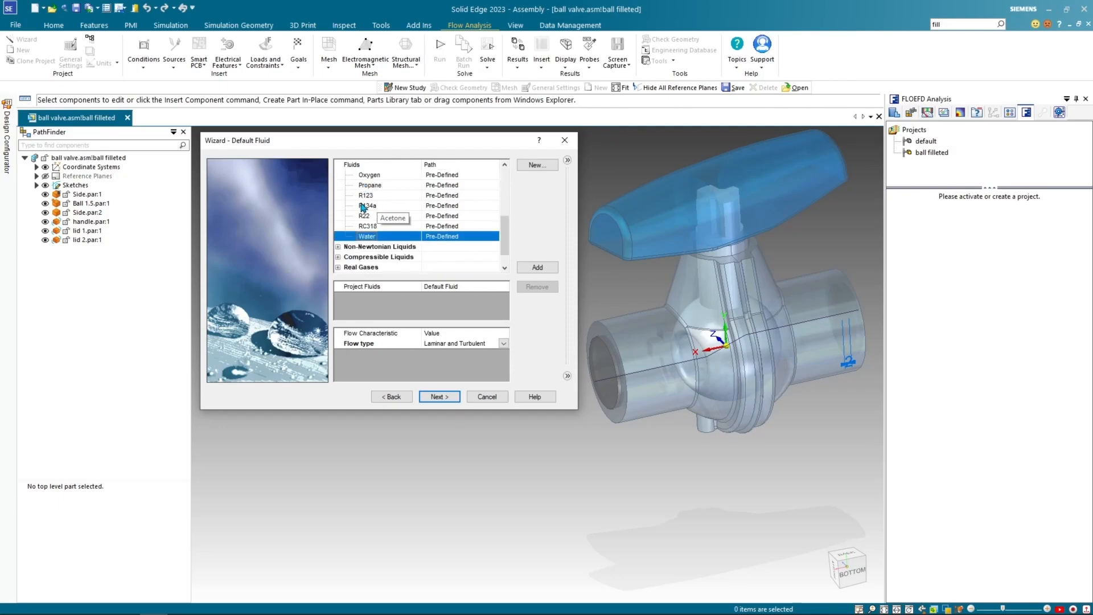
{"action": "double_click", "coordinate": [369, 239]}
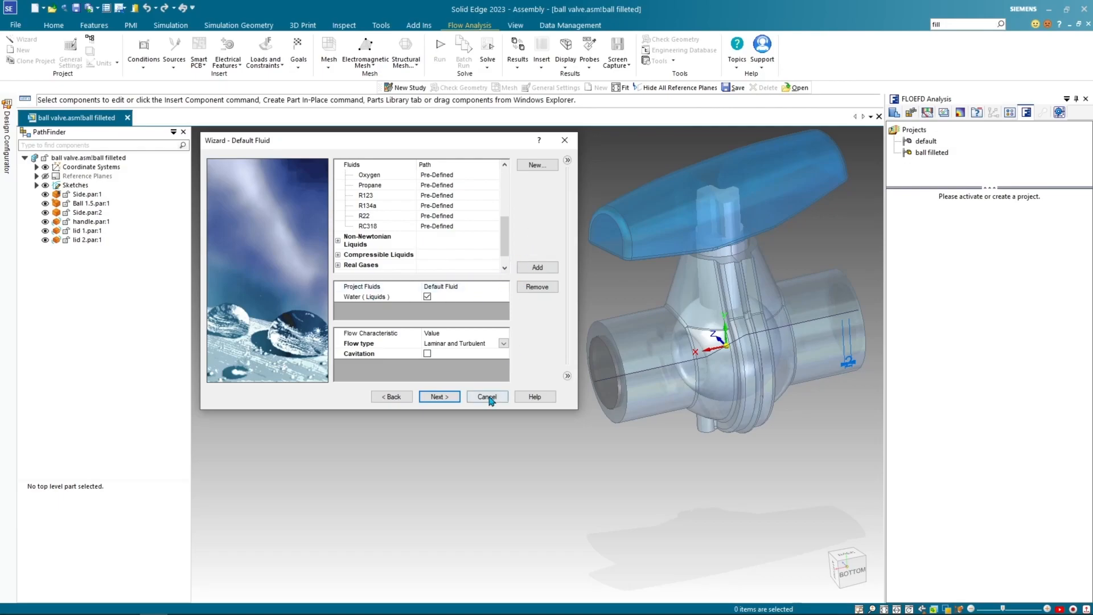
{"action": "left_click", "coordinate": [447, 399]}
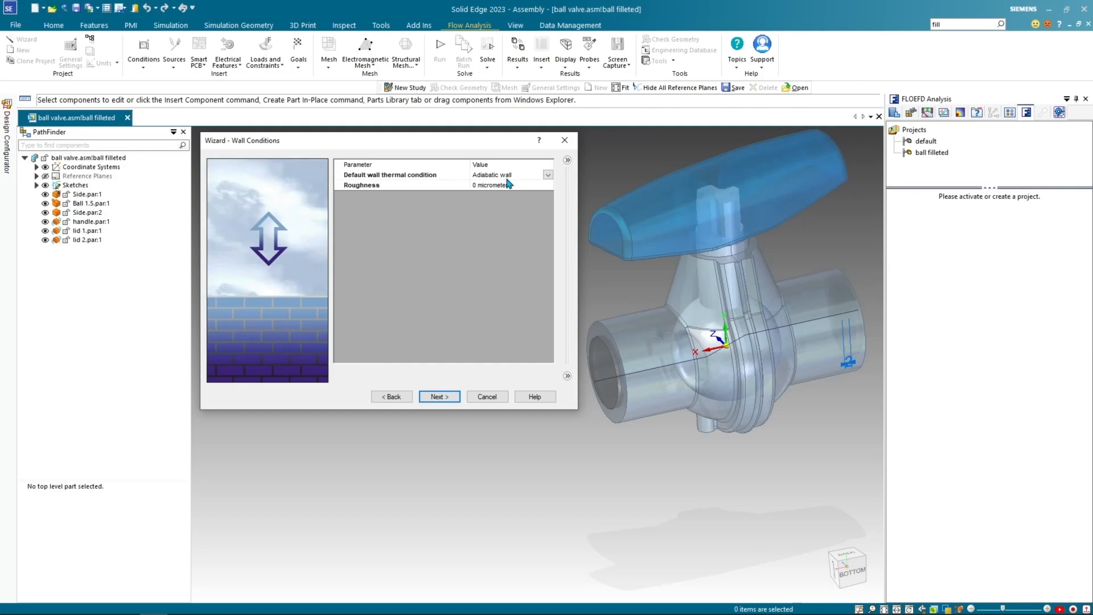
Keep Adiabatic wall as the default wall thermal condition and finish the project setup with the default initial conditions.
{"action": "left_click", "coordinate": [550, 178]}
{"action": "left_click", "coordinate": [550, 176]}
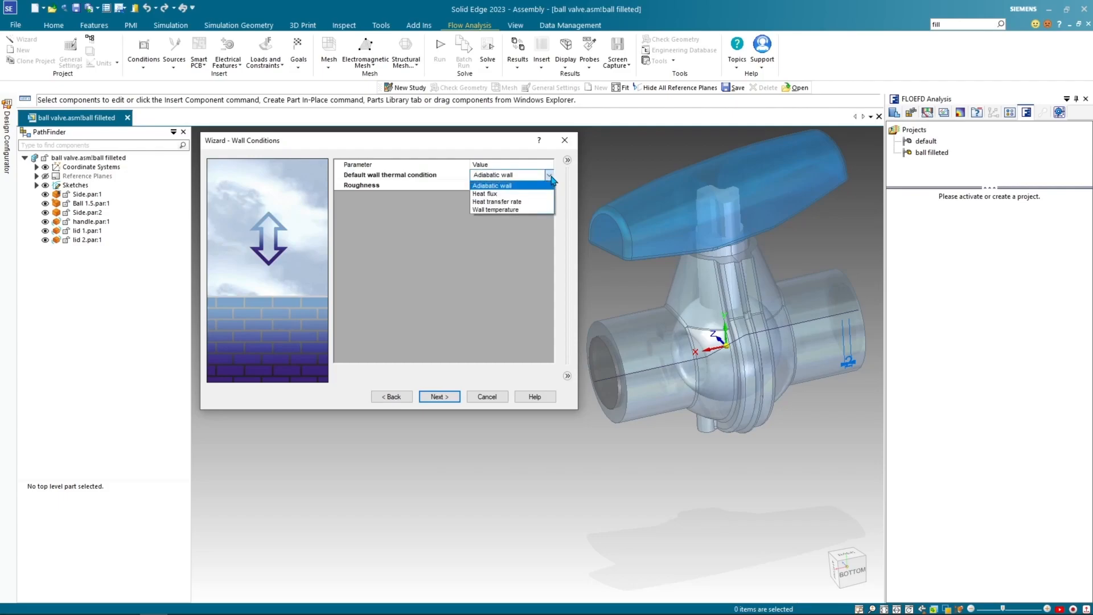
{"action": "left_click", "coordinate": [519, 190]}
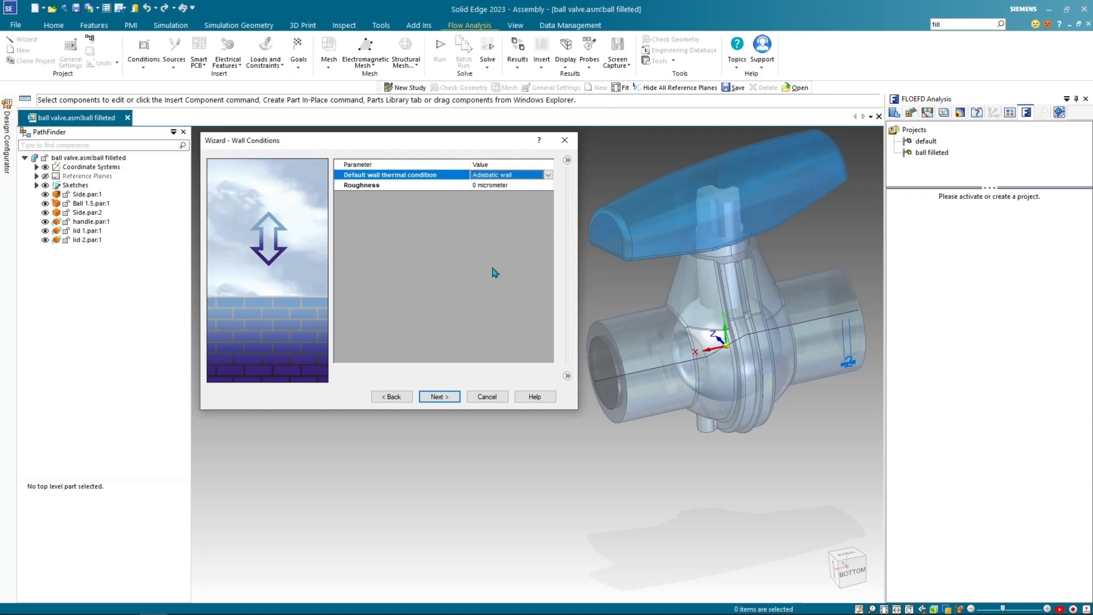
{"action": "left_click", "coordinate": [443, 397]}
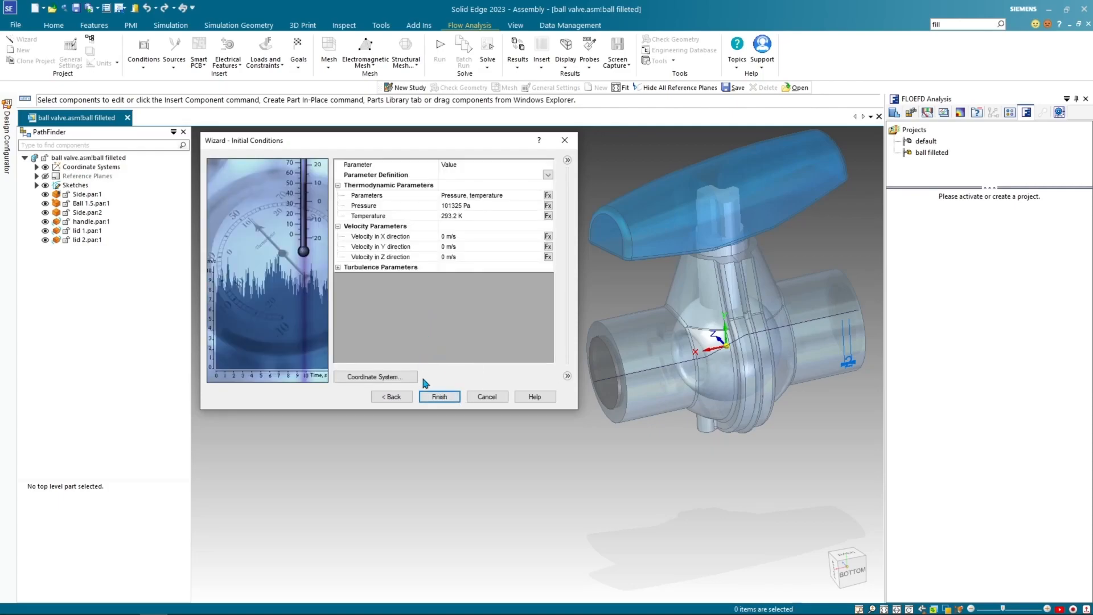
{"action": "left_click", "coordinate": [439, 397]}
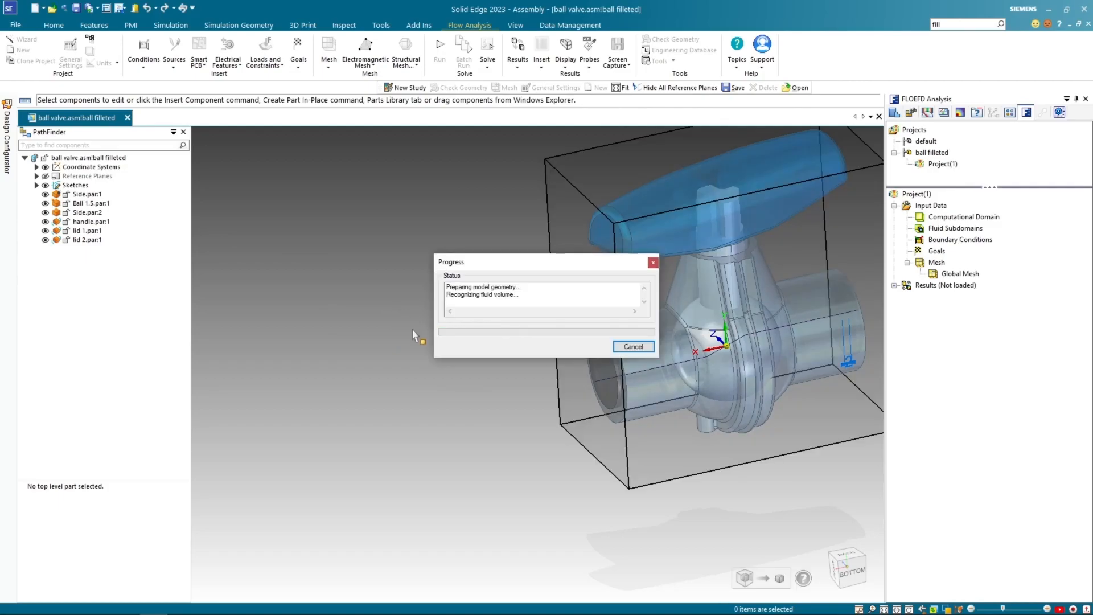
Hide the computational domain of the new project in the model view.
{"action": "middle_click_drag", "start_coordinate": [417, 317], "coordinate": [305, 304], "text": "shift"}
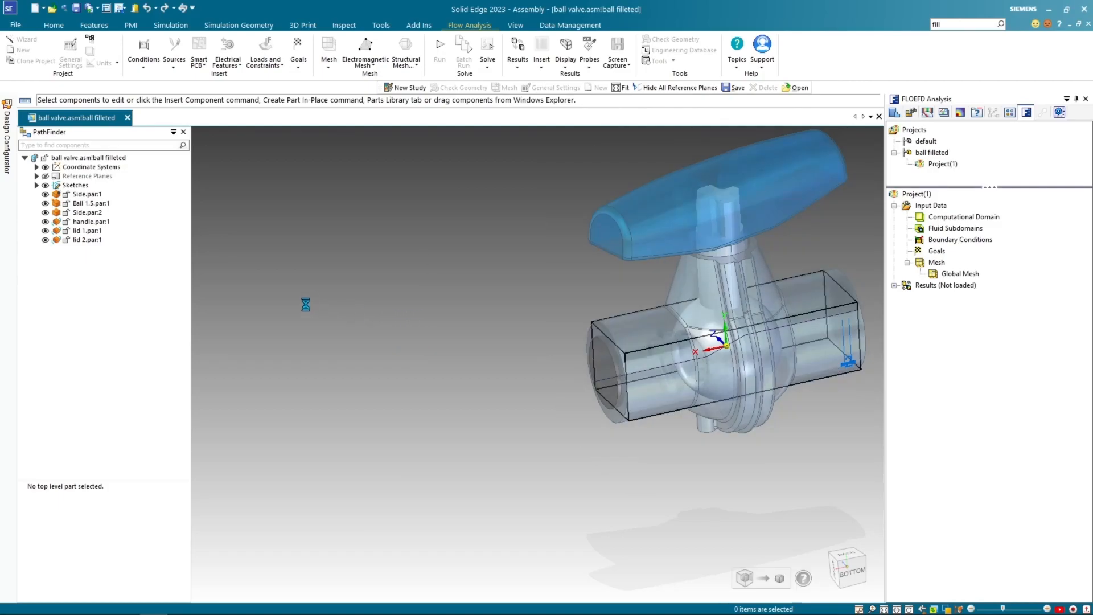
{"action": "middle_click_drag", "start_coordinate": [433, 285], "coordinate": [345, 336], "text": "shift"}
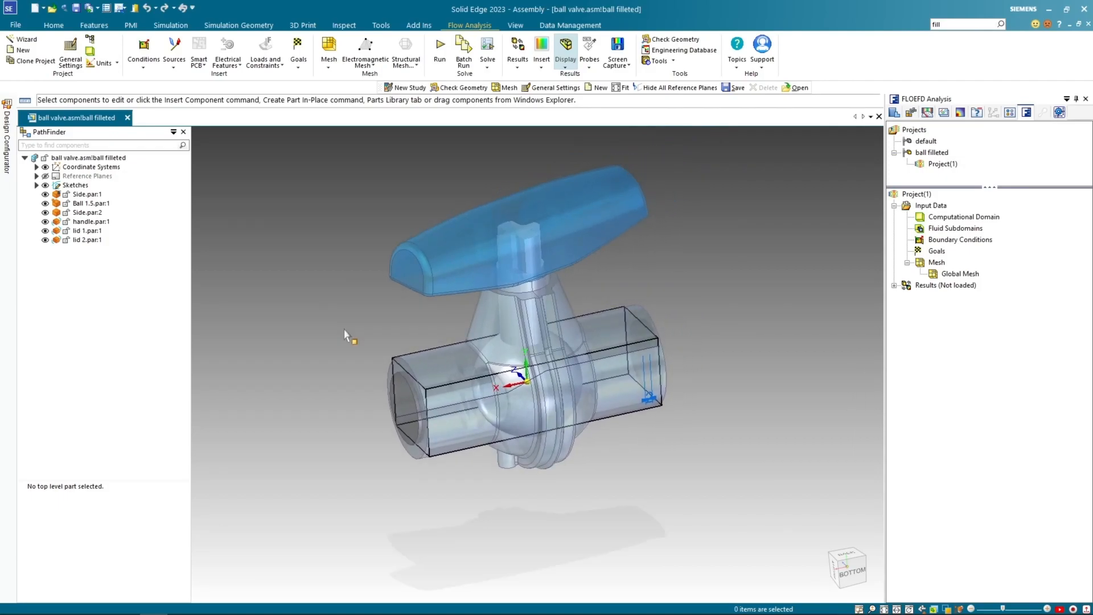
{"action": "middle_click_drag", "start_coordinate": [362, 344], "coordinate": [672, 306], "text": "shift"}
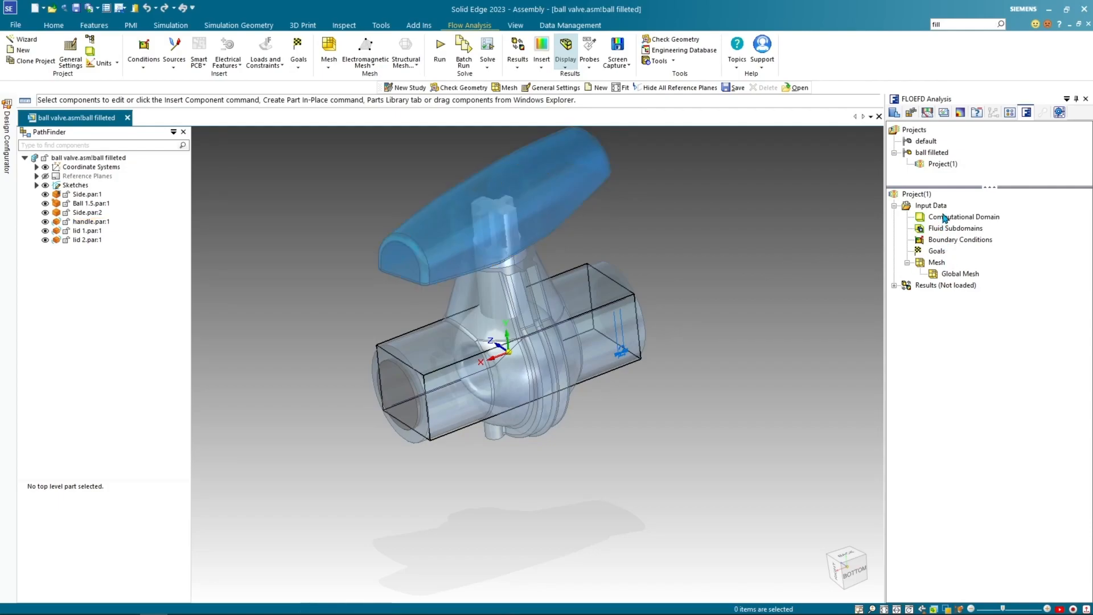
{"action": "right_click", "coordinate": [945, 221]}
{"action": "left_click", "coordinate": [979, 245]}
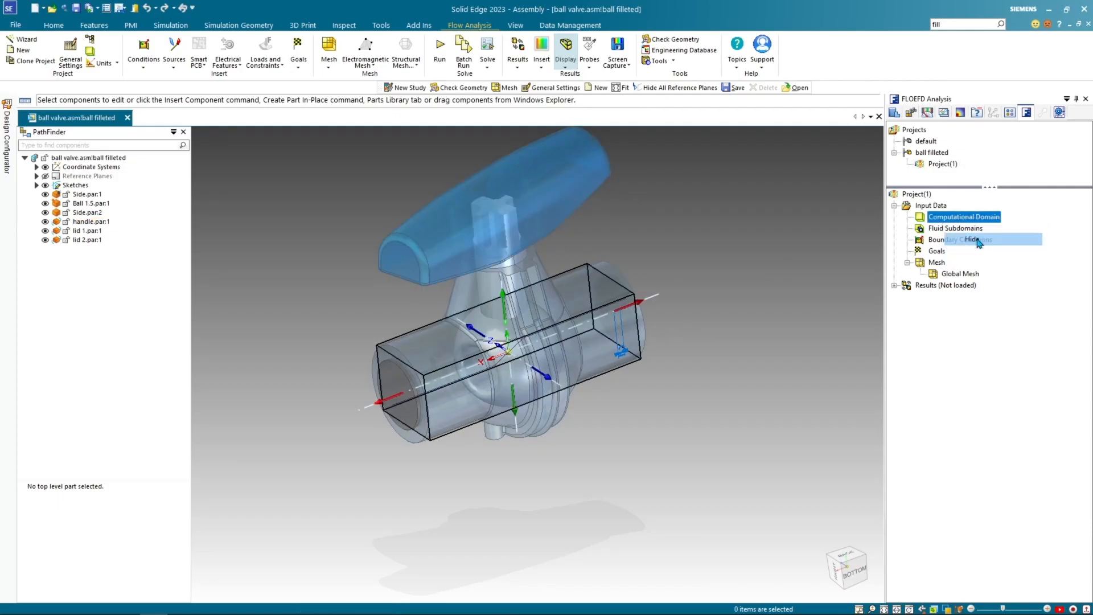
{"action": "middle_click_drag", "start_coordinate": [701, 292], "coordinate": [664, 295]}
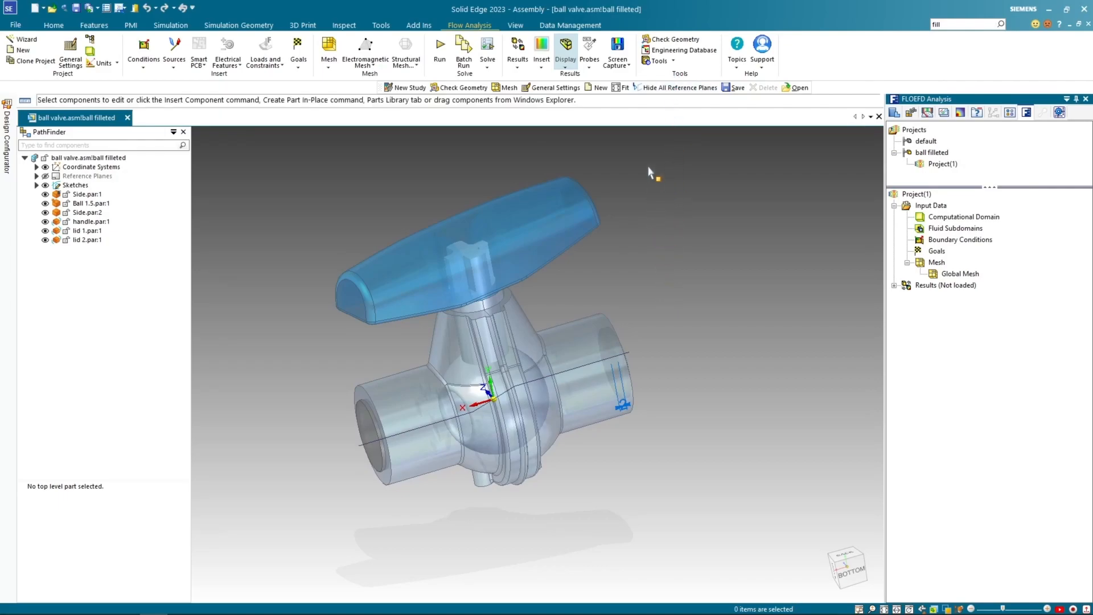
Run a geometry check on the ball valve with exclusion of cavities without conditions turned off and applied to the project.
{"action": "left_click", "coordinate": [668, 43]}
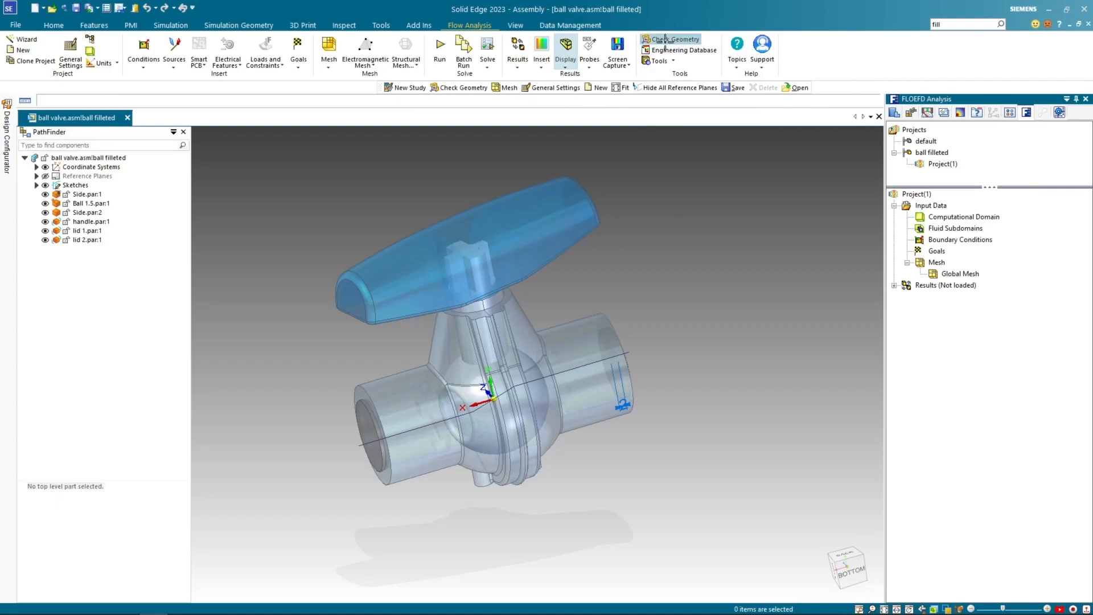
{"action": "left_click", "coordinate": [640, 295]}
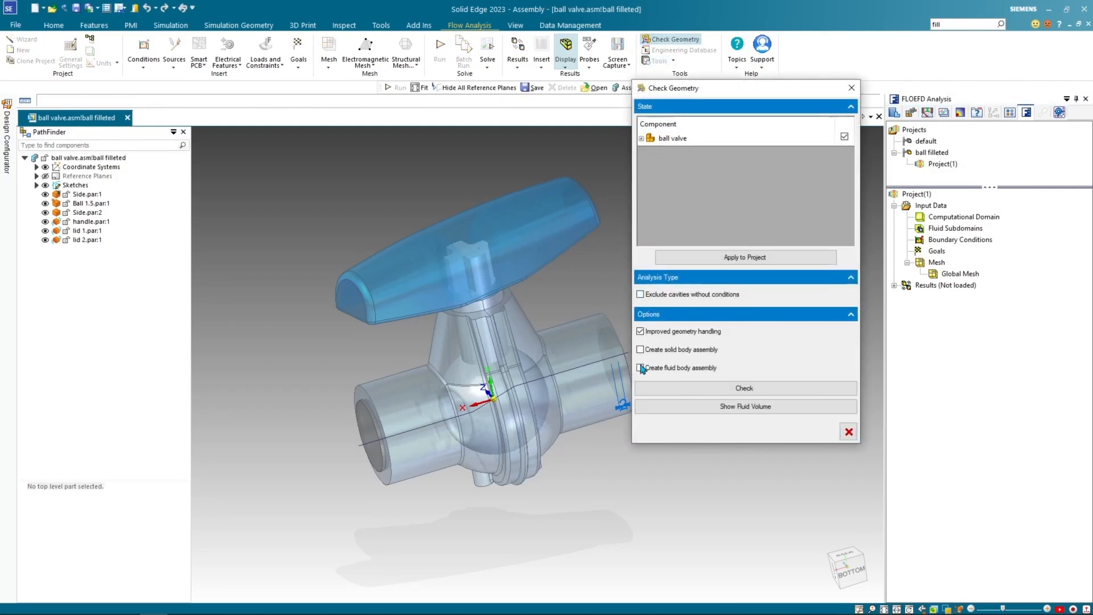
{"action": "left_click", "coordinate": [706, 259]}
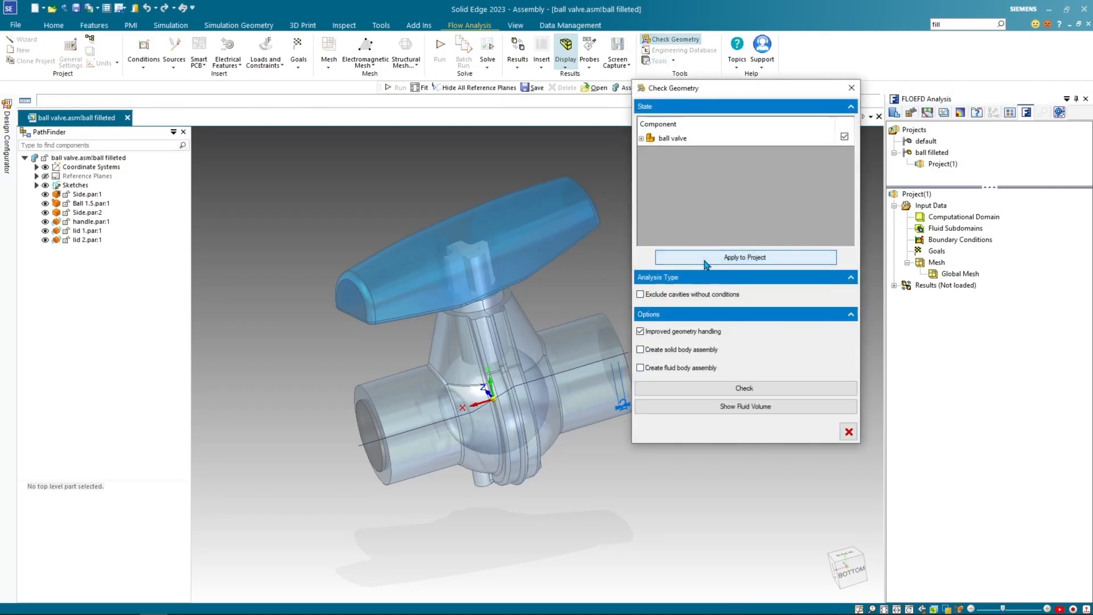
{"action": "left_click", "coordinate": [654, 390]}
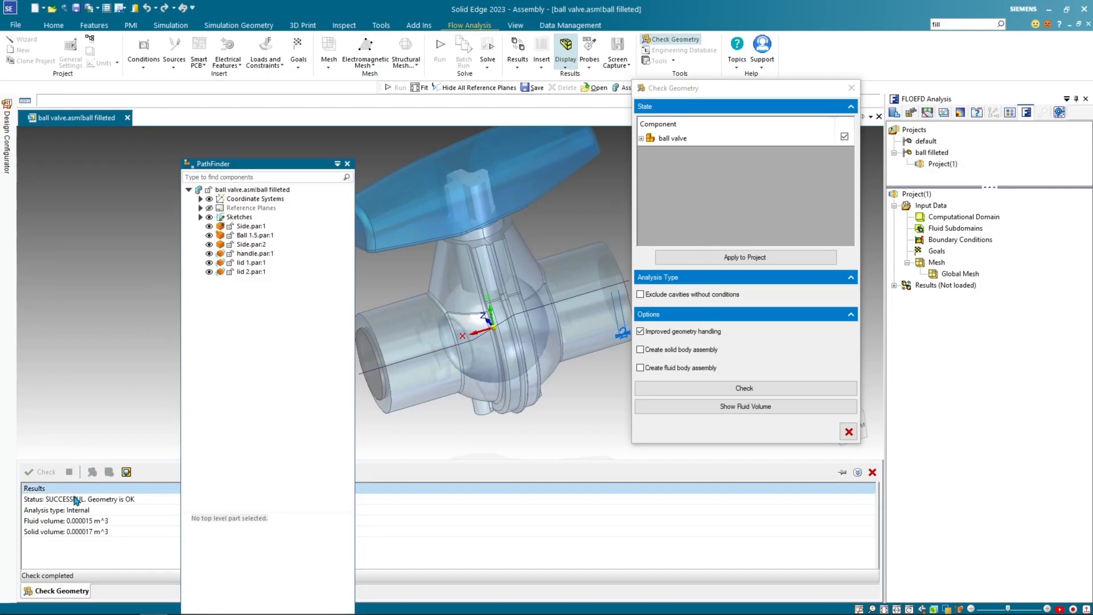
Uncover the geometry check results by moving PathFinder aside, read the status and volumes, and dock PathFinder back.
{"action": "left_click_drag", "start_coordinate": [246, 175], "coordinate": [282, 132]}
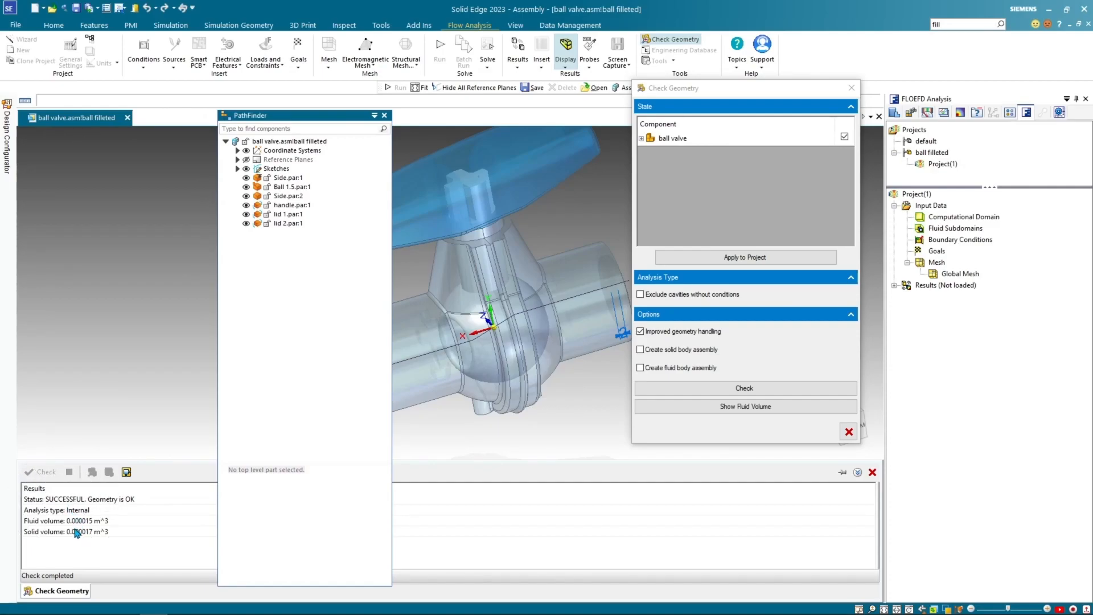
{"action": "key", "text": "ctrl"}
{"action": "key", "text": "ctrl"}
{"action": "key", "text": "ctrl"}
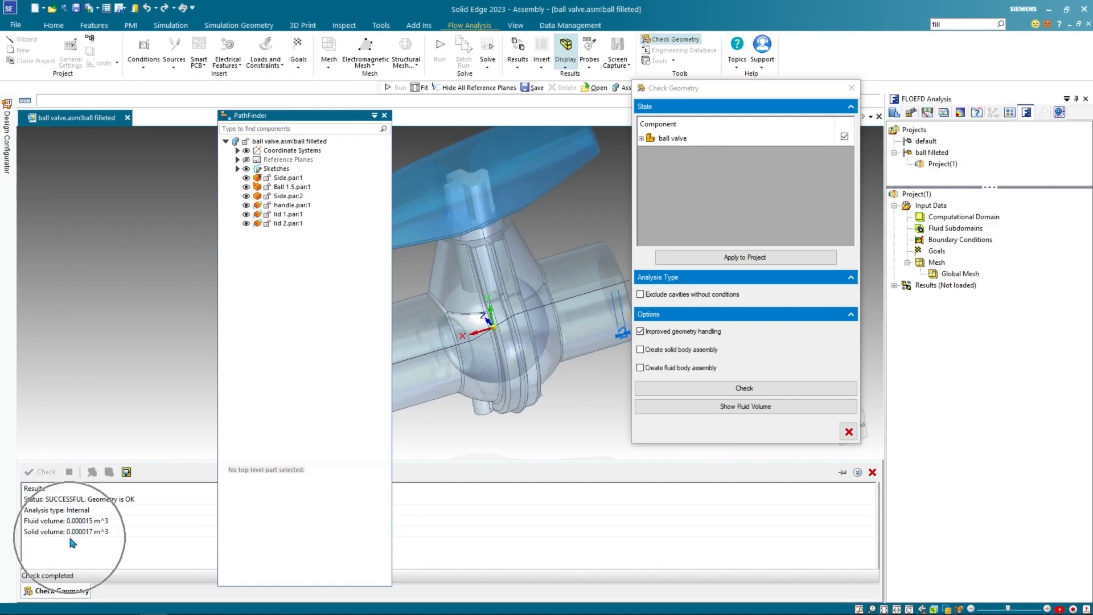
{"action": "left_click_drag", "start_coordinate": [306, 122], "coordinate": [114, 142]}
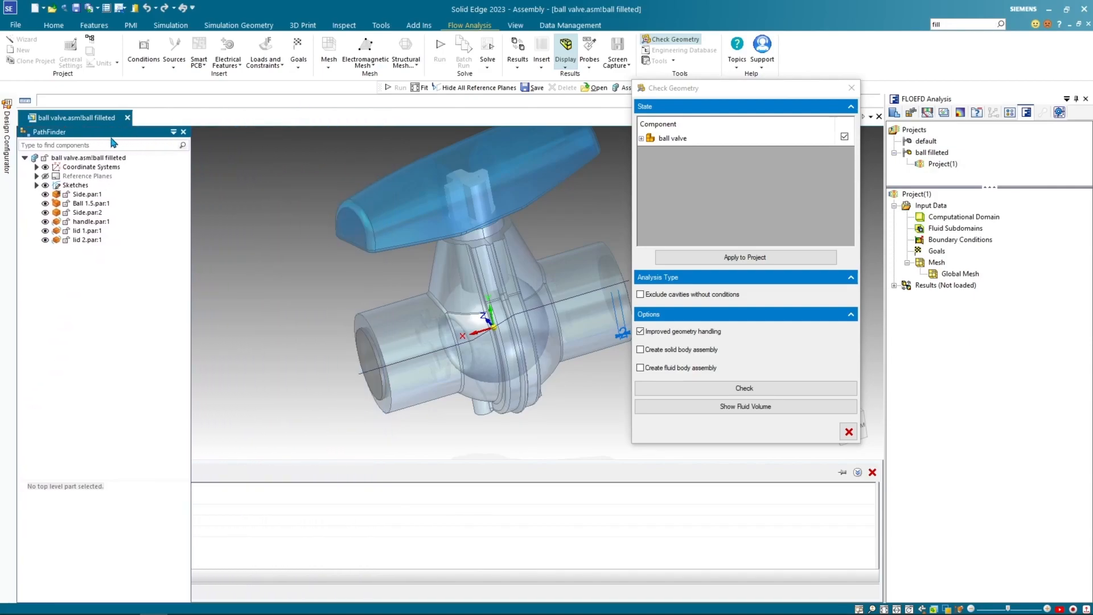
Show the fluid volume inside the ball valve, inspect it from several angles, and close the geometry check.
{"action": "left_click", "coordinate": [710, 406]}
{"action": "middle_click_drag", "start_coordinate": [564, 410], "coordinate": [585, 385], "text": "shift"}
{"action": "middle_click_drag", "start_coordinate": [260, 369], "coordinate": [292, 427]}
{"action": "middle_click_drag", "start_coordinate": [443, 332], "coordinate": [371, 328]}
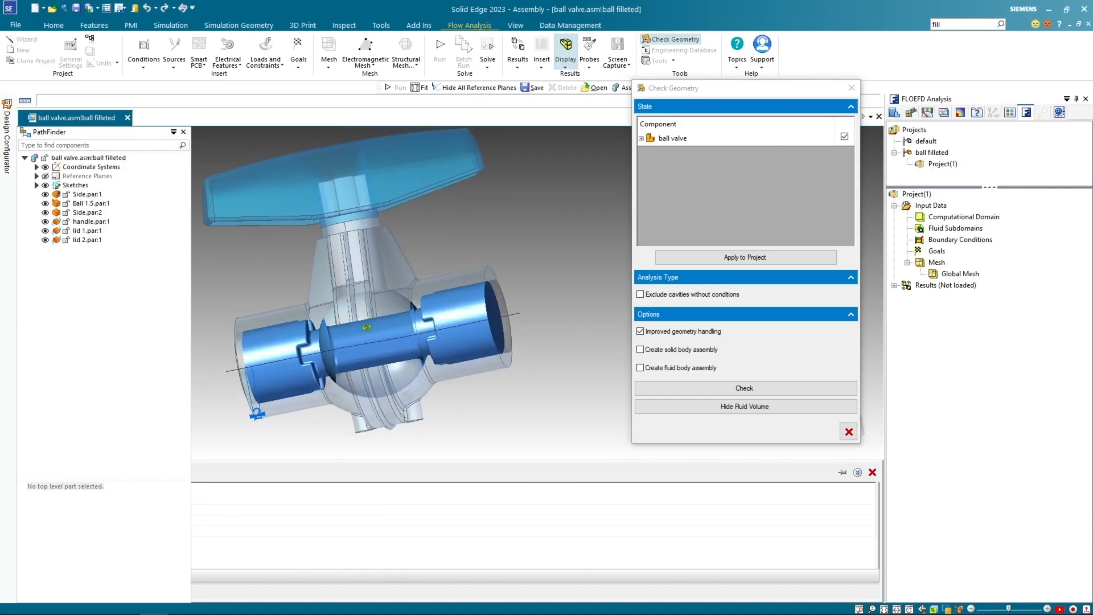
{"action": "left_click", "coordinate": [848, 432]}
{"action": "middle_click_drag", "start_coordinate": [541, 398], "coordinate": [640, 358]}
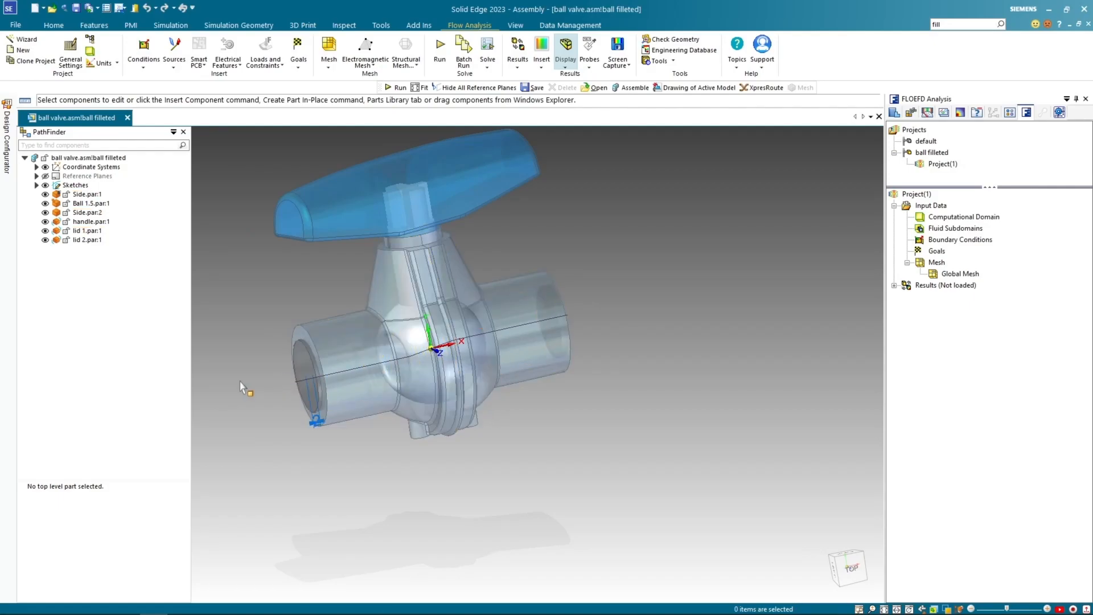
{"action": "middle_click_drag", "start_coordinate": [251, 391], "coordinate": [257, 426]}
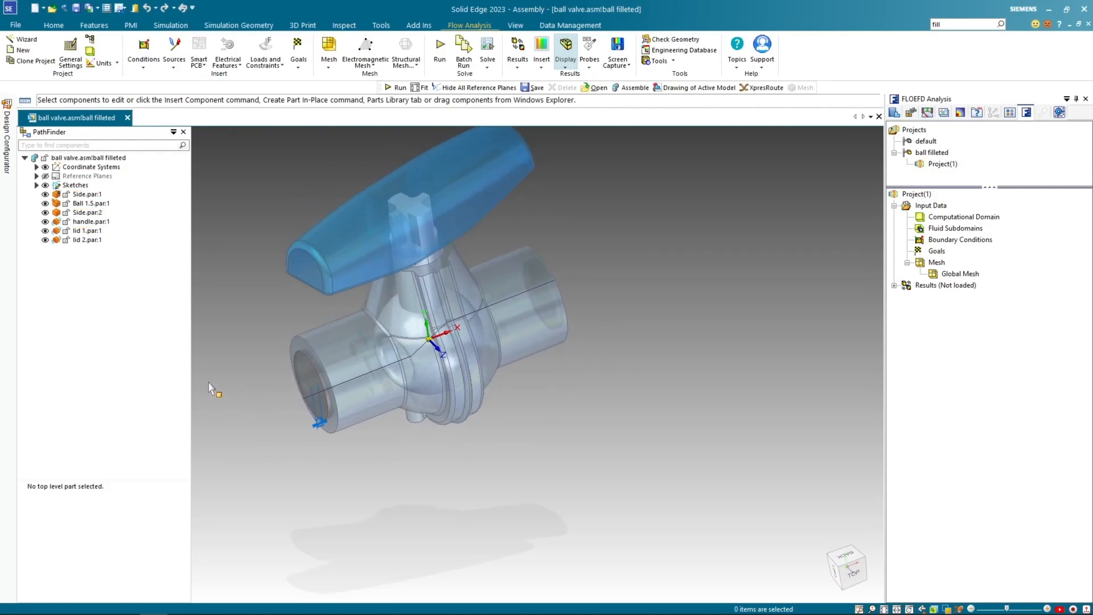
Highlight lid 1 and lid 2 in turn to examine how they close the valve openings, and look up the Create Lids tool.
{"action": "left_click", "coordinate": [96, 233]}
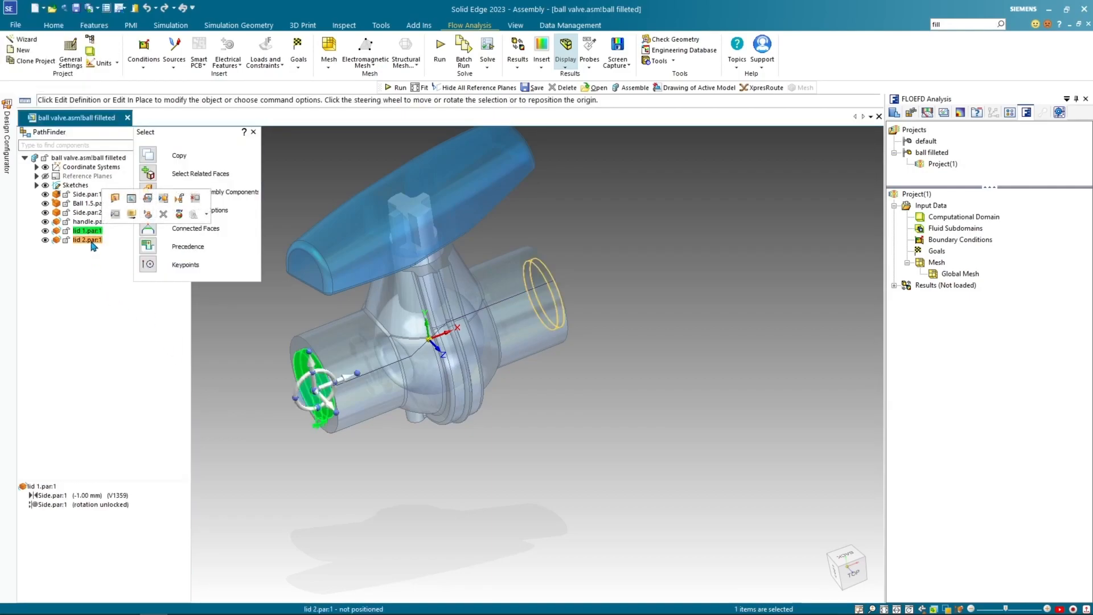
{"action": "left_click", "coordinate": [94, 244]}
{"action": "middle_click_drag", "start_coordinate": [720, 318], "coordinate": [681, 314]}
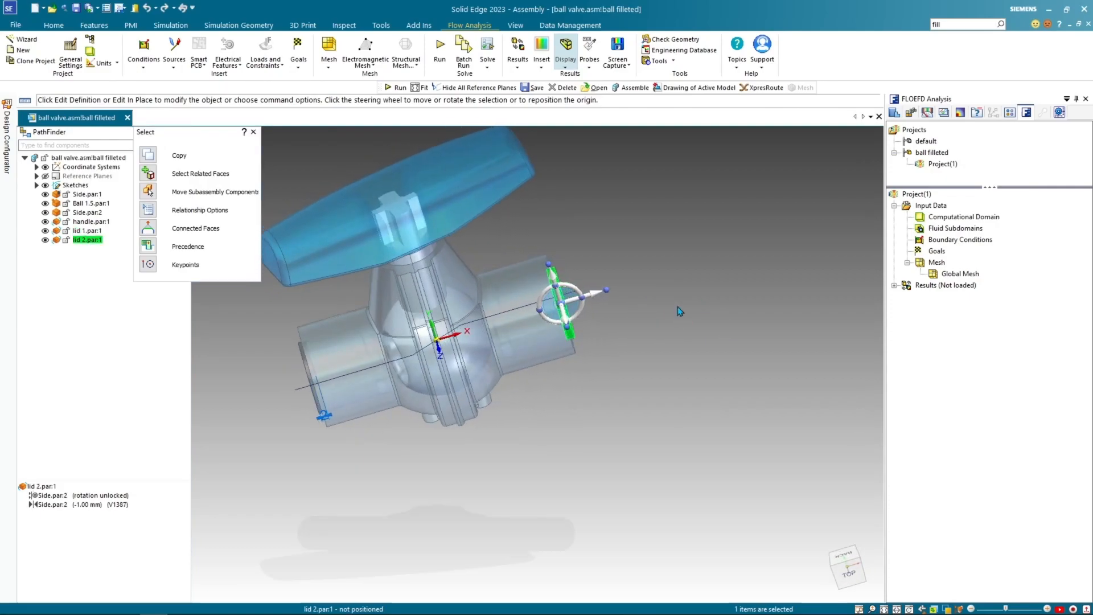
{"action": "left_click", "coordinate": [675, 313]}
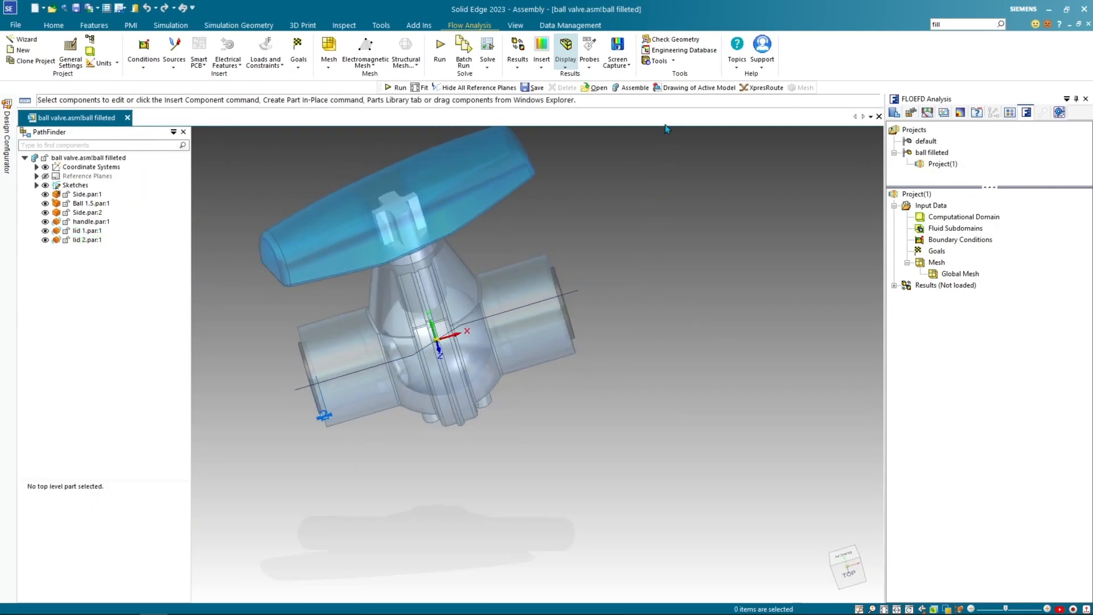
{"action": "middle_click_drag", "start_coordinate": [658, 223], "coordinate": [671, 245]}
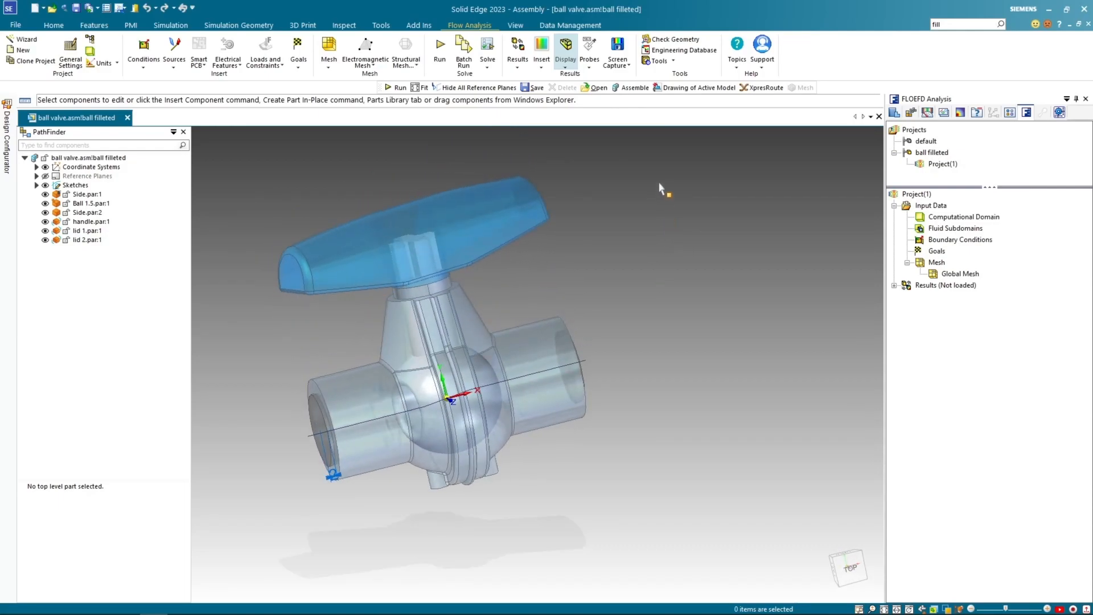
{"action": "left_click", "coordinate": [673, 62]}
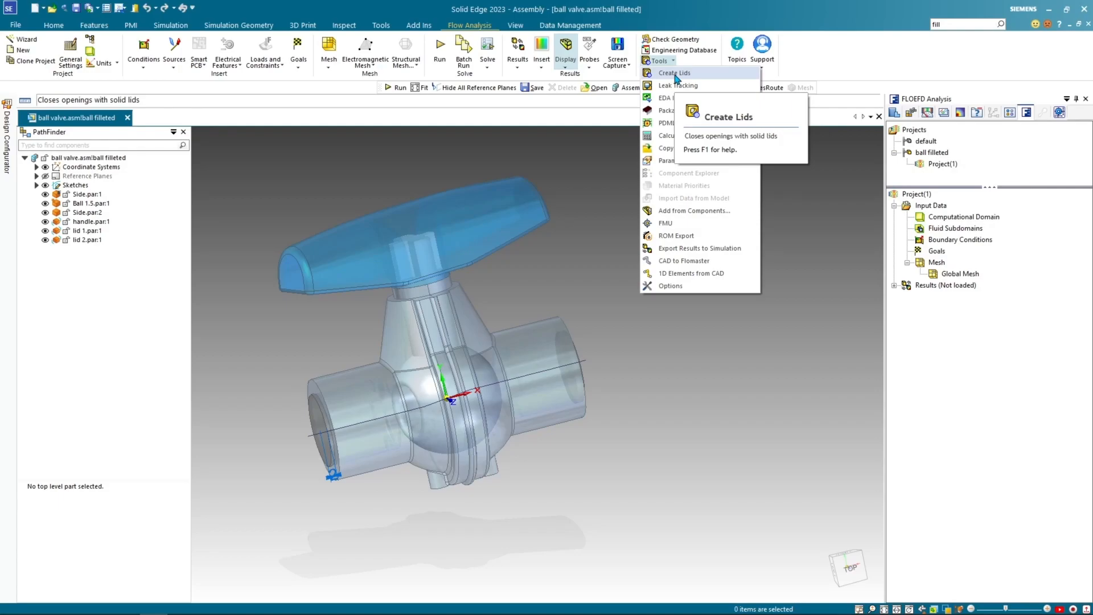
{"action": "left_click", "coordinate": [574, 247]}
Add an inlet mass flow boundary condition of 0.5 kg/s on the inner face of lid 2.
{"action": "middle_click_drag", "start_coordinate": [572, 291], "coordinate": [654, 300], "text": "shift"}
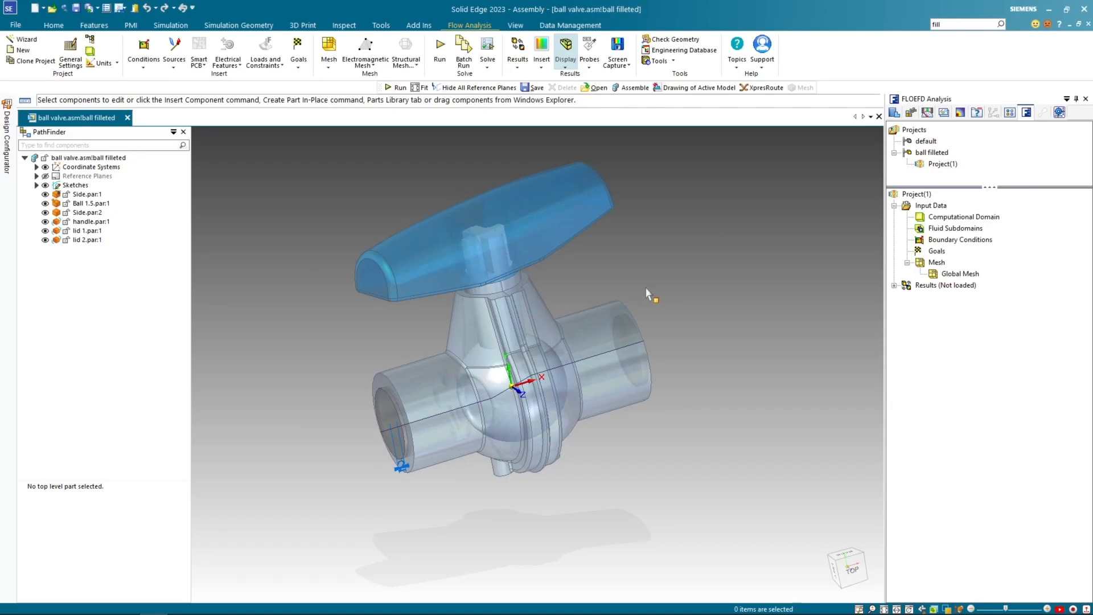
{"action": "middle_click_drag", "start_coordinate": [634, 283], "coordinate": [648, 228], "text": "shift"}
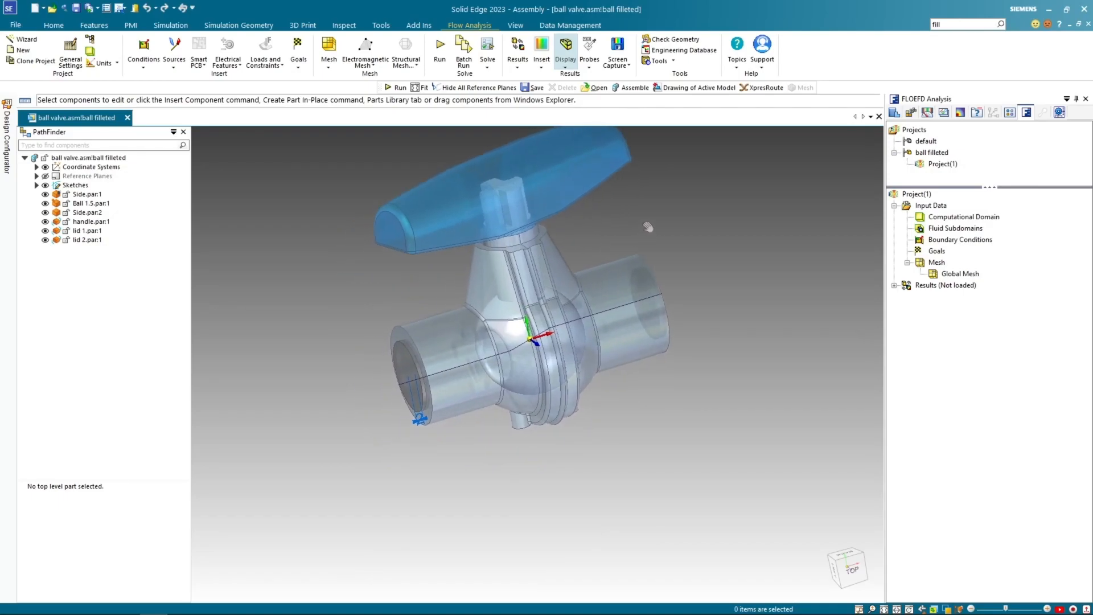
{"action": "right_click", "coordinate": [940, 242]}
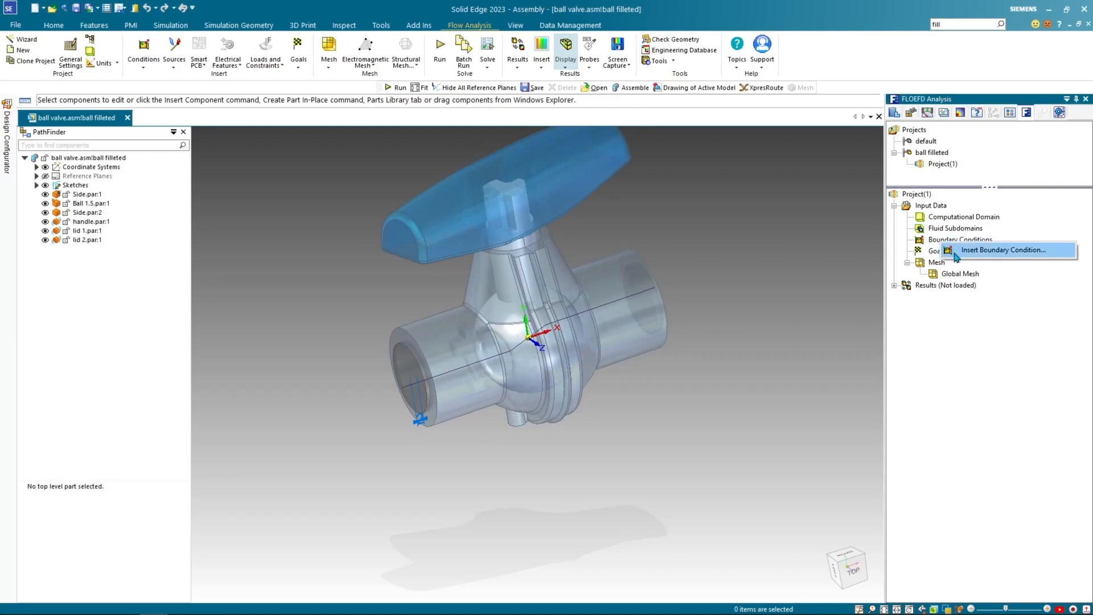
{"action": "left_click", "coordinate": [962, 253]}
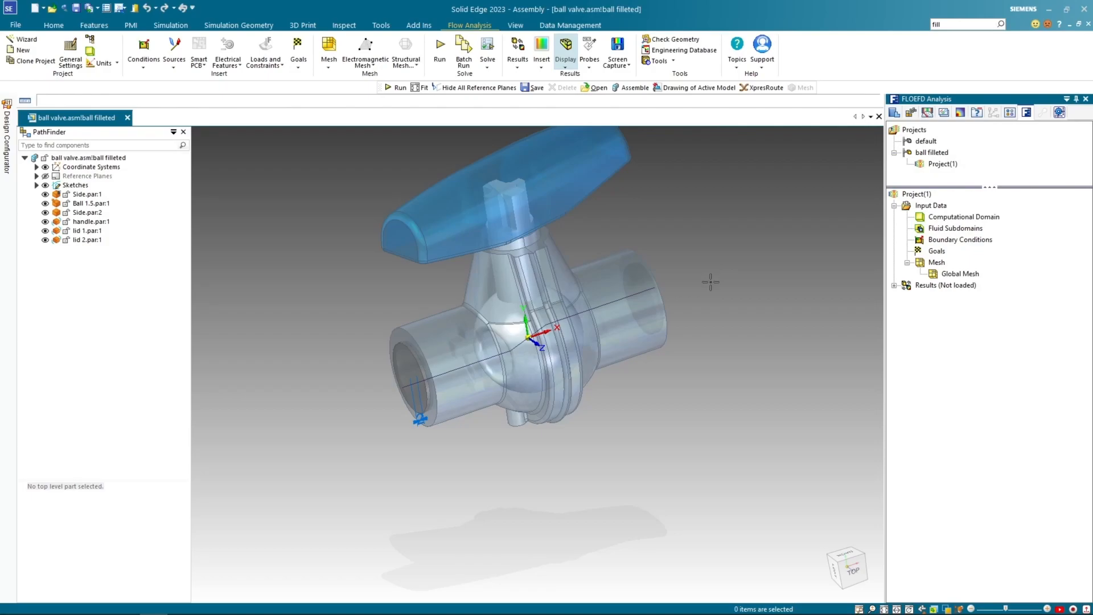
{"action": "middle_click_drag", "start_coordinate": [583, 245], "coordinate": [450, 238], "text": "shift"}
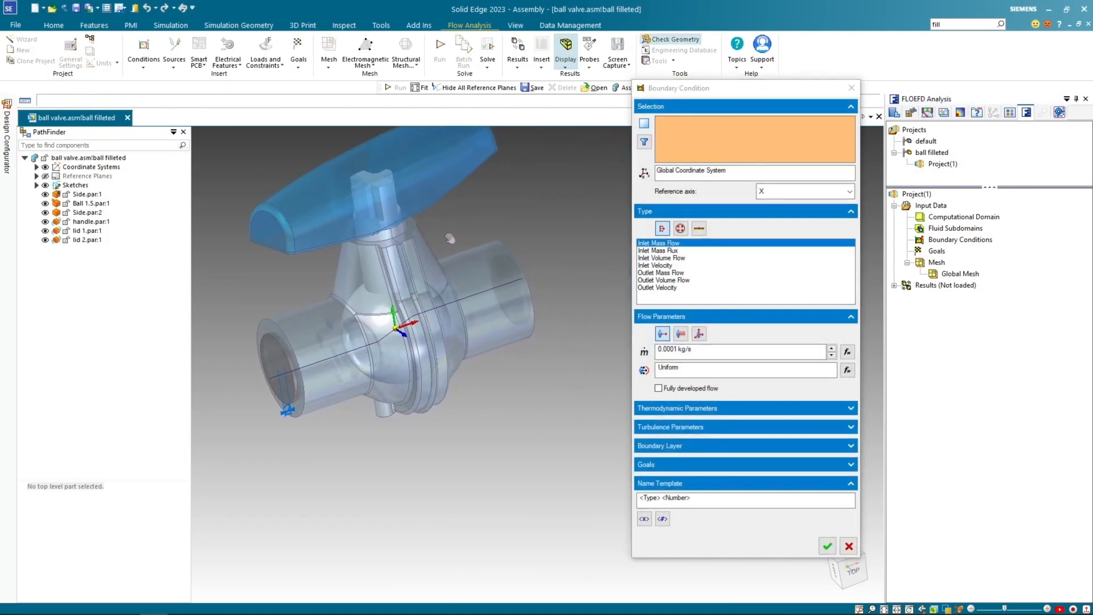
{"action": "scroll", "coordinate": [523, 292], "scroll_direction": "up", "scroll_amount": 5}
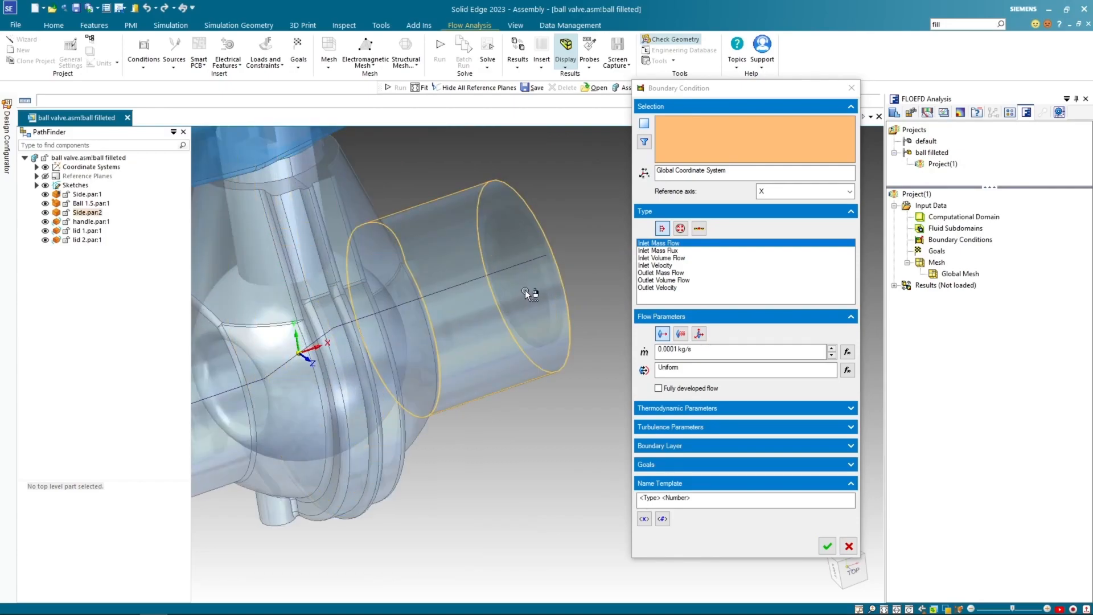
{"action": "right_click", "coordinate": [524, 290]}
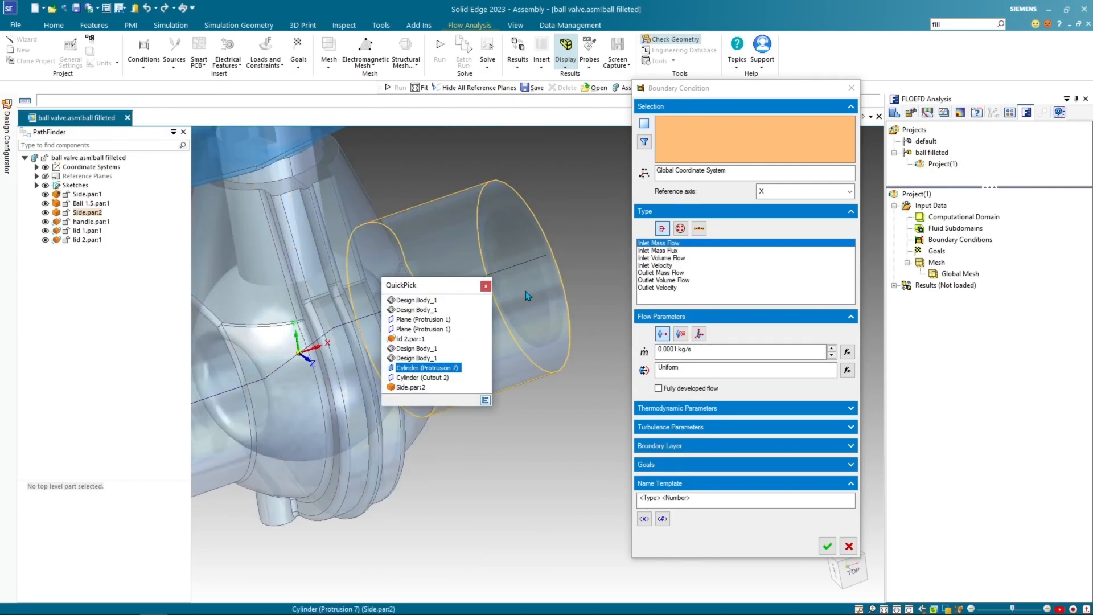
{"action": "left_click", "coordinate": [444, 323]}
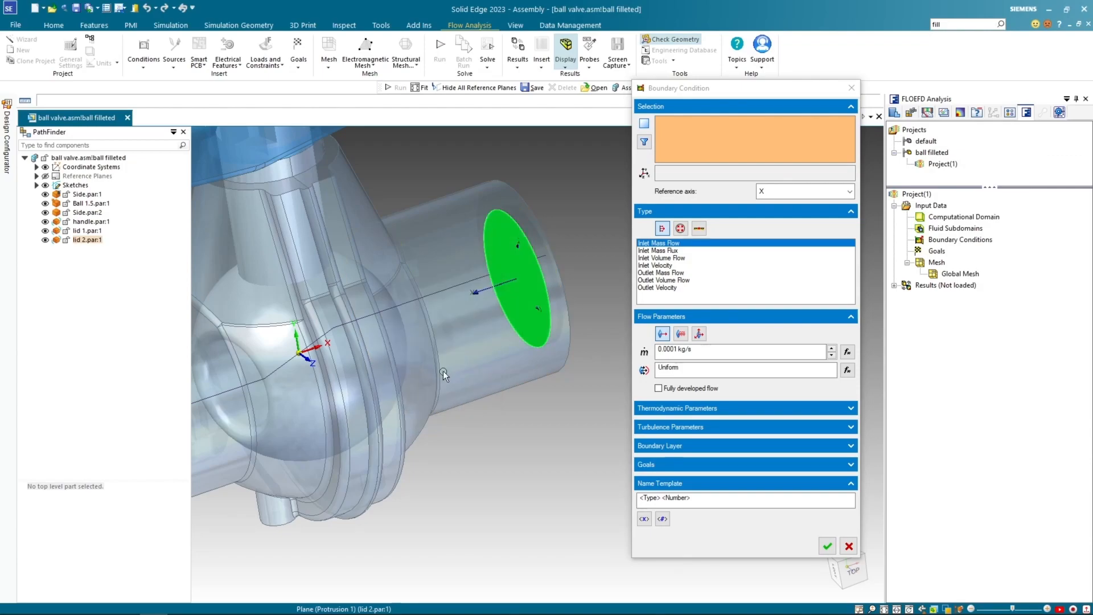
{"action": "left_click_drag", "start_coordinate": [677, 350], "coordinate": [646, 352]}
{"action": "type", "text": "0.5"}
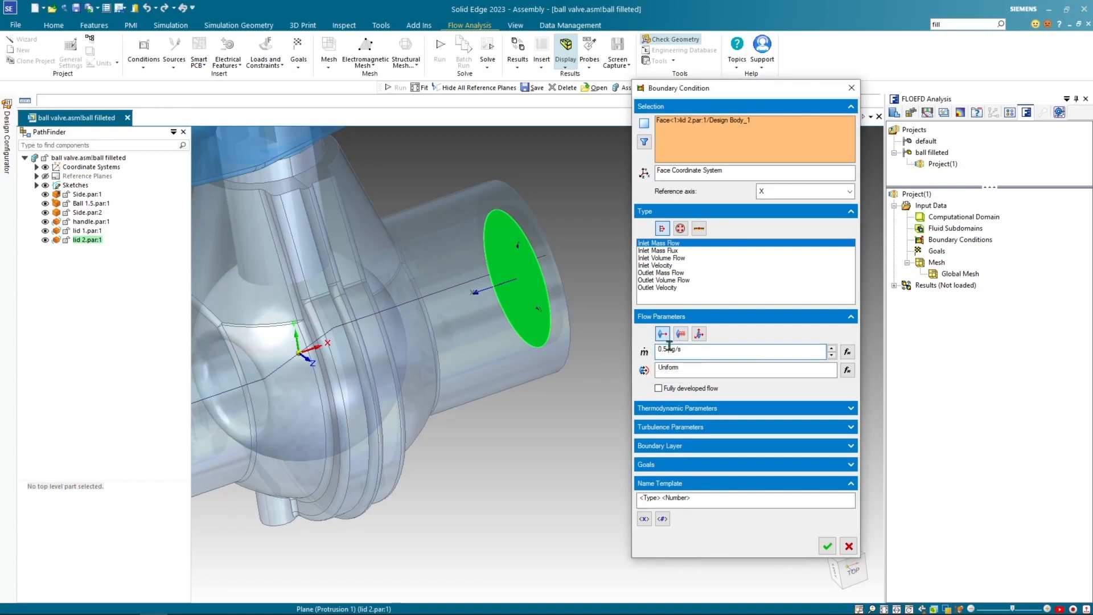
{"action": "left_click", "coordinate": [829, 548]}
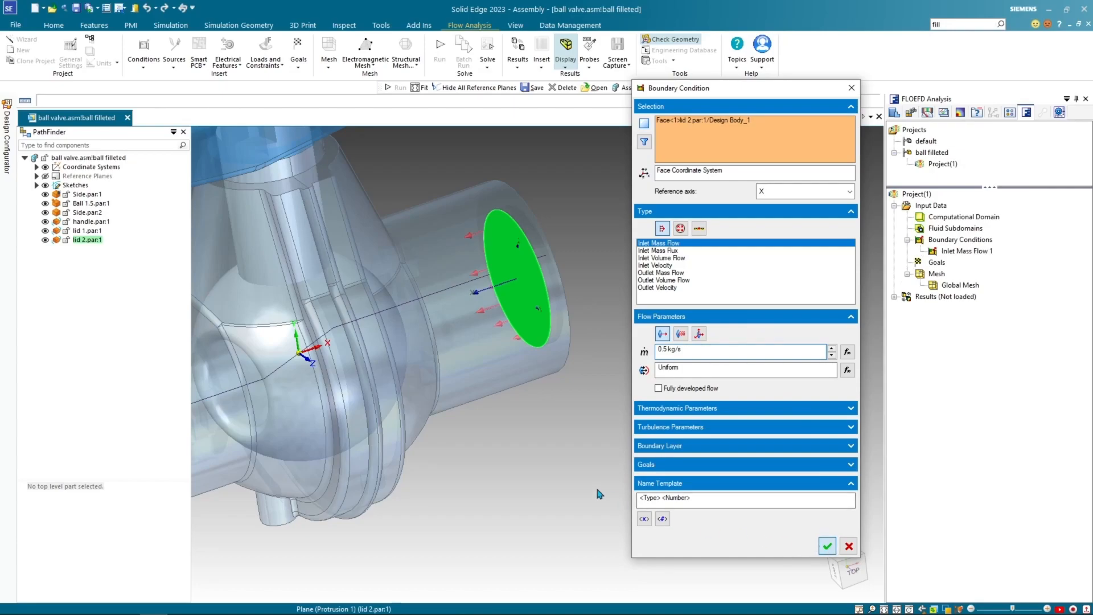
Start a second boundary condition as a static pressure opening with a pressure of 101325 Pa.
{"action": "middle_click_drag", "start_coordinate": [580, 485], "coordinate": [652, 430], "text": "shift"}
{"action": "scroll", "coordinate": [731, 451], "scroll_direction": "down", "scroll_amount": 1}
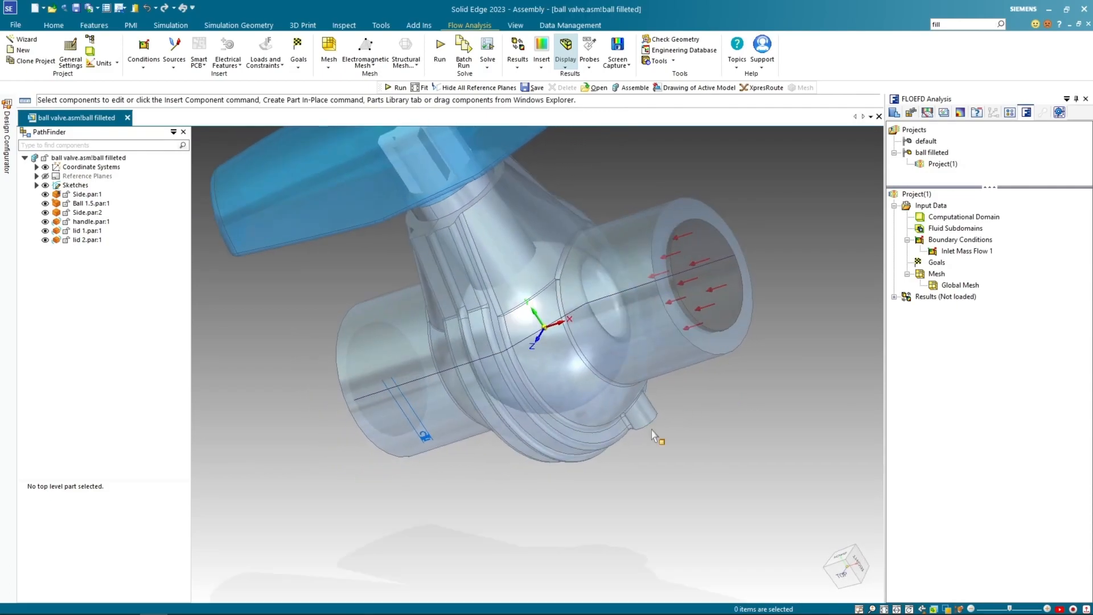
{"action": "right_click", "coordinate": [947, 242]}
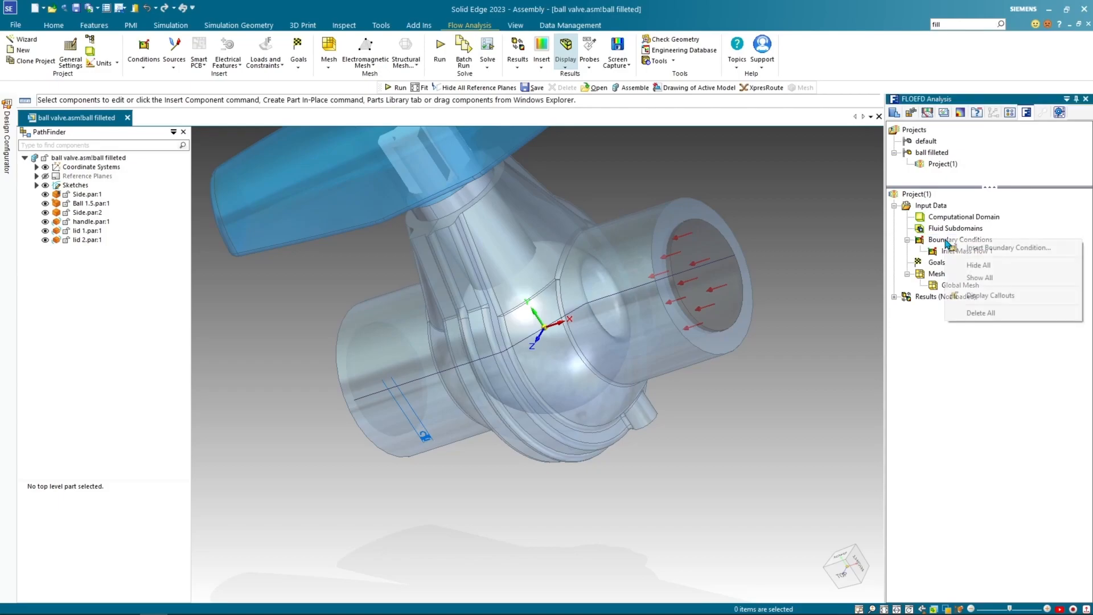
{"action": "left_click", "coordinate": [968, 248]}
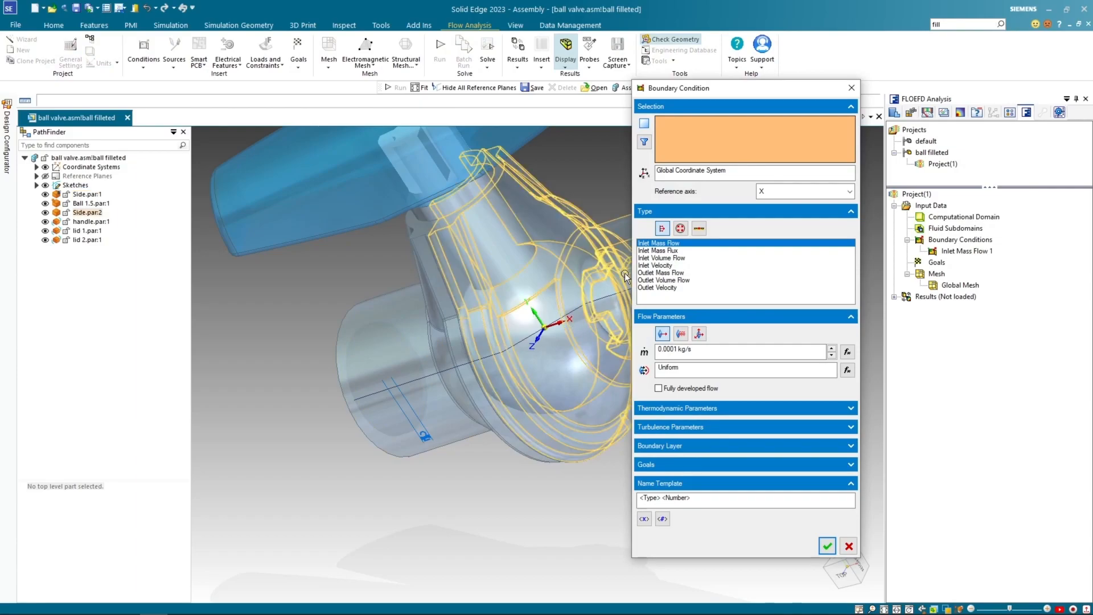
{"action": "left_click", "coordinate": [681, 228]}
{"action": "left_click", "coordinate": [666, 251]}
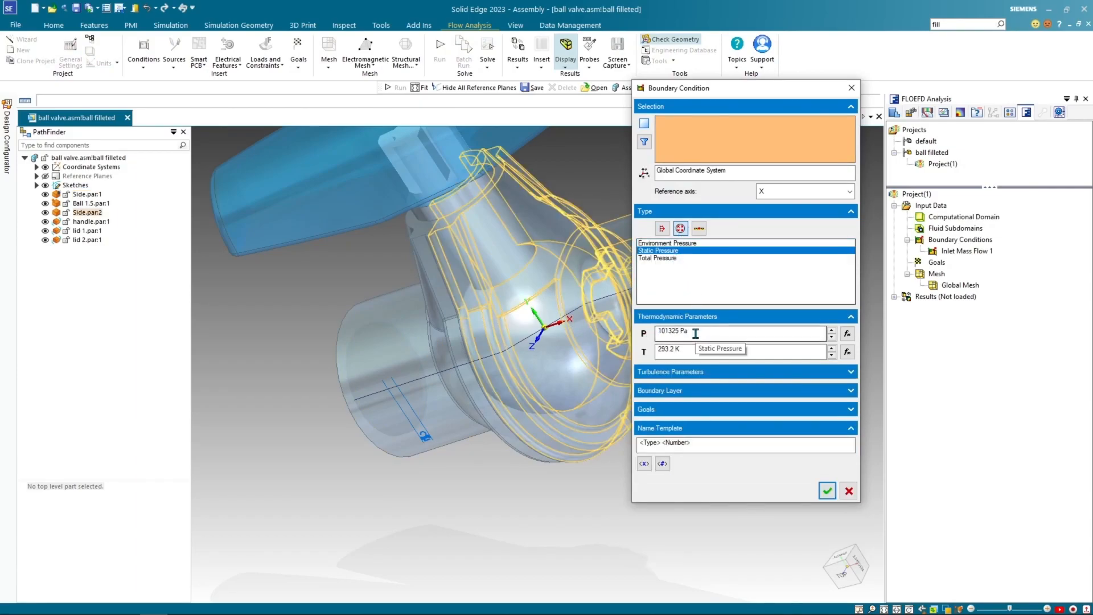
{"action": "left_click_drag", "start_coordinate": [696, 334], "coordinate": [634, 339]}
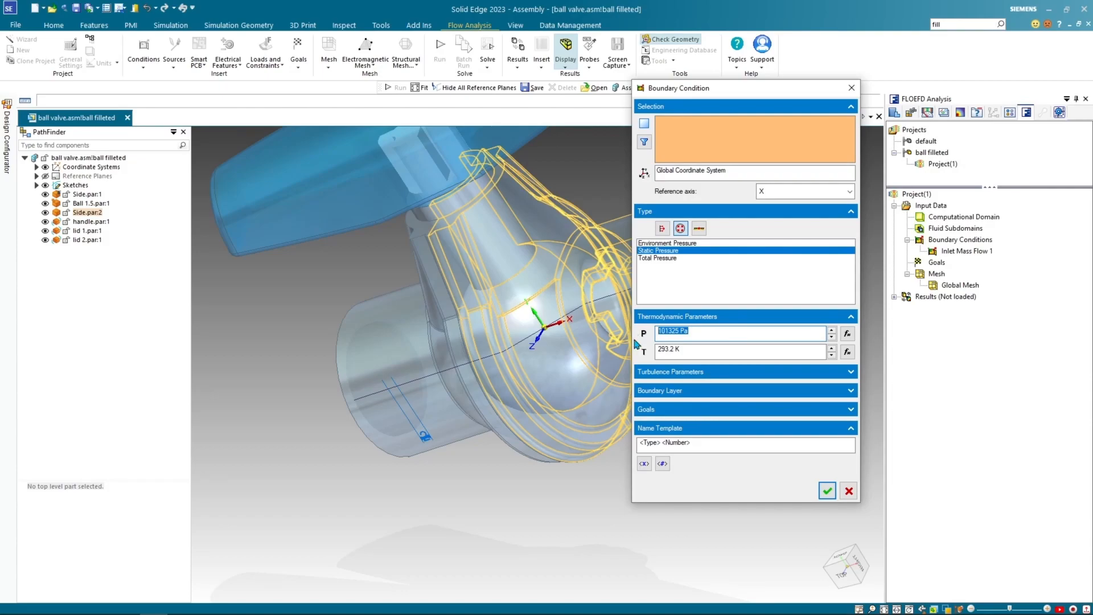
{"action": "type", "text": "101325 Pa"}
{"action": "left_click", "coordinate": [827, 490]}
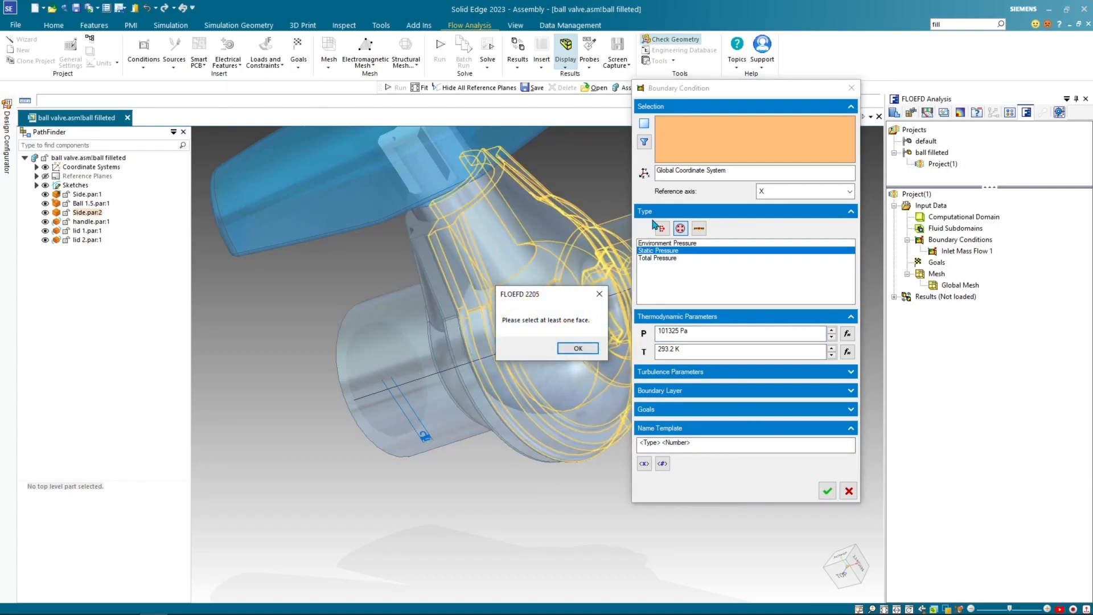
{"action": "left_click", "coordinate": [311, 325]}
{"action": "left_click", "coordinate": [577, 348]}
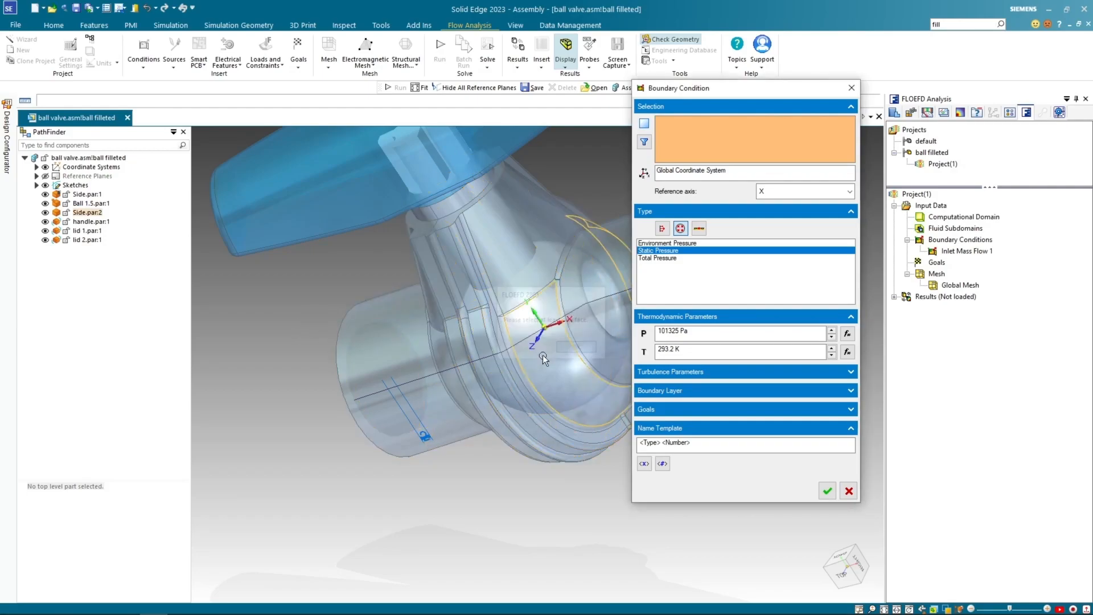
Assign the static pressure condition to the inner face of lid 1 and create it.
{"action": "right_click", "coordinate": [375, 367]}
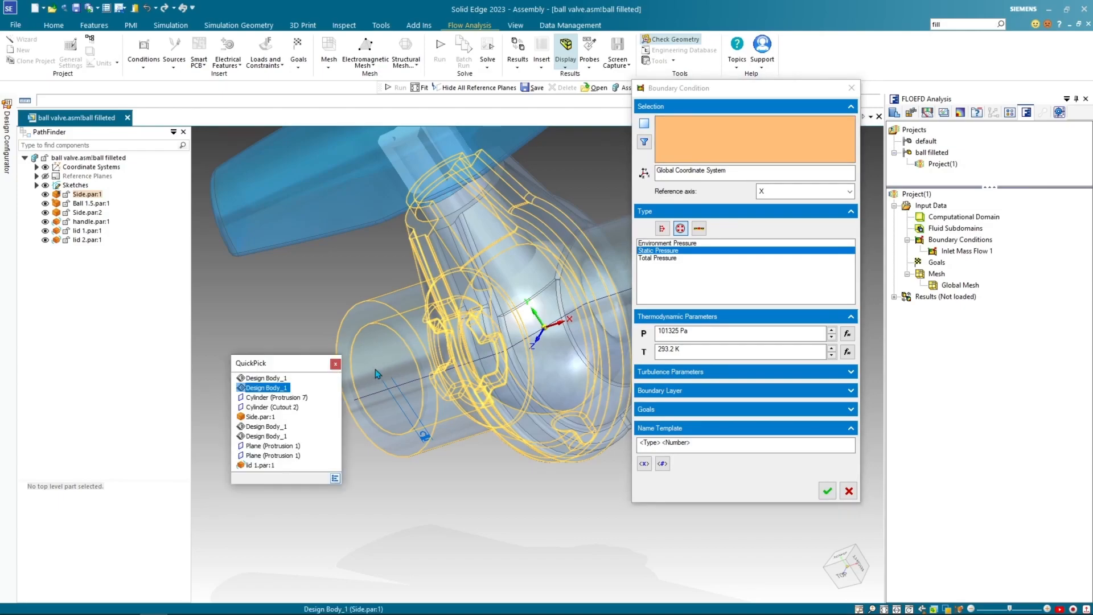
{"action": "left_click", "coordinate": [273, 446]}
{"action": "left_click", "coordinate": [827, 491]}
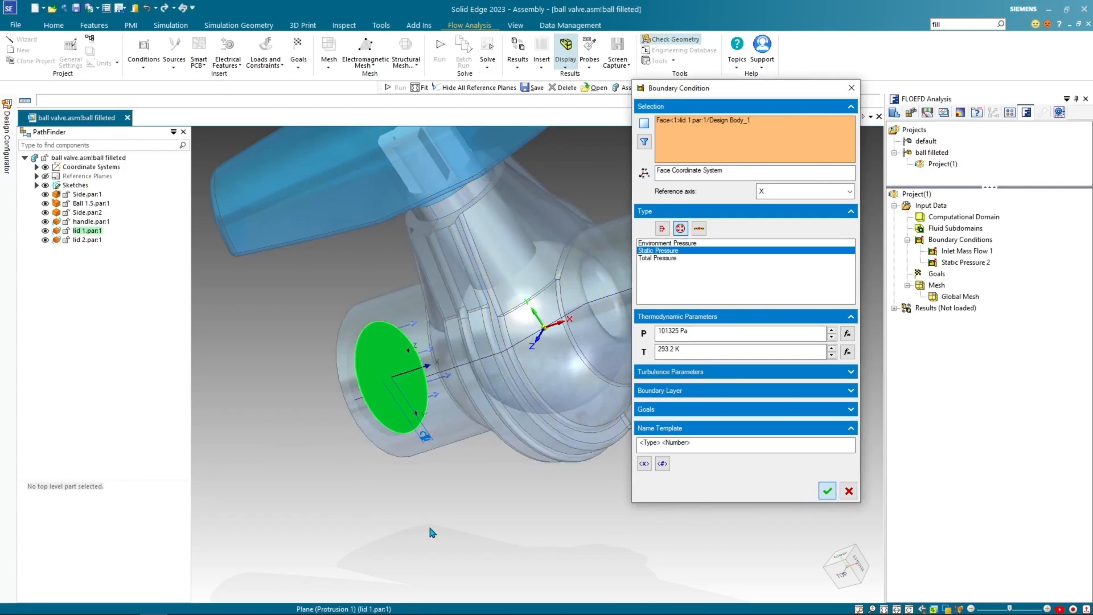
Add a surface goal for average static pressure on the inlet mass flow face of lid 2.
{"action": "scroll", "coordinate": [423, 525], "scroll_direction": "down", "scroll_amount": 3}
{"action": "middle_click_drag", "start_coordinate": [418, 526], "coordinate": [511, 380]}
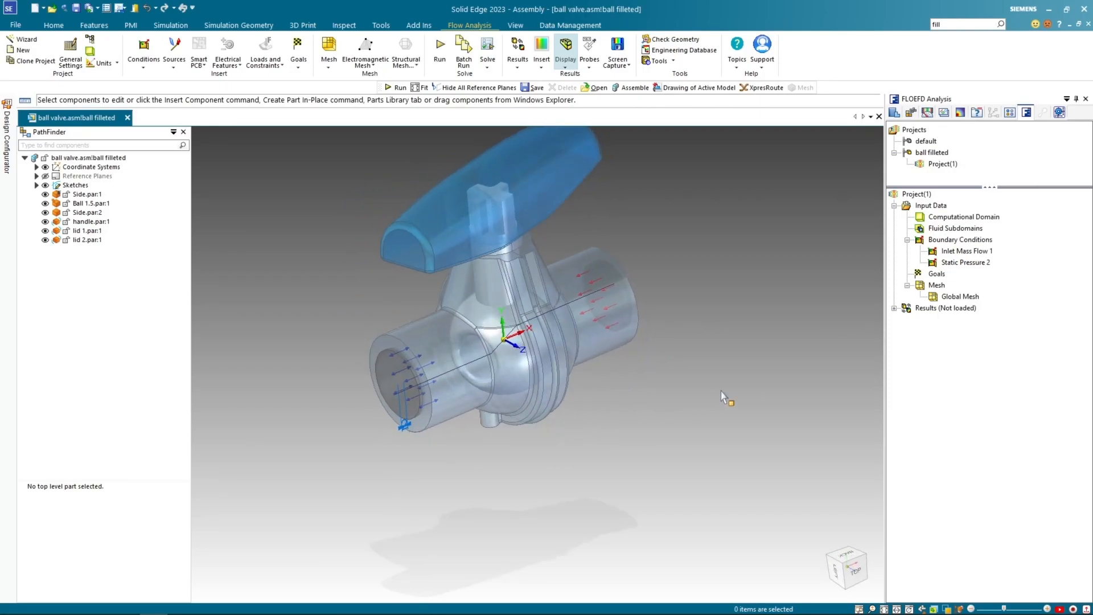
{"action": "middle_click_drag", "start_coordinate": [727, 397], "coordinate": [713, 392], "text": "shift"}
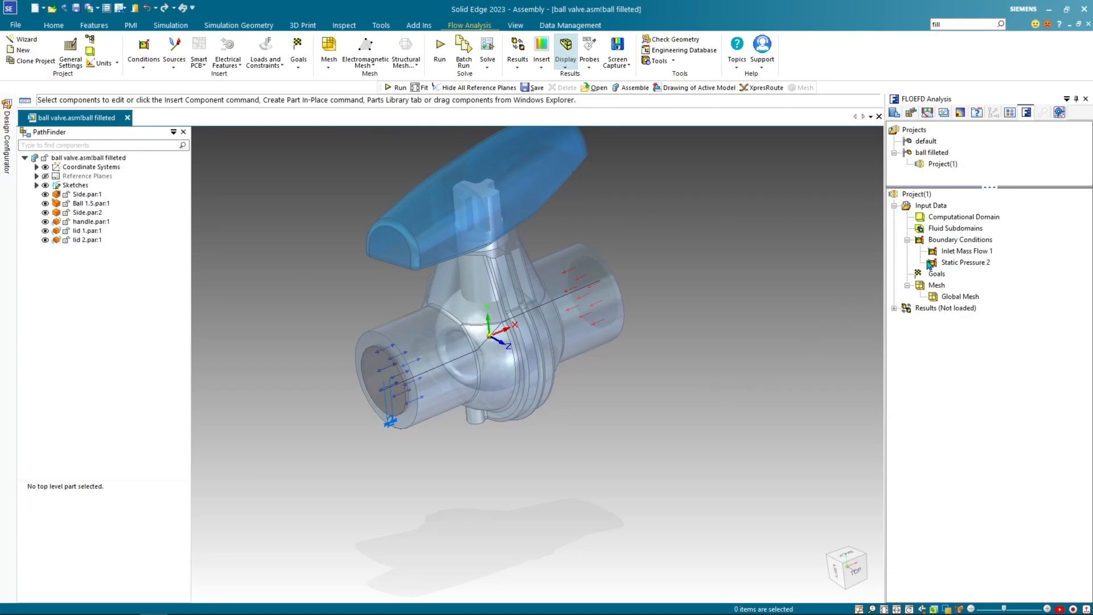
{"action": "left_click", "coordinate": [941, 276]}
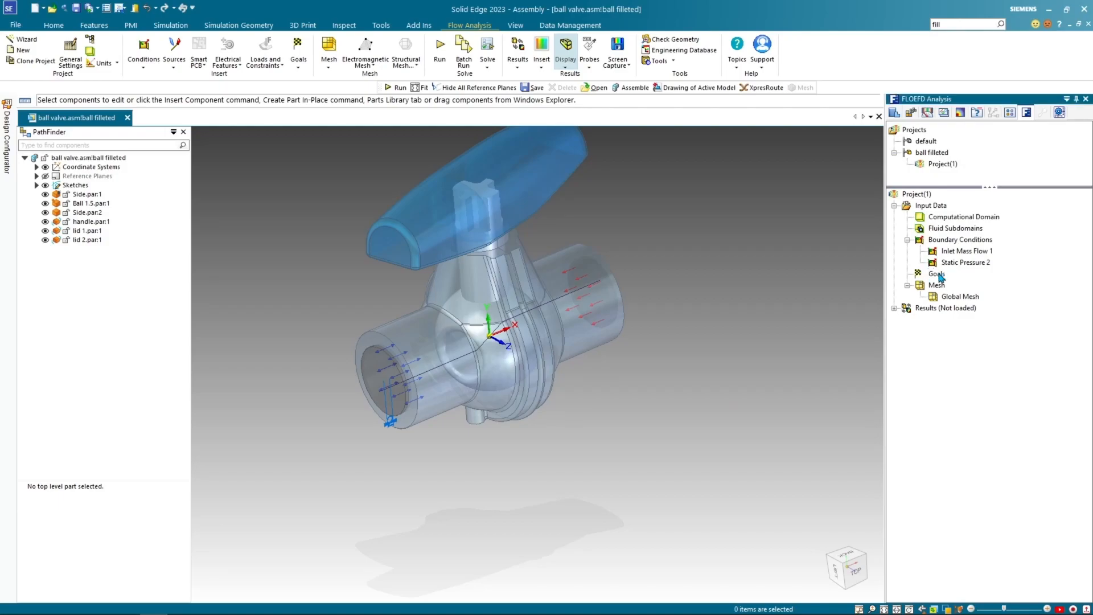
{"action": "right_click", "coordinate": [940, 277]}
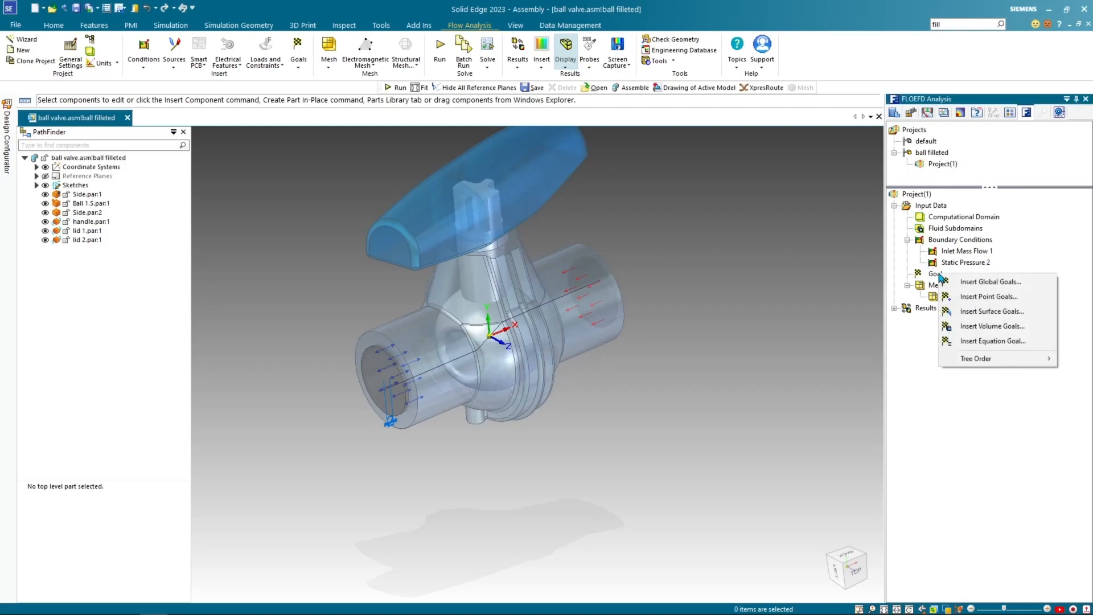
{"action": "left_click", "coordinate": [988, 312]}
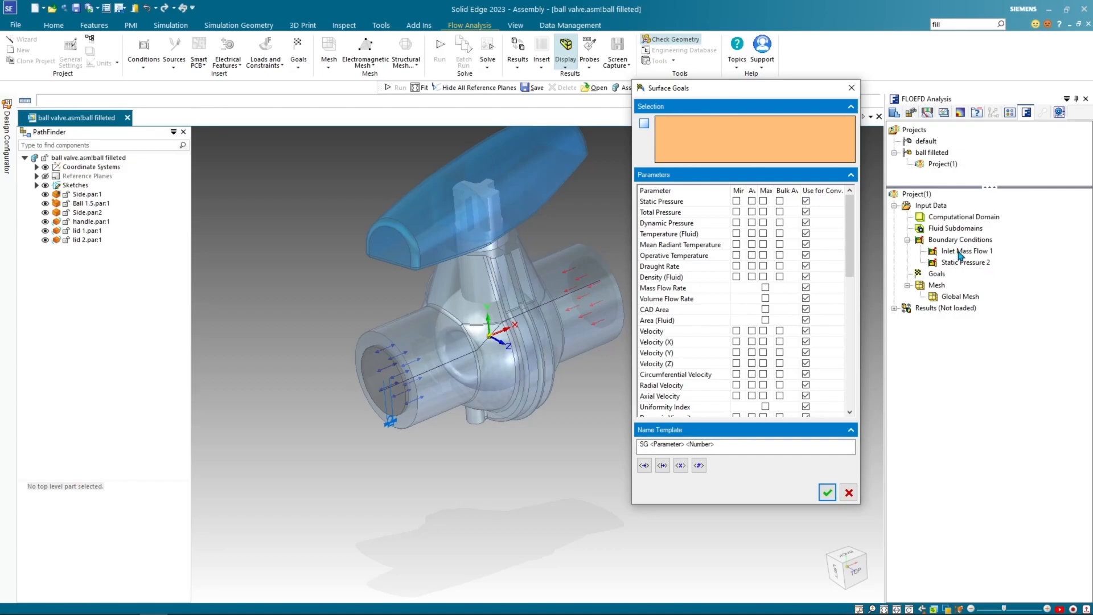
{"action": "left_click", "coordinate": [961, 252]}
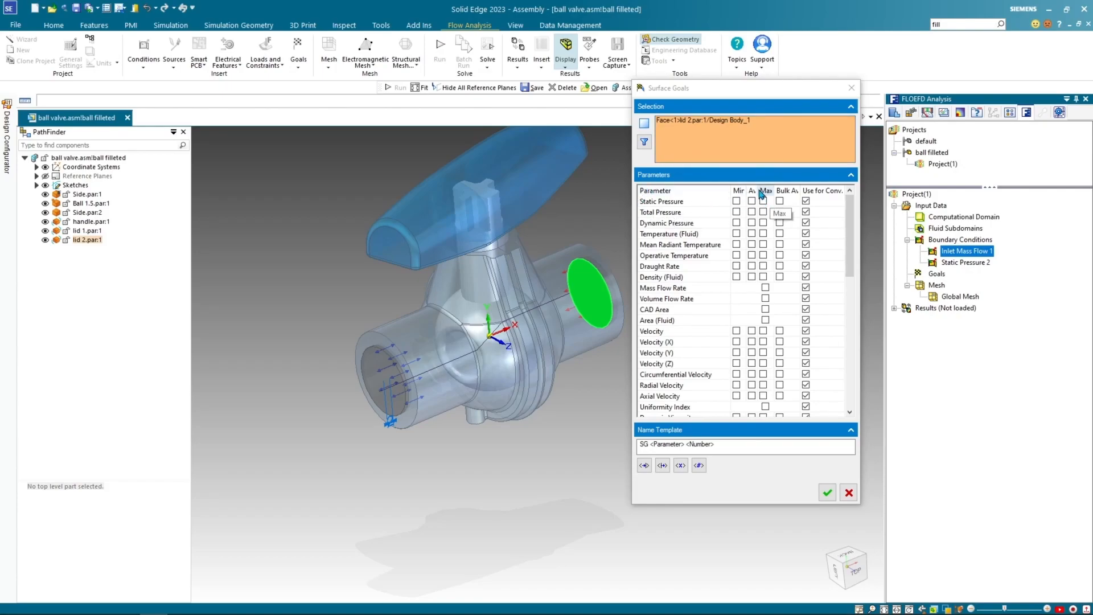
{"action": "left_click_drag", "start_coordinate": [756, 189], "coordinate": [766, 189]}
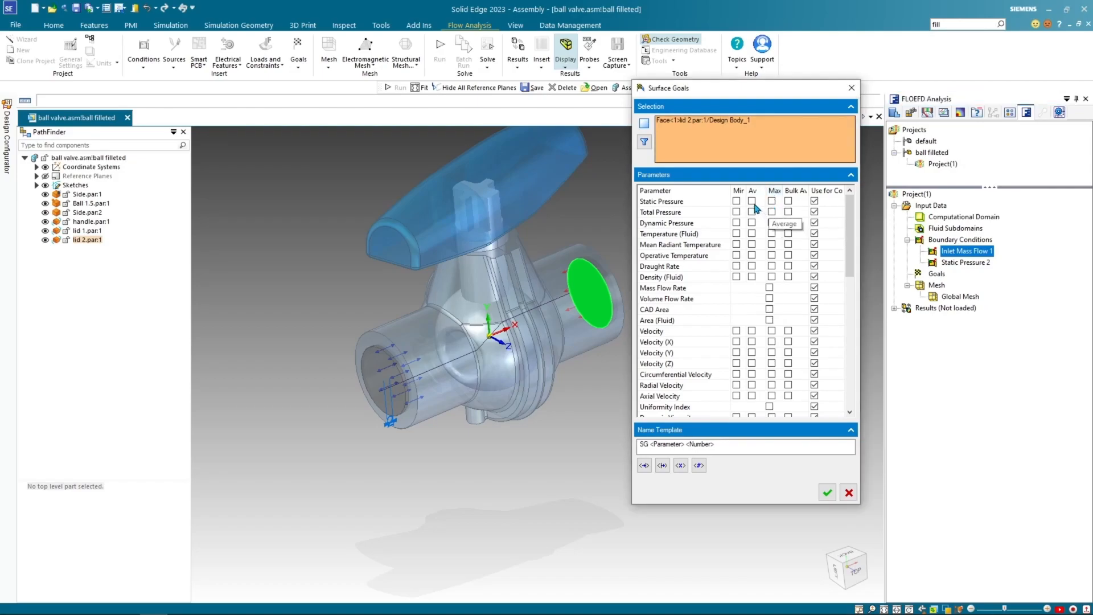
{"action": "left_click", "coordinate": [752, 202]}
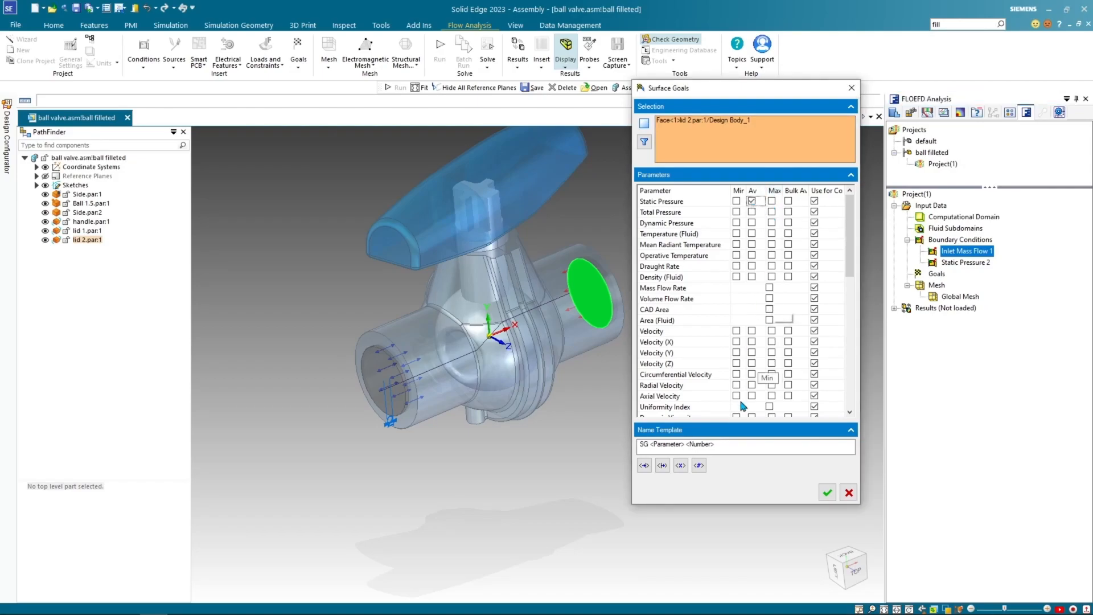
{"action": "left_click", "coordinate": [827, 492]}
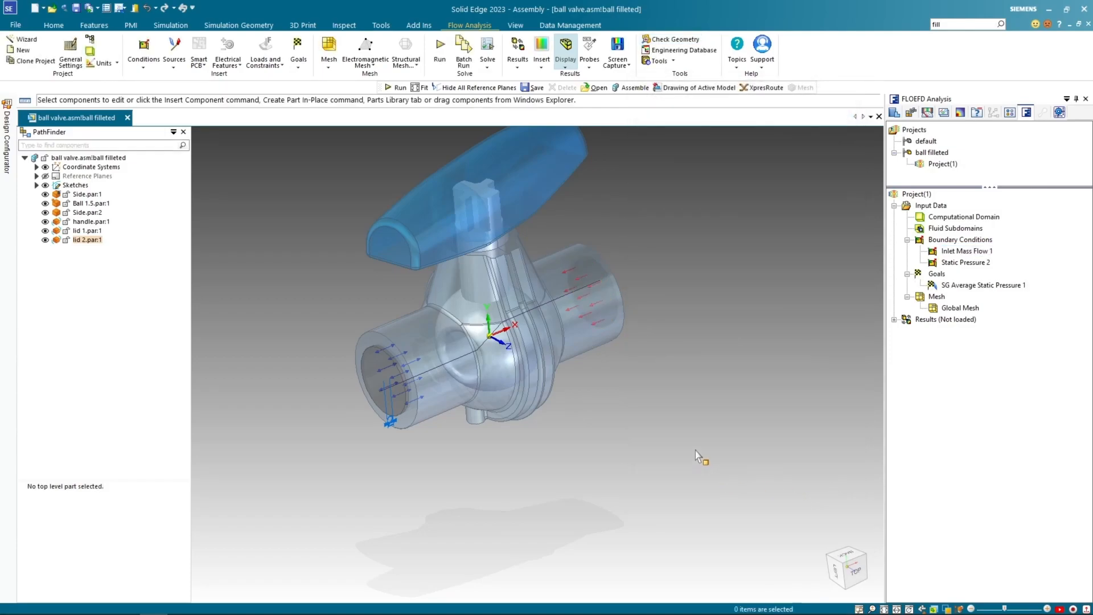
Edit the global mesh with automatic settings and set the minimum gap size to 0.0093 m.
{"action": "middle_click_drag", "start_coordinate": [691, 454], "coordinate": [603, 454], "text": "shift"}
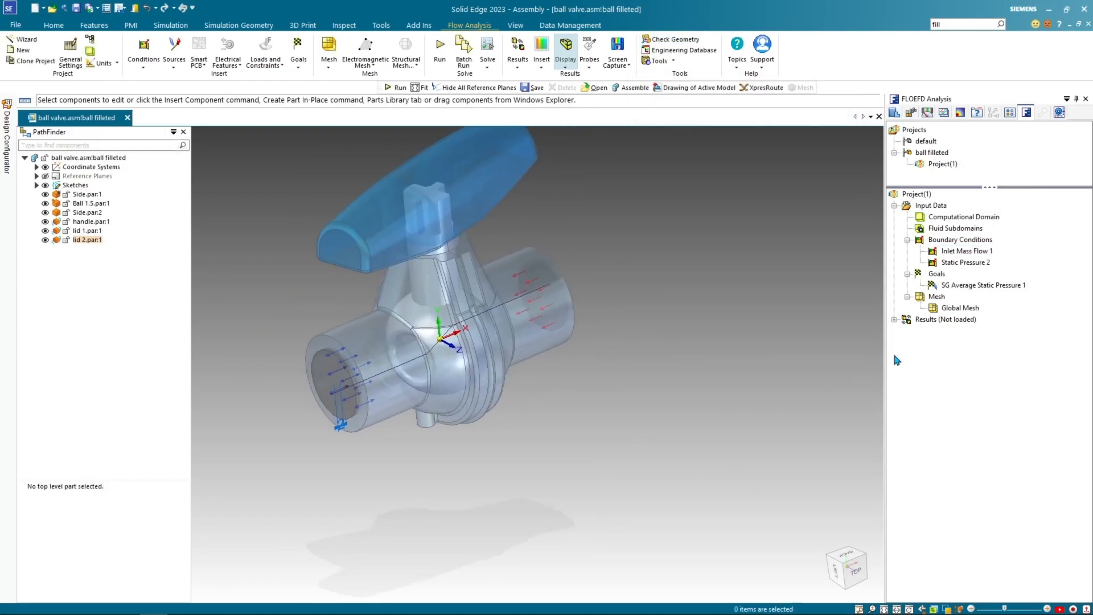
{"action": "left_click", "coordinate": [963, 309]}
{"action": "right_click", "coordinate": [964, 311]}
{"action": "left_click", "coordinate": [977, 316]}
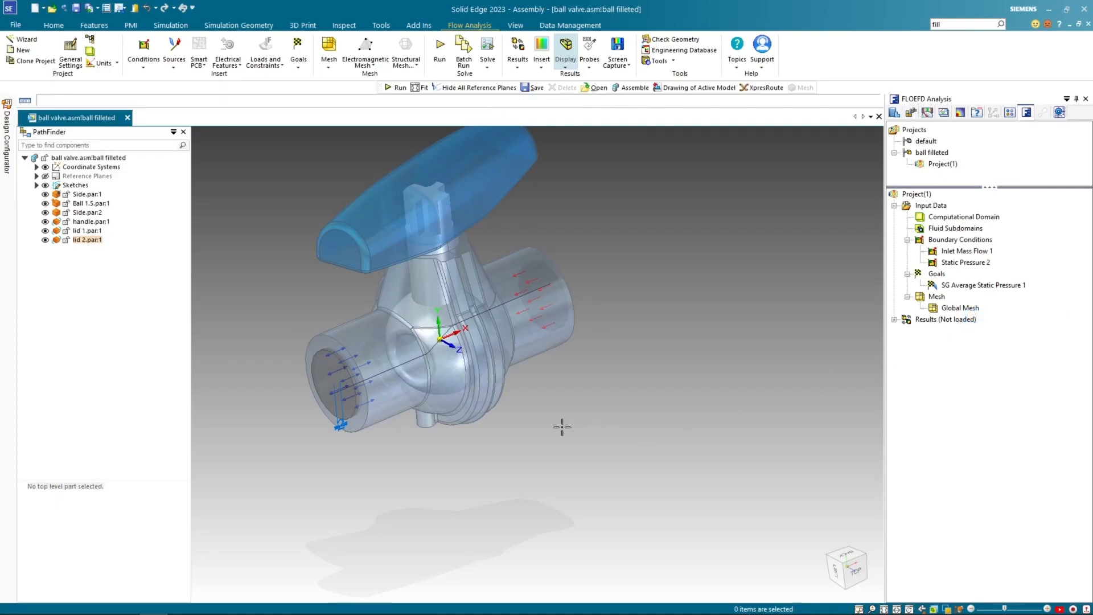
{"action": "left_click_drag", "start_coordinate": [683, 95], "coordinate": [675, 147]}
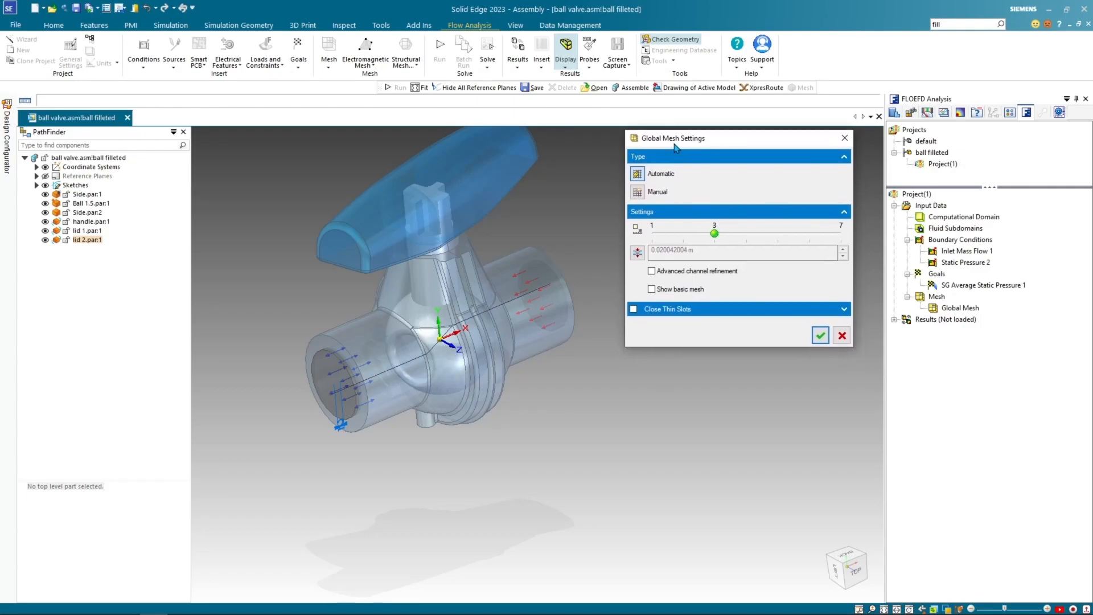
{"action": "left_click", "coordinate": [638, 252]}
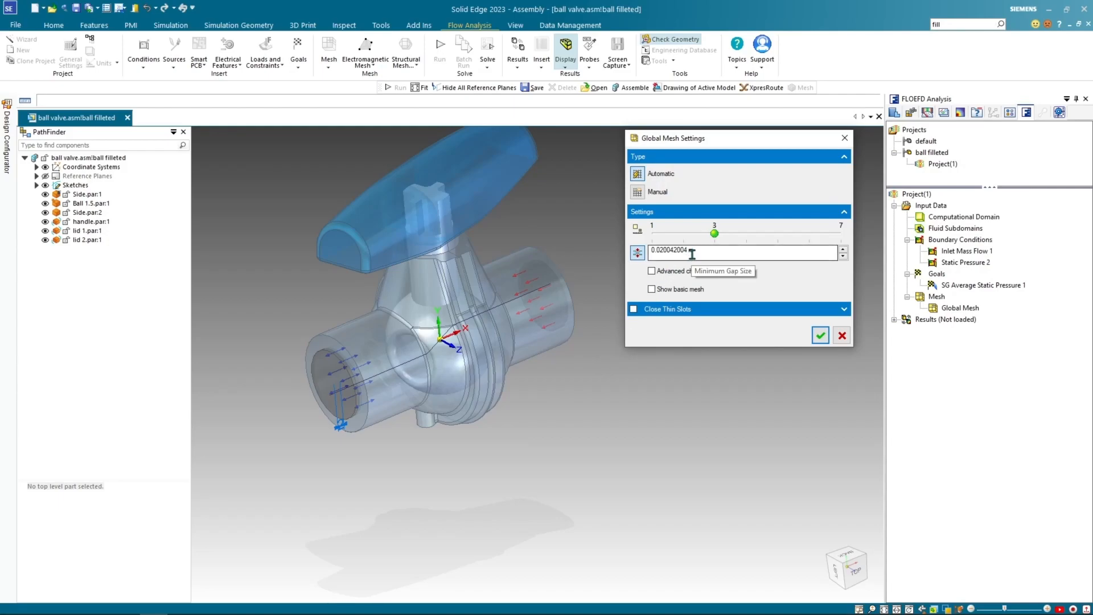
{"action": "left_click_drag", "start_coordinate": [701, 251], "coordinate": [637, 254]}
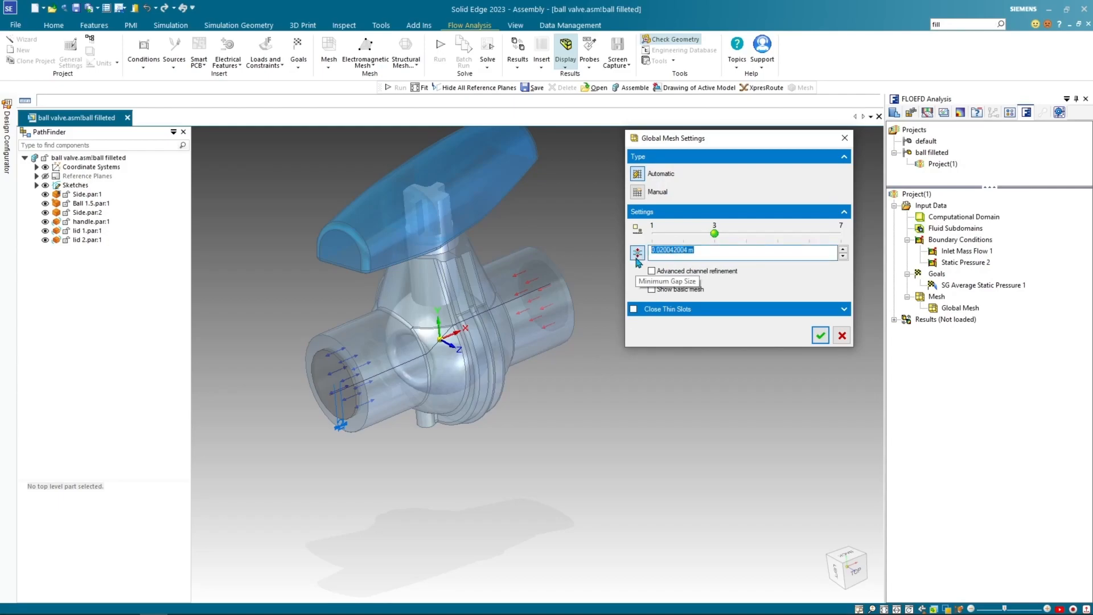
{"action": "type", "text": "0.0093"}
{"action": "left_click", "coordinate": [820, 335]}
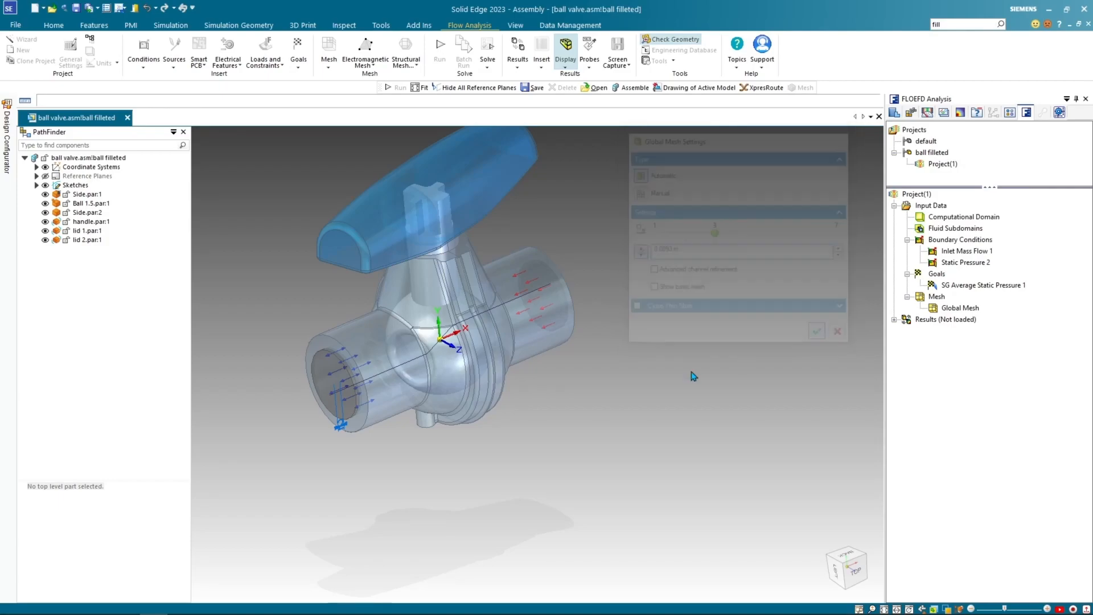
Show the basic mesh of the global mesh, examine it around the valve, and hide it again.
{"action": "right_click", "coordinate": [955, 310]}
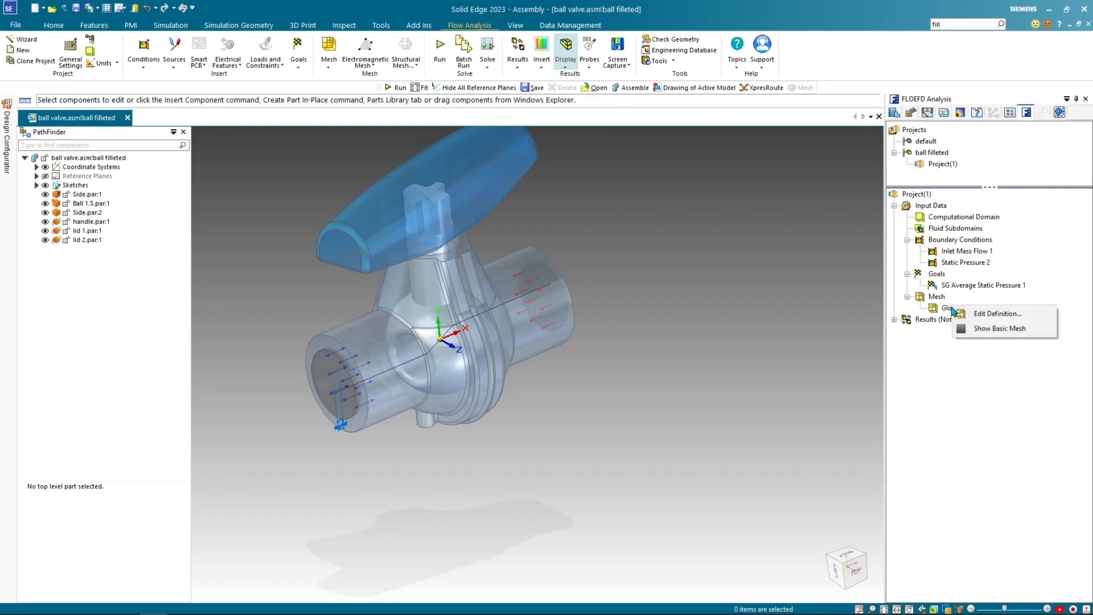
{"action": "left_click", "coordinate": [993, 328]}
{"action": "middle_click_drag", "start_coordinate": [574, 376], "coordinate": [671, 338]}
{"action": "middle_click_drag", "start_coordinate": [582, 346], "coordinate": [434, 377]}
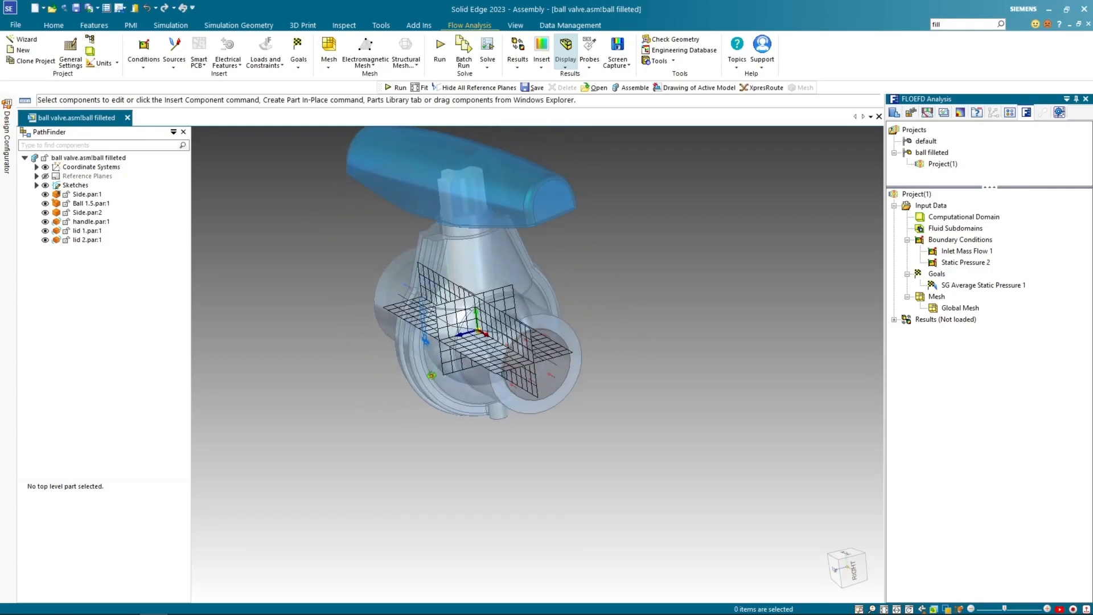
{"action": "right_click", "coordinate": [956, 312]}
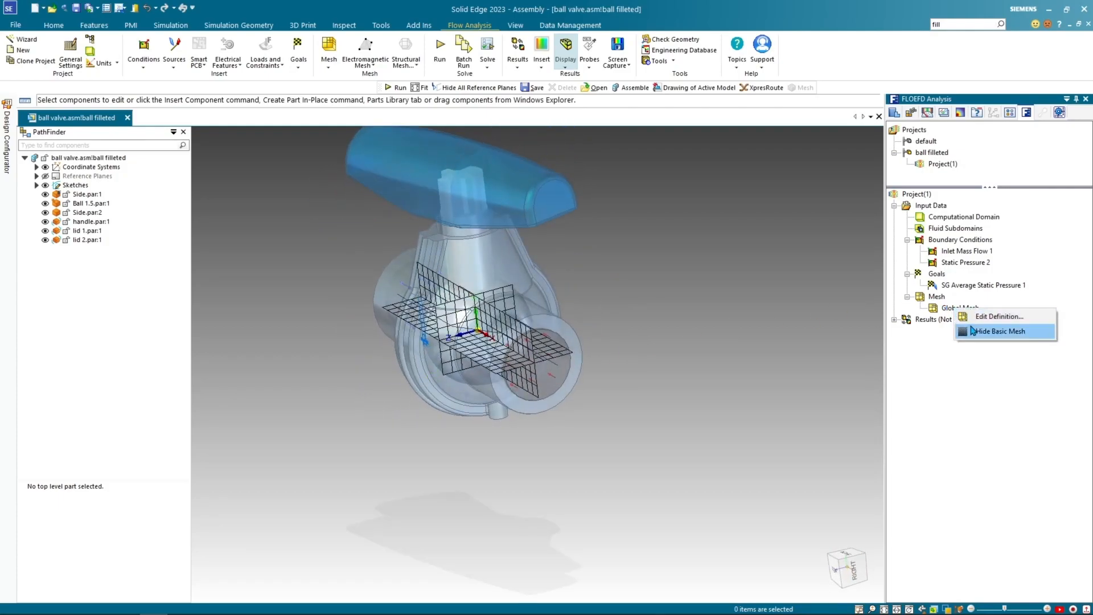
{"action": "left_click", "coordinate": [978, 331]}
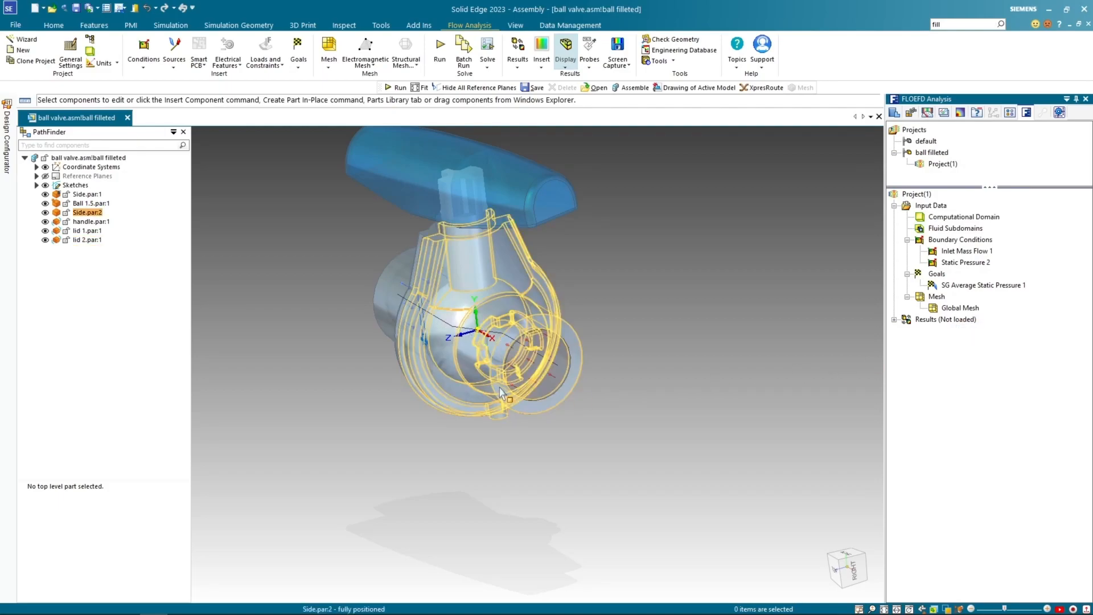
Run the flow calculation for the project and switch to the Solver window.
{"action": "left_click", "coordinate": [439, 52]}
{"action": "left_click", "coordinate": [640, 254]}
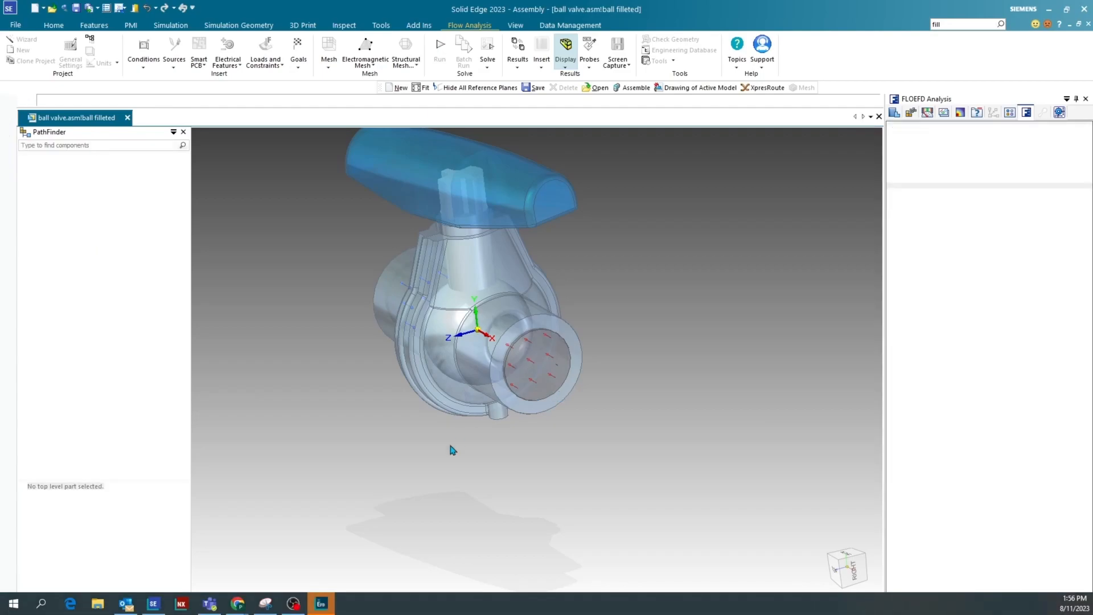
{"action": "left_click", "coordinate": [319, 605]}
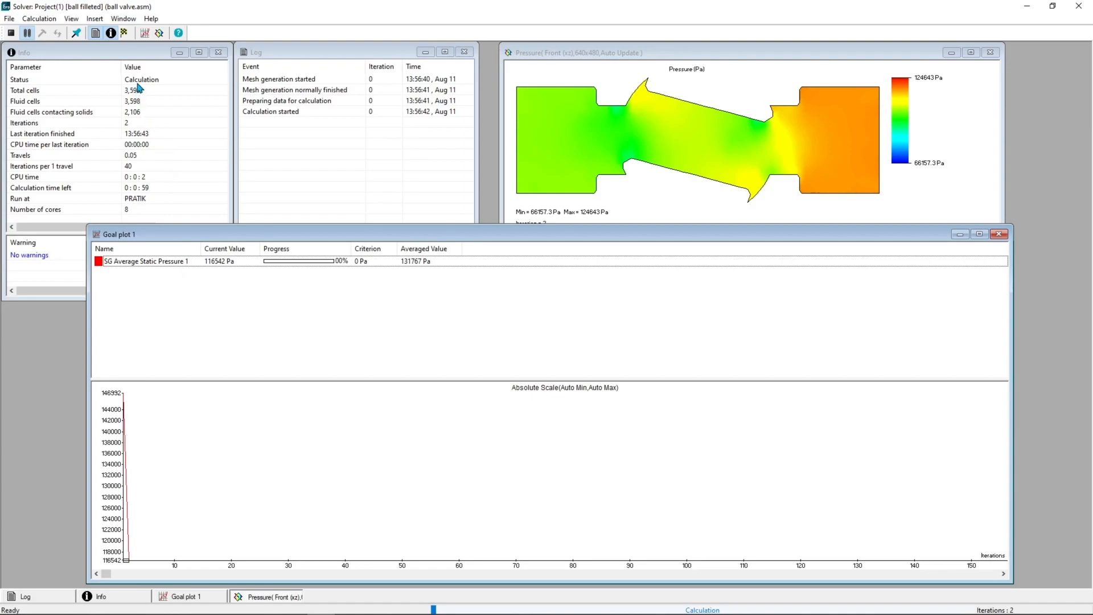
Rearrange the pressure preview and goal plot windows in the solver monitor.
{"action": "left_click_drag", "start_coordinate": [578, 52], "coordinate": [563, 57]}
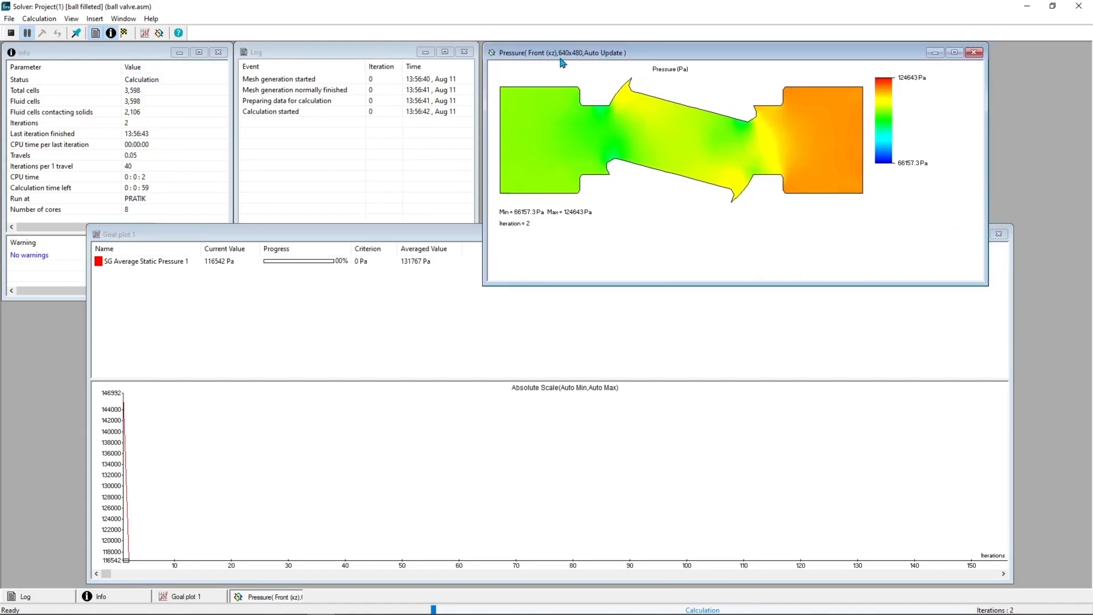
{"action": "left_click_drag", "start_coordinate": [327, 241], "coordinate": [332, 245]}
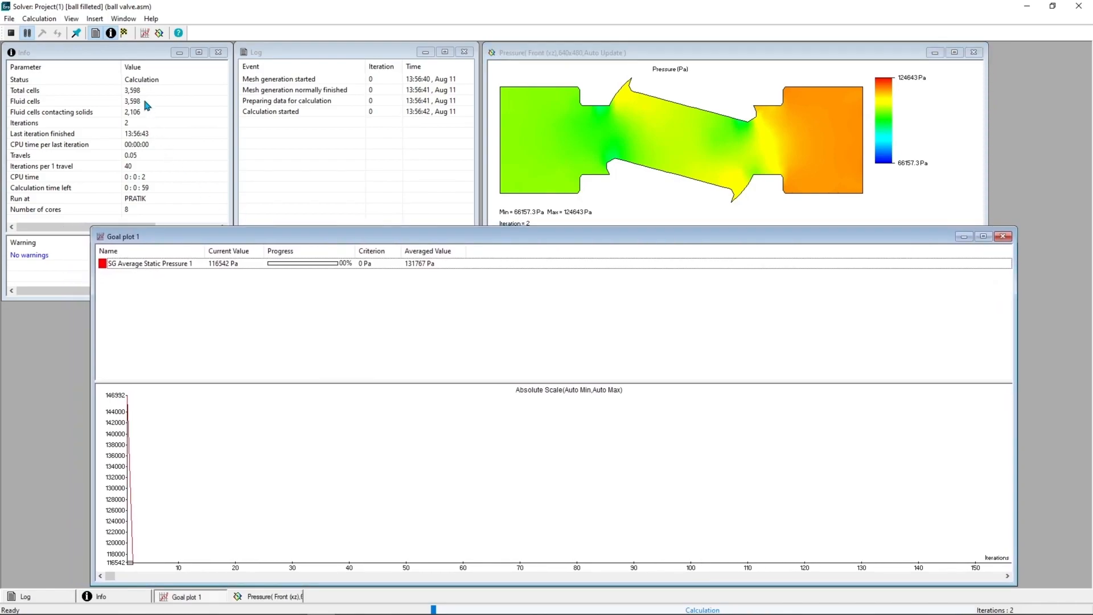
{"action": "mouse_move", "coordinate": [537, 54]}
{"action": "left_mouse_down"}
{"action": "mouse_move", "coordinate": [546, 57]}
{"action": "mouse_move", "coordinate": [535, 51]}
{"action": "left_mouse_up"}
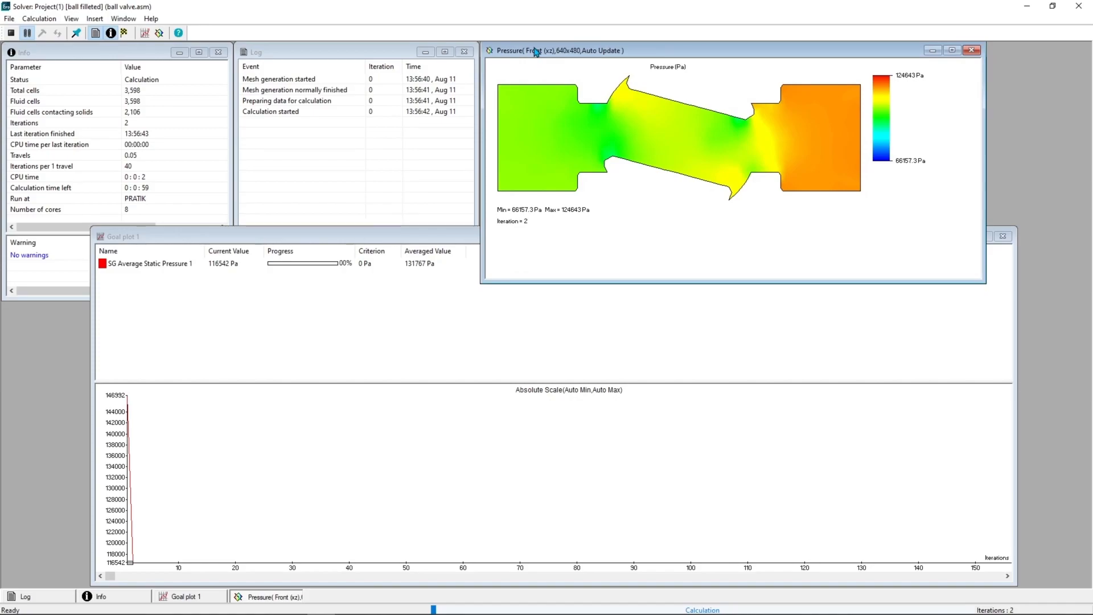
Look through the planes available for a new preview plot and close the preview settings without adding one.
{"action": "left_click", "coordinate": [101, 23]}
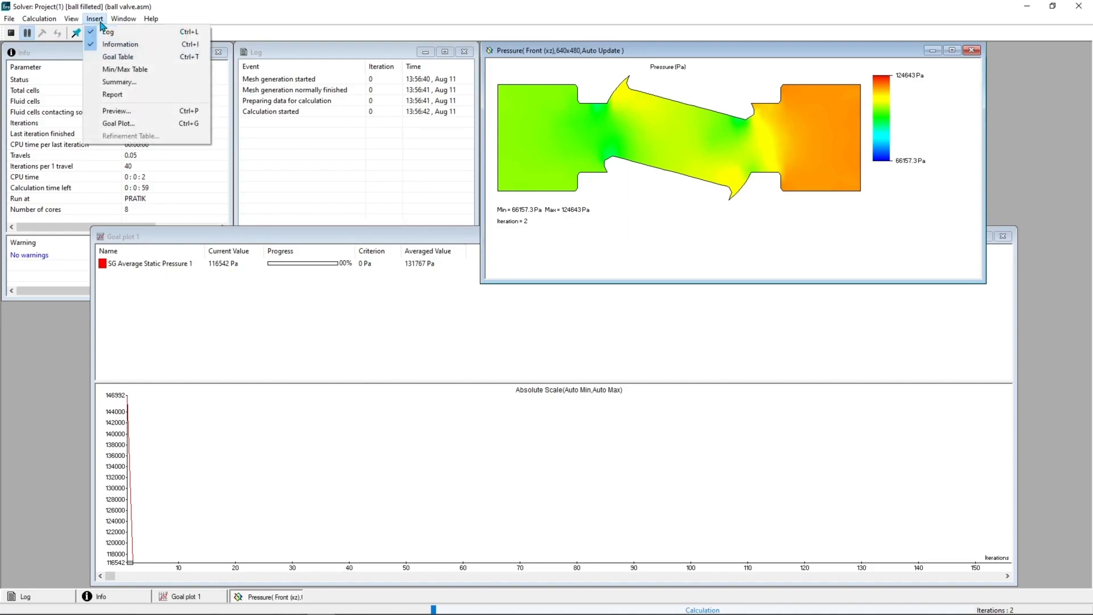
{"action": "left_click", "coordinate": [123, 112]}
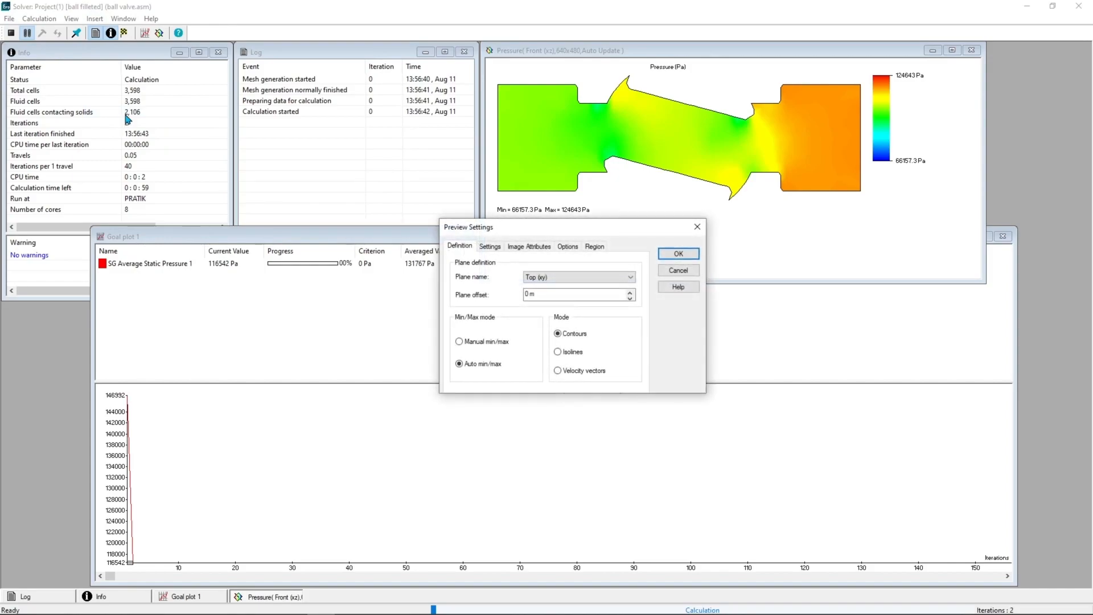
{"action": "left_click_drag", "start_coordinate": [570, 234], "coordinate": [389, 179]}
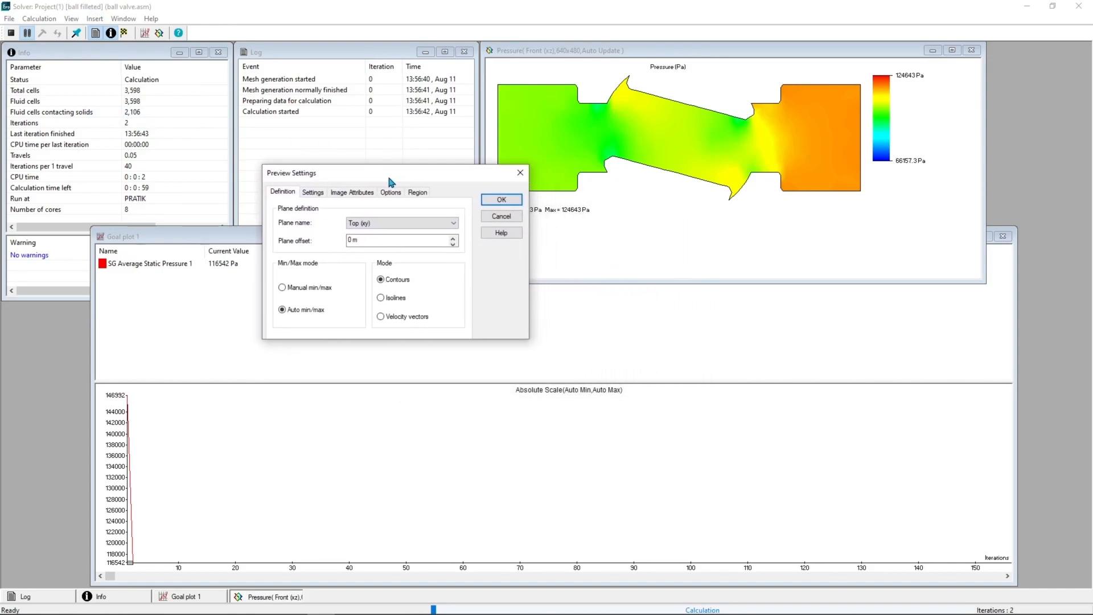
{"action": "left_click", "coordinate": [376, 226]}
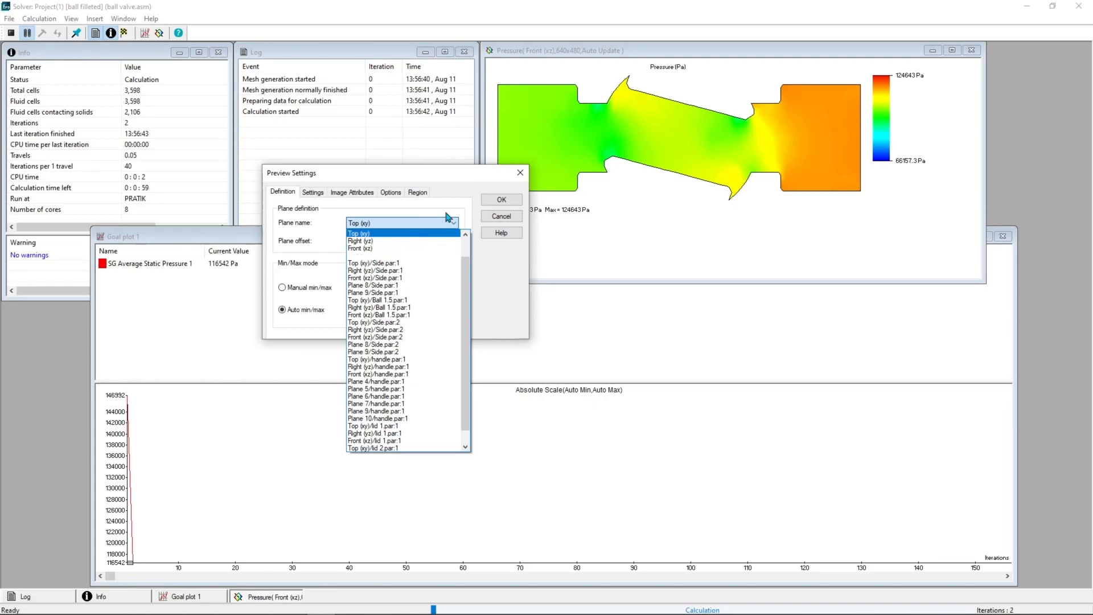
{"action": "left_click", "coordinate": [521, 172]}
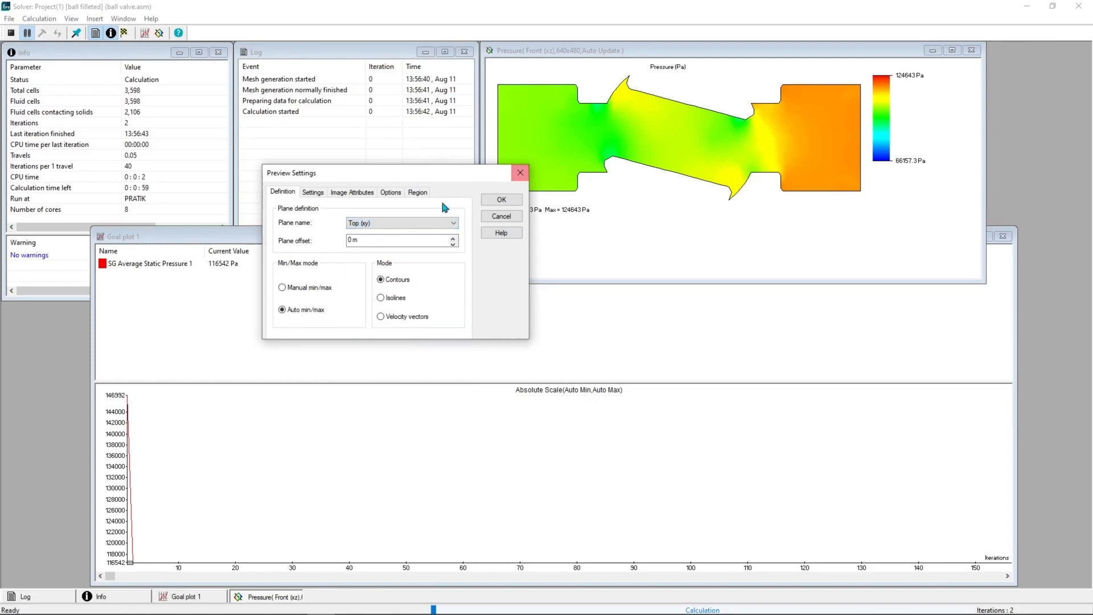
{"action": "left_click", "coordinate": [520, 173]}
Insert a second goal plot of SG Average Static Pressure 1 and move it clear of the other windows.
{"action": "left_click", "coordinate": [97, 21]}
{"action": "mouse_move", "coordinate": [119, 21]}
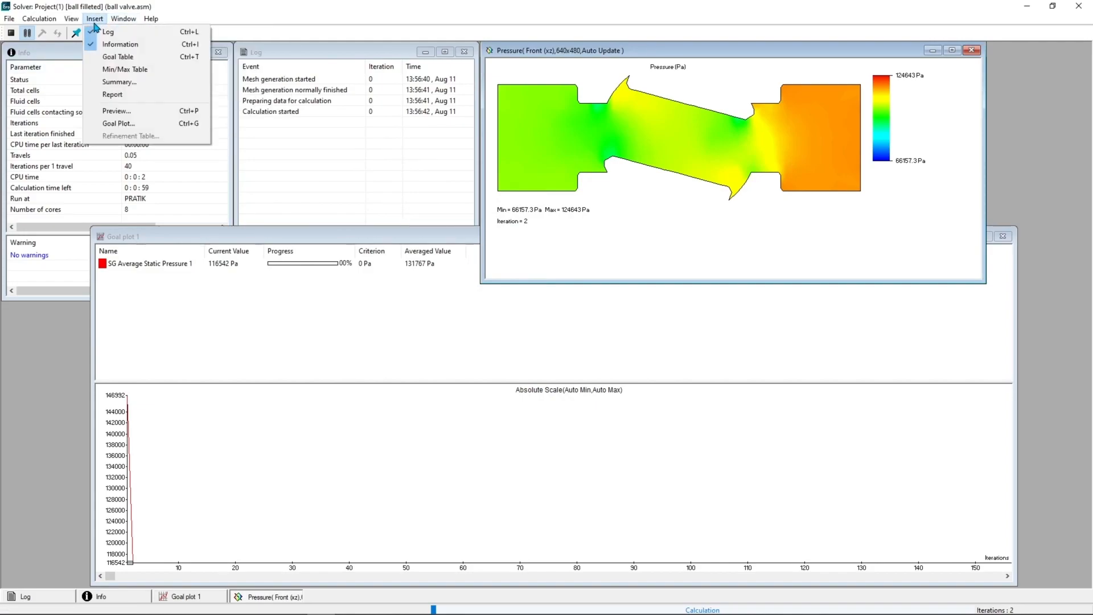
{"action": "left_click", "coordinate": [122, 124]}
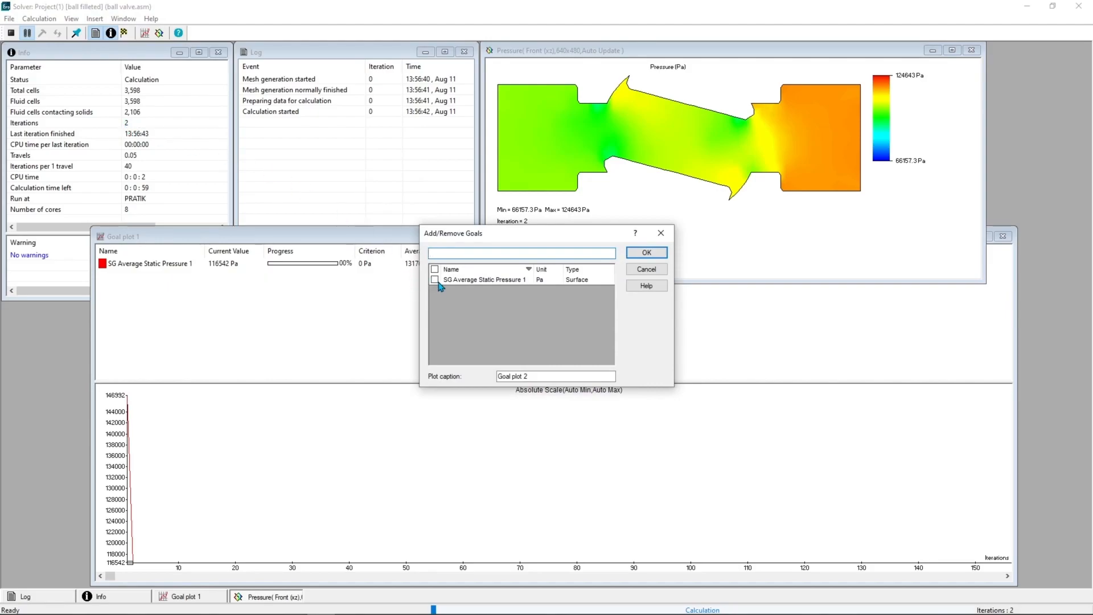
{"action": "left_click", "coordinate": [435, 279]}
{"action": "left_click", "coordinate": [647, 252]}
{"action": "left_click_drag", "start_coordinate": [288, 112], "coordinate": [481, 245]}
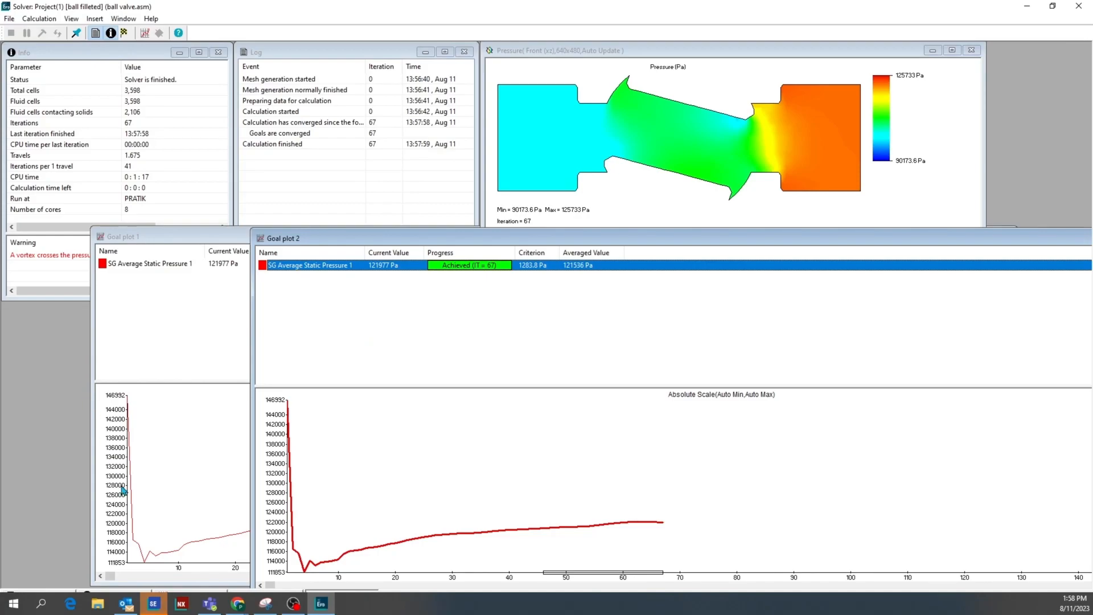
Switch back to Solid Edge and create a cut plot of pressure contours on the Front (xz) plane instead of Top (xy).
{"action": "left_click", "coordinate": [153, 606]}
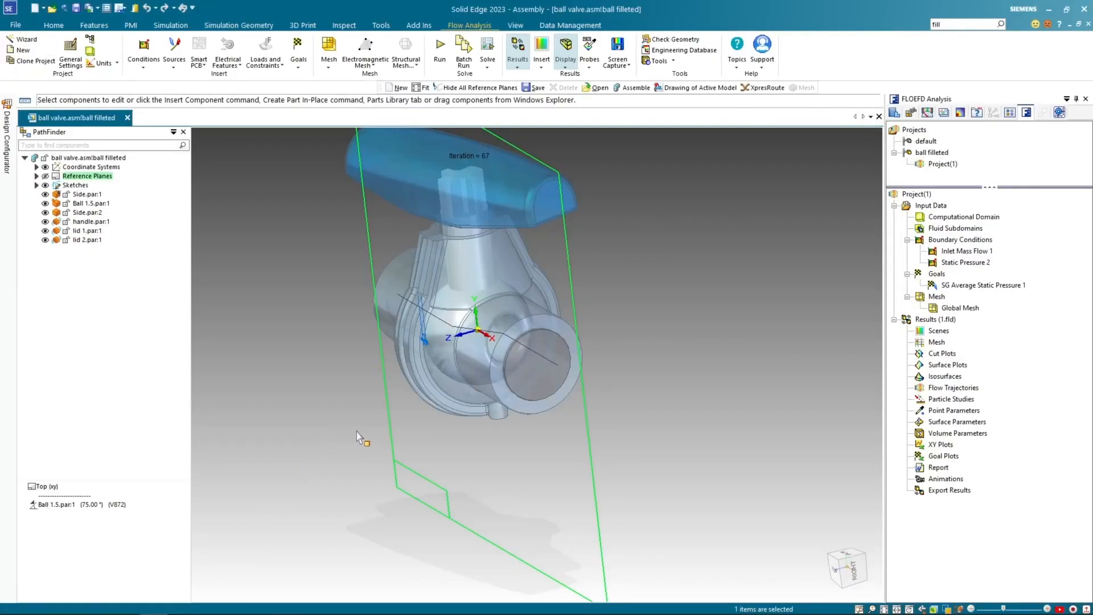
{"action": "scroll", "coordinate": [357, 437], "scroll_direction": "up", "scroll_amount": 1}
{"action": "scroll", "coordinate": [356, 437], "scroll_direction": "down", "scroll_amount": 2}
{"action": "middle_click_drag", "start_coordinate": [765, 392], "coordinate": [806, 380]}
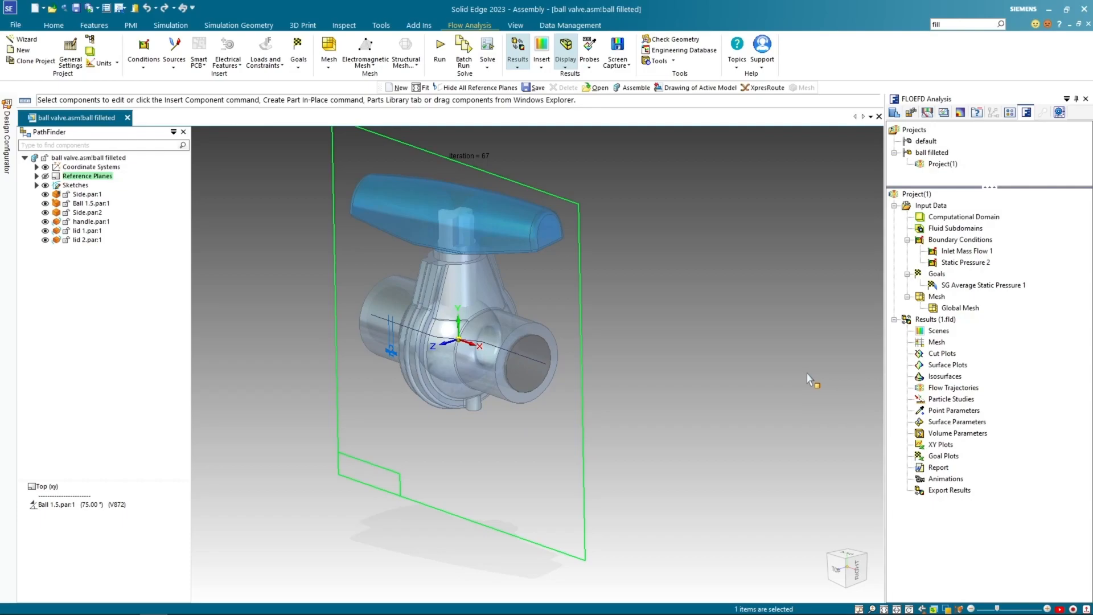
{"action": "right_click", "coordinate": [943, 353]}
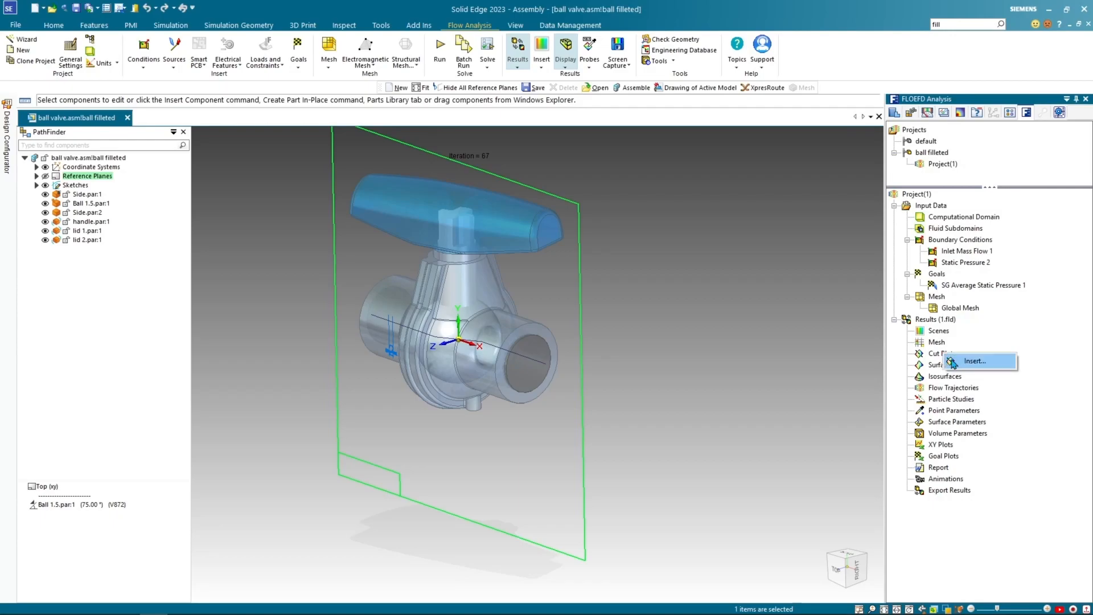
{"action": "left_click", "coordinate": [963, 360]}
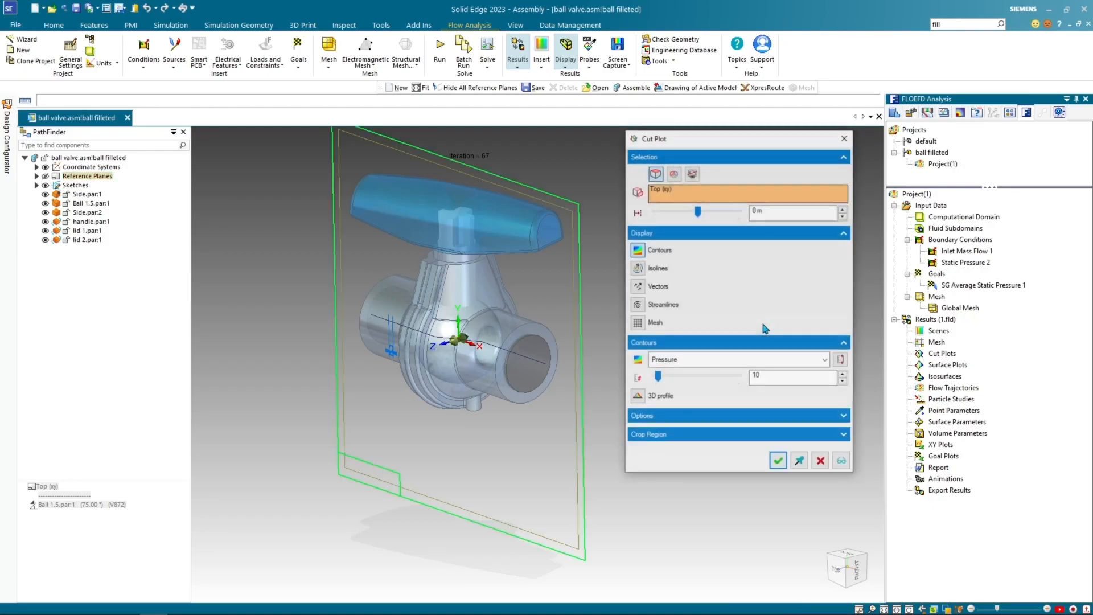
{"action": "left_click", "coordinate": [691, 196]}
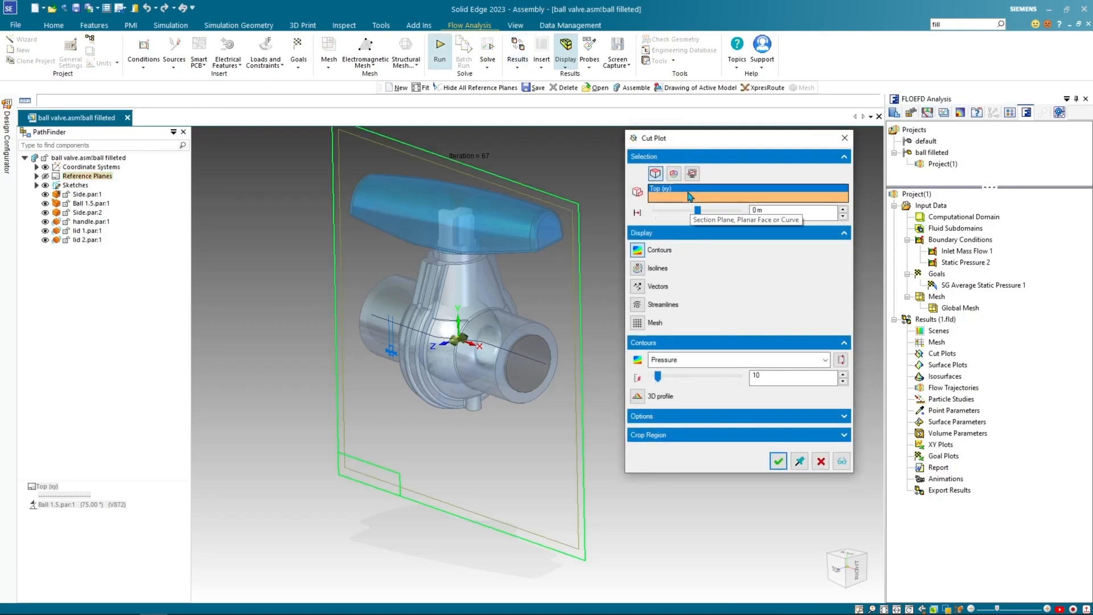
{"action": "left_click", "coordinate": [690, 196]}
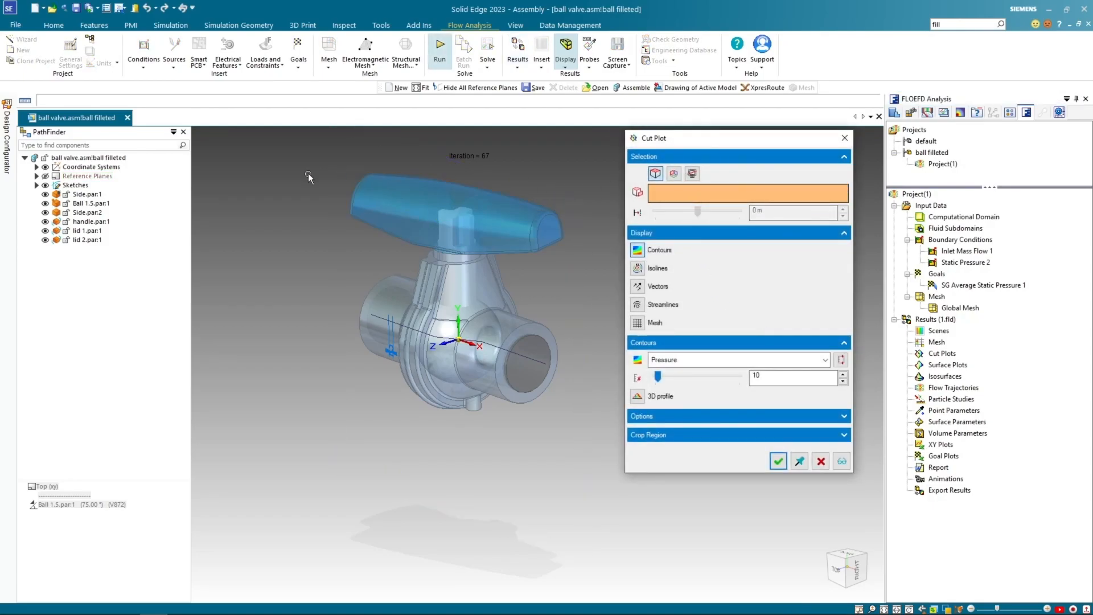
{"action": "left_click", "coordinate": [37, 175]}
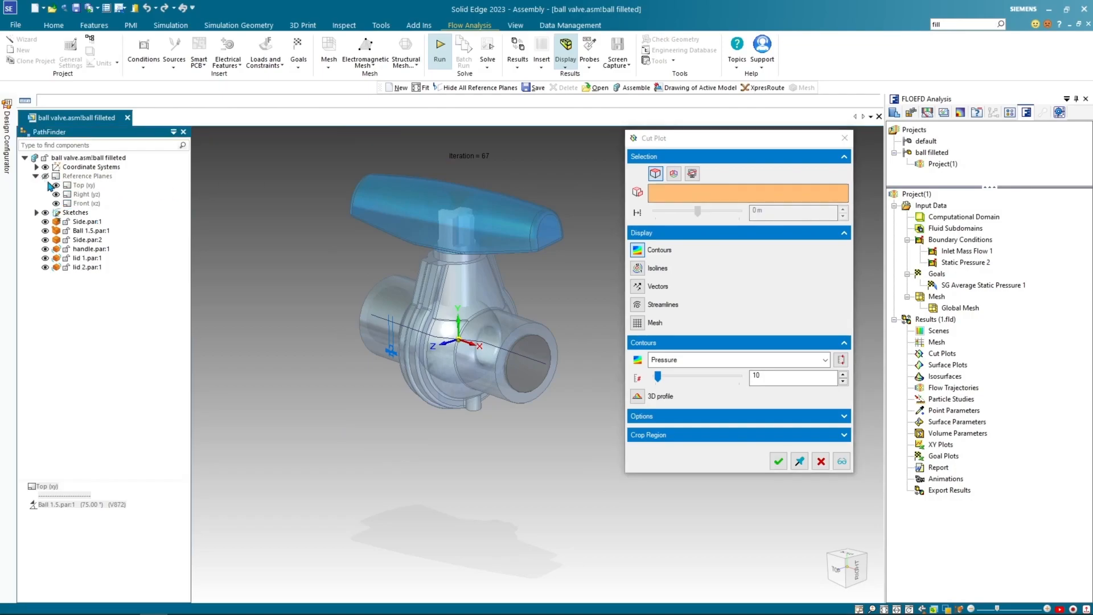
{"action": "left_click", "coordinate": [86, 205]}
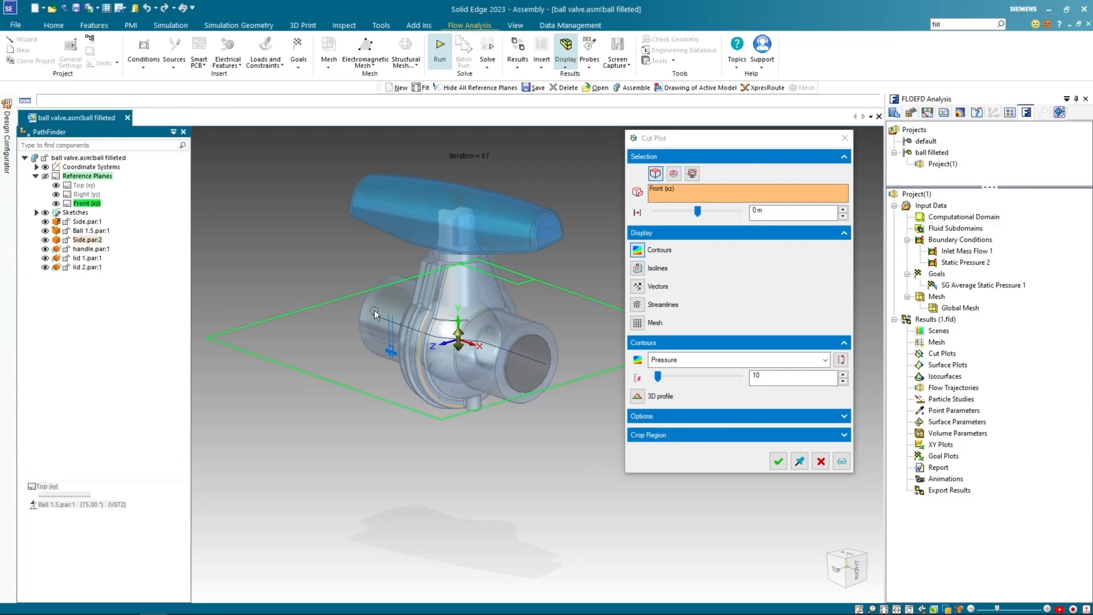
{"action": "left_click", "coordinate": [779, 462]}
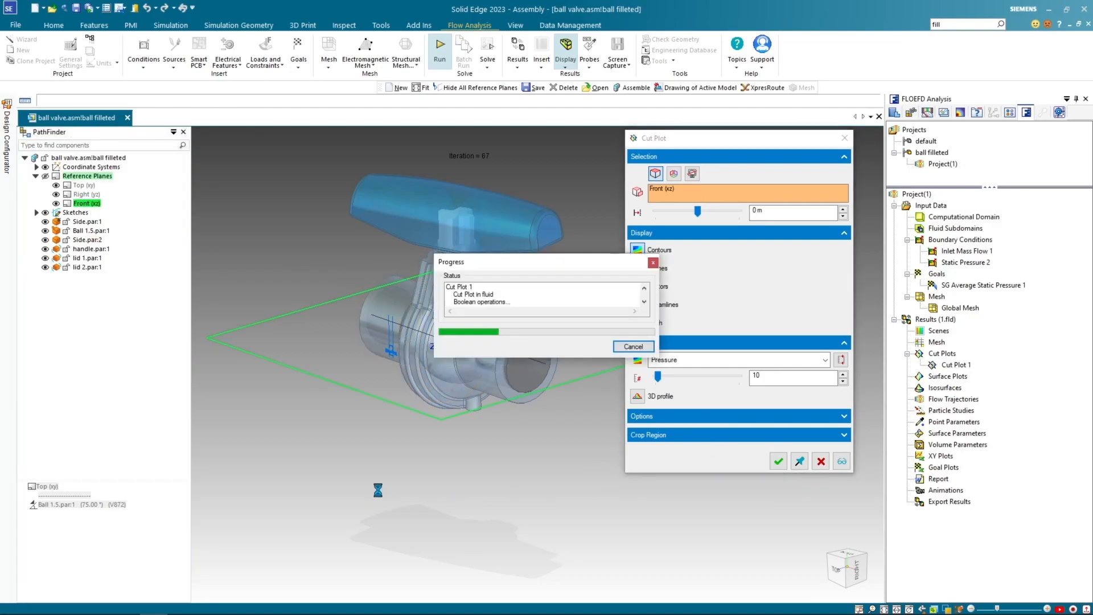
Edit Cut Plot 1 to display velocity vectors together with its pressure contours.
{"action": "middle_click_drag", "start_coordinate": [406, 471], "coordinate": [574, 476]}
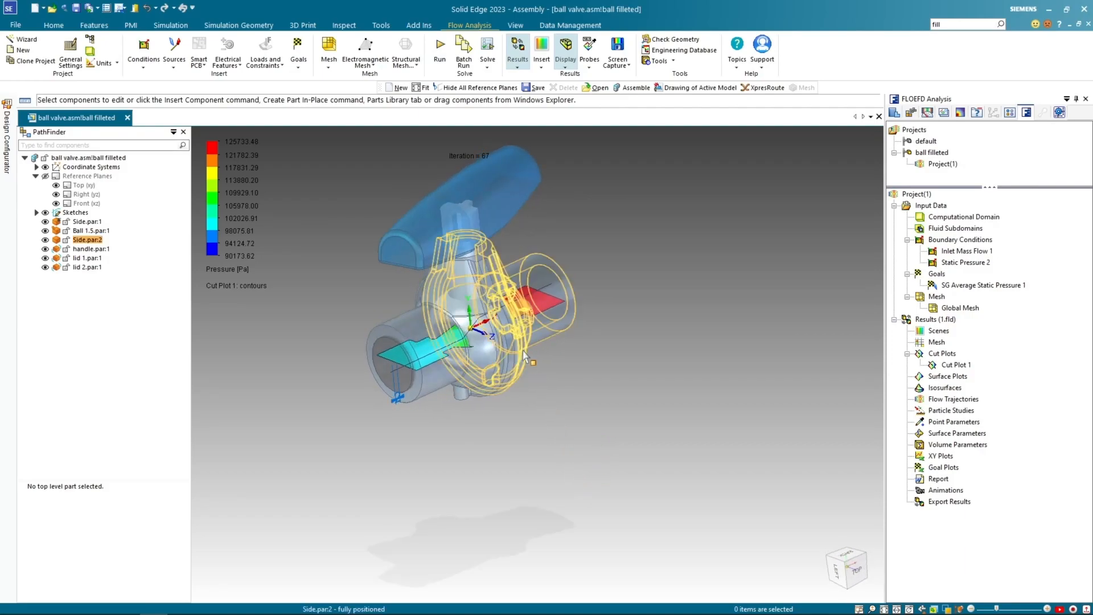
{"action": "middle_click_drag", "start_coordinate": [503, 392], "coordinate": [477, 412]}
{"action": "scroll", "coordinate": [382, 344], "scroll_direction": "up", "scroll_amount": 2}
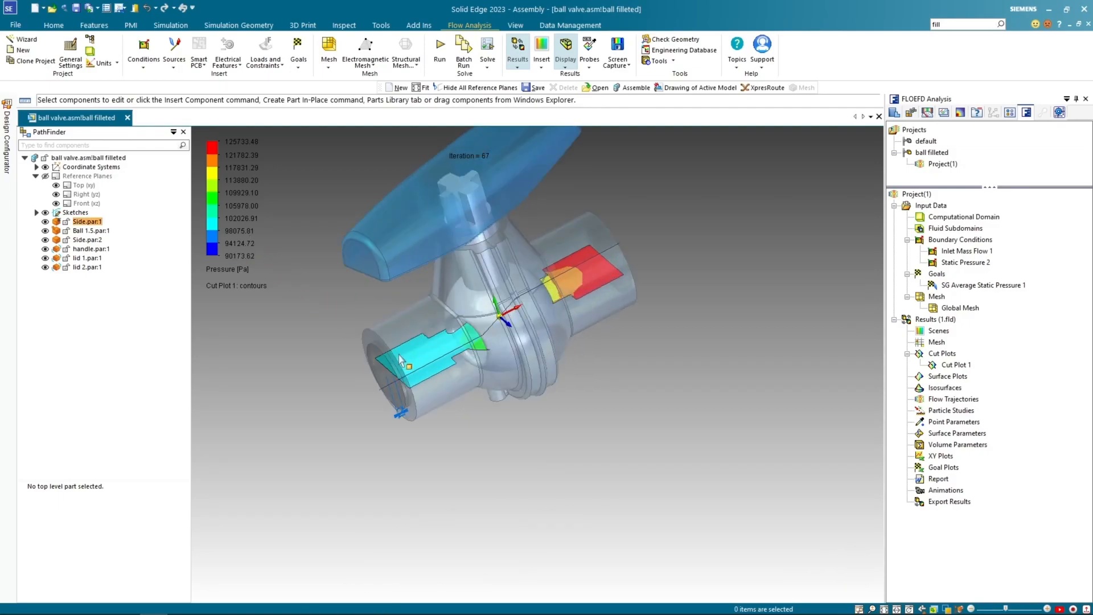
{"action": "left_click", "coordinate": [957, 364]}
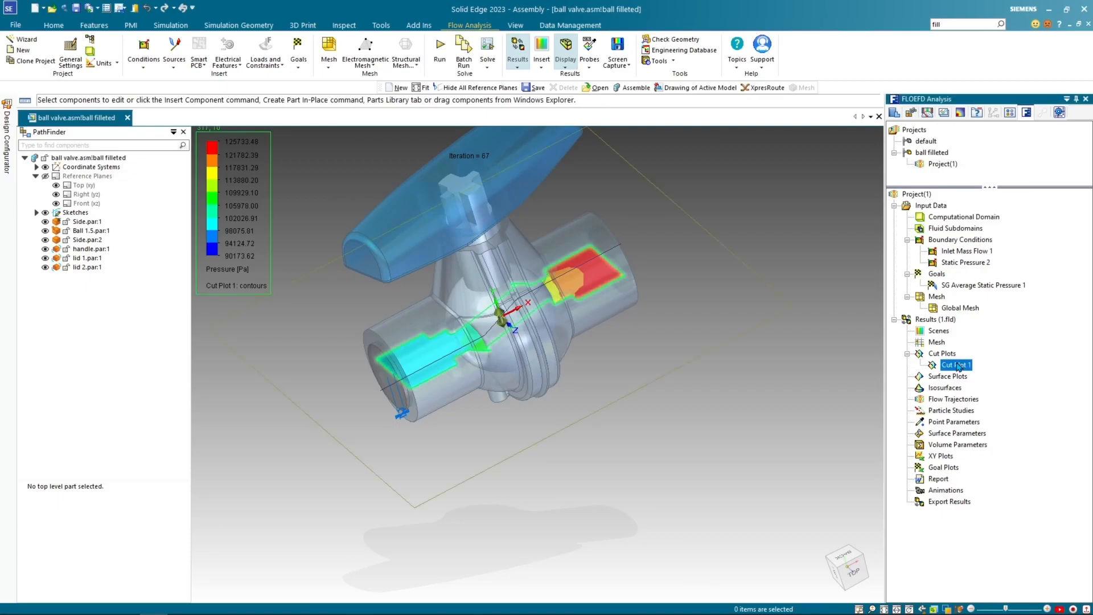
{"action": "right_click", "coordinate": [957, 365]}
{"action": "left_click", "coordinate": [975, 369]}
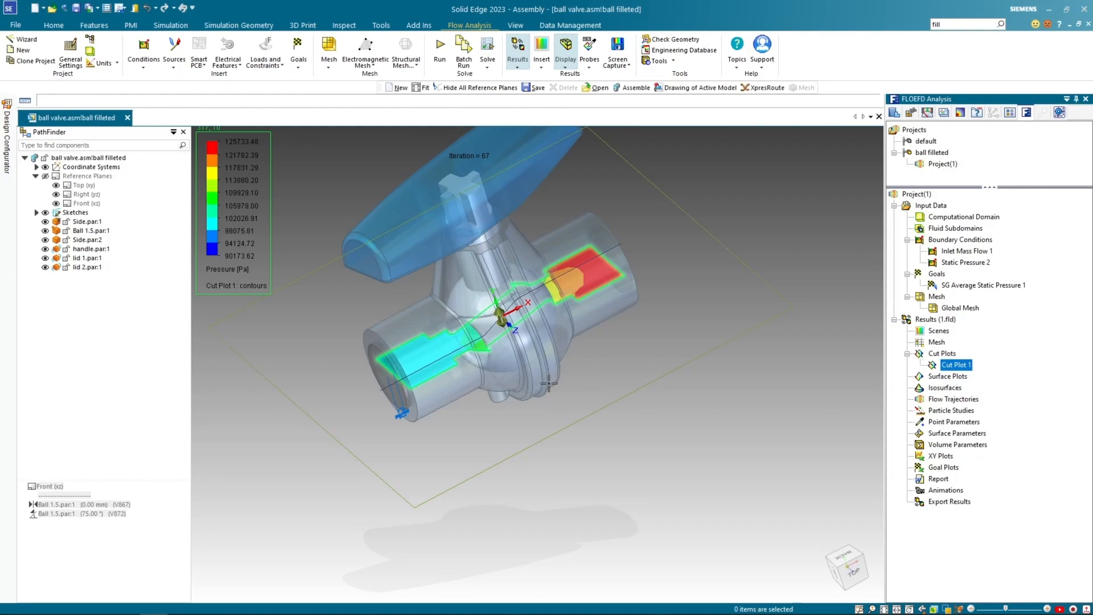
{"action": "double_click", "coordinate": [444, 378]}
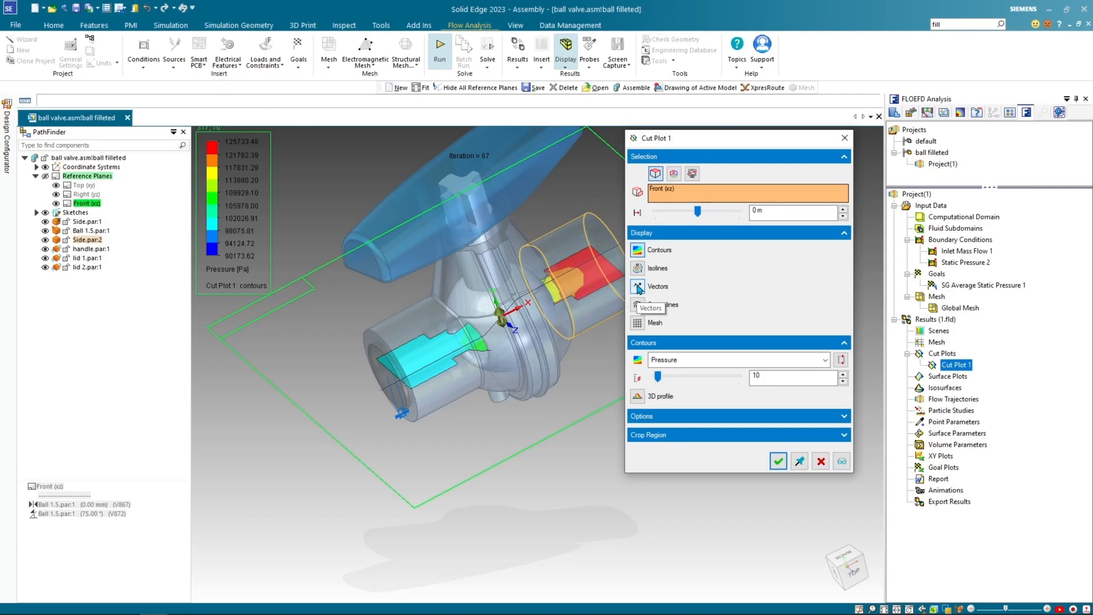
{"action": "left_click", "coordinate": [638, 288]}
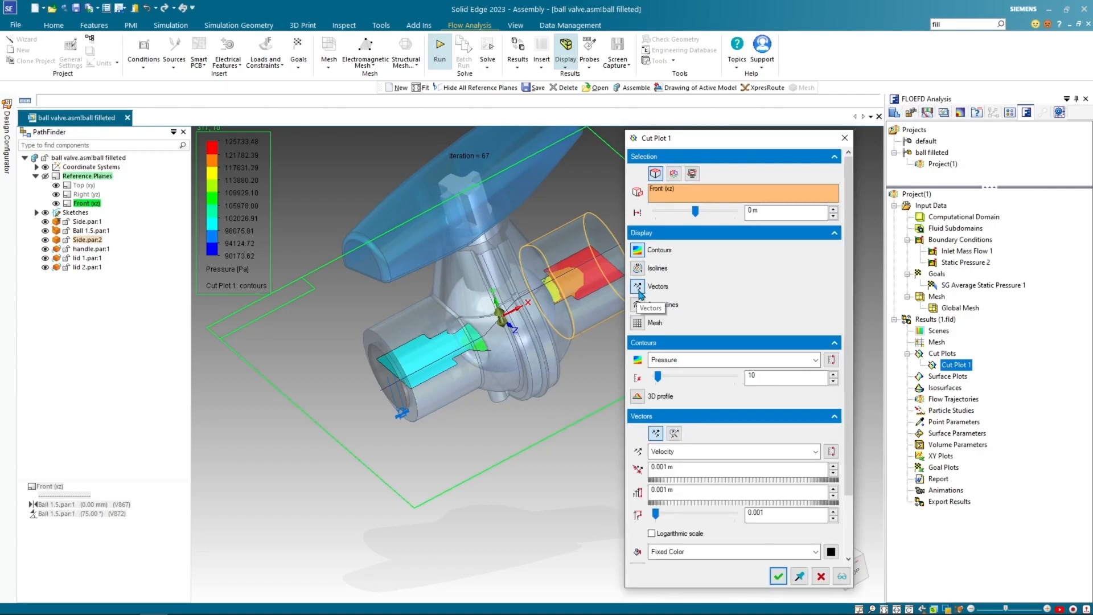
{"action": "left_click", "coordinate": [778, 576]}
Check the flow vectors at both ends of the valve and hide Cut Plot 1.
{"action": "scroll", "coordinate": [414, 385], "scroll_direction": "up", "scroll_amount": 10}
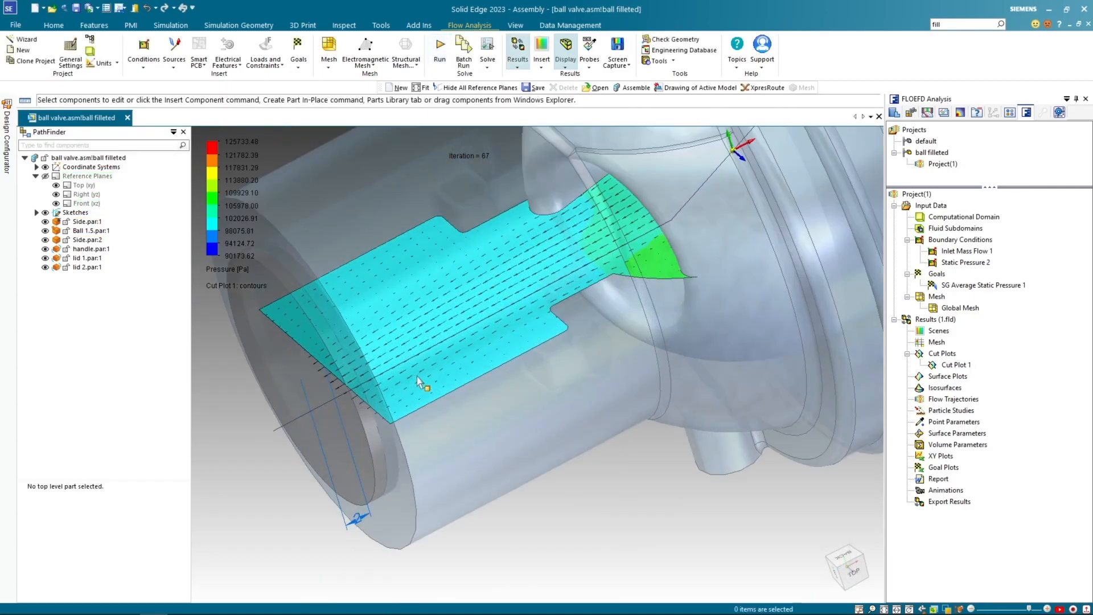
{"action": "scroll", "coordinate": [414, 385], "scroll_direction": "down", "scroll_amount": 10}
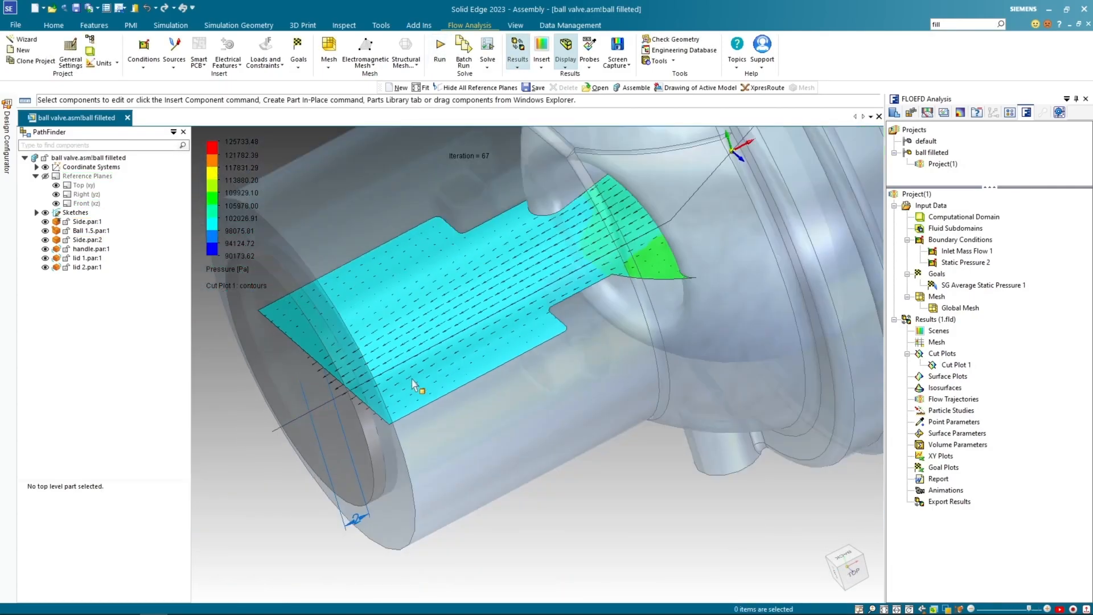
{"action": "middle_click_drag", "start_coordinate": [412, 384], "coordinate": [128, 420]}
{"action": "scroll", "coordinate": [439, 448], "scroll_direction": "down", "scroll_amount": 4}
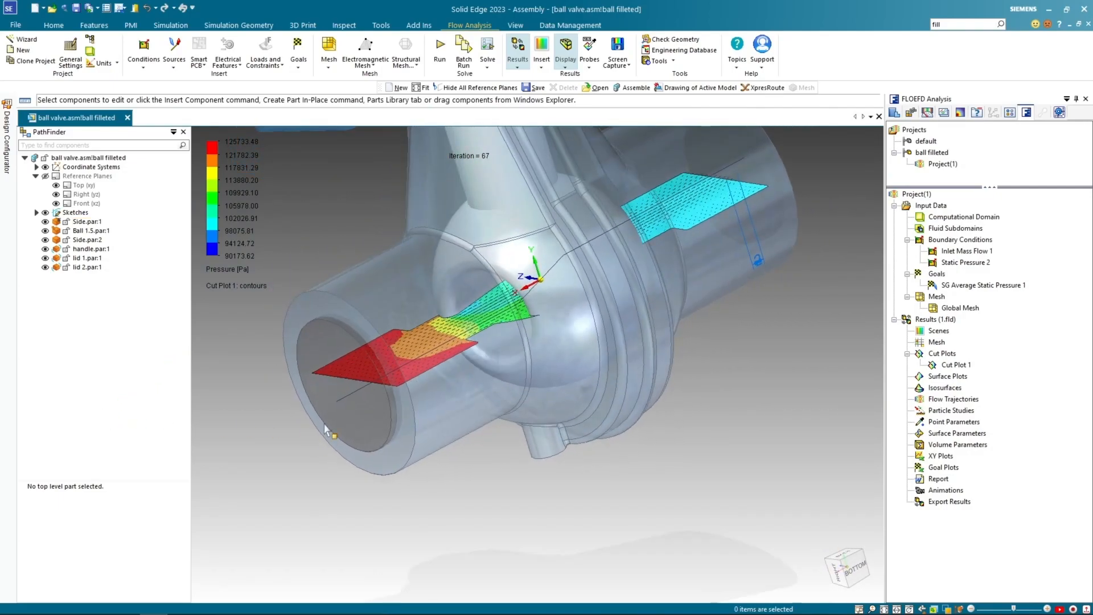
{"action": "scroll", "coordinate": [438, 448], "scroll_direction": "up", "scroll_amount": 3}
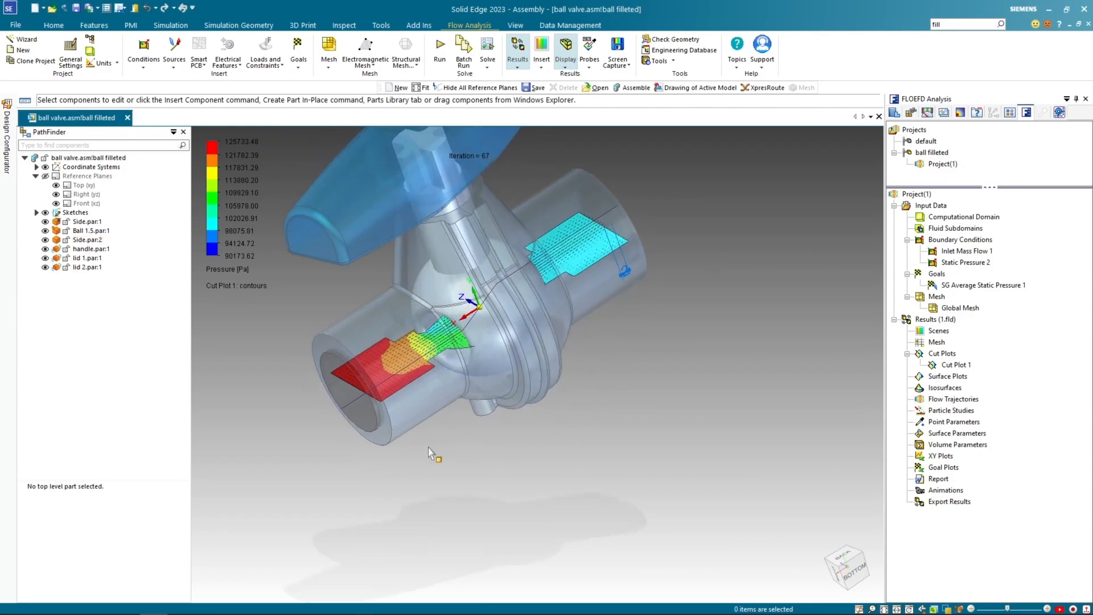
{"action": "left_click", "coordinate": [956, 365]}
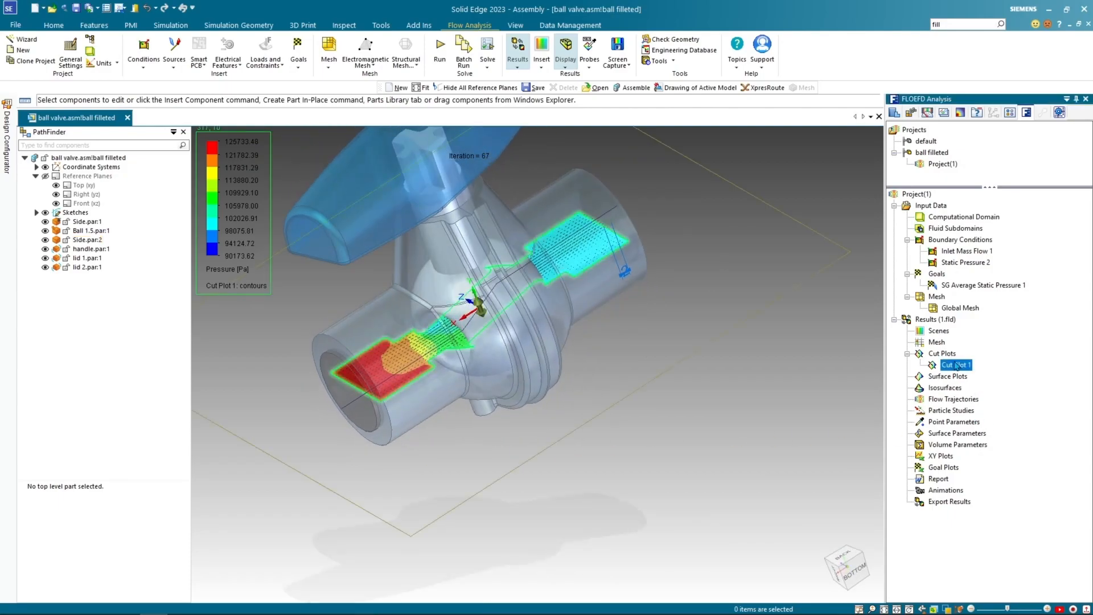
{"action": "right_click", "coordinate": [956, 366]}
{"action": "left_click", "coordinate": [981, 385]}
{"action": "scroll", "coordinate": [589, 436], "scroll_direction": "down", "scroll_amount": 2}
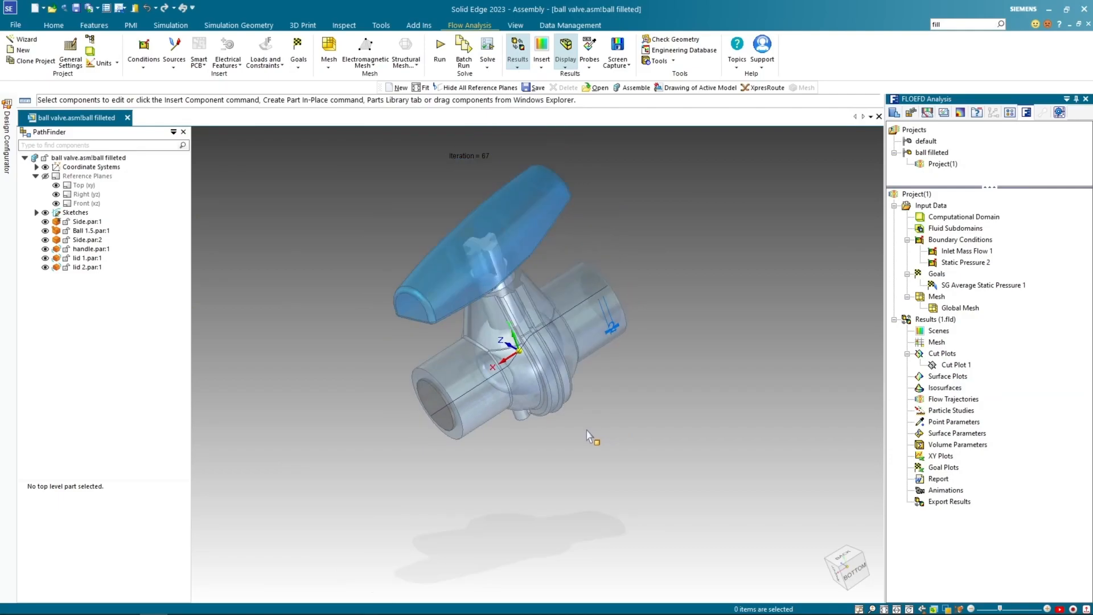
Insert a surface plot of pressure contours using all faces of the valve.
{"action": "right_click", "coordinate": [949, 378]}
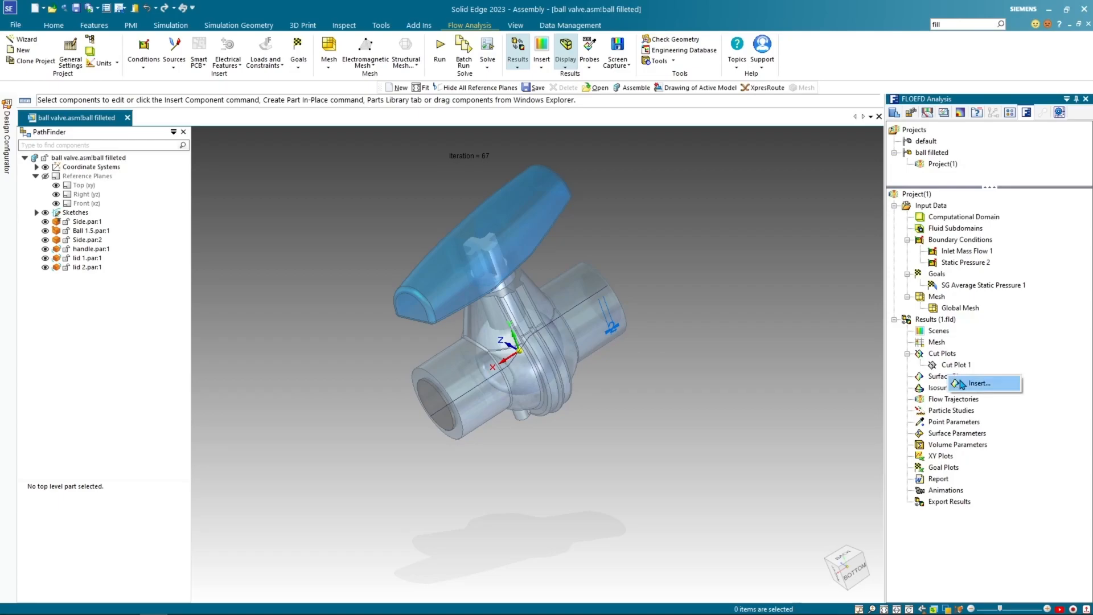
{"action": "left_click", "coordinate": [968, 384]}
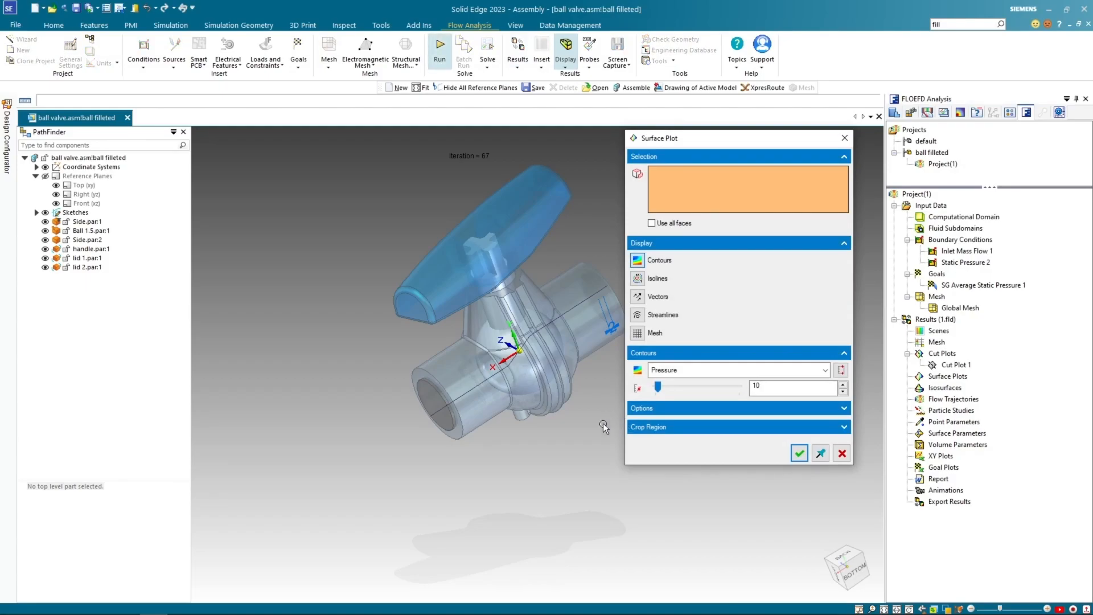
{"action": "left_click", "coordinate": [651, 223]}
{"action": "middle_click_drag", "start_coordinate": [586, 242], "coordinate": [400, 246]}
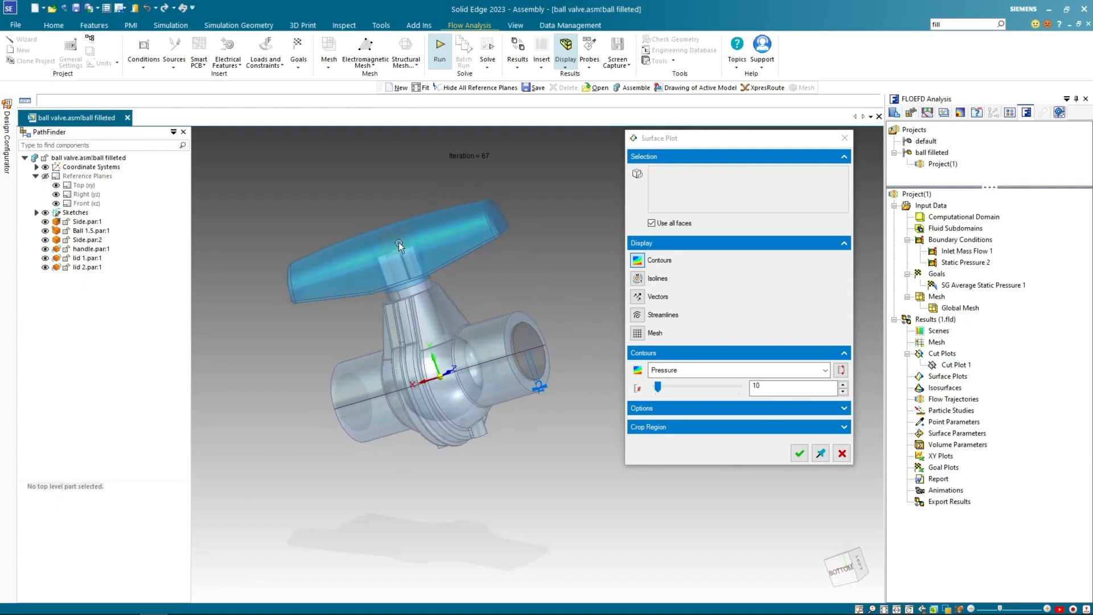
{"action": "left_click", "coordinate": [799, 453]}
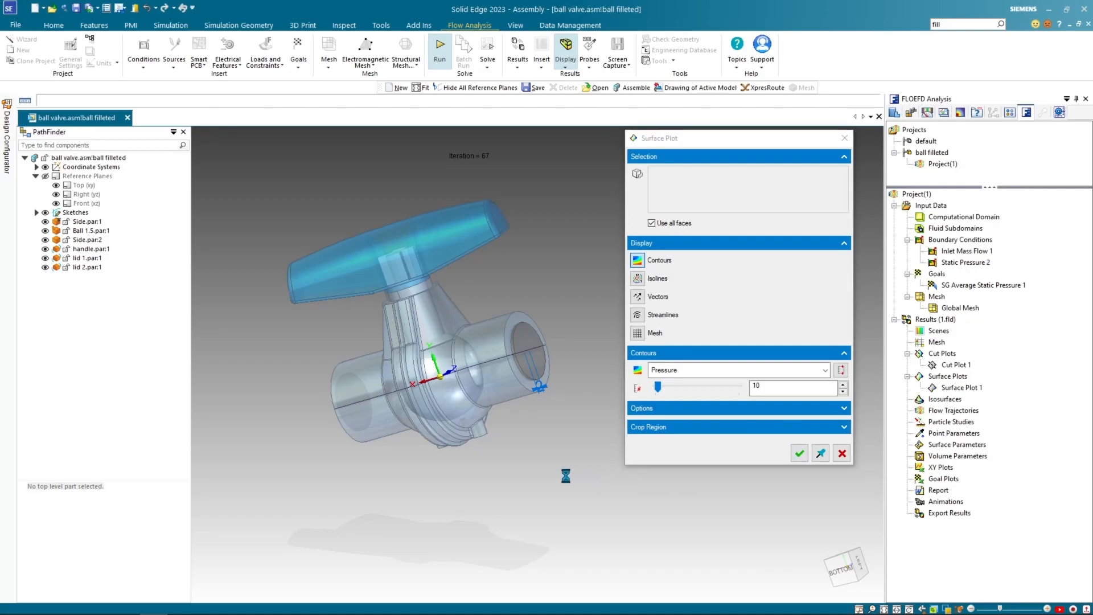
{"action": "mouse_move", "coordinate": [527, 481]}
{"action": "middle_mouse_down"}
{"action": "mouse_move", "coordinate": [624, 475]}
{"action": "mouse_move", "coordinate": [523, 488]}
{"action": "middle_mouse_up"}
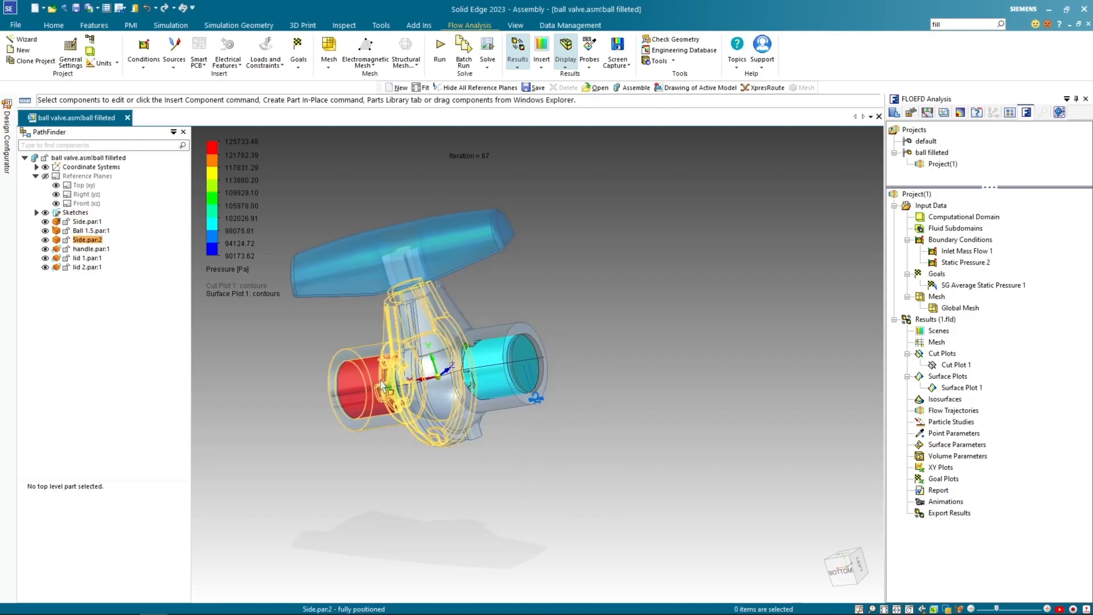
Examine the pressure contours on the valve's inner surfaces and hide Surface Plot 1.
{"action": "scroll", "coordinate": [383, 386], "scroll_direction": "up", "scroll_amount": 4}
{"action": "scroll", "coordinate": [302, 387], "scroll_direction": "down", "scroll_amount": 1}
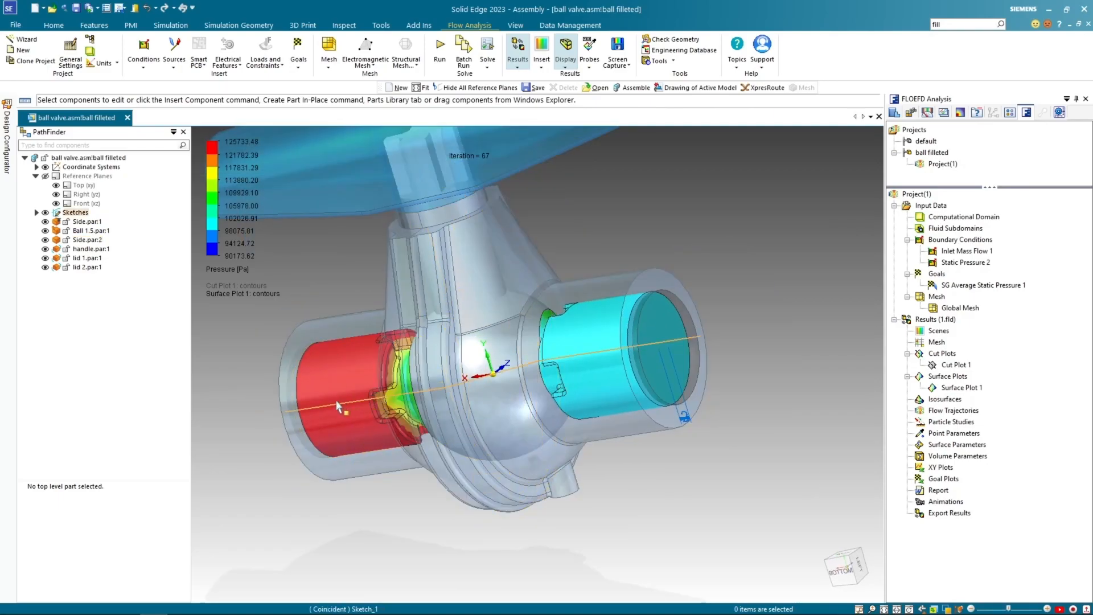
{"action": "middle_click_drag", "start_coordinate": [246, 381], "coordinate": [269, 395]}
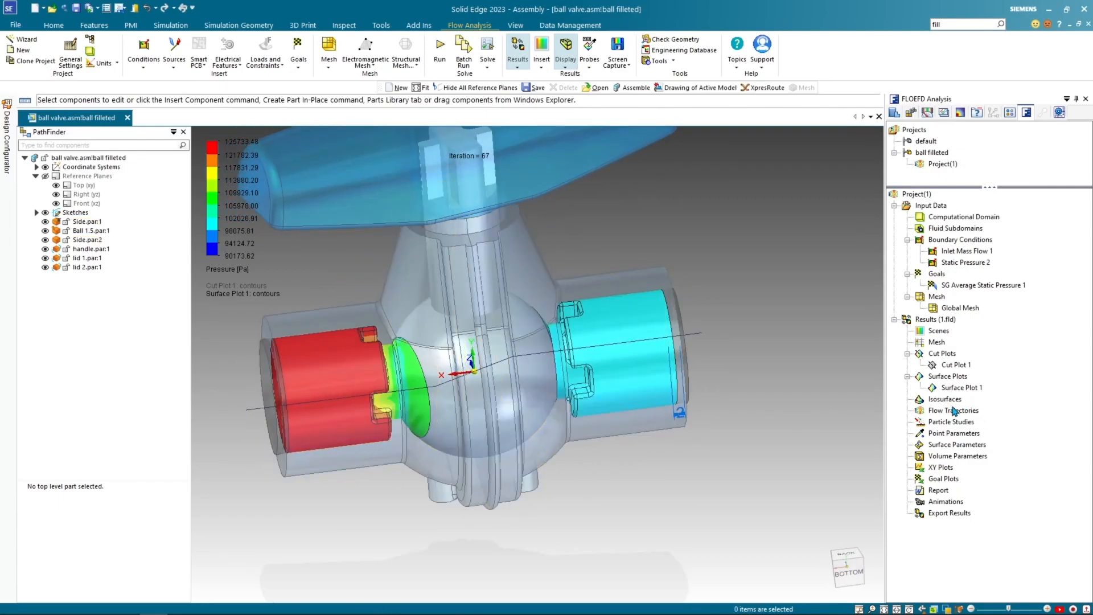
{"action": "left_click", "coordinate": [960, 387]}
{"action": "right_click", "coordinate": [958, 389]}
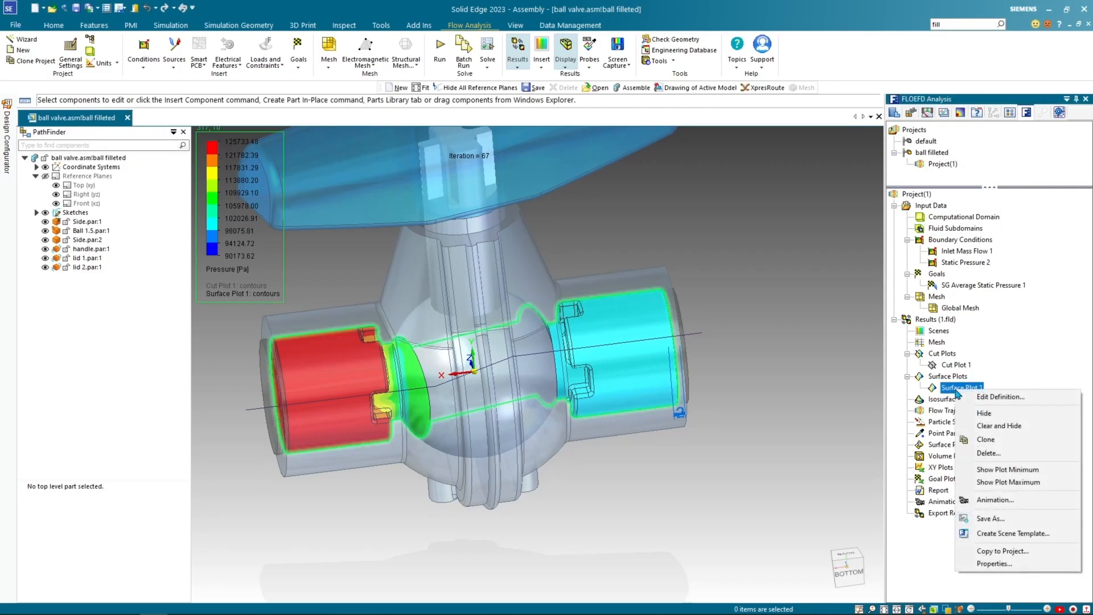
{"action": "left_click", "coordinate": [985, 415]}
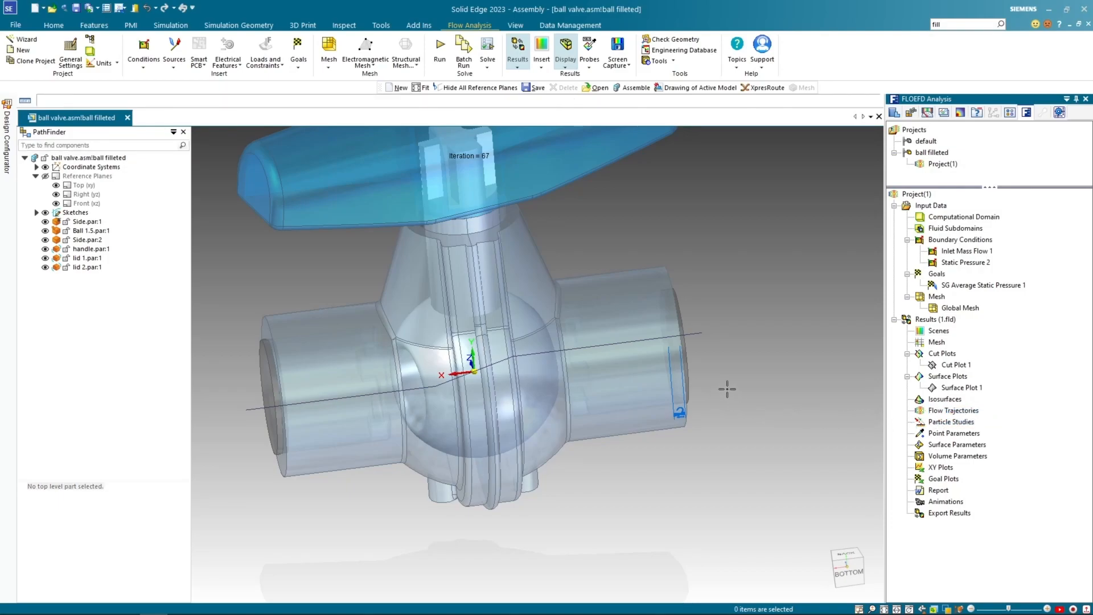
Create flow trajectories starting from the Static Pressure 2 lid face, as lines with arrows coloured by pressure, and play their animation.
{"action": "left_click", "coordinate": [968, 264]}
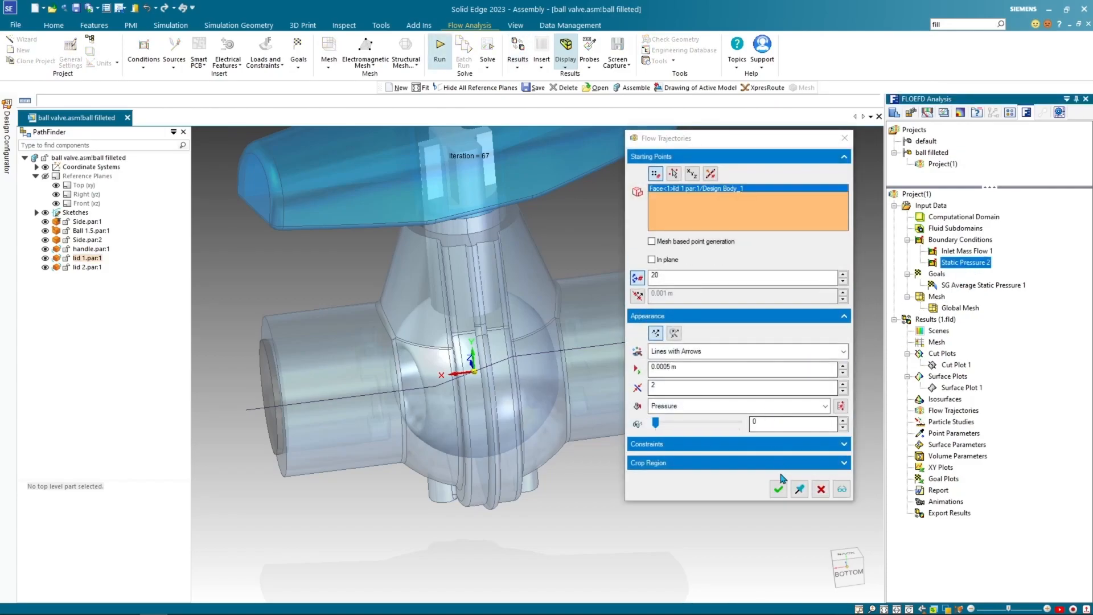
{"action": "left_click", "coordinate": [779, 488]}
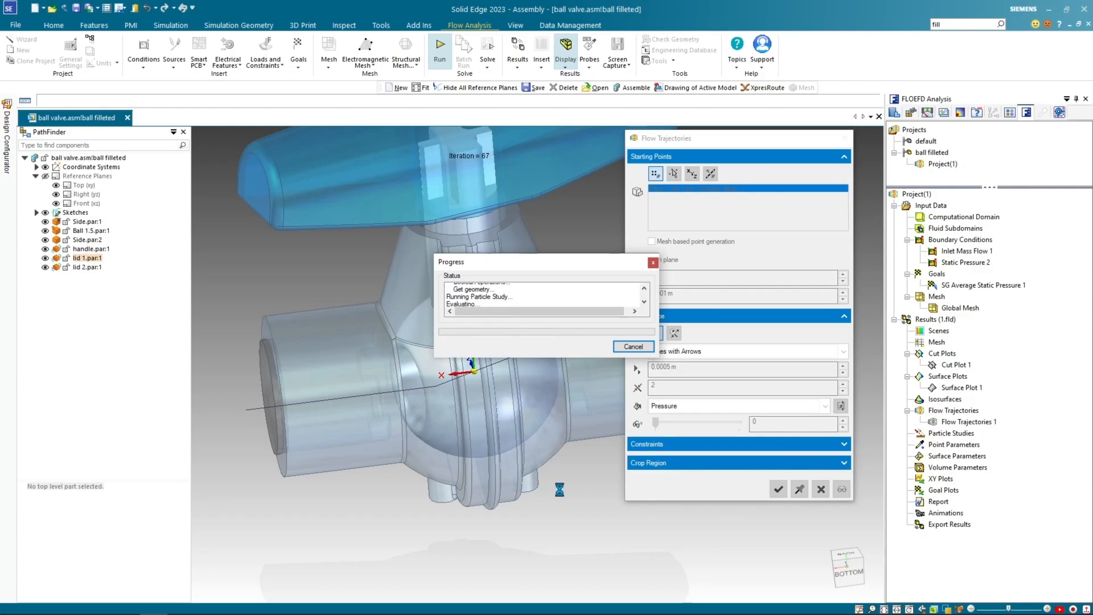
{"action": "right_click", "coordinate": [968, 422]}
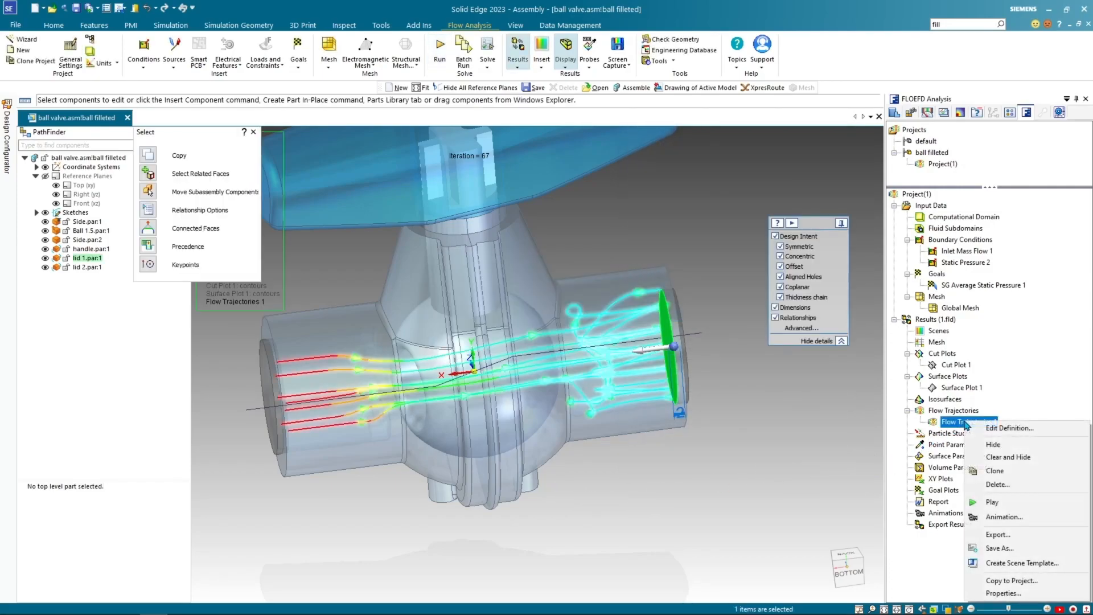
{"action": "left_click", "coordinate": [992, 502]}
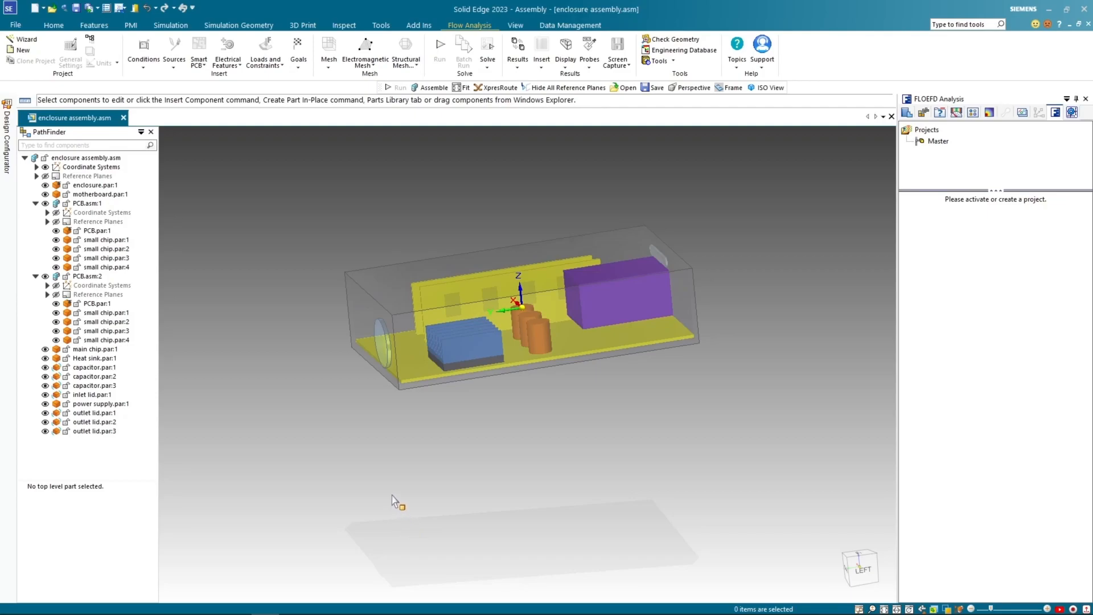
Start a Wizard project for the enclosure assembly, accepting the name Project(1), the current configuration and the SI (m-kg-s) unit system.
{"action": "mouse_move", "coordinate": [424, 466]}
{"action": "middle_mouse_down"}
{"action": "mouse_move", "coordinate": [435, 463]}
{"action": "mouse_move", "coordinate": [422, 477]}
{"action": "middle_mouse_up"}
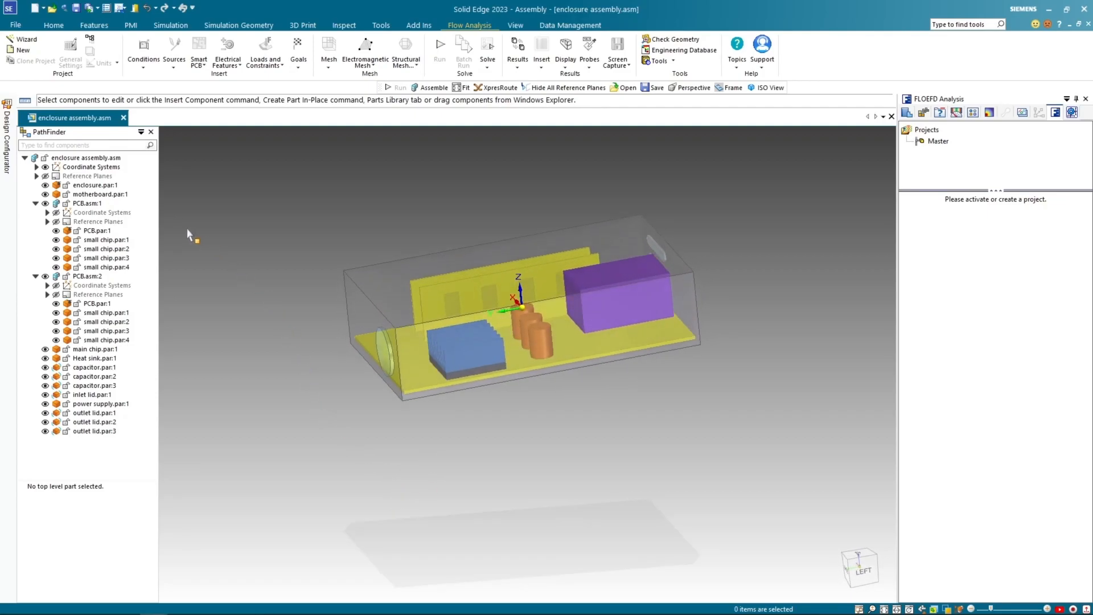
{"action": "left_click", "coordinate": [23, 39]}
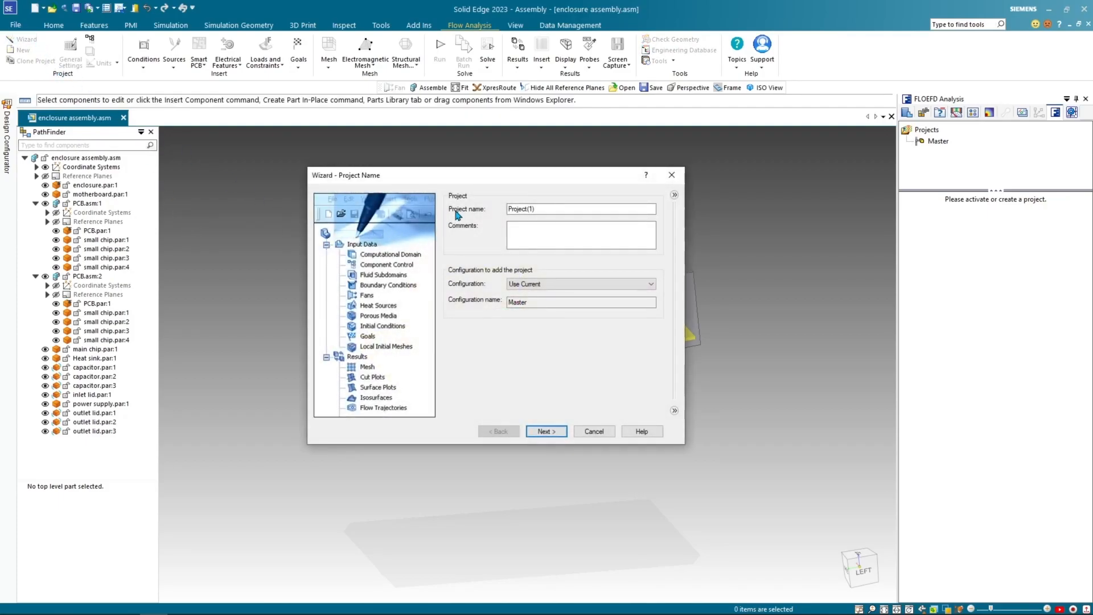
{"action": "left_click", "coordinate": [556, 431]}
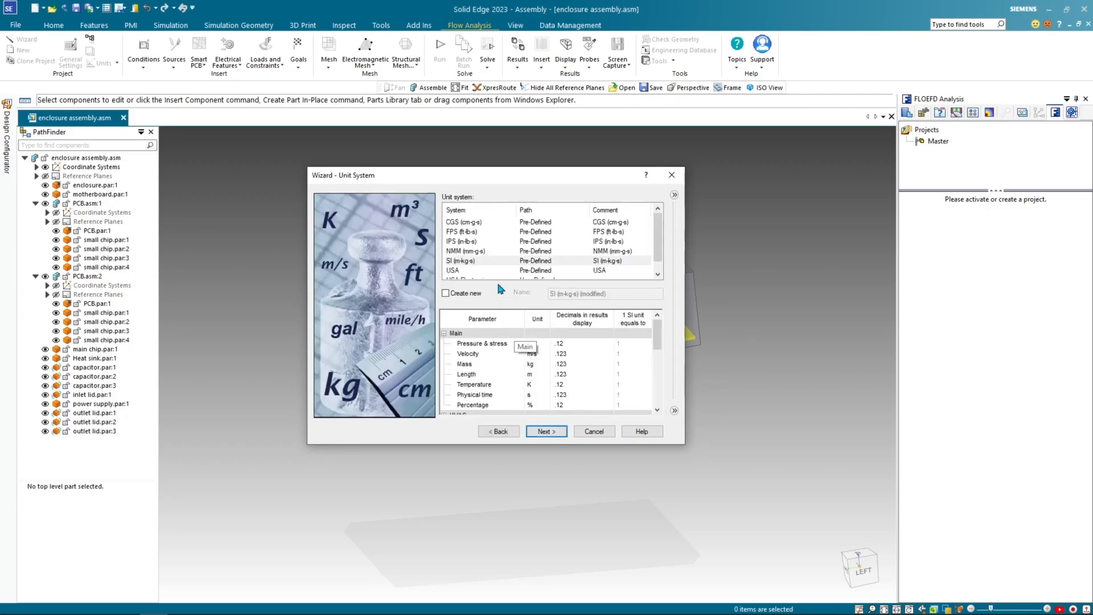
{"action": "left_click", "coordinate": [551, 431]}
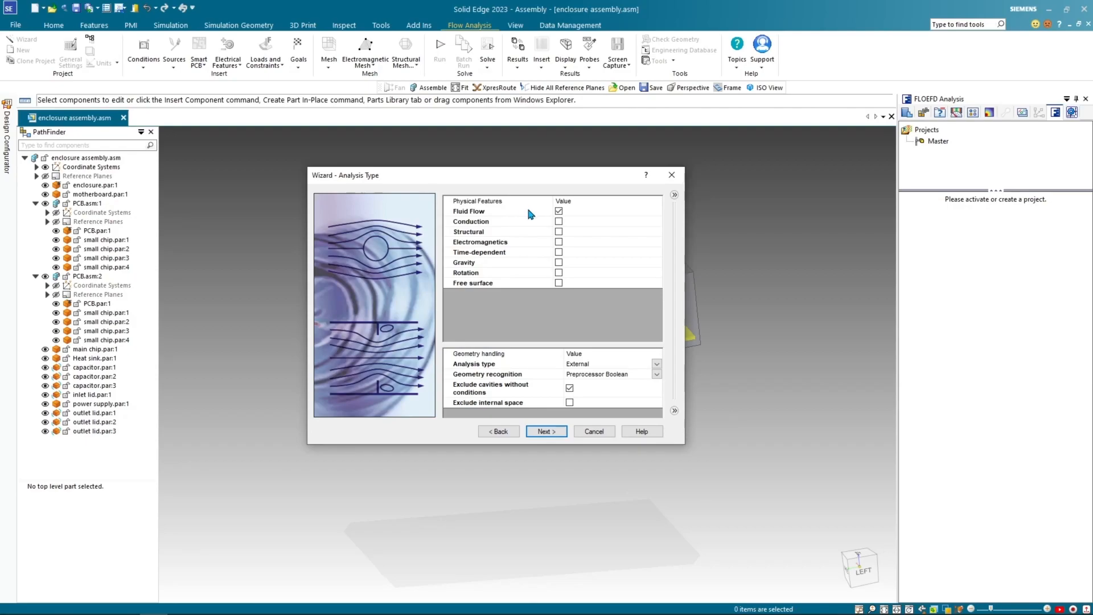
Enable conduction alongside fluid flow and set the analysis type to Internal.
{"action": "left_click", "coordinate": [559, 222]}
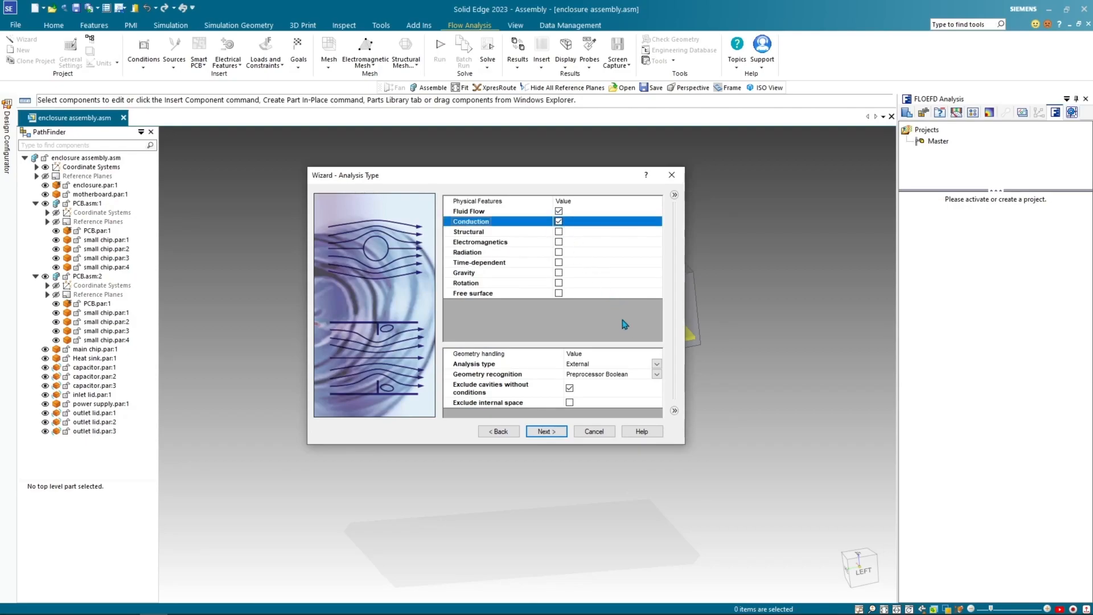
{"action": "left_click", "coordinate": [657, 365]}
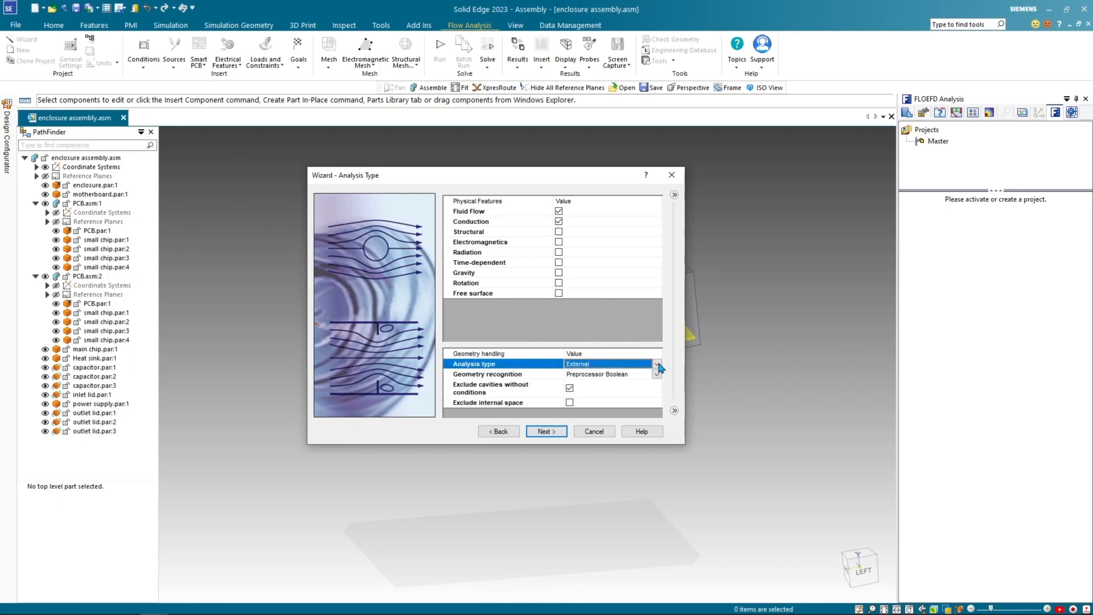
{"action": "left_click", "coordinate": [658, 364]}
{"action": "left_click", "coordinate": [638, 383]}
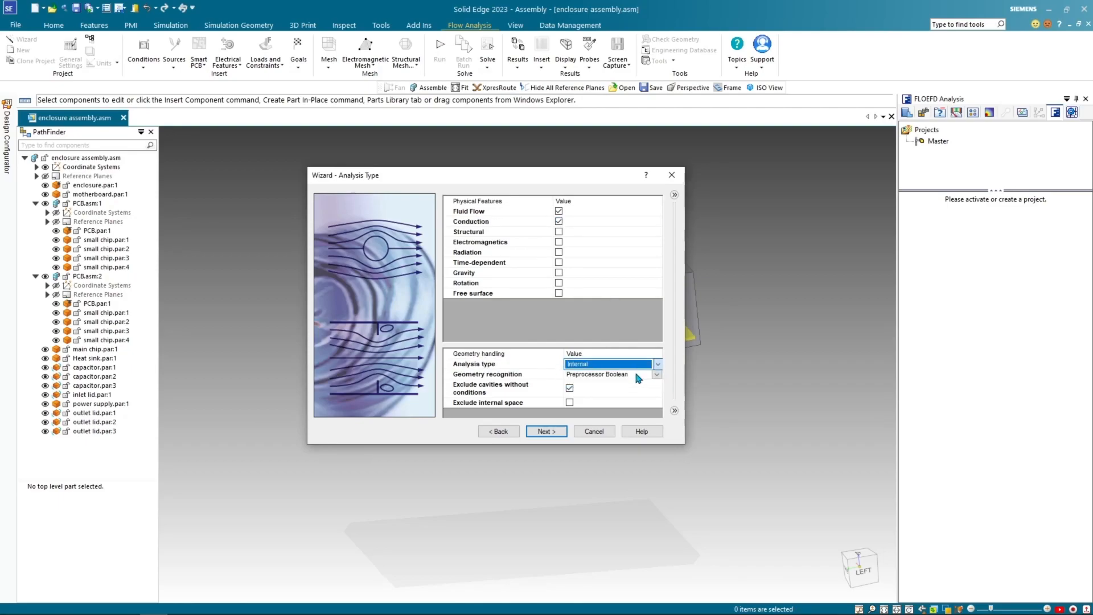
{"action": "left_click", "coordinate": [557, 434]}
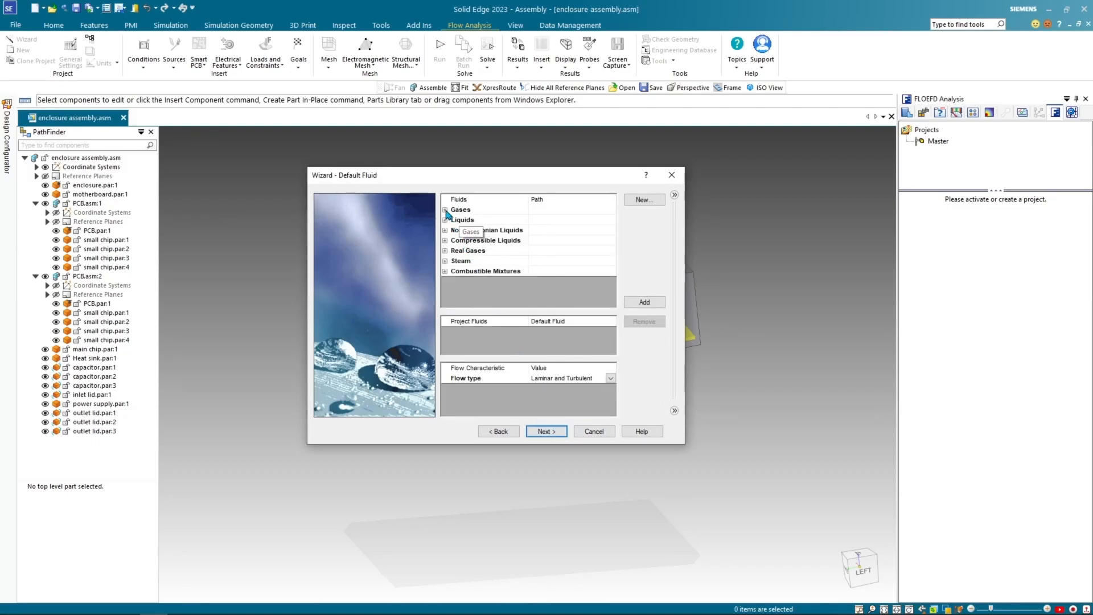
Add Air from the pre-defined gases as the default project fluid and proceed to the default solid settings.
{"action": "left_click", "coordinate": [445, 210]}
{"action": "double_click", "coordinate": [495, 241]}
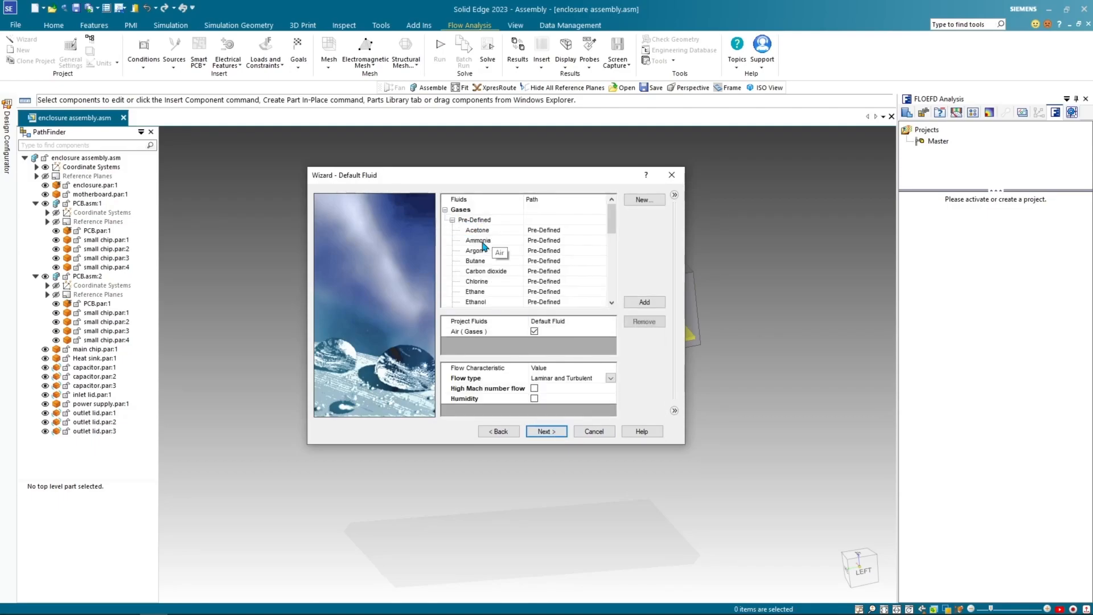
{"action": "left_click", "coordinate": [563, 434]}
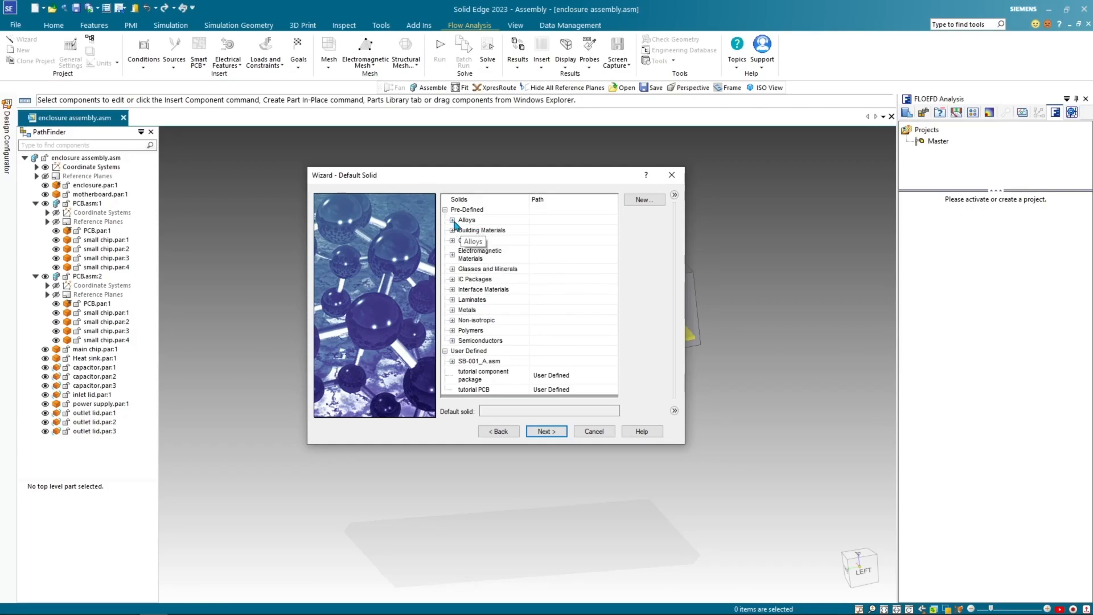
Set the default solid to the pre-defined alloy Steel Stainless 321 and proceed to the wall conditions.
{"action": "left_click", "coordinate": [453, 221]}
{"action": "scroll", "coordinate": [488, 280], "scroll_direction": "down", "scroll_amount": 6}
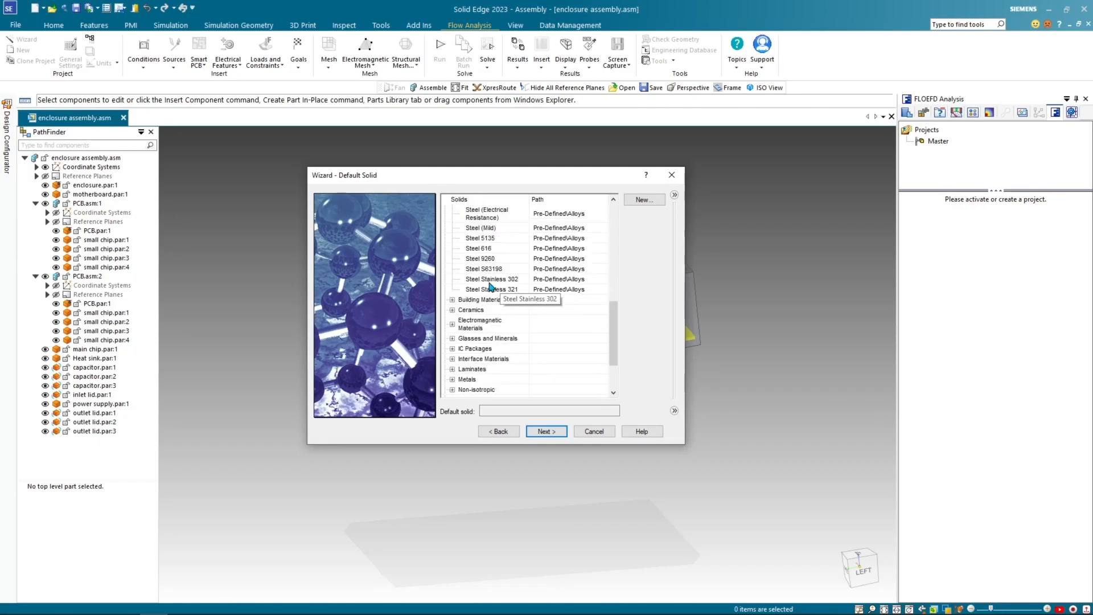
{"action": "scroll", "coordinate": [493, 287], "scroll_direction": "up", "scroll_amount": 2}
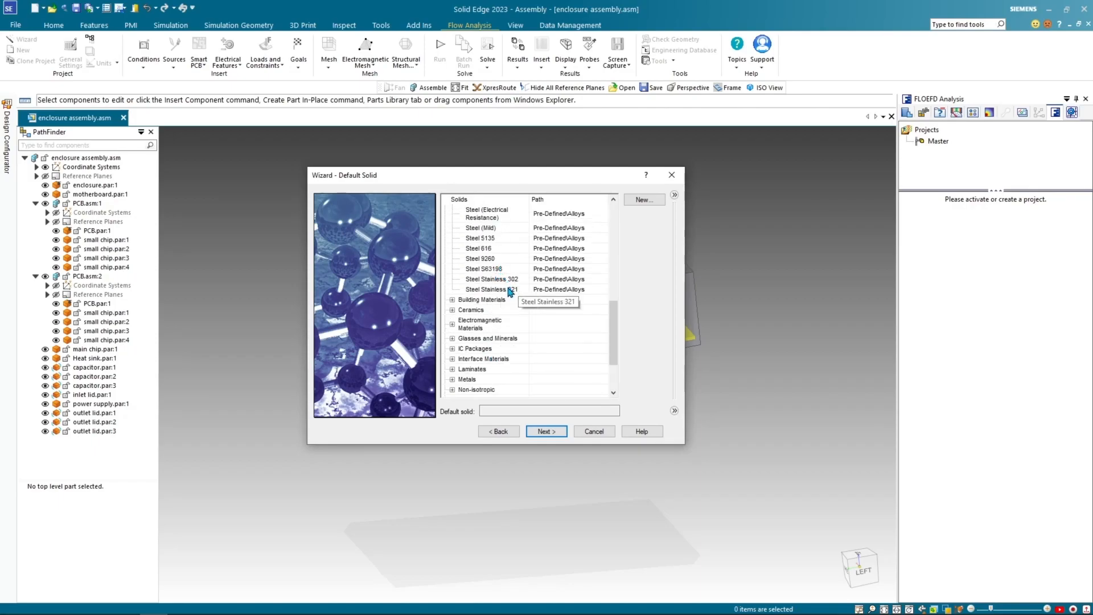
{"action": "left_click", "coordinate": [509, 290]}
{"action": "left_click", "coordinate": [546, 431]}
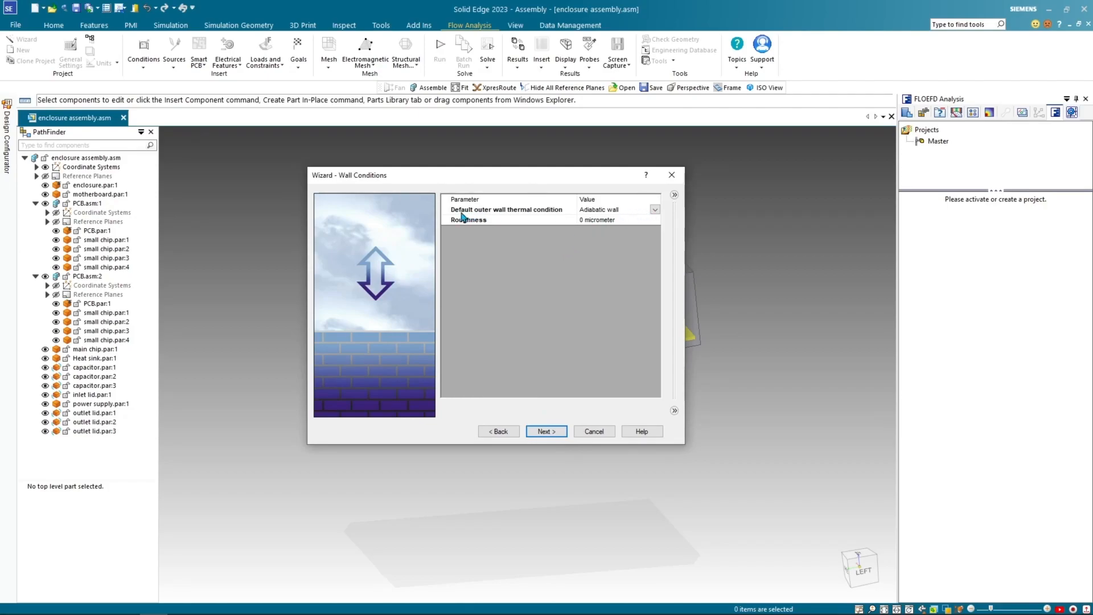
Define the default outer wall by a heat transfer coefficient of 5 W/m^2/K with external fluid at 283.15 K, and proceed to the initial conditions.
{"action": "left_click", "coordinate": [654, 210]}
{"action": "left_click", "coordinate": [656, 211]}
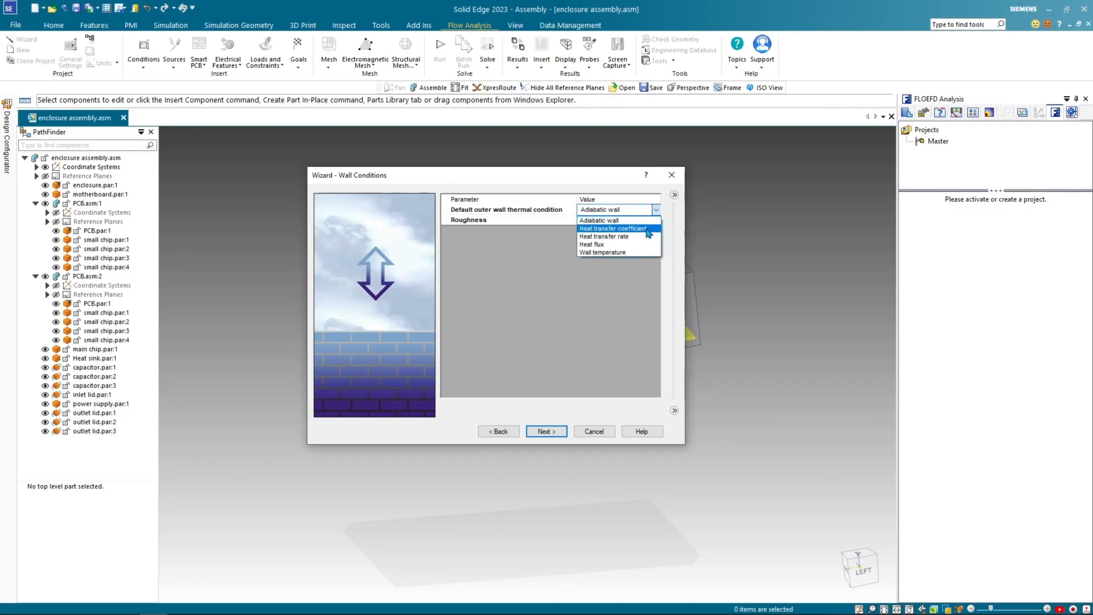
{"action": "left_click", "coordinate": [615, 229]}
{"action": "left_click", "coordinate": [585, 221]}
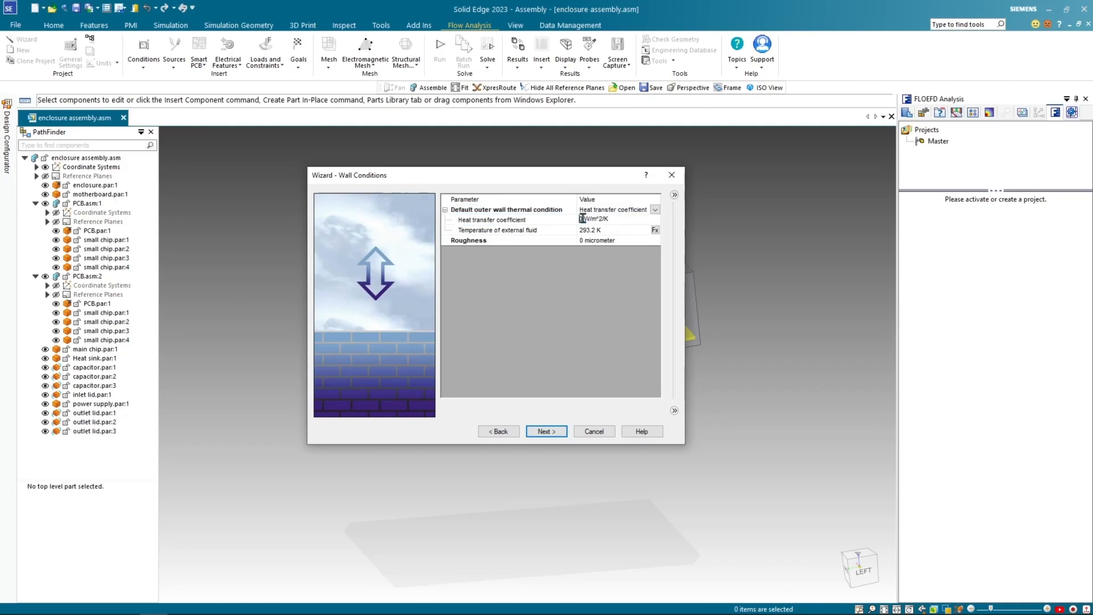
{"action": "left_click_drag", "start_coordinate": [582, 218], "coordinate": [571, 223]}
{"action": "type", "text": "5"}
{"action": "left_click", "coordinate": [607, 230]}
{"action": "type", "text": "5"}
{"action": "key", "text": "Return"}
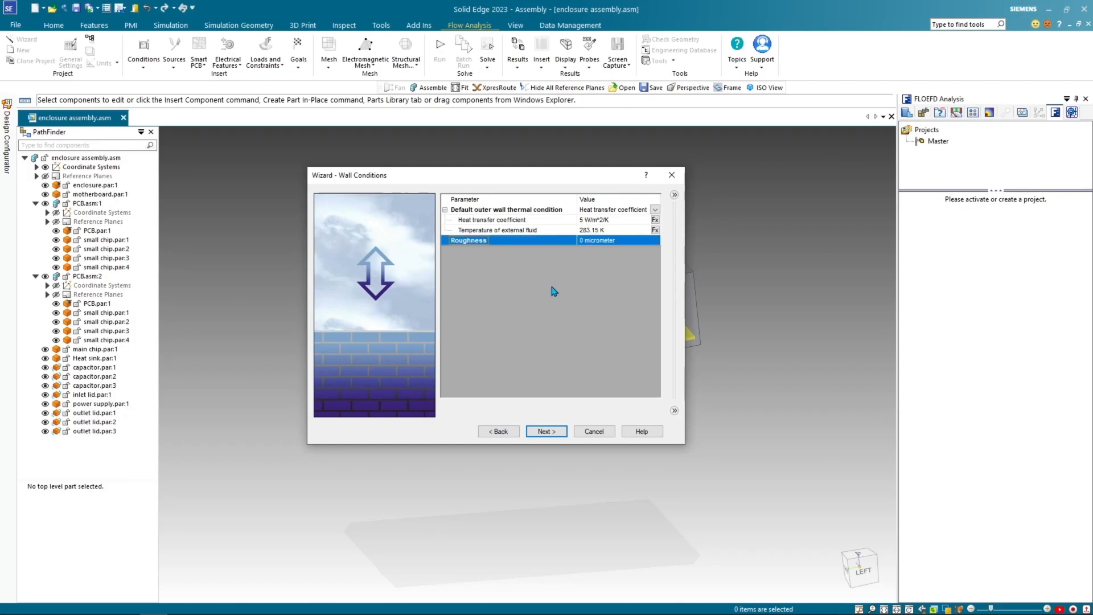
{"action": "left_click", "coordinate": [546, 431]}
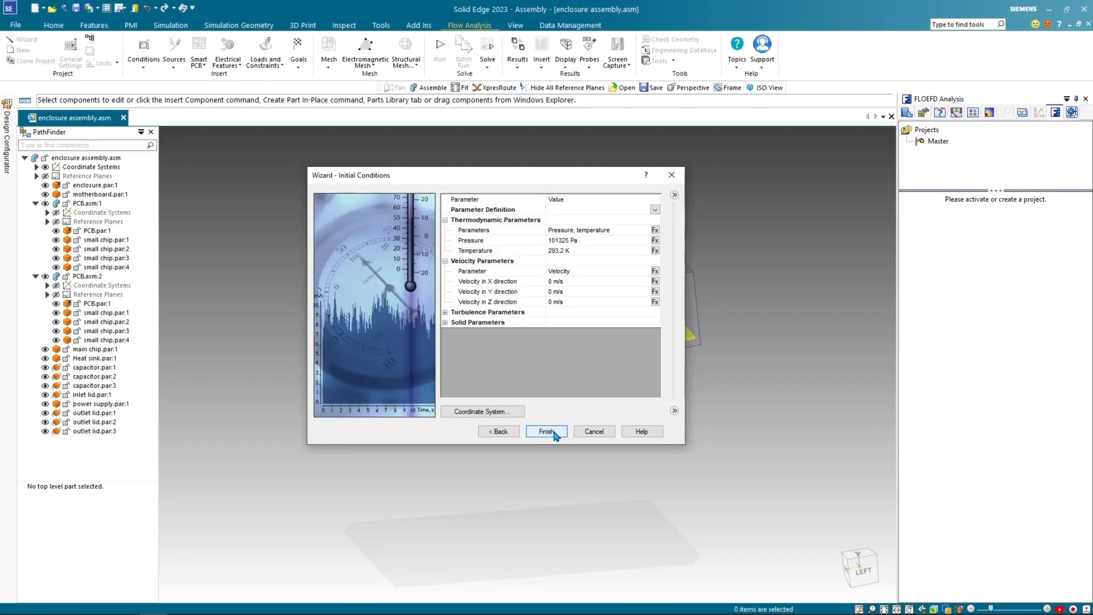
Finish the Wizard with the default initial conditions and hide the computational domain.
{"action": "left_click", "coordinate": [553, 432]}
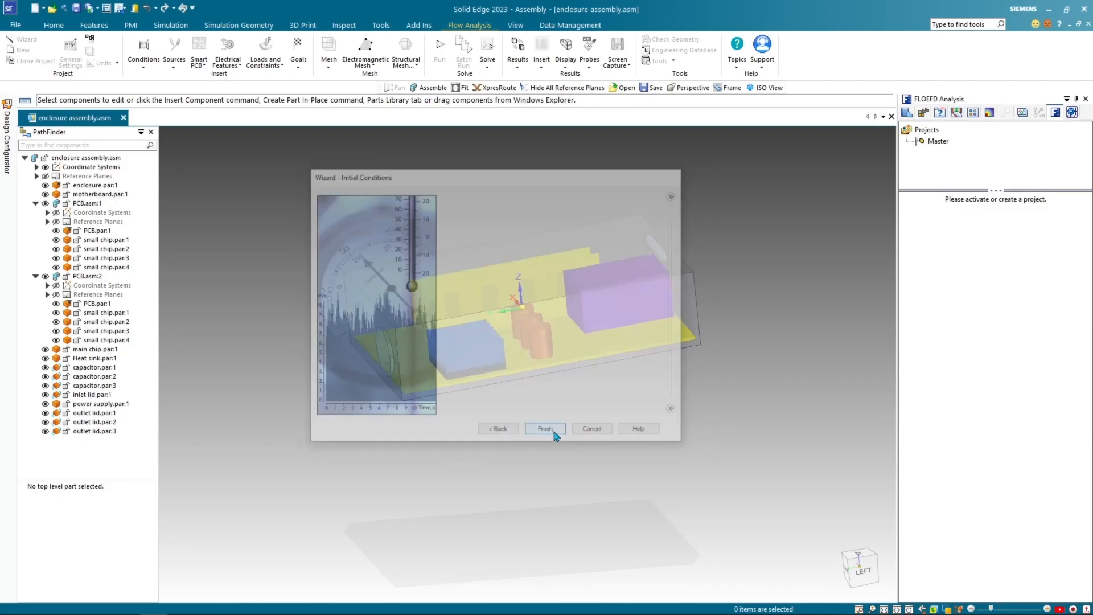
{"action": "middle_click_drag", "start_coordinate": [524, 446], "coordinate": [820, 377]}
{"action": "right_click", "coordinate": [975, 220]}
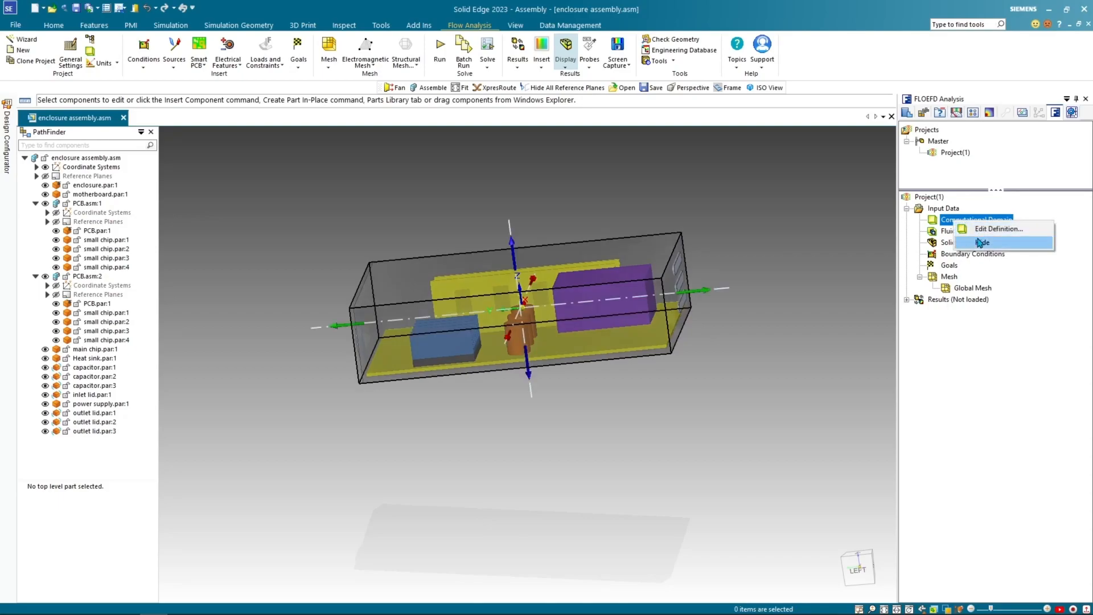
{"action": "left_click", "coordinate": [981, 242]}
Start an External Inlet Fan and assign it to the inner face of the inlet lid.
{"action": "middle_click_drag", "start_coordinate": [576, 437], "coordinate": [501, 454]}
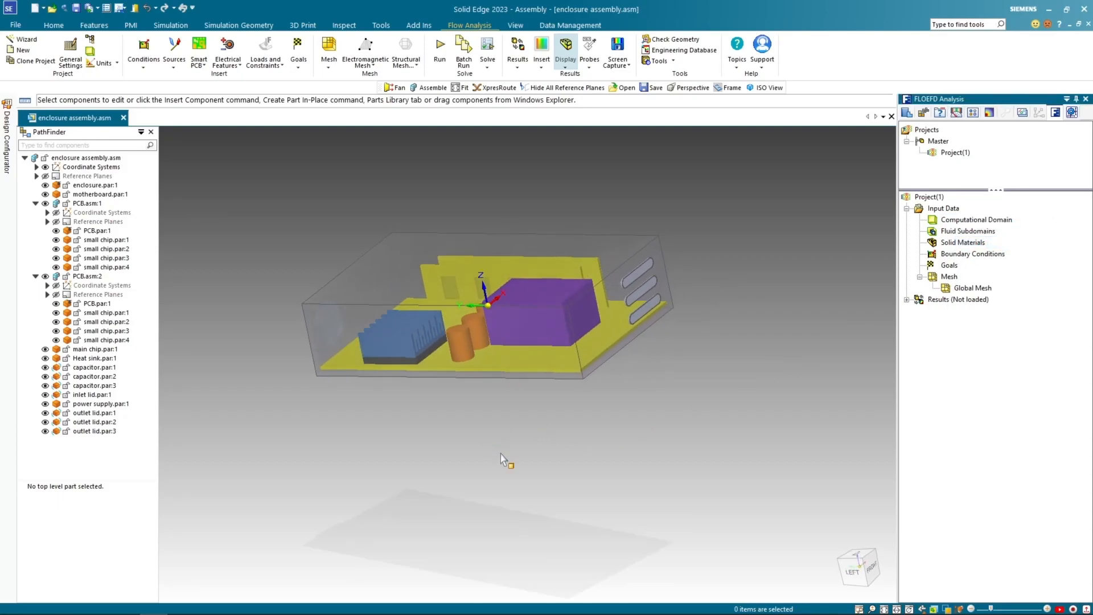
{"action": "scroll", "coordinate": [337, 317], "scroll_direction": "up", "scroll_amount": 5}
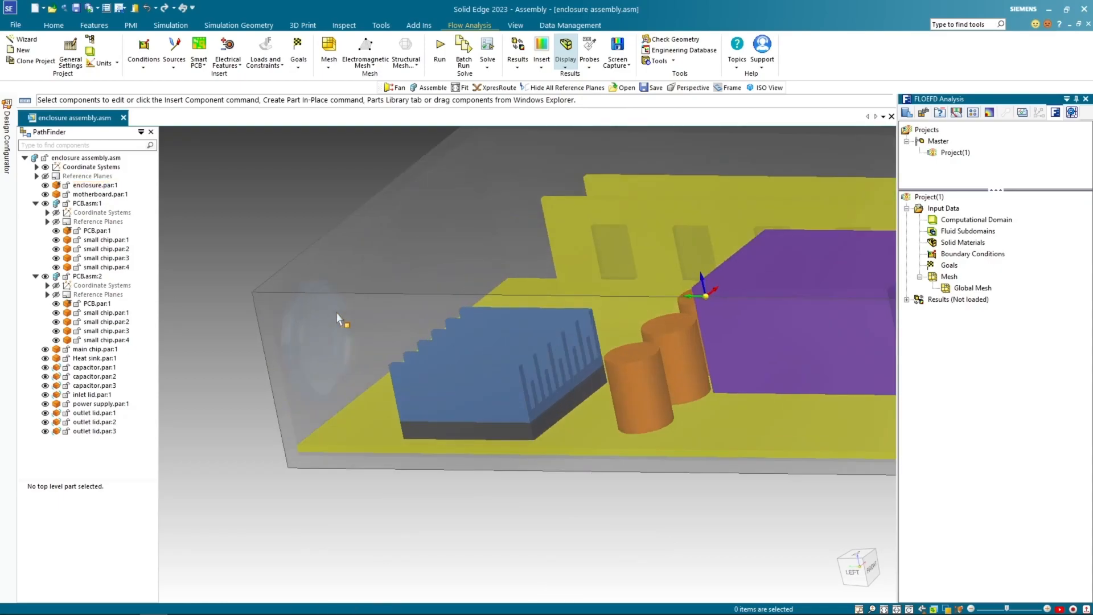
{"action": "scroll", "coordinate": [338, 317], "scroll_direction": "down", "scroll_amount": 2}
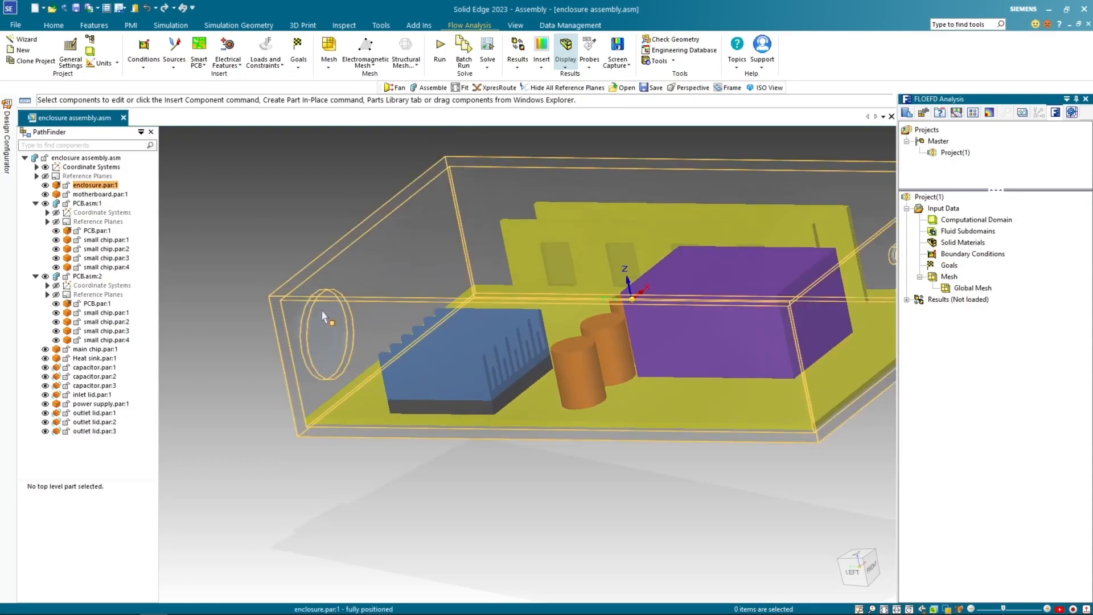
{"action": "scroll", "coordinate": [276, 225], "scroll_direction": "up", "scroll_amount": 2}
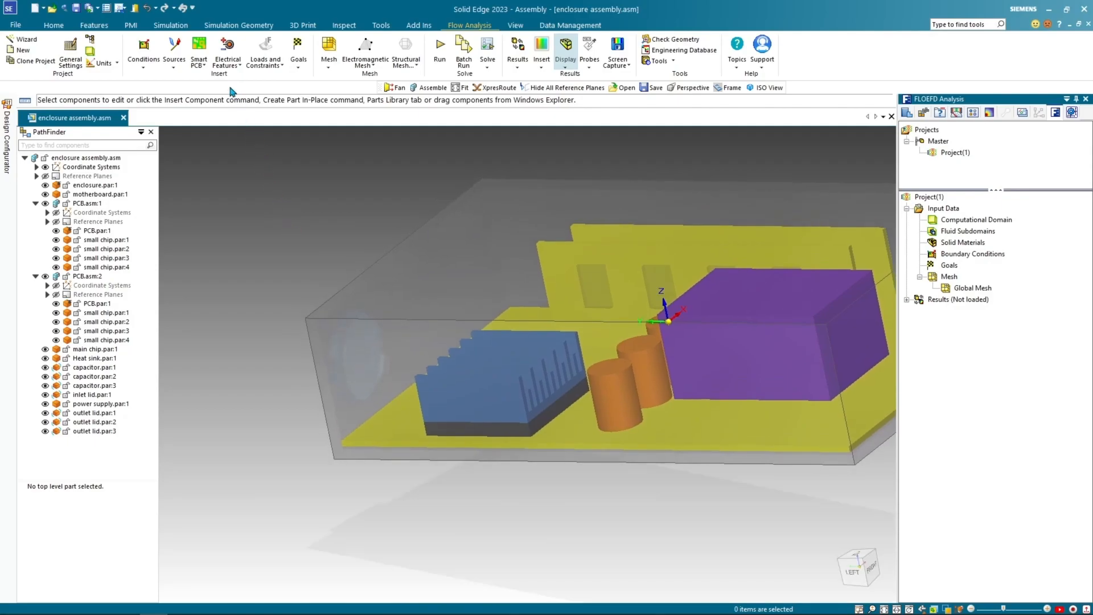
{"action": "left_click", "coordinate": [144, 69]}
{"action": "left_click", "coordinate": [157, 90]}
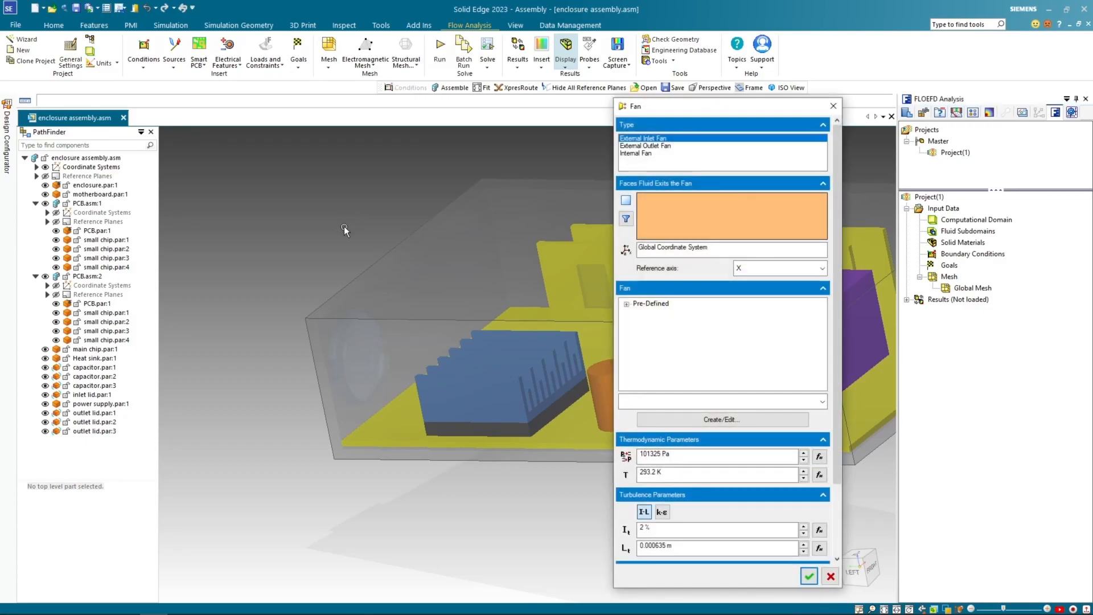
{"action": "middle_click_drag", "start_coordinate": [375, 233], "coordinate": [327, 215], "text": "shift"}
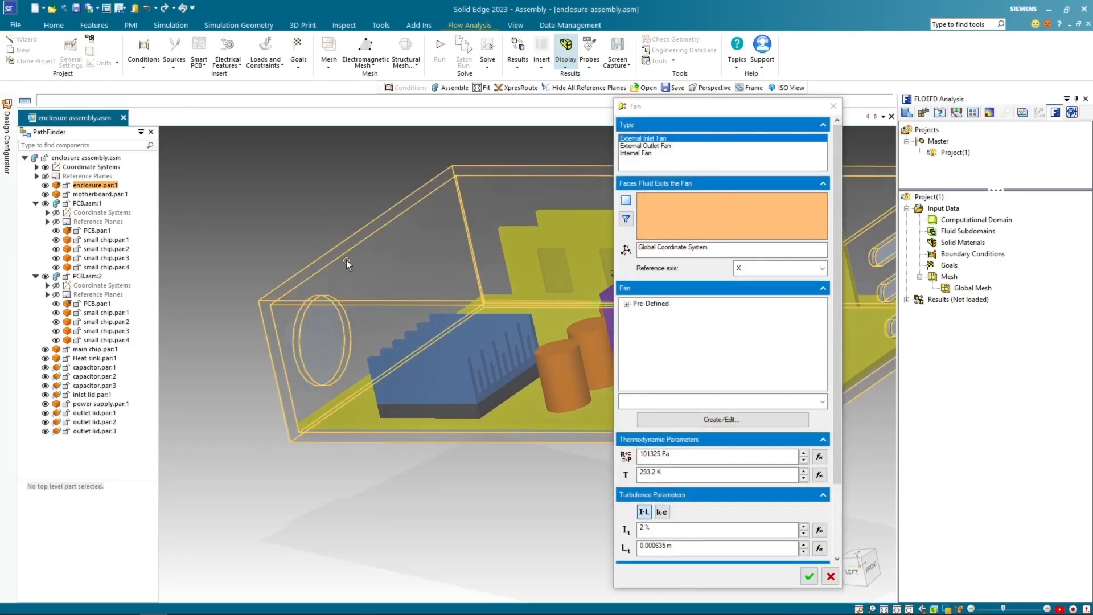
{"action": "right_click", "coordinate": [314, 309]}
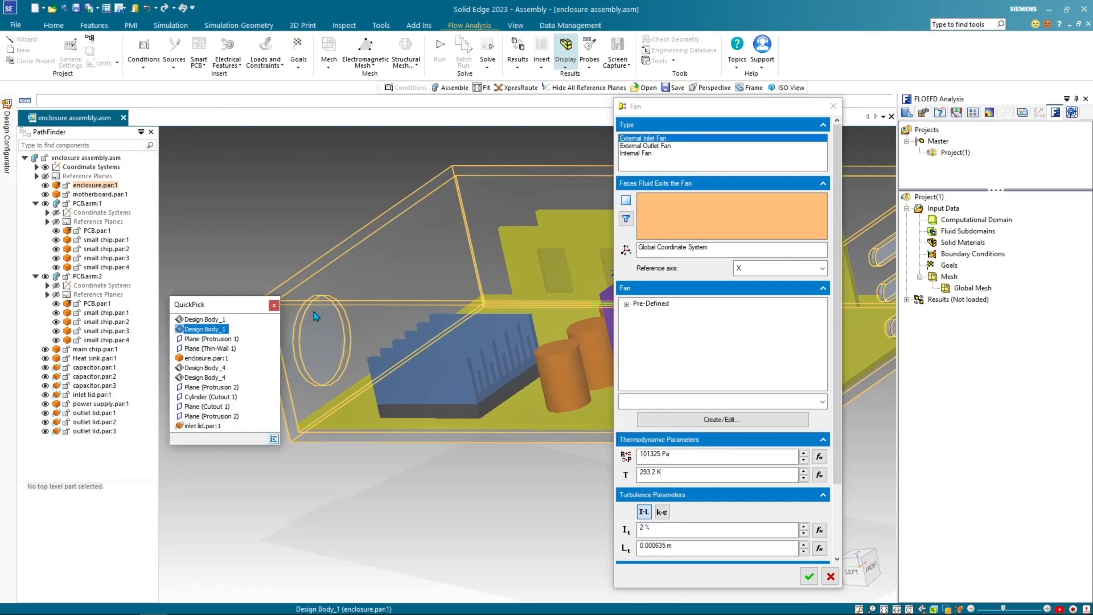
{"action": "left_click", "coordinate": [206, 406]}
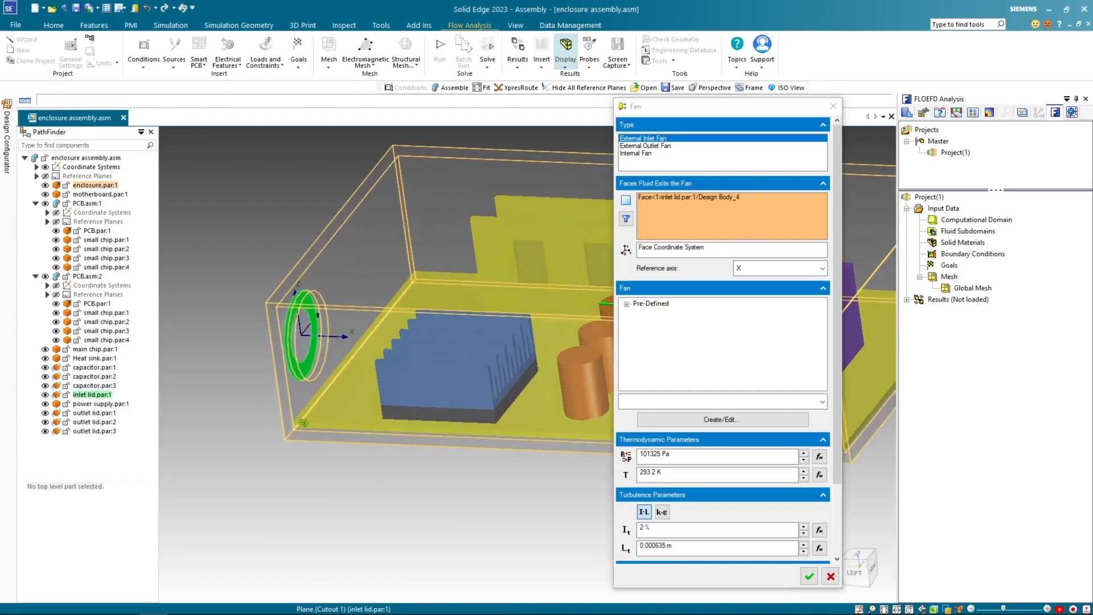
Choose the pre-defined axial fan Papst 412 and create the inlet fan with the default thermodynamic and turbulence parameters.
{"action": "left_click", "coordinate": [626, 304]}
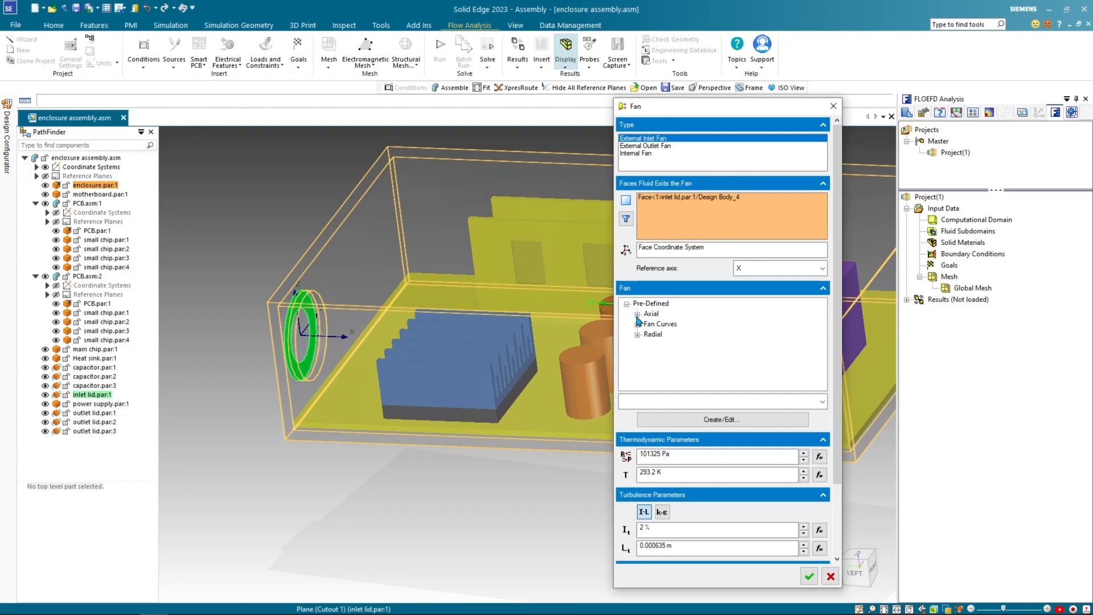
{"action": "left_click", "coordinate": [638, 314]}
{"action": "scroll", "coordinate": [668, 322], "scroll_direction": "down", "scroll_amount": 3}
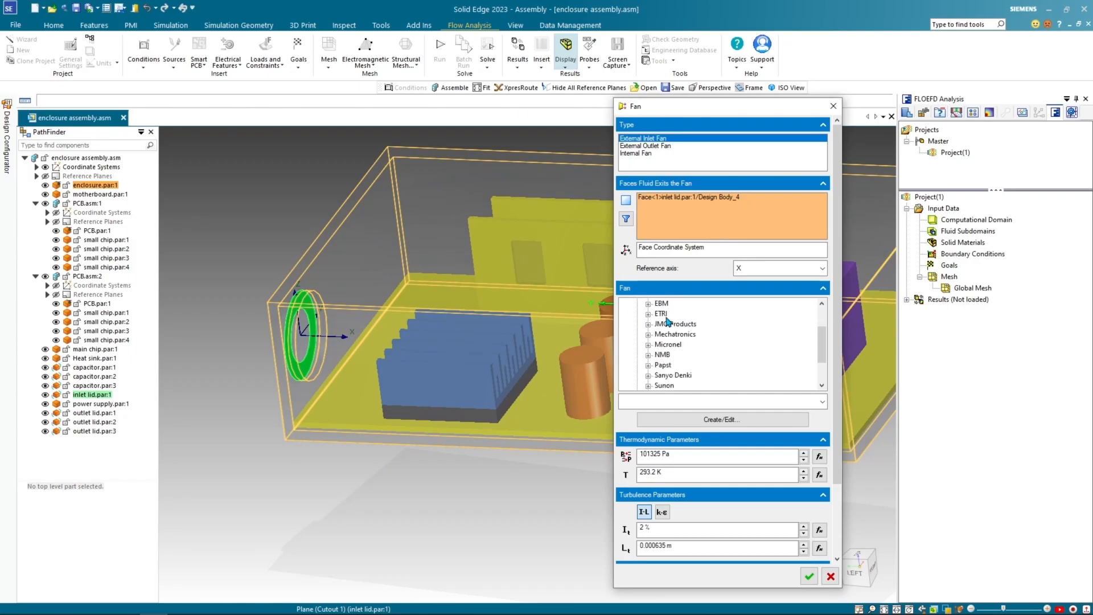
{"action": "left_click", "coordinate": [647, 334]}
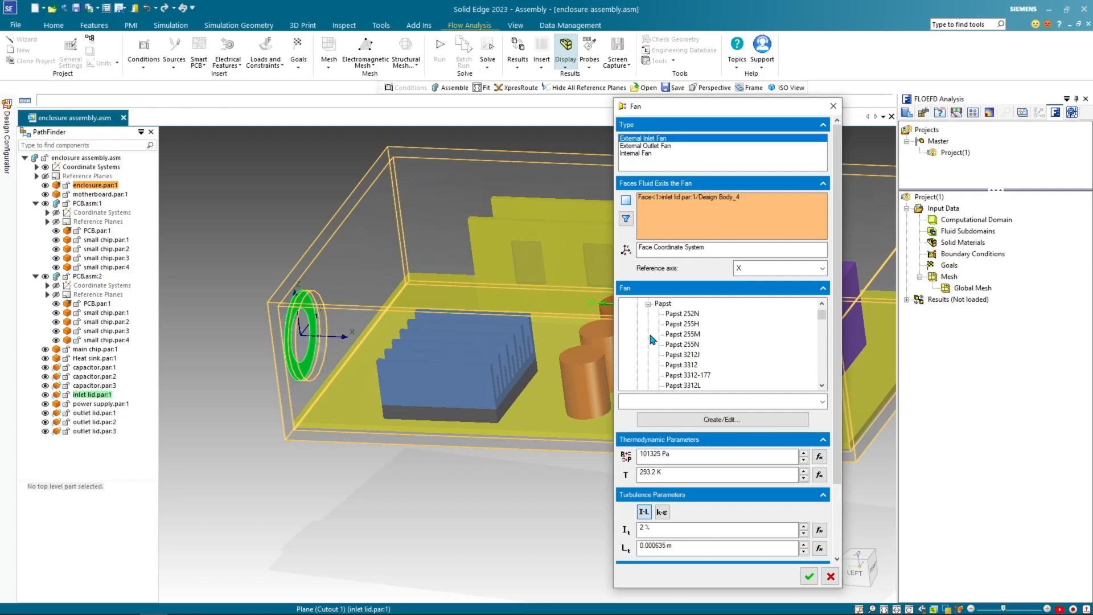
{"action": "scroll", "coordinate": [677, 337], "scroll_direction": "down", "scroll_amount": 4}
{"action": "scroll", "coordinate": [680, 336], "scroll_direction": "down", "scroll_amount": 6}
{"action": "scroll", "coordinate": [679, 336], "scroll_direction": "down", "scroll_amount": 3}
{"action": "scroll", "coordinate": [682, 354], "scroll_direction": "down", "scroll_amount": 4}
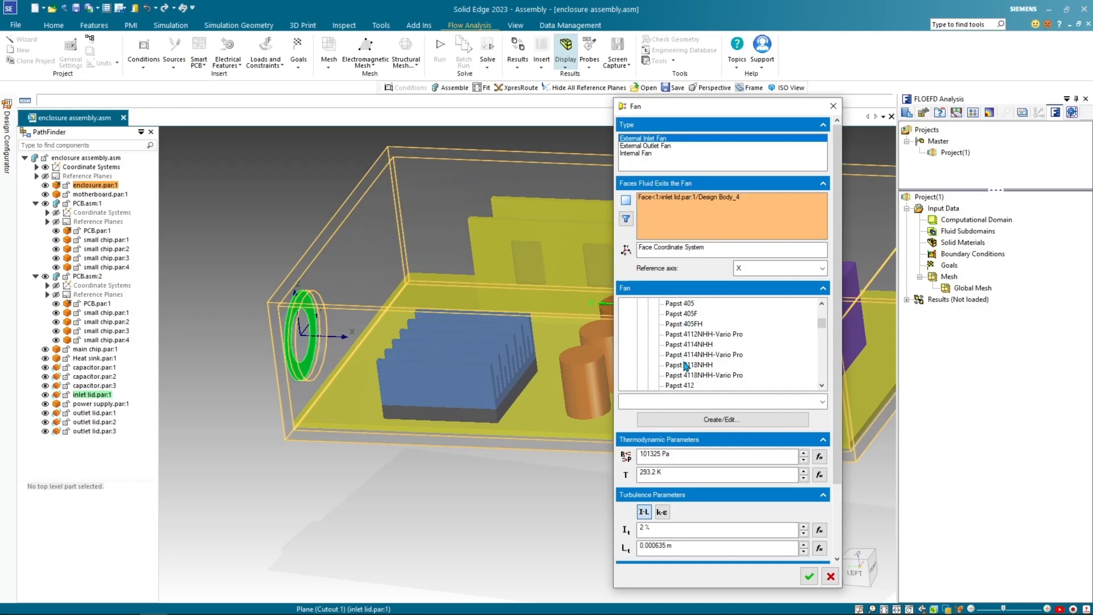
{"action": "left_click", "coordinate": [682, 324]}
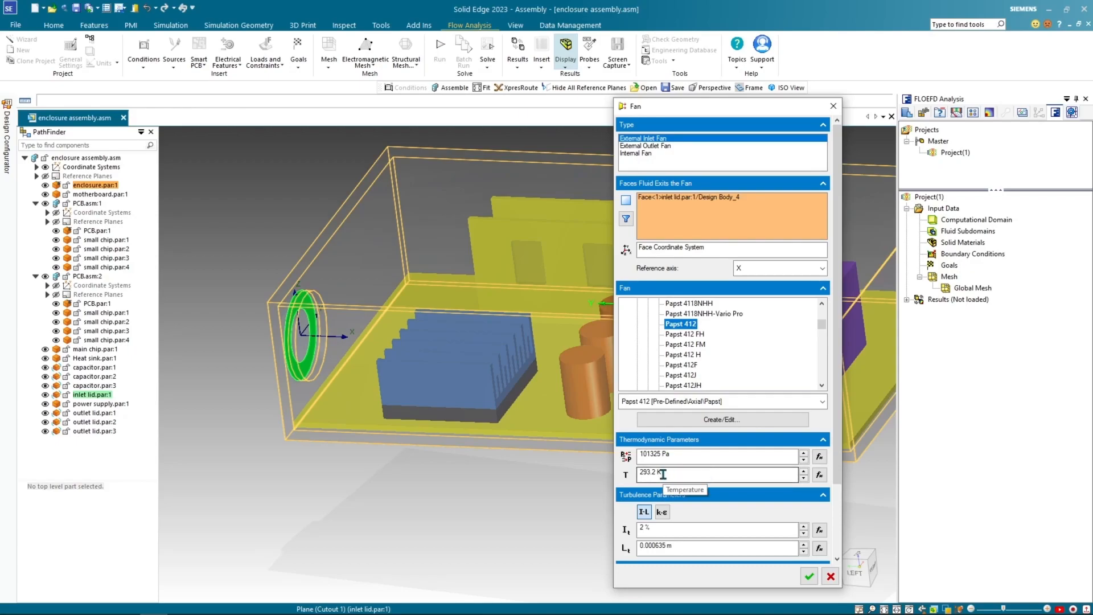
{"action": "left_click_drag", "start_coordinate": [837, 458], "coordinate": [838, 532]}
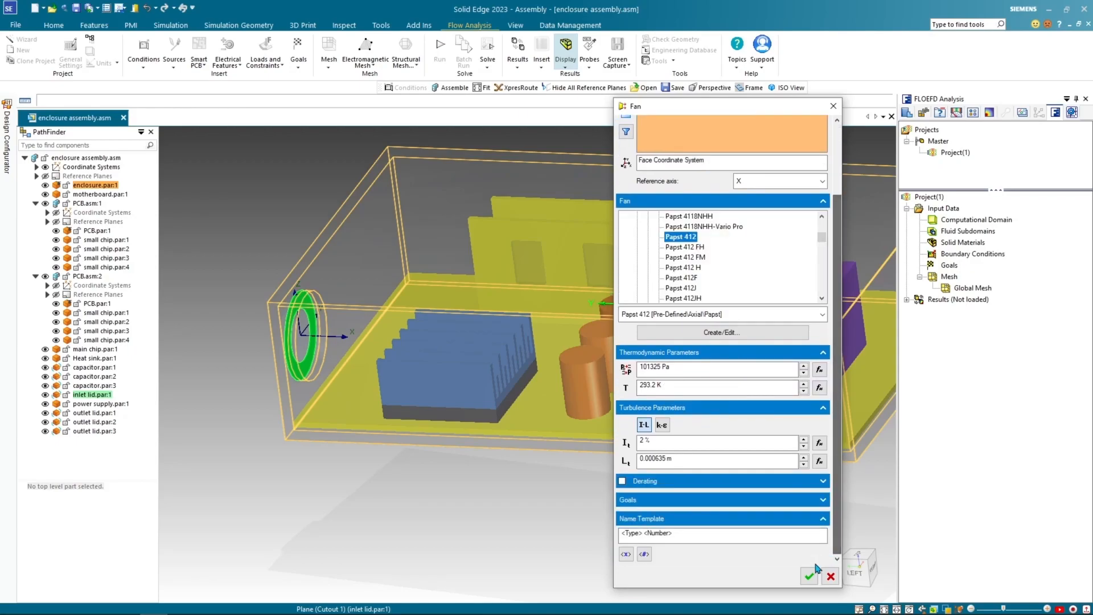
{"action": "left_click", "coordinate": [808, 577]}
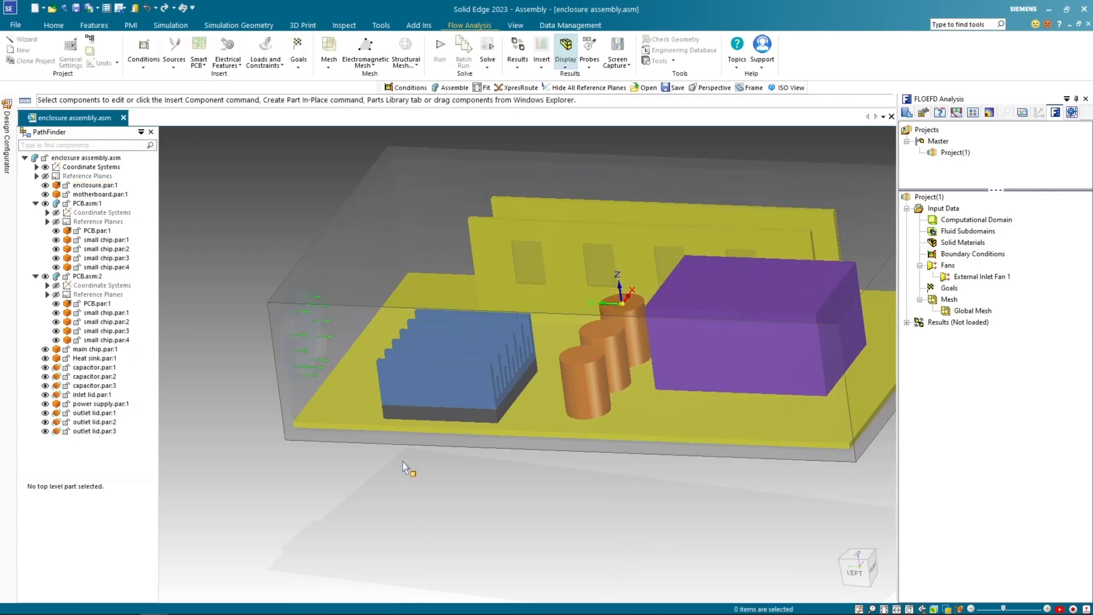
Start a new boundary condition and set its type to the Environment Pressure opening.
{"action": "middle_click_drag", "start_coordinate": [460, 478], "coordinate": [416, 470]}
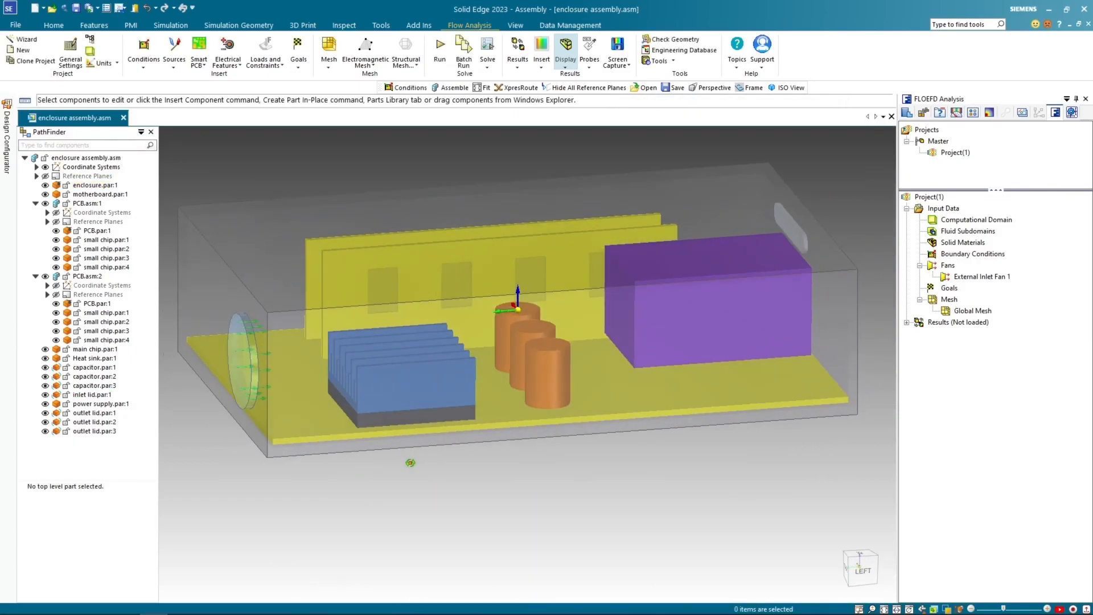
{"action": "middle_click_drag", "start_coordinate": [542, 477], "coordinate": [572, 510]}
{"action": "middle_click_drag", "start_coordinate": [694, 437], "coordinate": [605, 488], "text": "shift"}
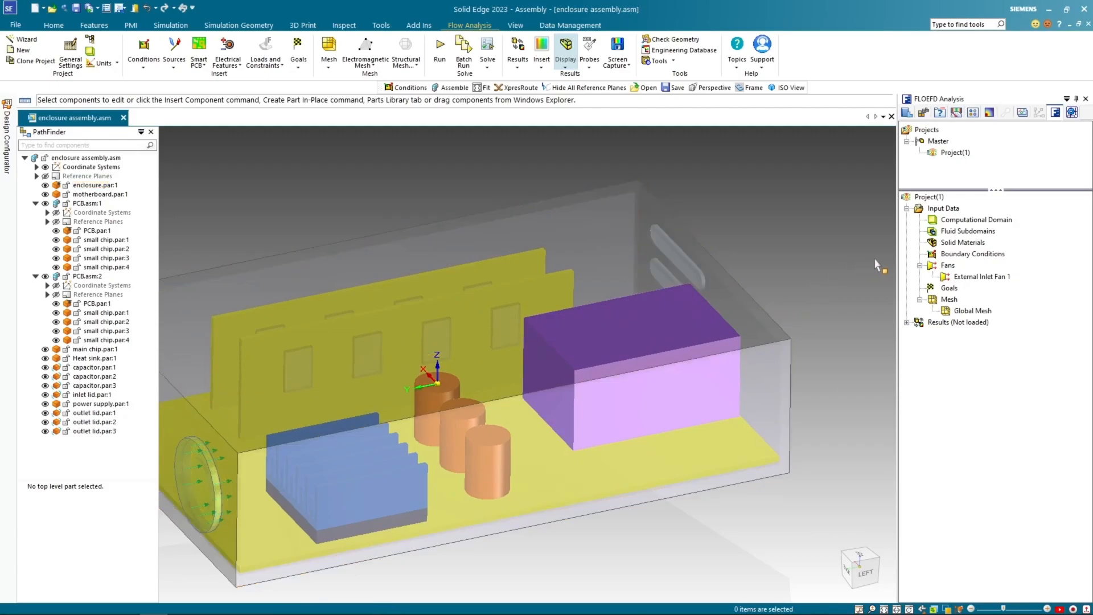
{"action": "left_click", "coordinate": [955, 256]}
{"action": "right_click", "coordinate": [955, 257]}
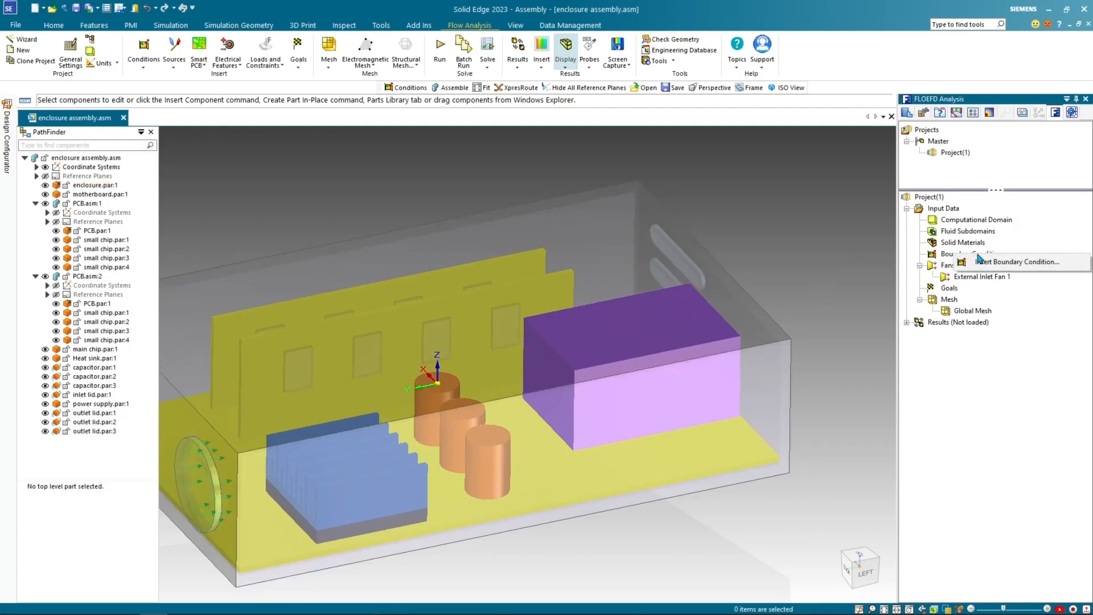
{"action": "left_click", "coordinate": [981, 261]}
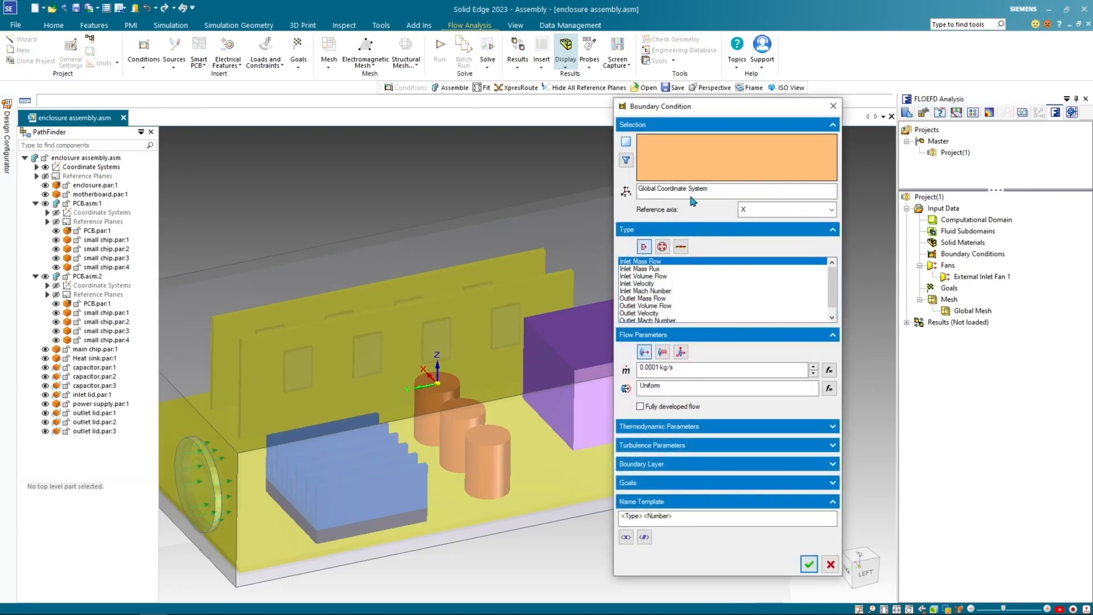
{"action": "left_click_drag", "start_coordinate": [690, 115], "coordinate": [876, 89]}
{"action": "left_click", "coordinate": [847, 222]}
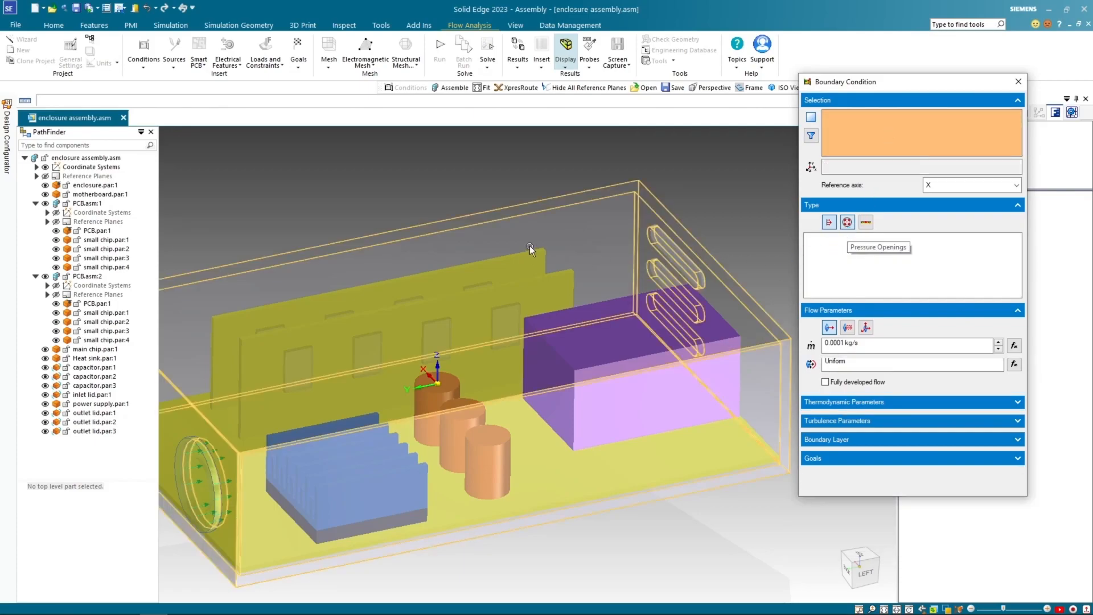
Assign the environment pressure opening to the inner faces of all three outlet lids and create it with the default 101325 Pa and 293.2 K.
{"action": "middle_click_drag", "start_coordinate": [507, 199], "coordinate": [549, 215]}
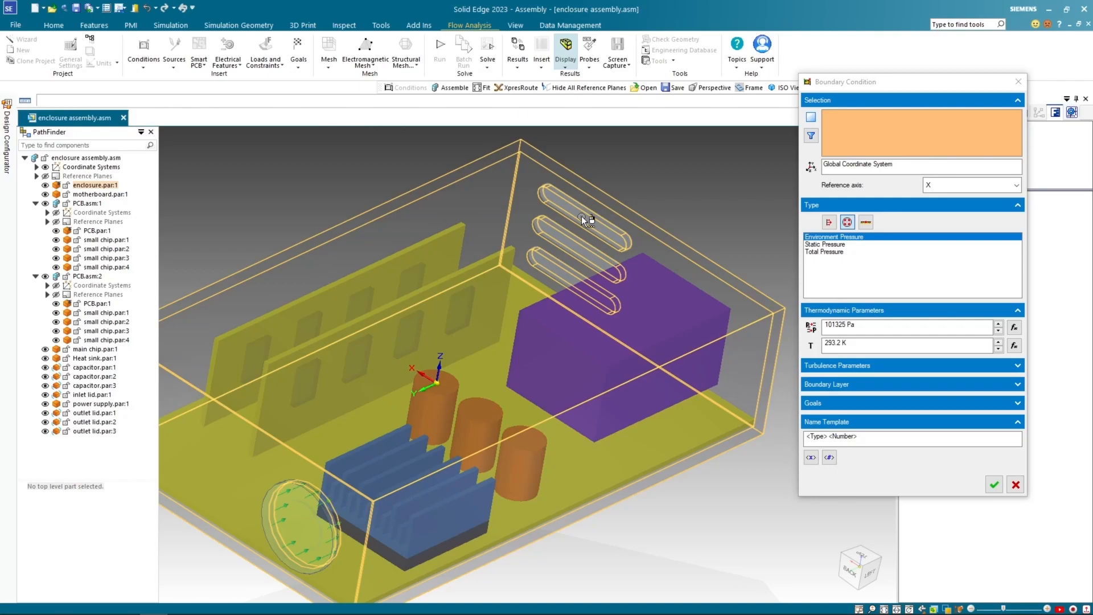
{"action": "right_click", "coordinate": [582, 217]}
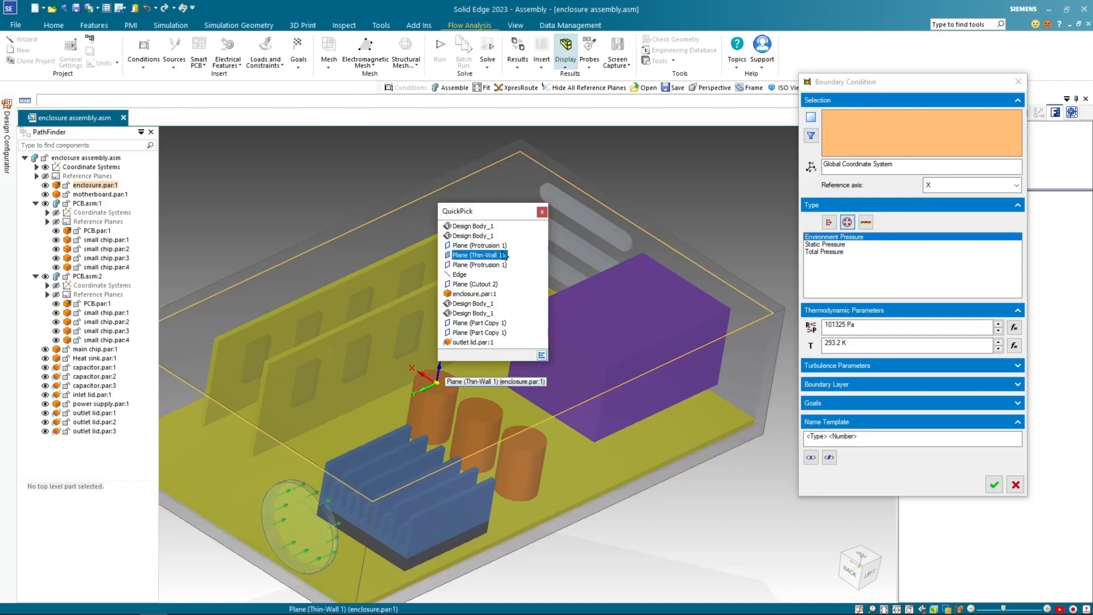
{"action": "left_click", "coordinate": [489, 323]}
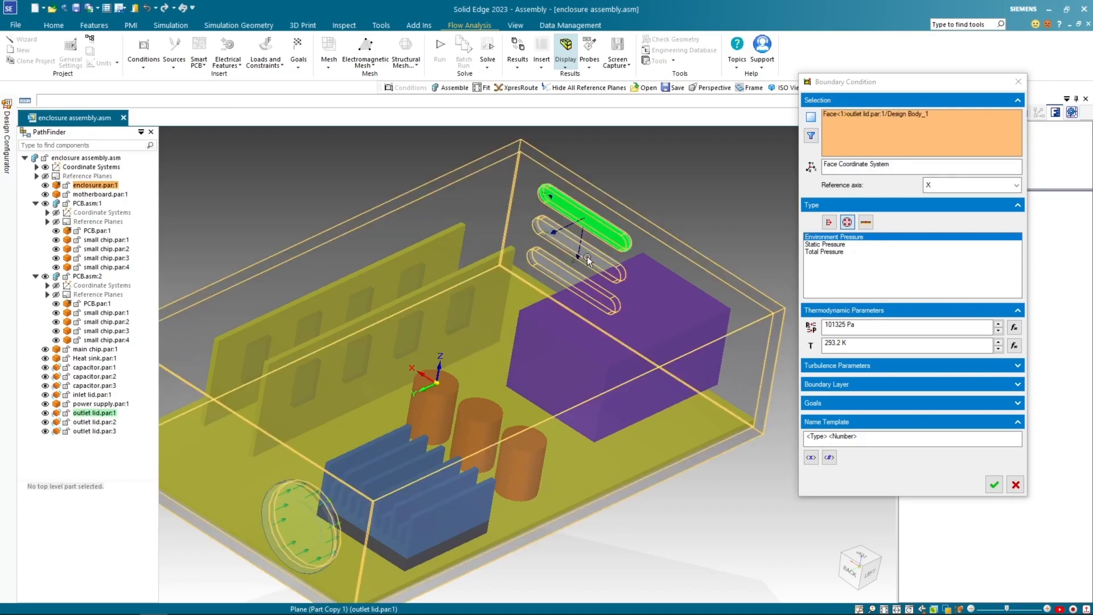
{"action": "right_click", "coordinate": [593, 256]}
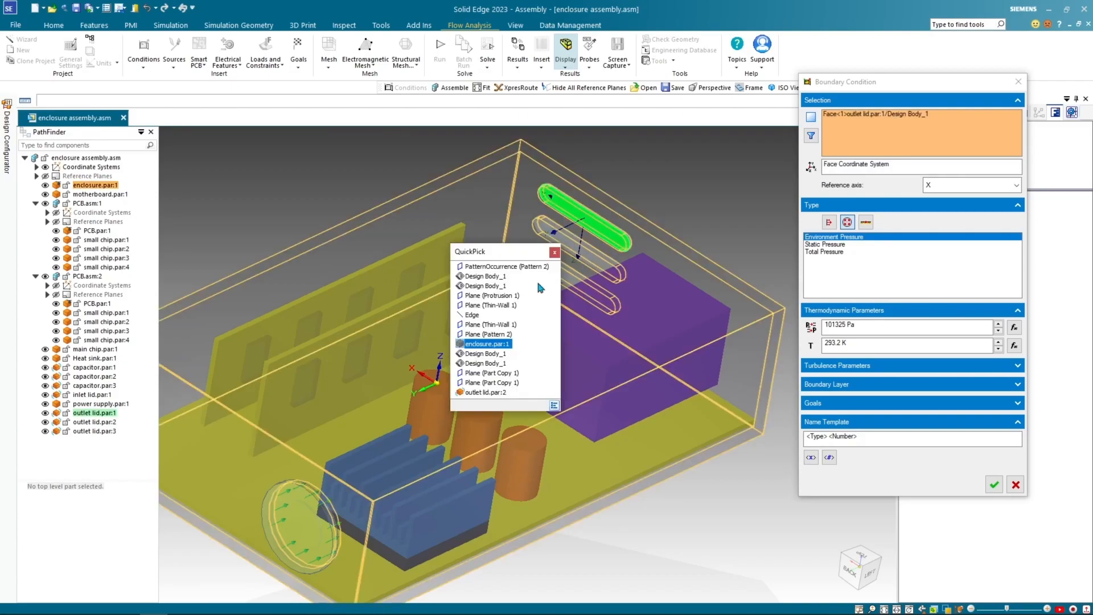
{"action": "left_click", "coordinate": [503, 383]}
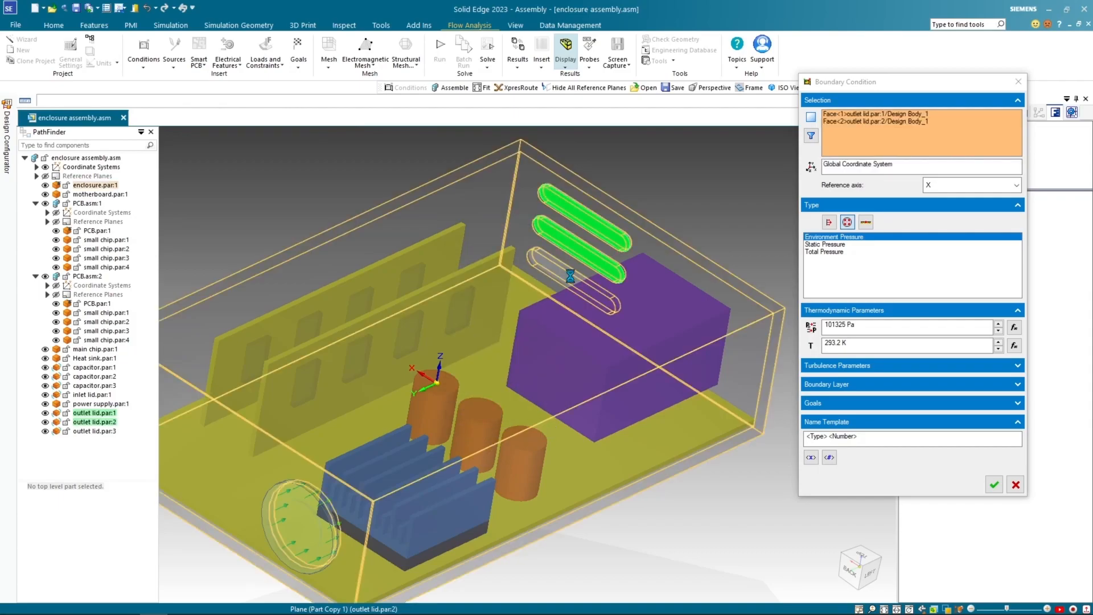
{"action": "right_click", "coordinate": [571, 274]}
{"action": "left_click", "coordinate": [488, 391]}
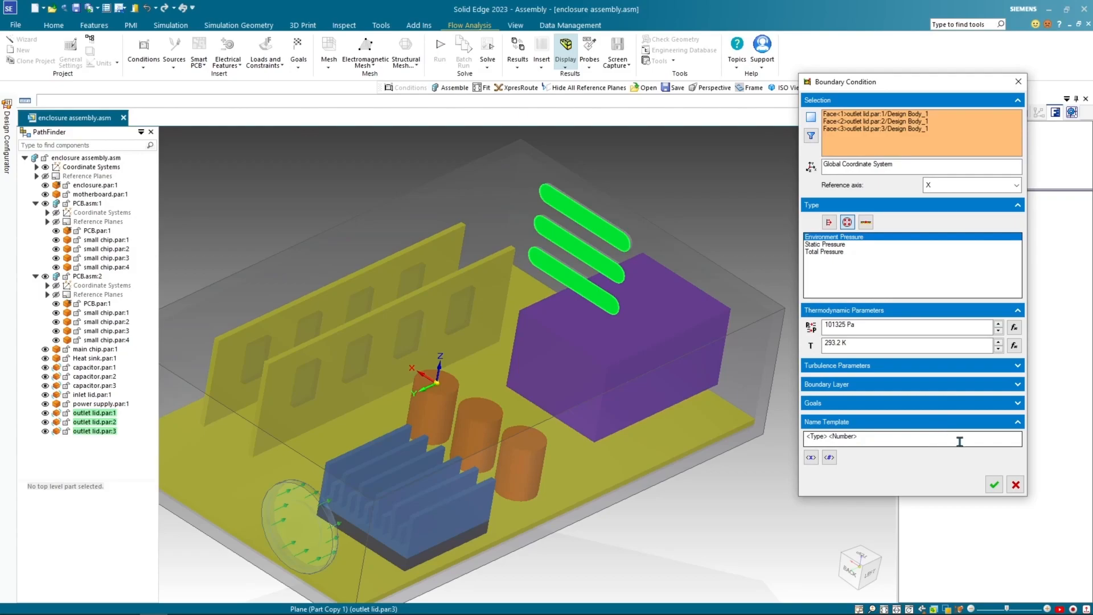
{"action": "left_click", "coordinate": [994, 484]}
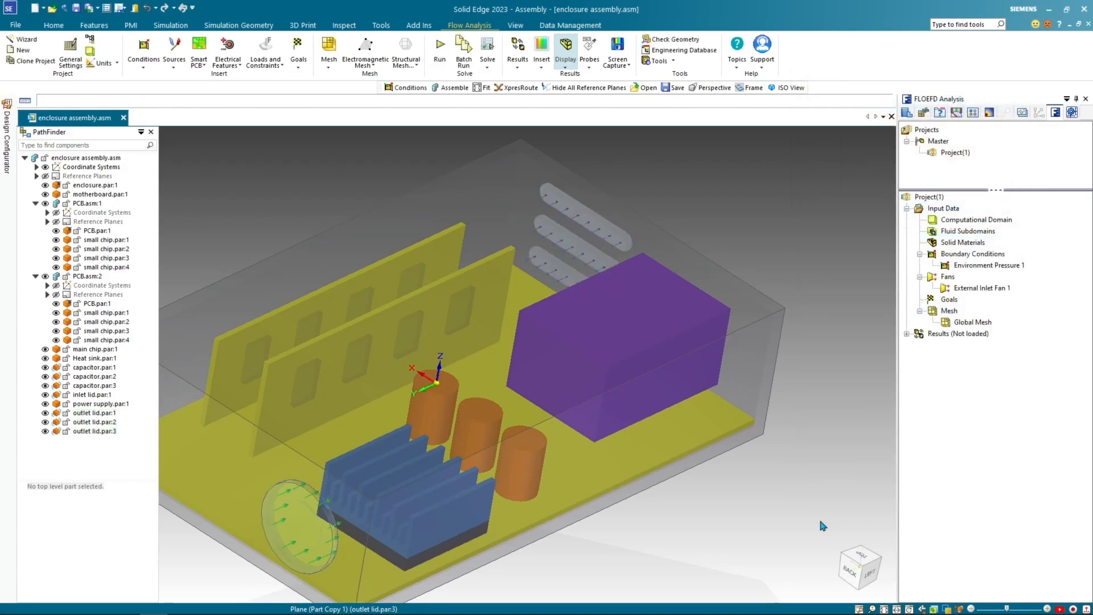
Hide the enclosure part to expose the internal components.
{"action": "middle_click_drag", "start_coordinate": [821, 524], "coordinate": [783, 414]}
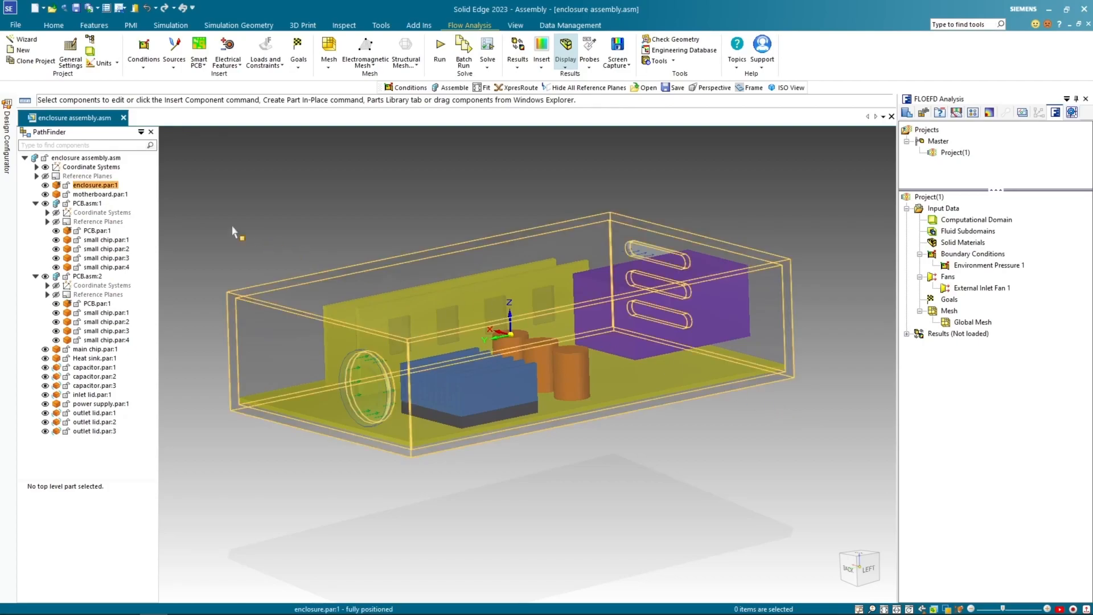
{"action": "left_click", "coordinate": [45, 186]}
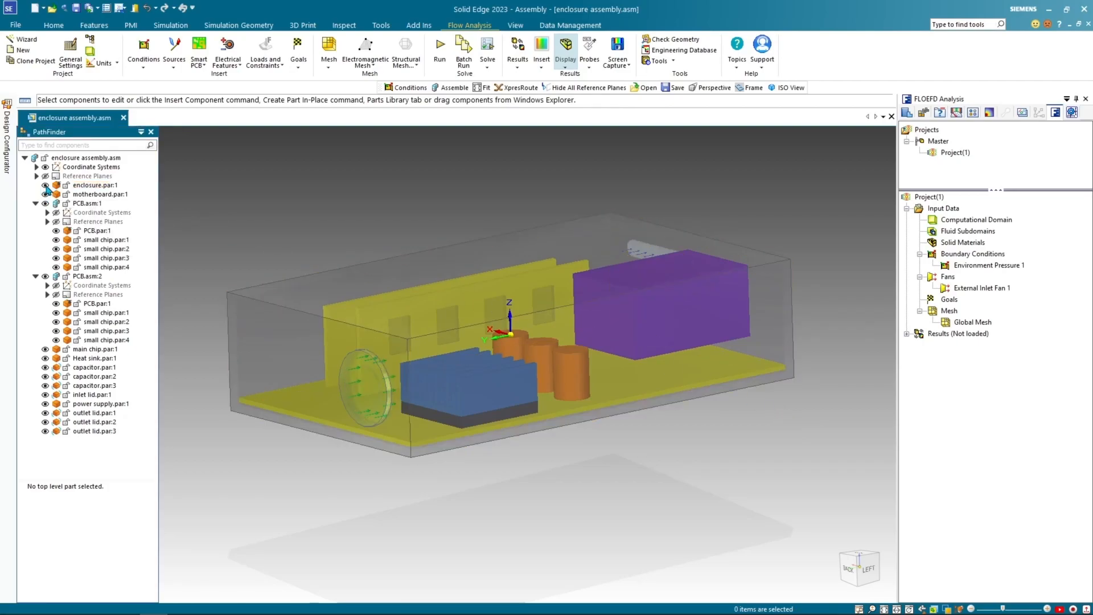
{"action": "mouse_move", "coordinate": [303, 219]}
{"action": "middle_mouse_down"}
{"action": "mouse_move", "coordinate": [308, 202]}
{"action": "mouse_move", "coordinate": [313, 232]}
{"action": "mouse_move", "coordinate": [300, 227]}
{"action": "mouse_move", "coordinate": [311, 232]}
{"action": "middle_mouse_up"}
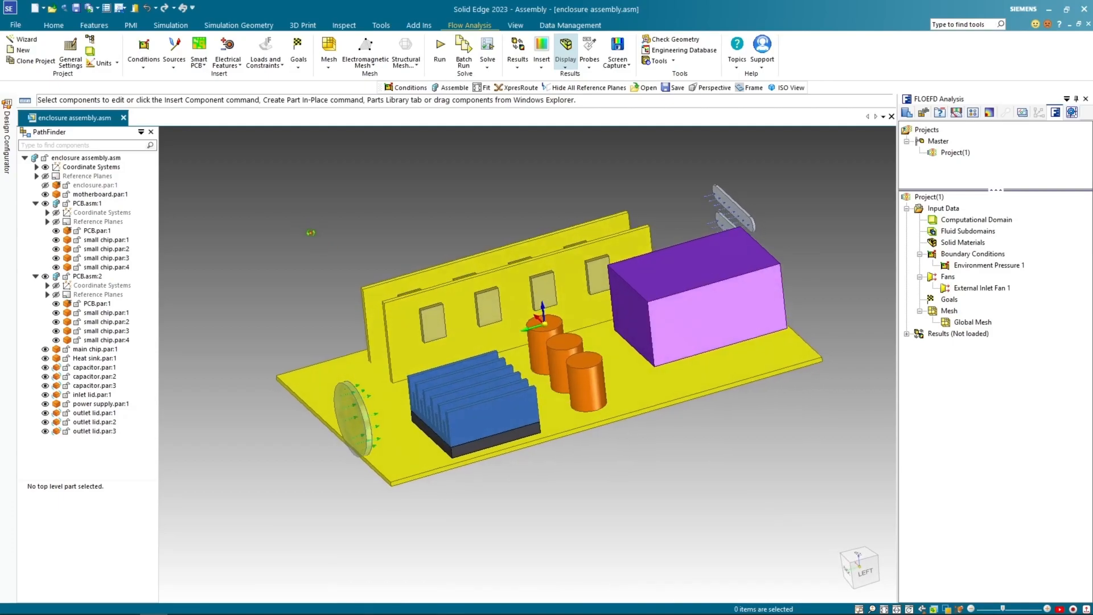
Create a volume source on the main chip with a heat generation rate of 5 W and name it Main Chip.
{"action": "left_click", "coordinate": [174, 67]}
{"action": "left_click", "coordinate": [207, 90]}
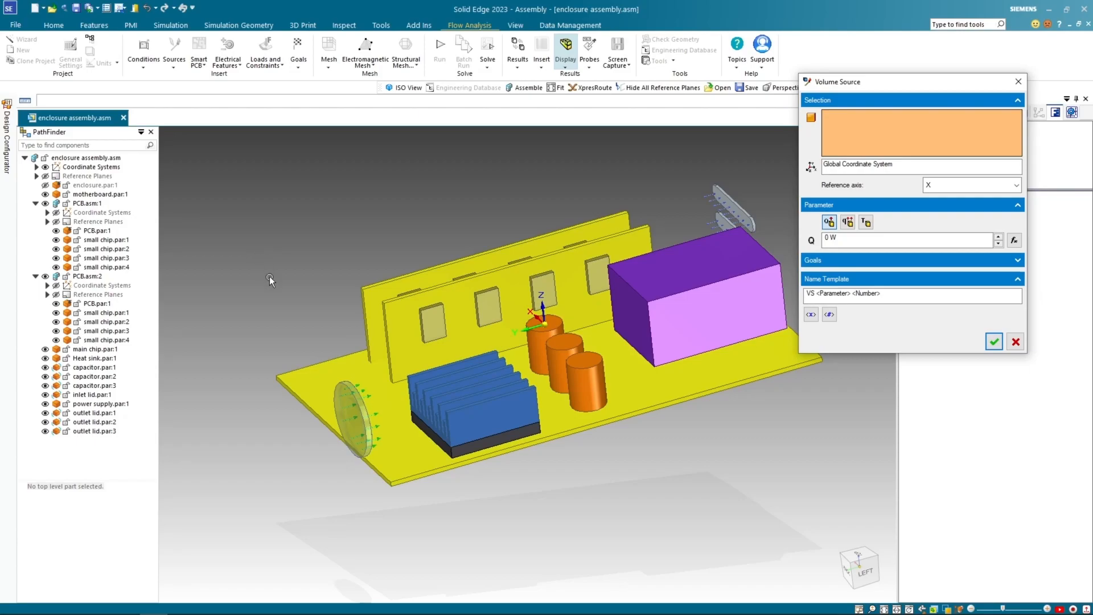
{"action": "middle_click_drag", "start_coordinate": [354, 241], "coordinate": [223, 292]}
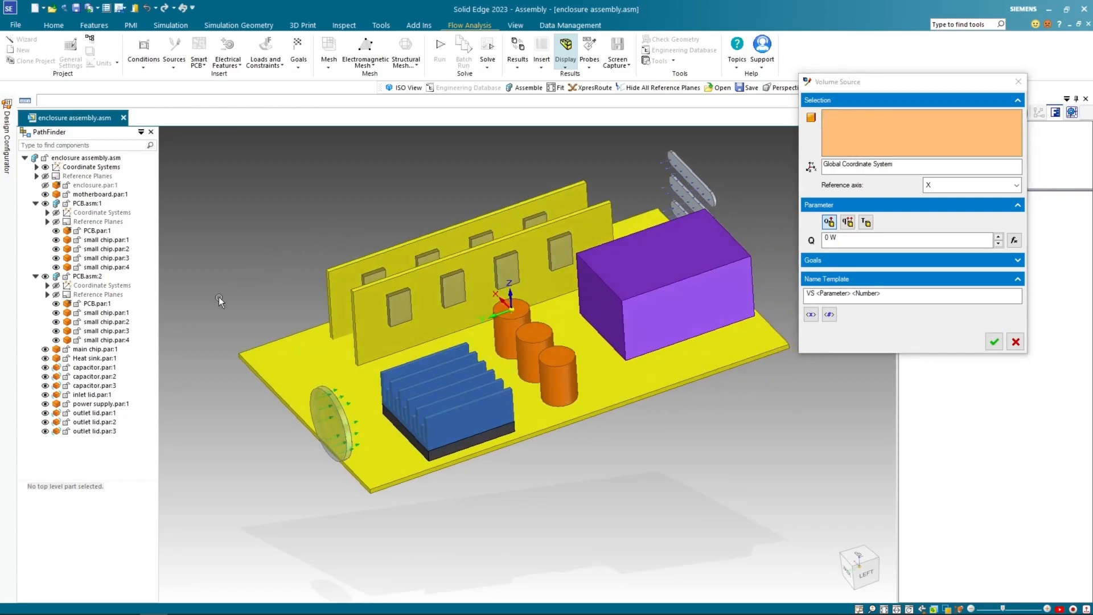
{"action": "left_click", "coordinate": [103, 351]}
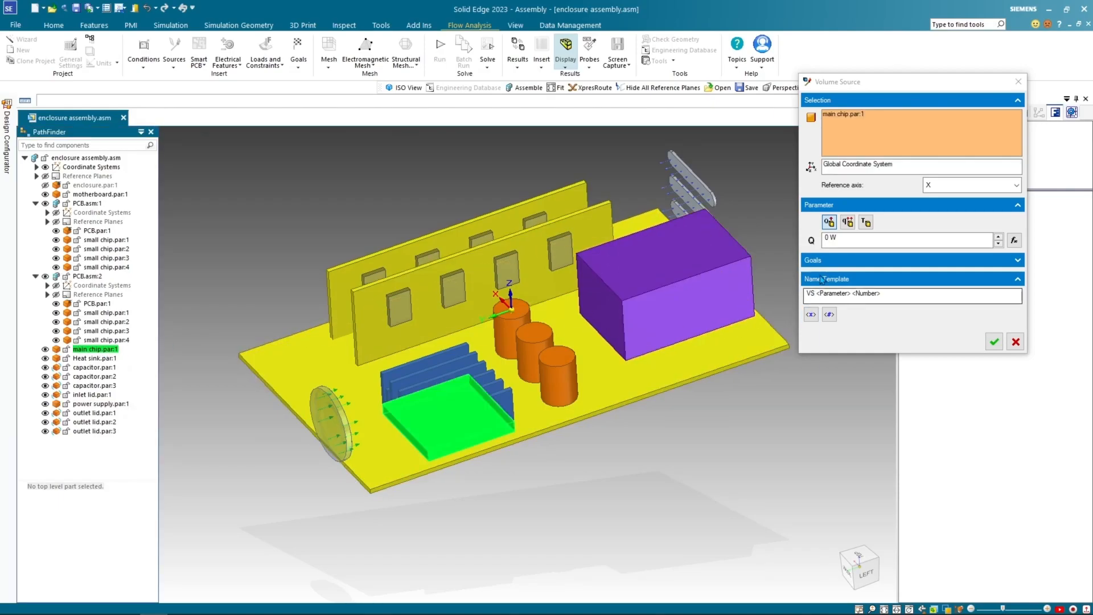
{"action": "left_click", "coordinate": [829, 239]}
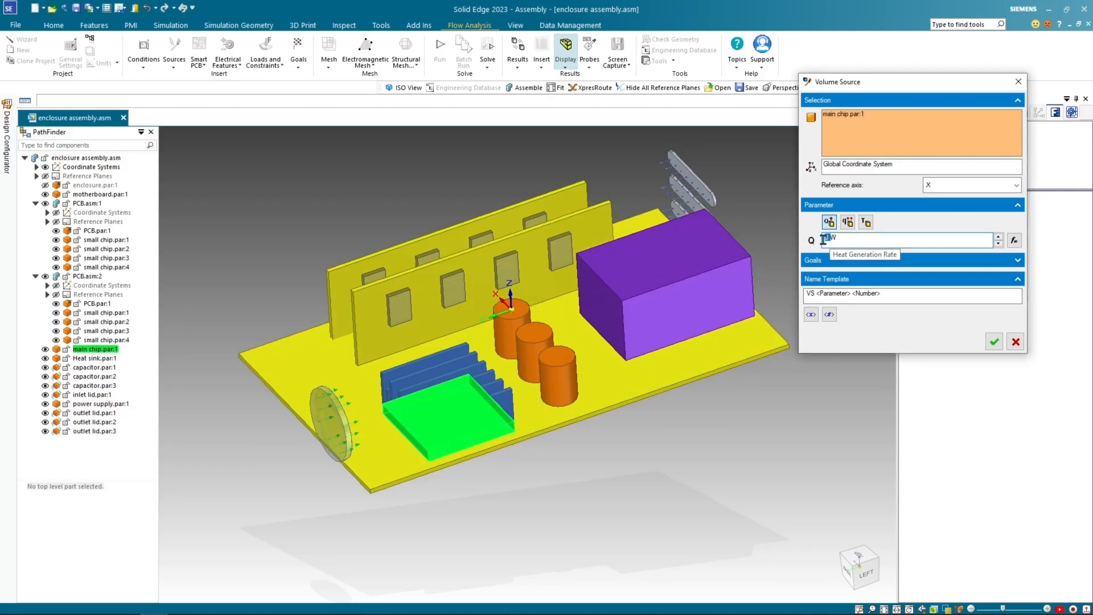
{"action": "type", "text": "5"}
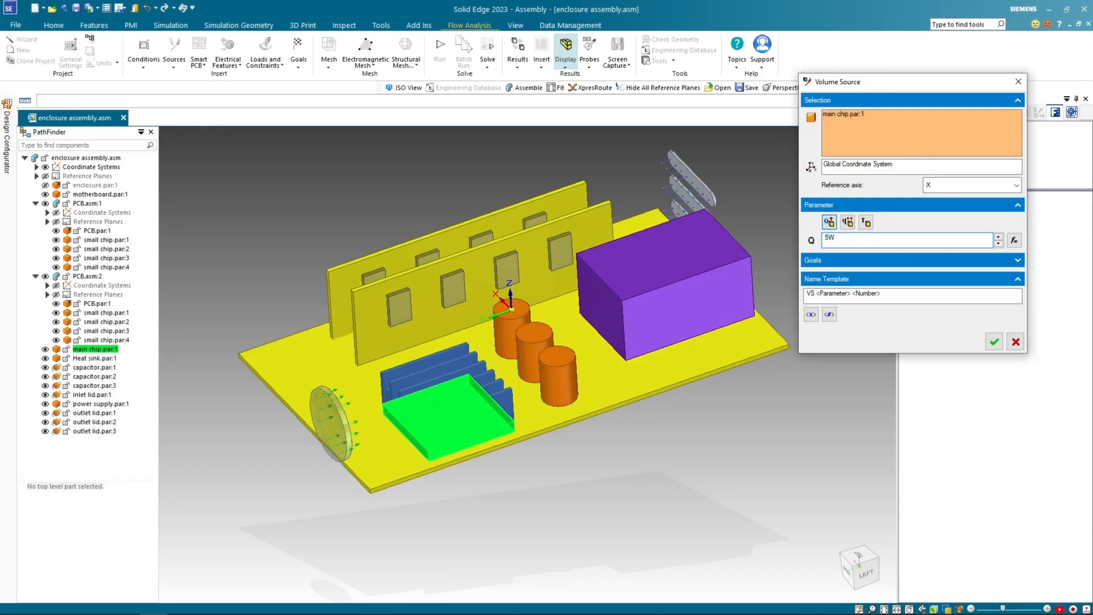
{"action": "left_click", "coordinate": [896, 294]}
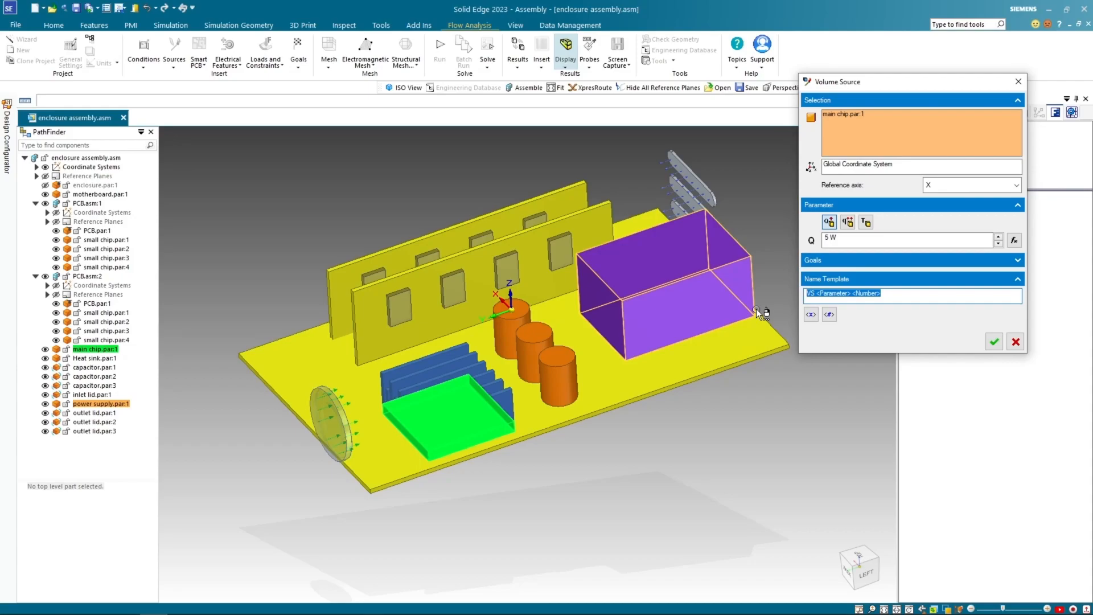
{"action": "type", "text": "ain Chip"}
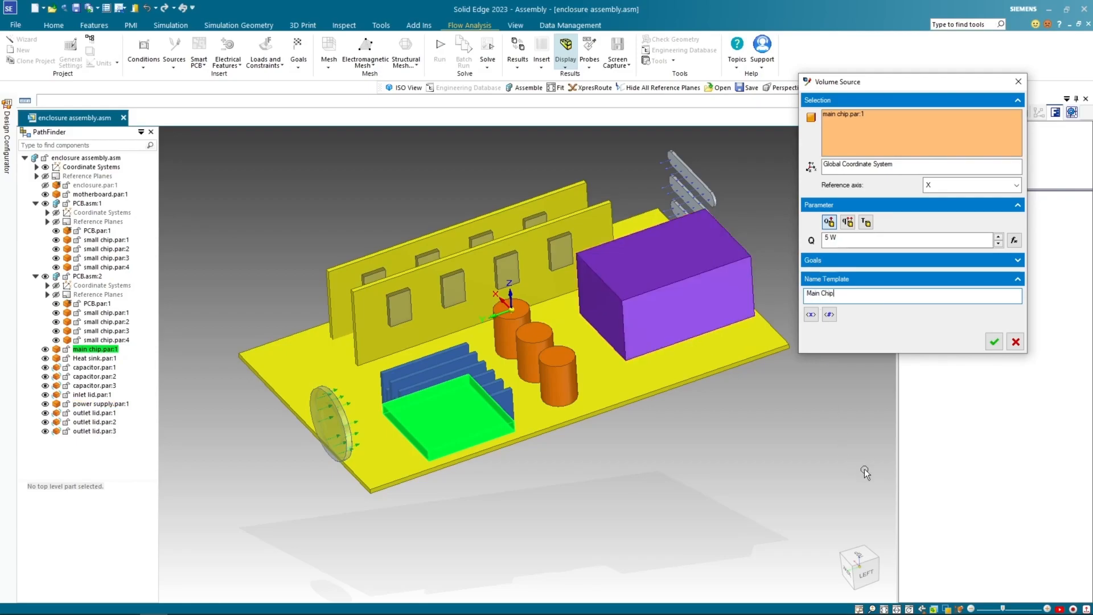
{"action": "left_click", "coordinate": [994, 342]}
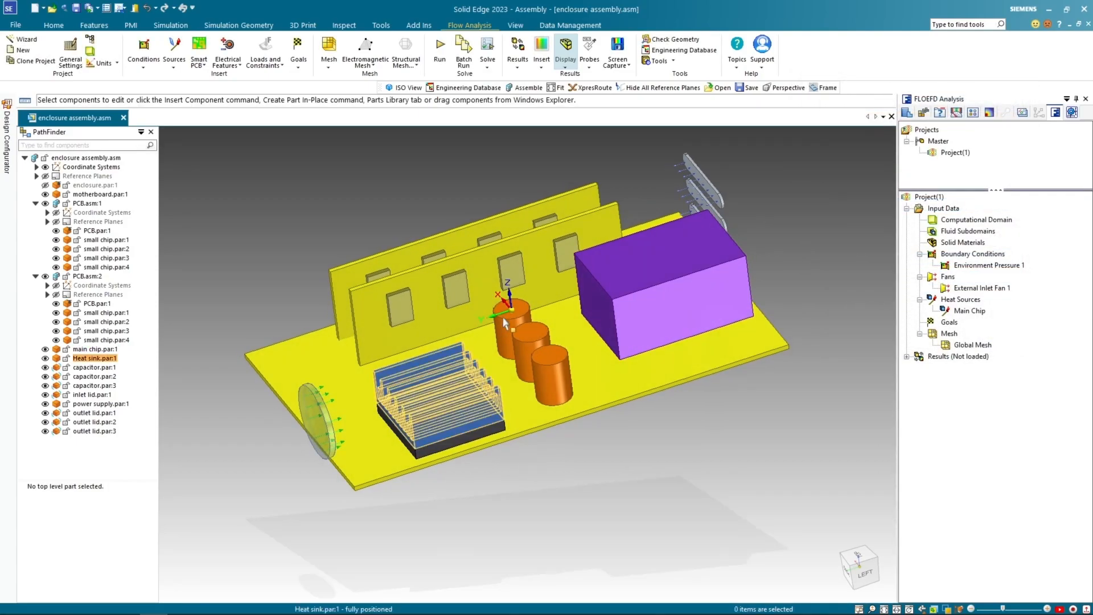
Start a new volume source and assign it to the three capacitors.
{"action": "left_click", "coordinate": [174, 65]}
{"action": "left_click", "coordinate": [183, 91]}
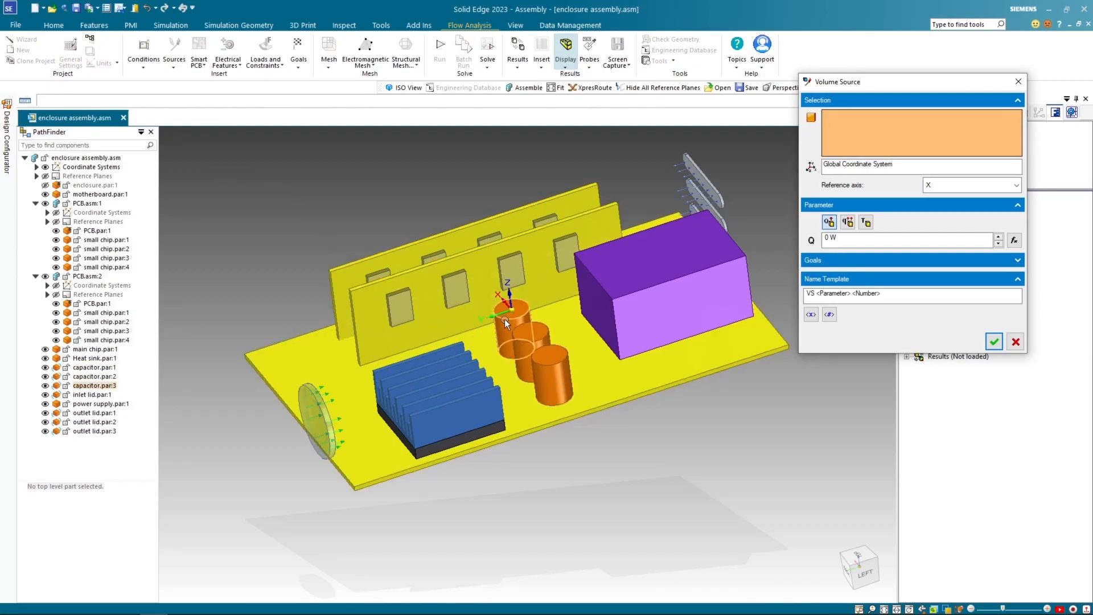
{"action": "left_click", "coordinate": [104, 368]}
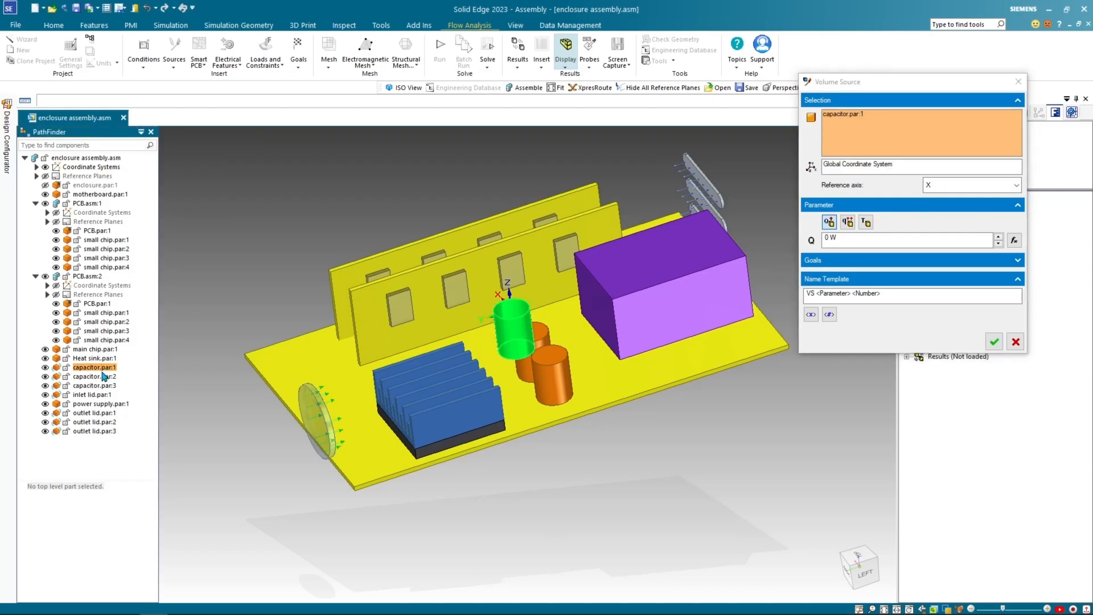
{"action": "left_click", "coordinate": [97, 377]}
{"action": "left_click", "coordinate": [103, 386]}
{"action": "middle_click_drag", "start_coordinate": [331, 229], "coordinate": [276, 228], "text": "shift"}
Define the capacitor source by temperature at 100 F, name it Capacitors and create it.
{"action": "left_click", "coordinate": [867, 245]}
{"action": "left_click_drag", "start_coordinate": [862, 256], "coordinate": [781, 256]}
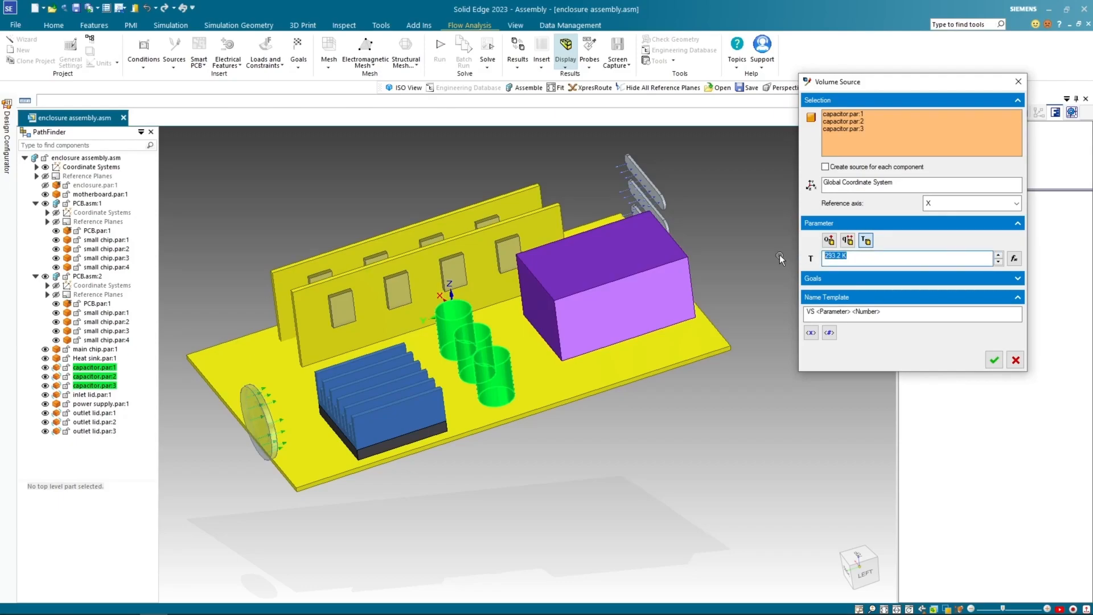
{"action": "type", "text": "100 F"}
{"action": "key", "text": "Tab"}
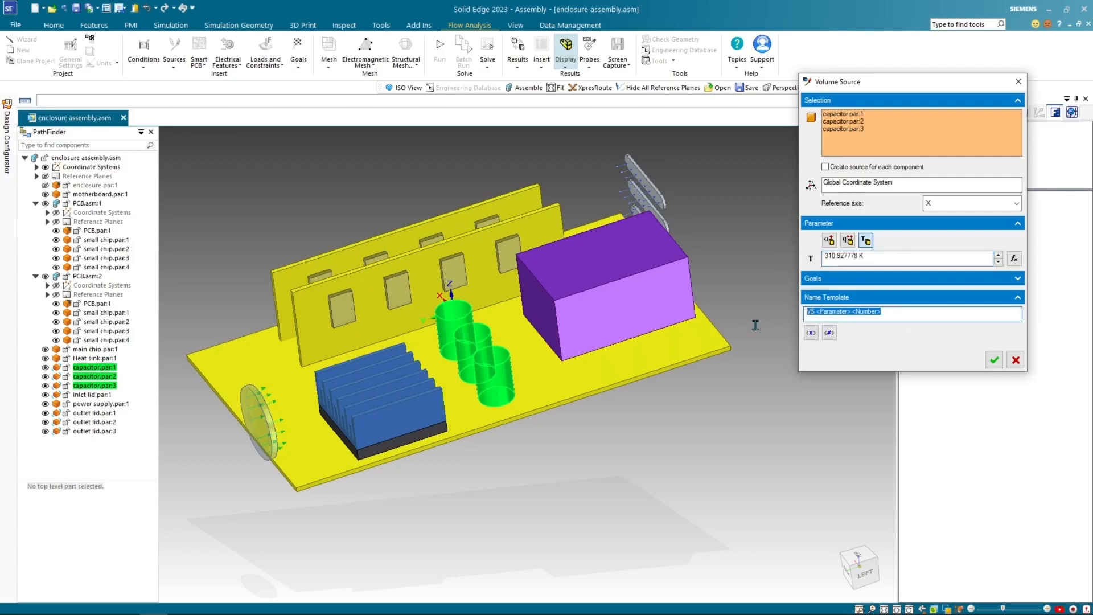
{"action": "type", "text": "Capacitors"}
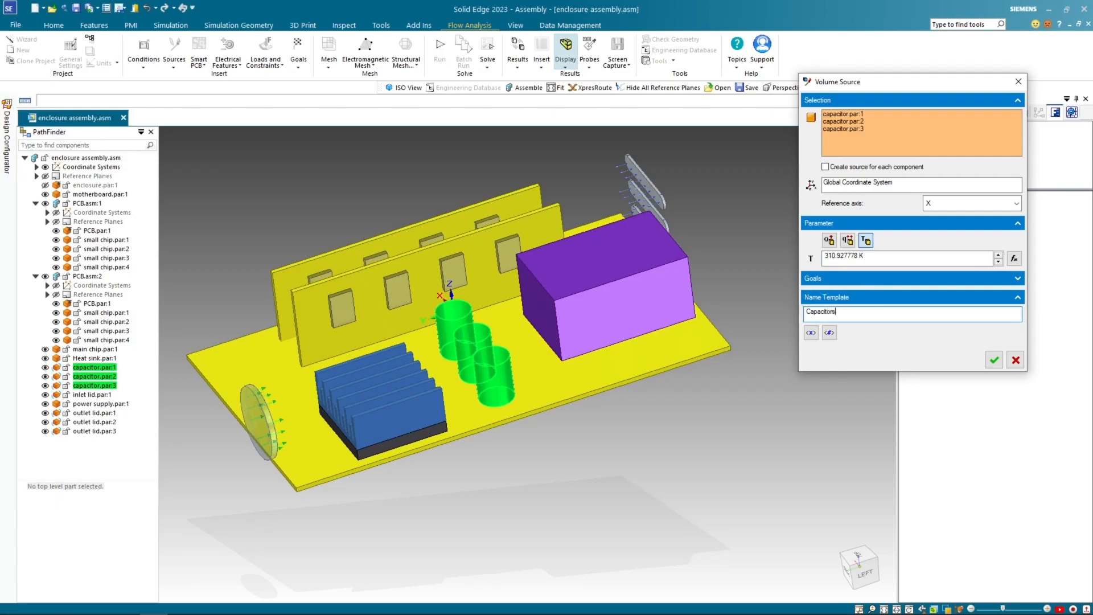
{"action": "left_click", "coordinate": [994, 359]}
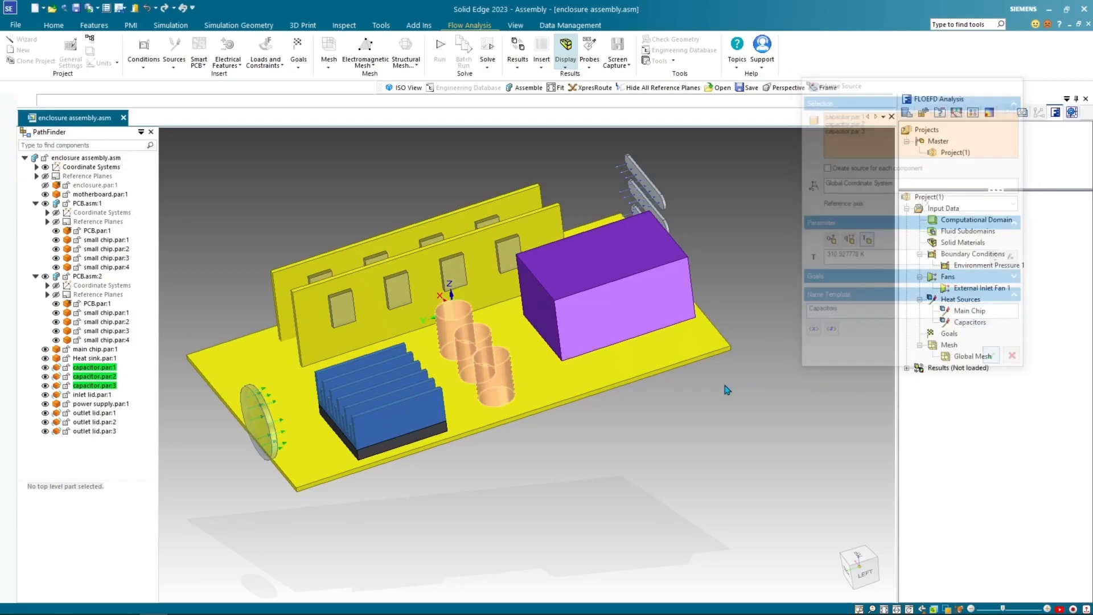
{"action": "middle_click_drag", "start_coordinate": [555, 425], "coordinate": [610, 389]}
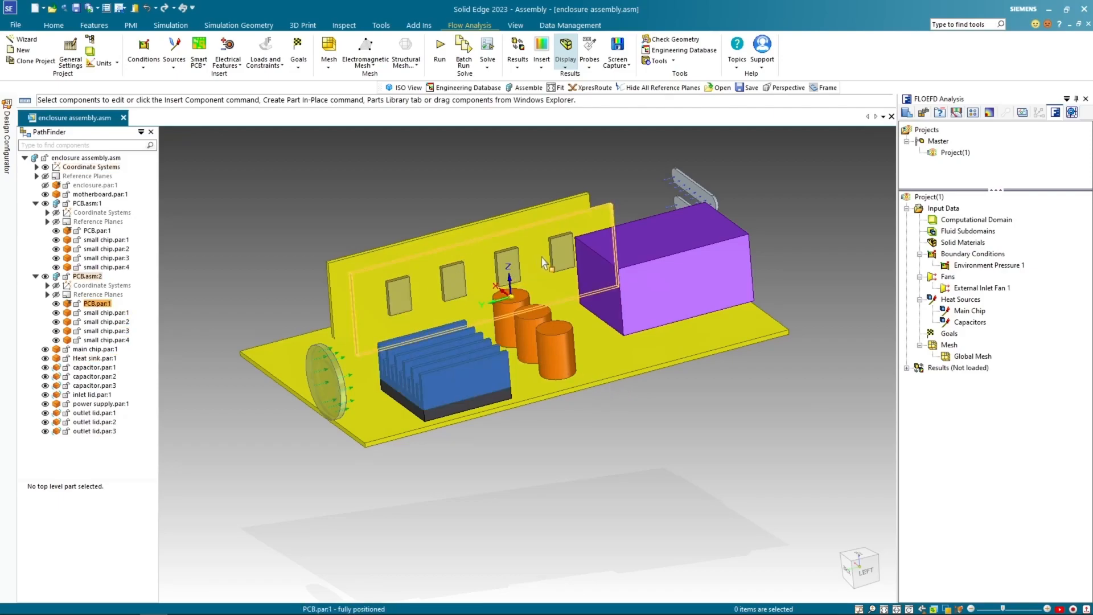
{"action": "middle_click_drag", "start_coordinate": [380, 210], "coordinate": [417, 239]}
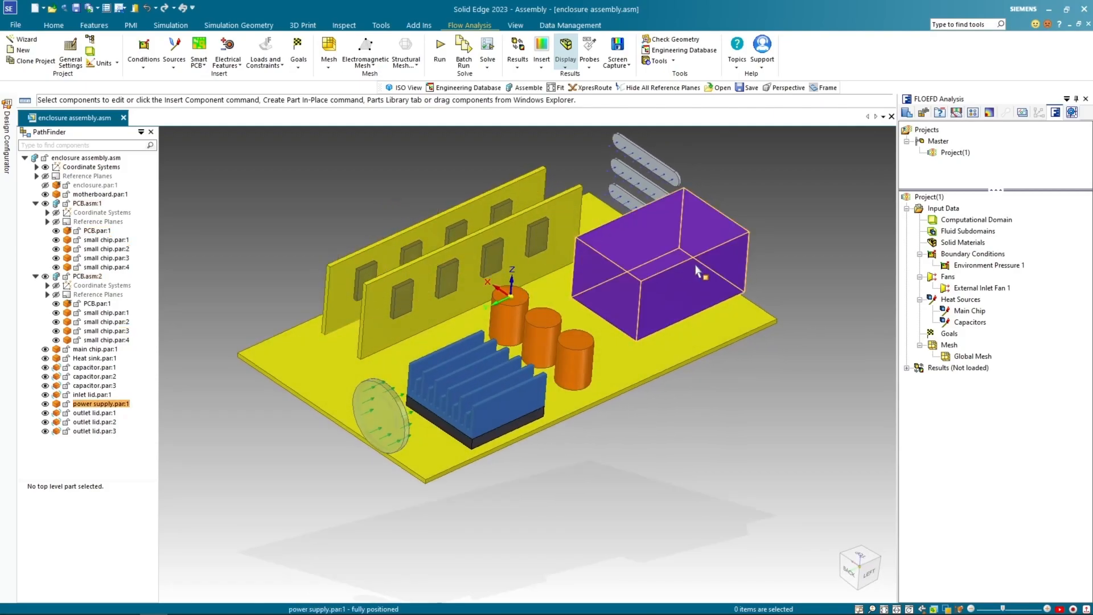
{"action": "left_click", "coordinate": [175, 61]}
{"action": "left_click", "coordinate": [178, 80]}
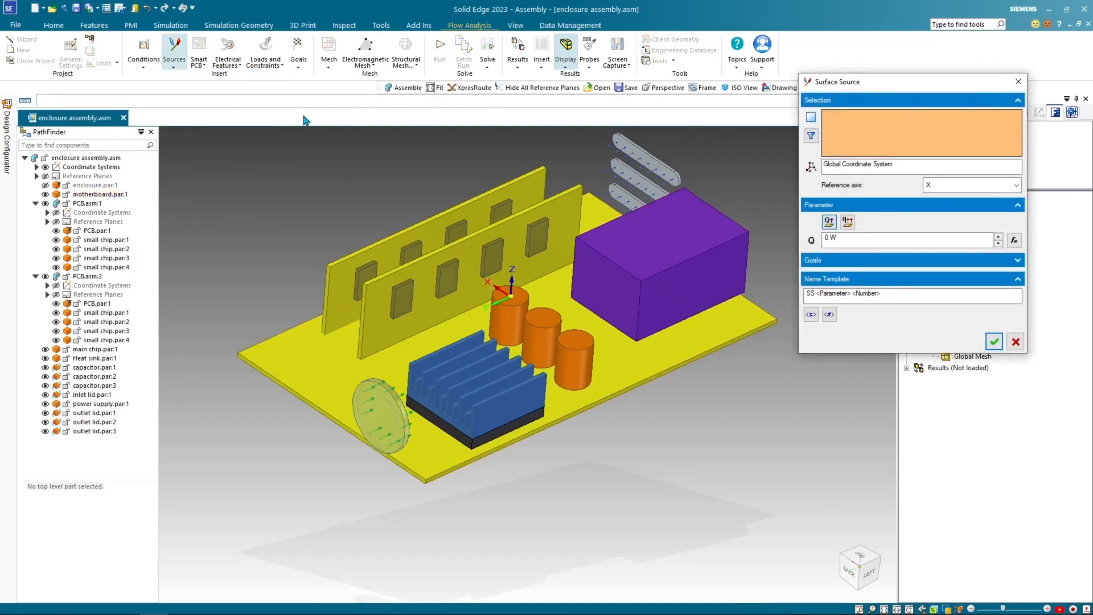
{"action": "left_click", "coordinate": [1018, 82]}
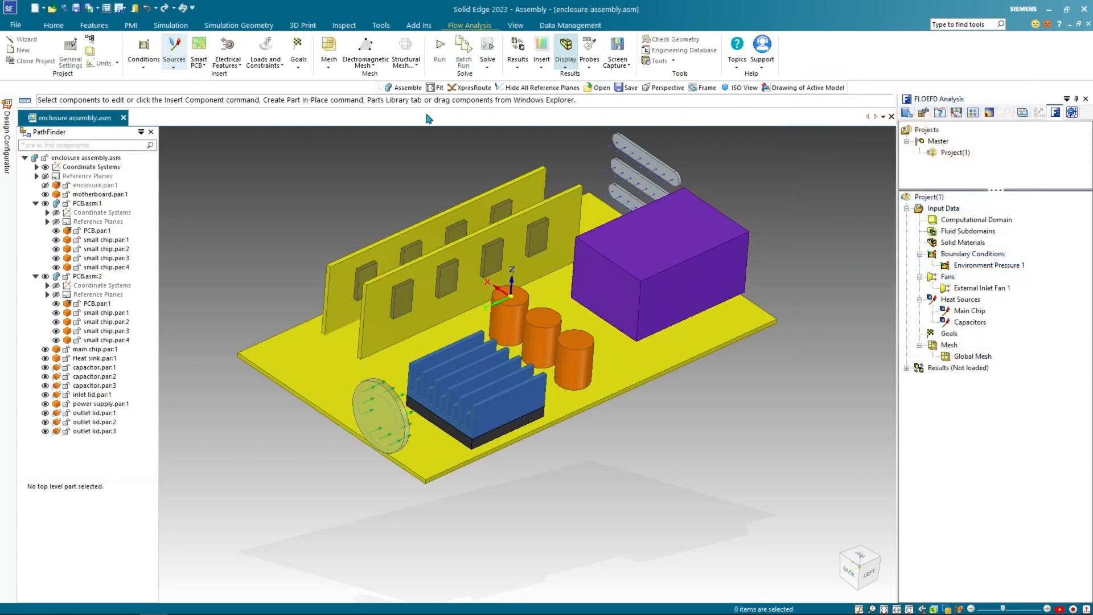
Start a new volume source and assign it to all eight small chips of the two PCB subassemblies.
{"action": "left_click", "coordinate": [174, 63]}
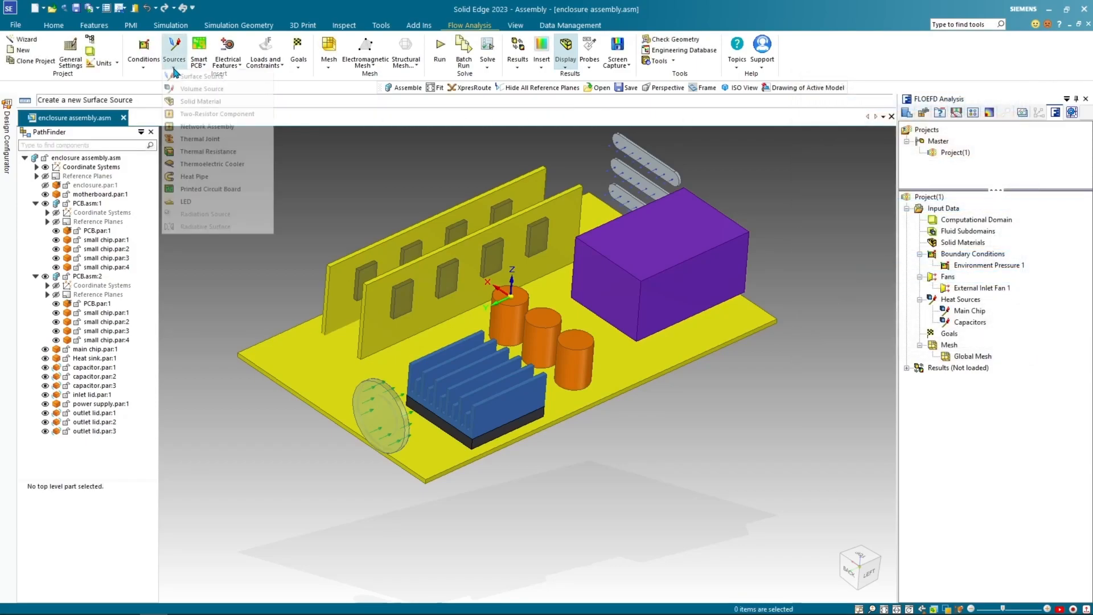
{"action": "left_click", "coordinate": [199, 89]}
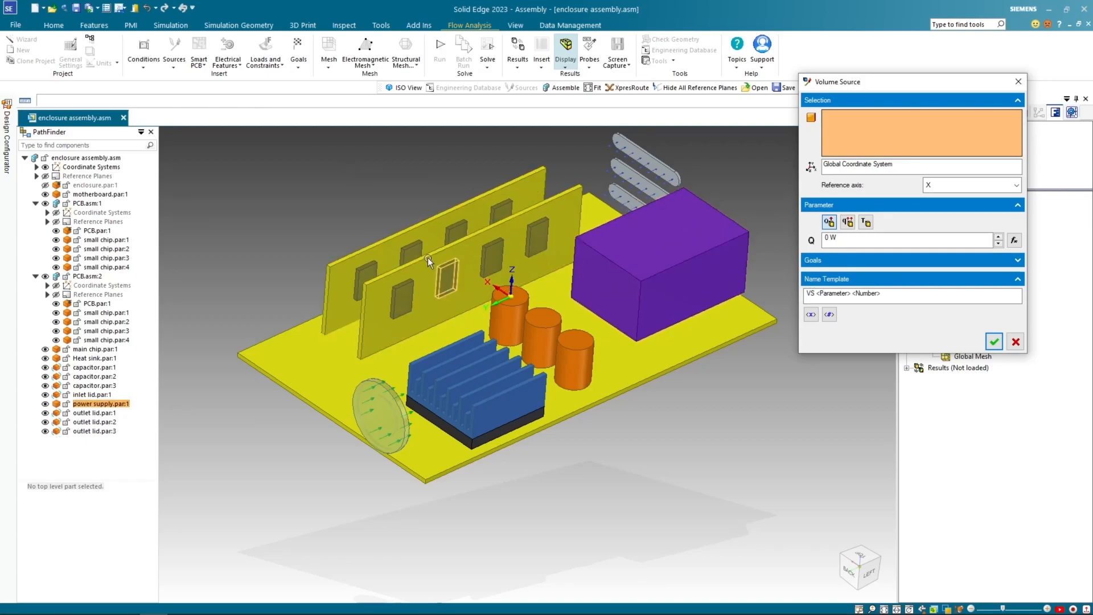
{"action": "left_click", "coordinate": [95, 242]}
{"action": "left_click", "coordinate": [98, 249]}
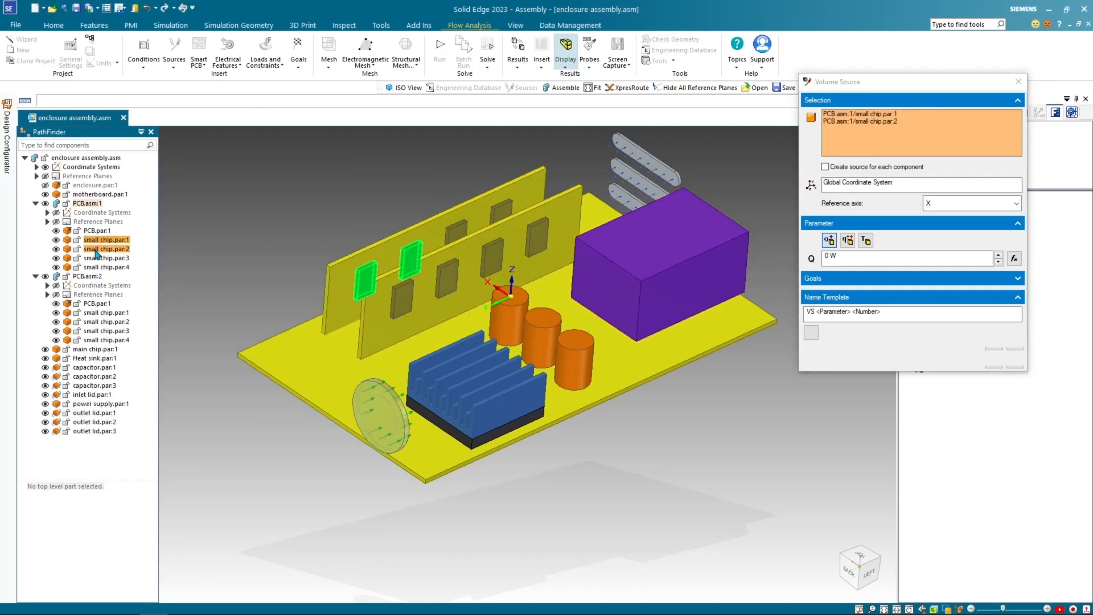
{"action": "left_click", "coordinate": [101, 258]}
{"action": "left_click", "coordinate": [103, 268]}
{"action": "left_click", "coordinate": [104, 313]}
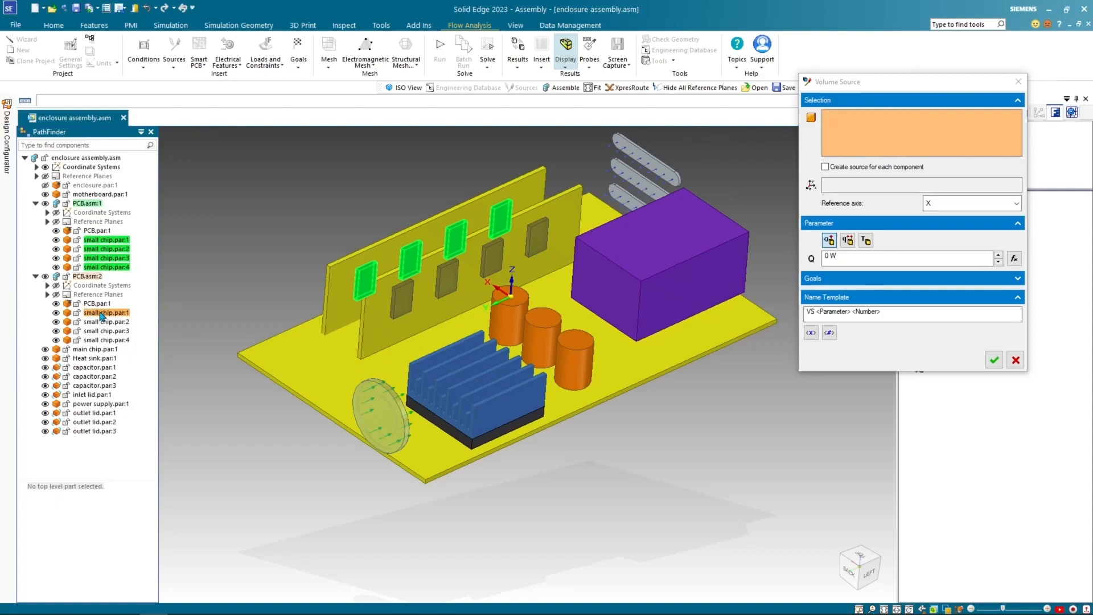
{"action": "left_click", "coordinate": [104, 322]}
{"action": "left_click", "coordinate": [106, 332]}
{"action": "left_click", "coordinate": [105, 340]}
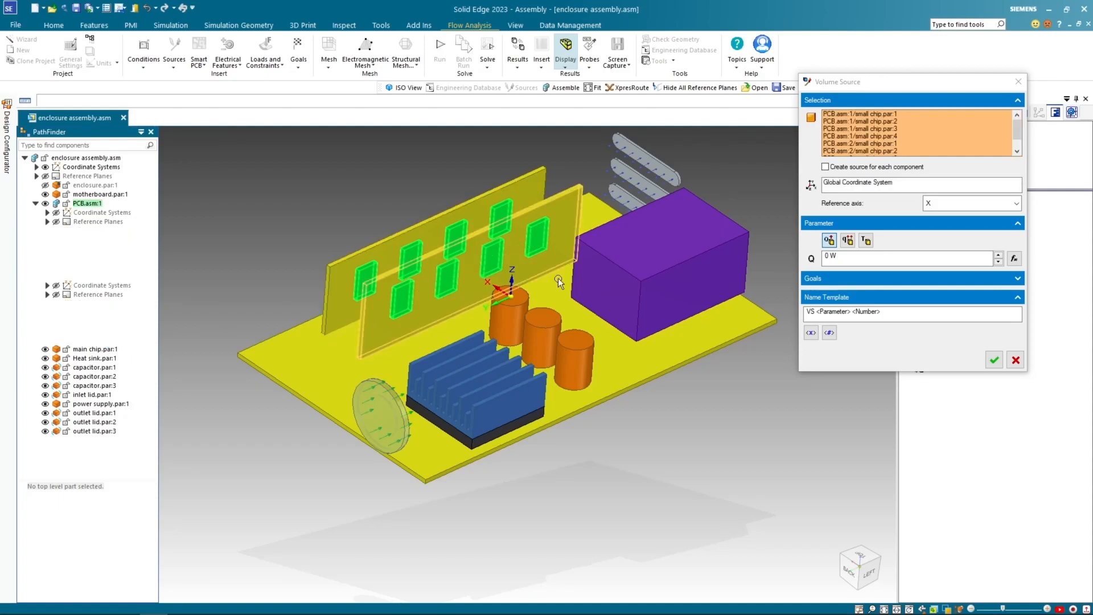
Set the small chips' heat generation rate to 4 W and create the volume source.
{"action": "left_click", "coordinate": [829, 258]}
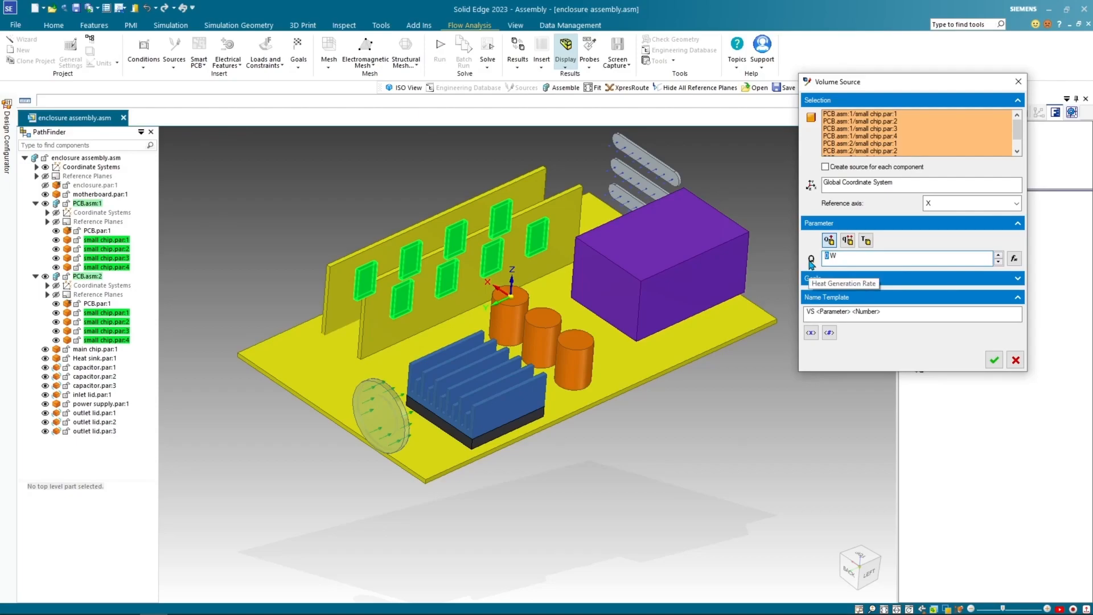
{"action": "type", "text": "4"}
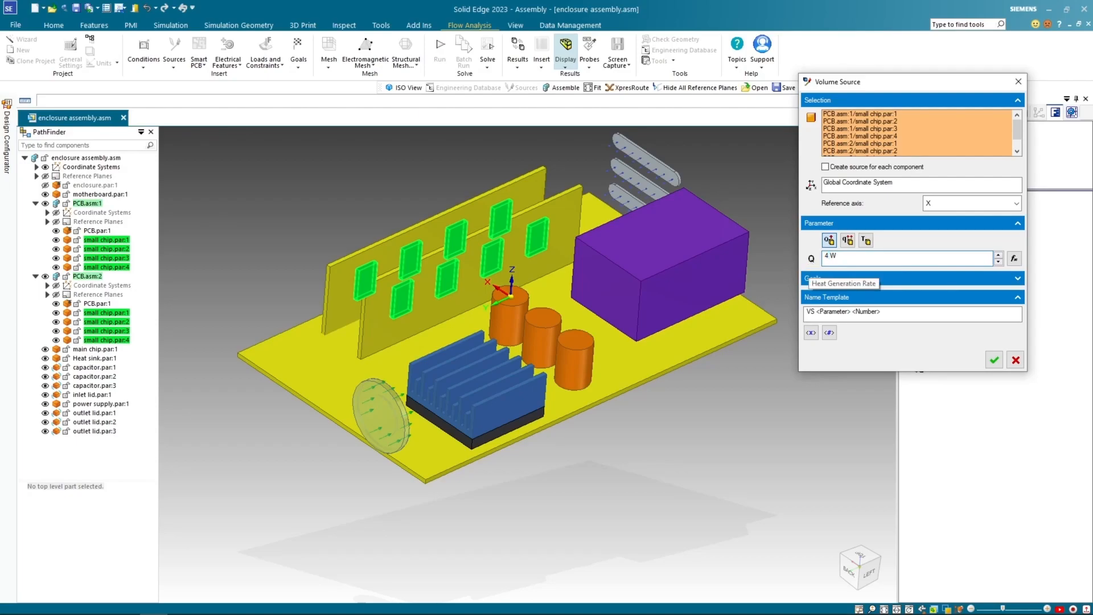
{"action": "left_click", "coordinate": [994, 359]}
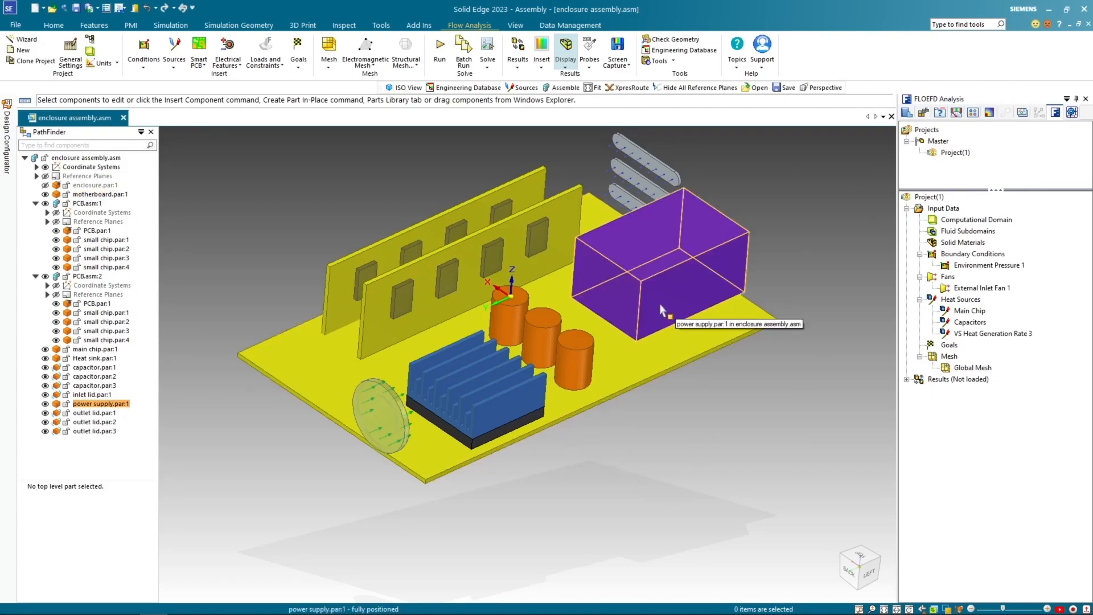
Start a new volume source on the power supply body and name it Power Supply.
{"action": "left_click", "coordinate": [175, 67]}
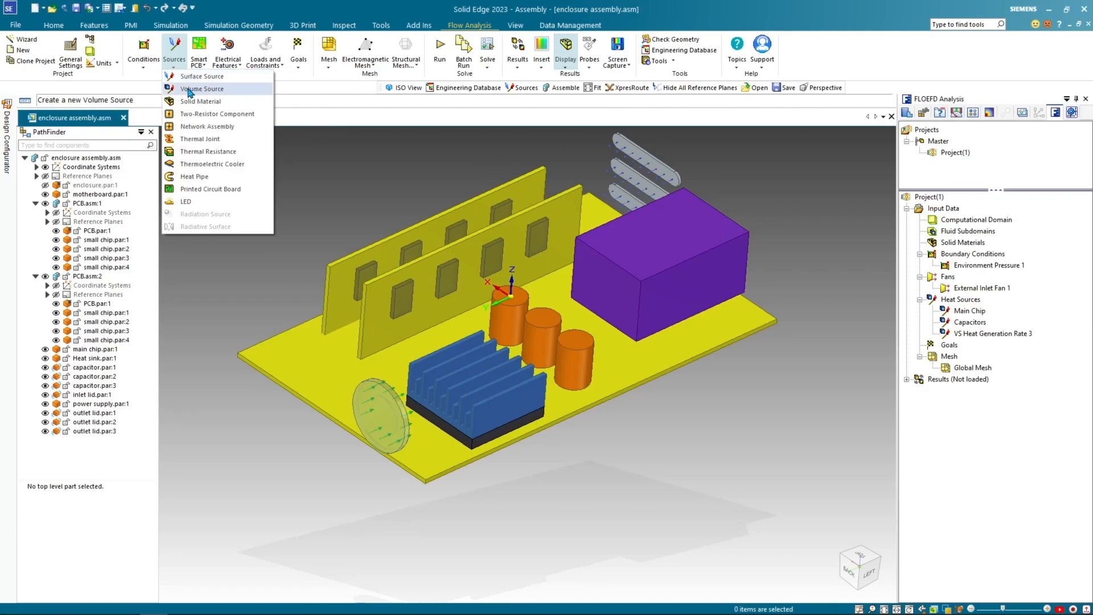
{"action": "left_click", "coordinate": [188, 90]}
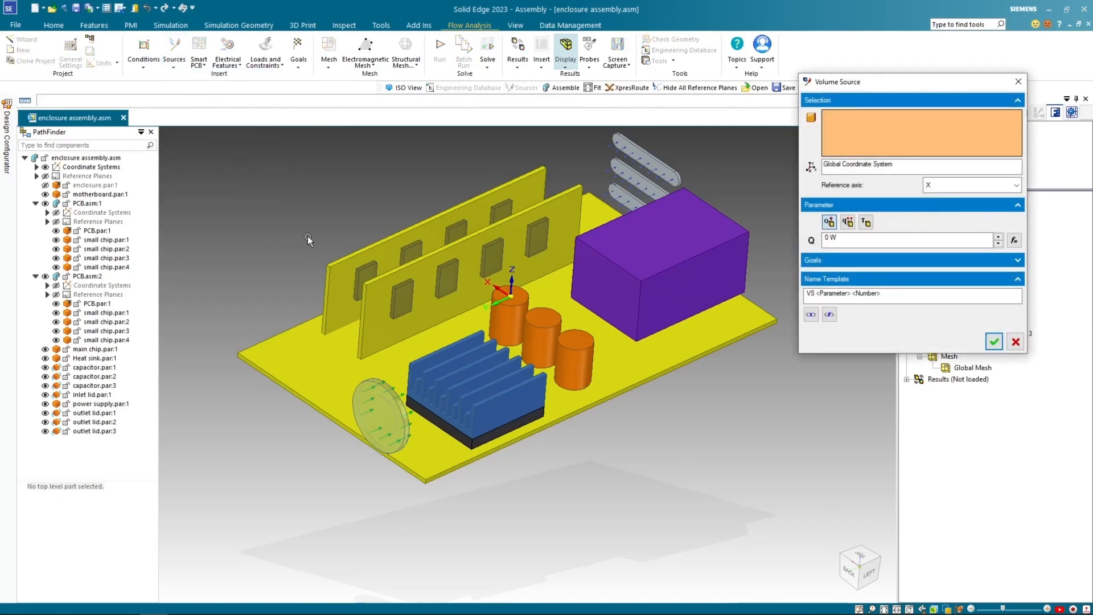
{"action": "left_click", "coordinate": [676, 278]}
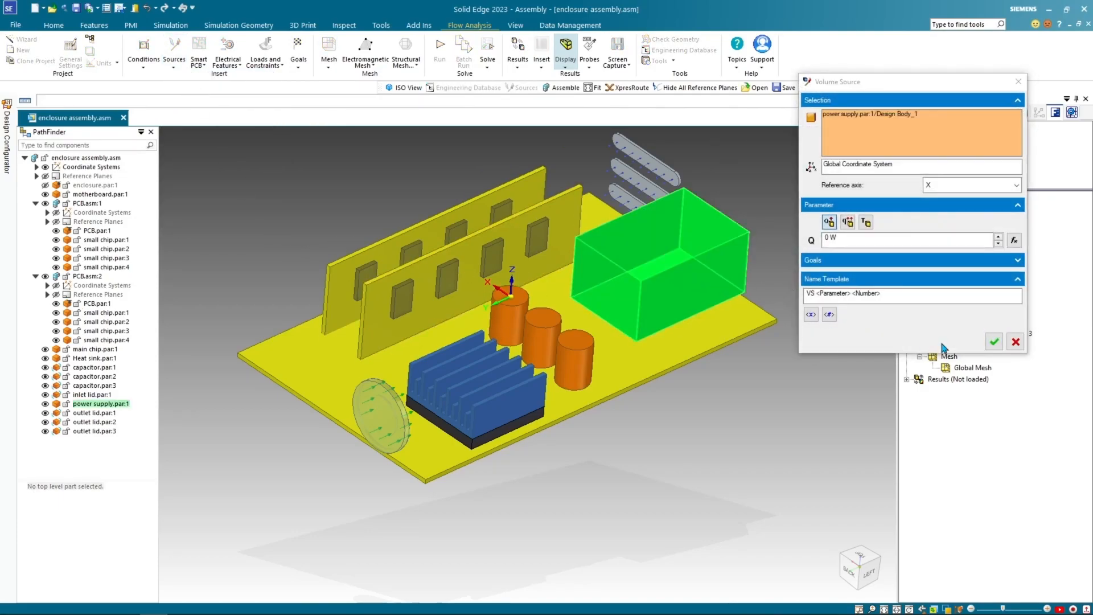
{"action": "left_click", "coordinate": [898, 294]}
{"action": "type", "text": "o"}
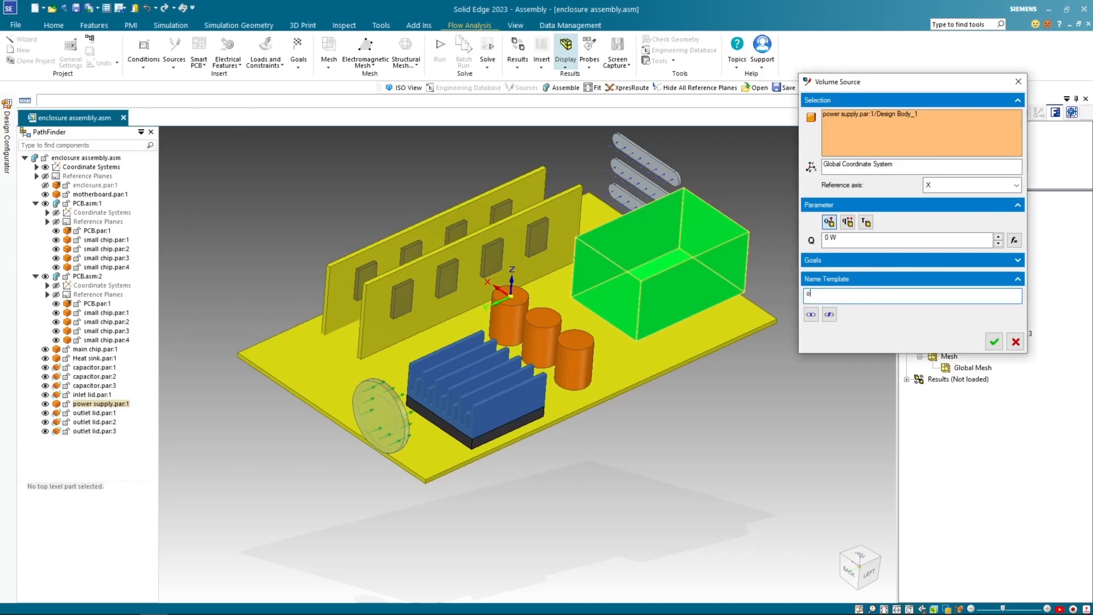
{"action": "key", "text": "BackSpace"}
{"action": "type", "text": "Power Supply"}
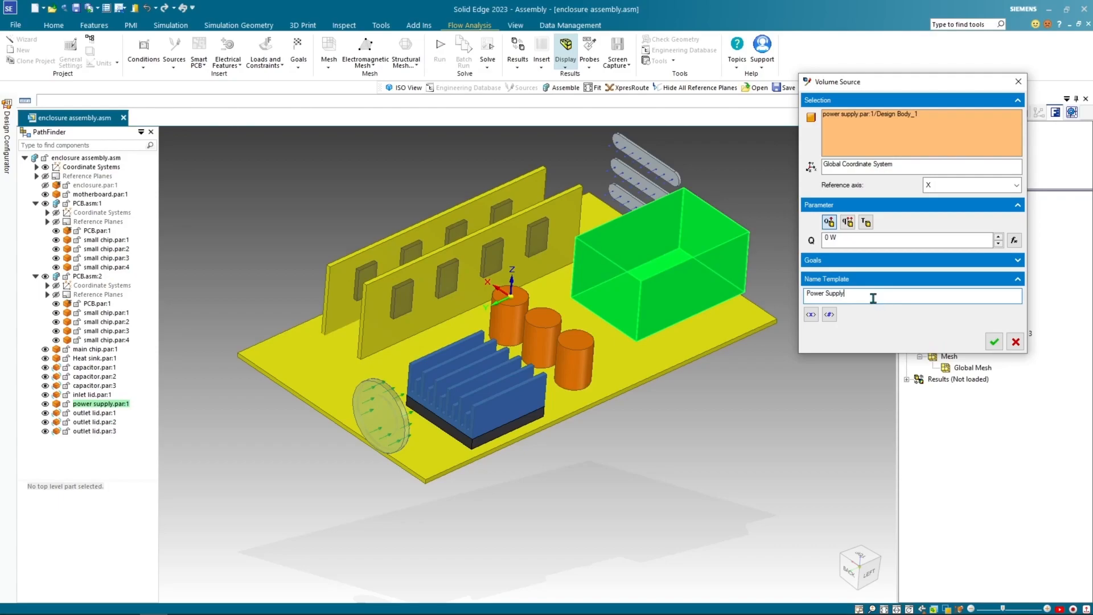
Define the power supply source by temperature at 120 F and create it.
{"action": "left_click", "coordinate": [866, 222]}
{"action": "triple_click", "coordinate": [864, 236]}
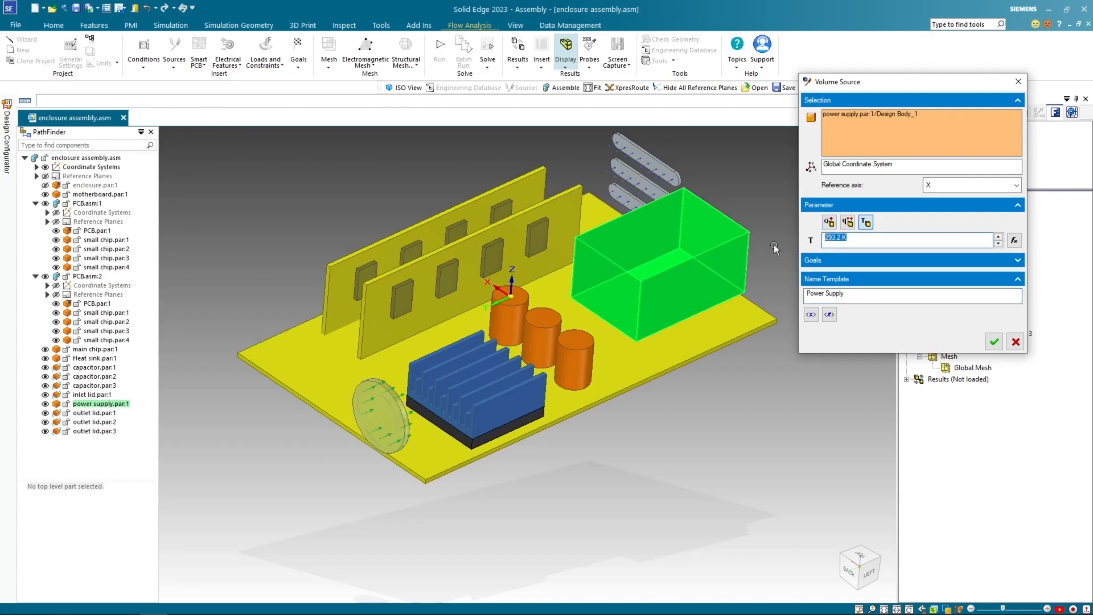
{"action": "type", "text": "120 F"}
{"action": "left_click", "coordinate": [1000, 341]}
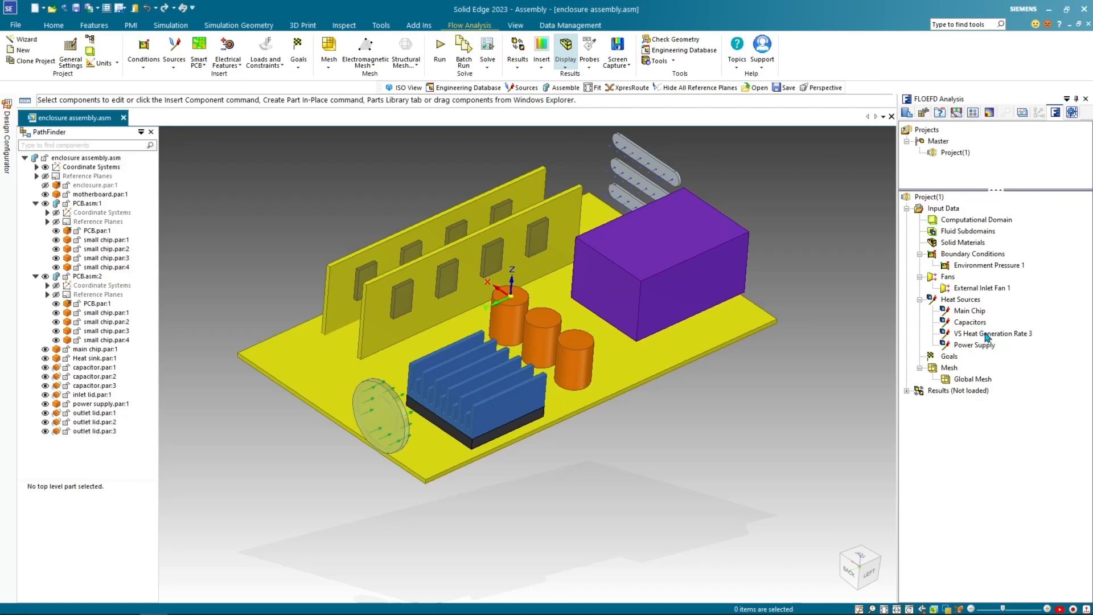
Rename the heat source assigned to the eight small chips as Small Chips.
{"action": "left_click", "coordinate": [984, 334]}
{"action": "right_click", "coordinate": [984, 330]}
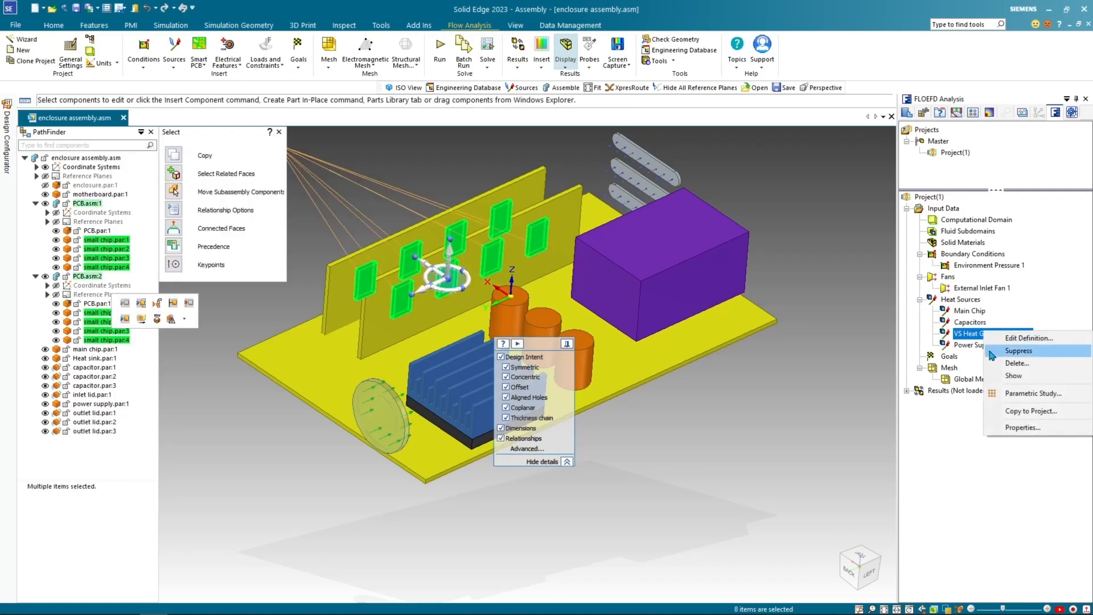
{"action": "left_click", "coordinate": [1019, 427]}
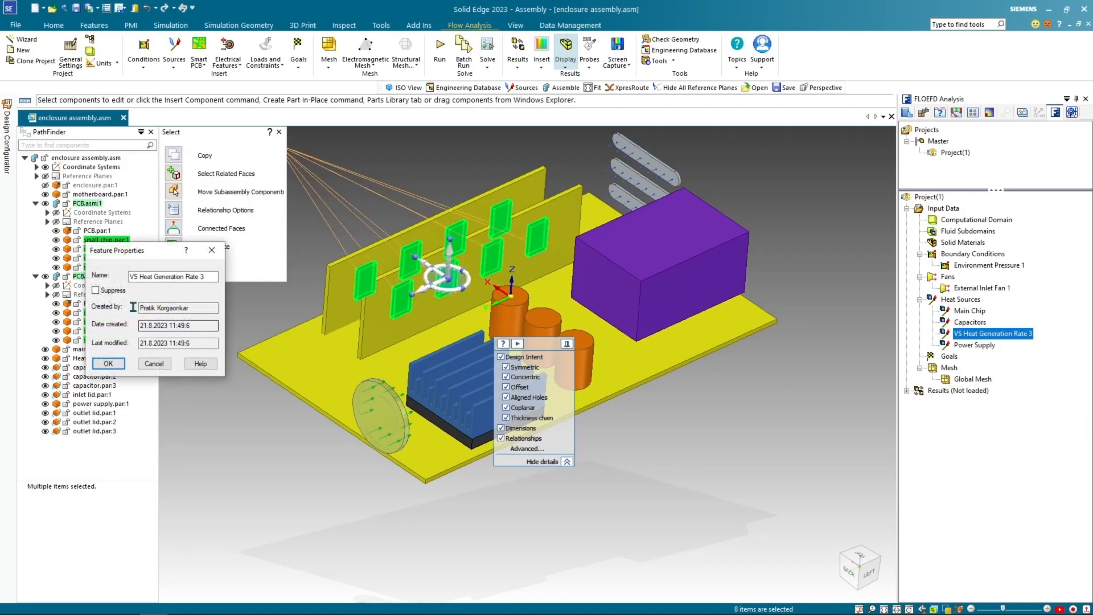
{"action": "left_click_drag", "start_coordinate": [115, 254], "coordinate": [735, 222]}
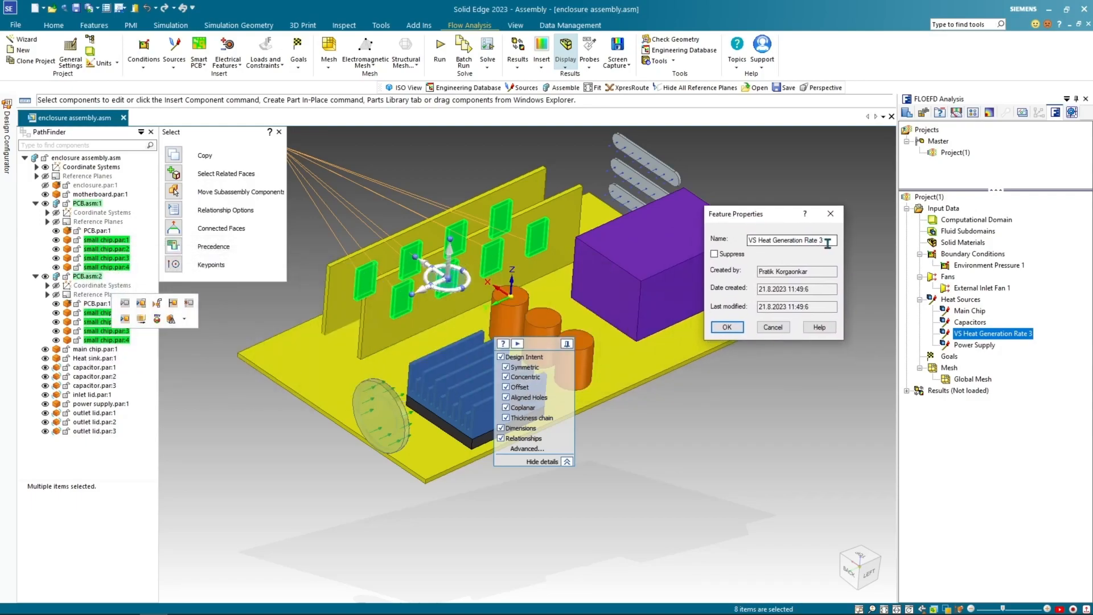
{"action": "left_click_drag", "start_coordinate": [830, 240], "coordinate": [702, 244]}
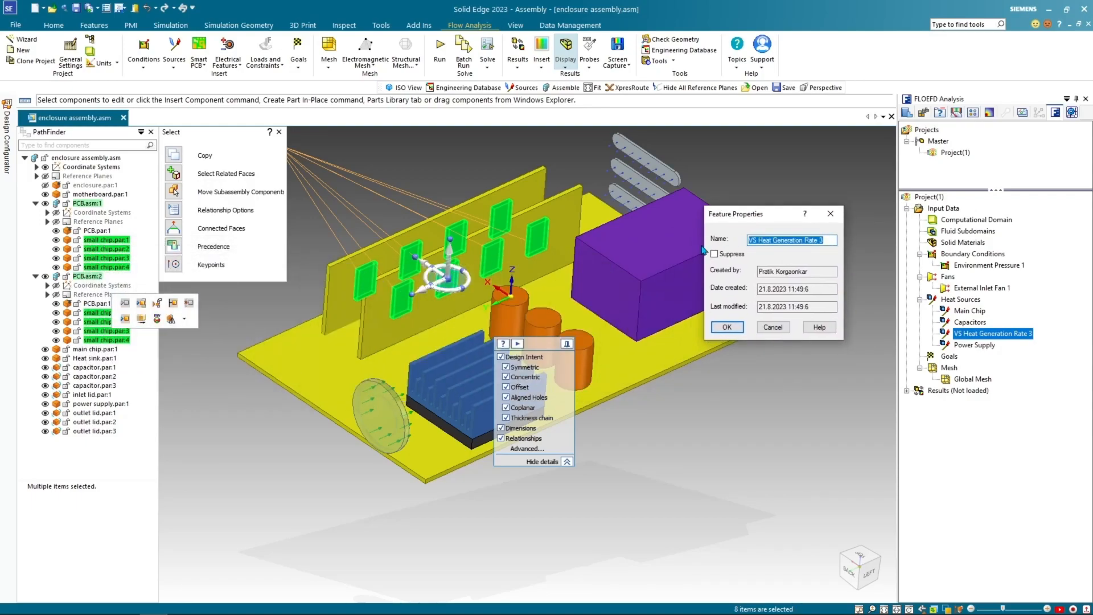
{"action": "type", "text": "Small Chips"}
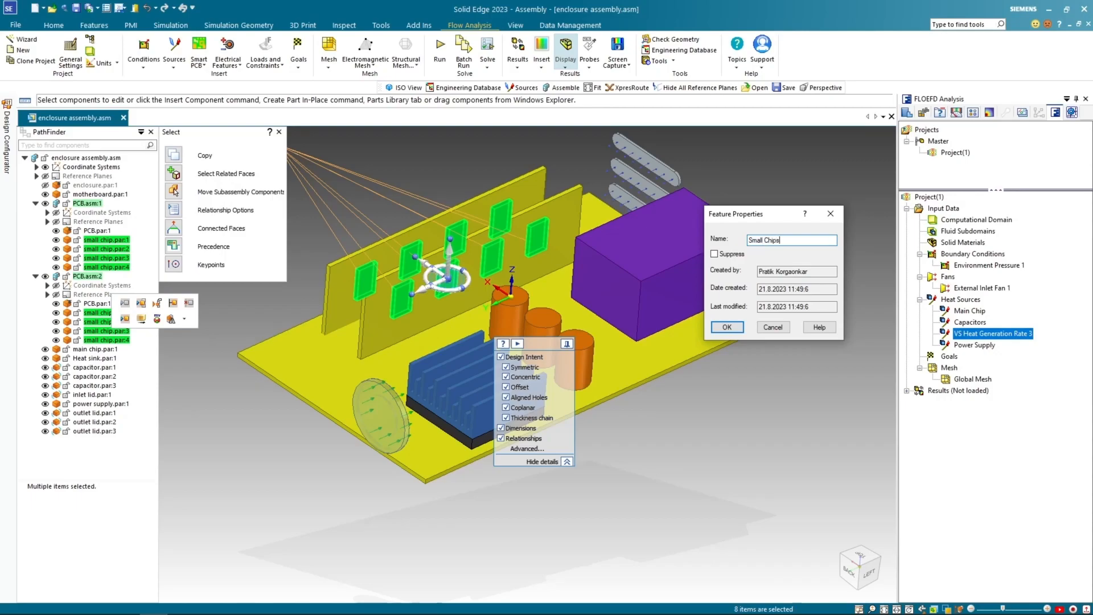
{"action": "left_click", "coordinate": [727, 327]}
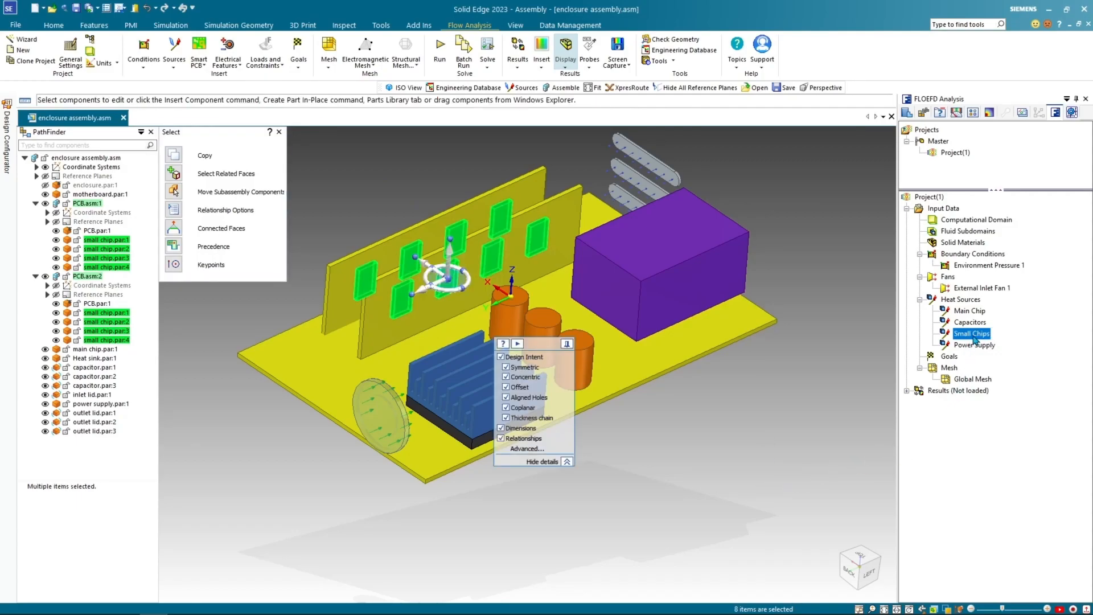
{"action": "key", "text": "Escape"}
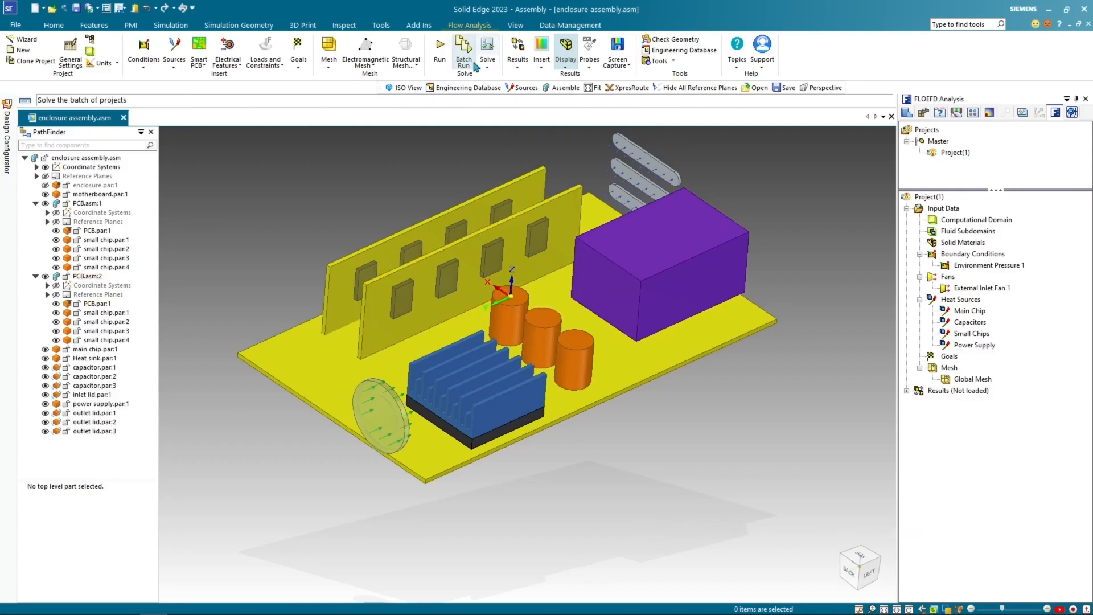
Examine the item properties of the user-defined solid tutorial PCB in the Engineering Database, and close the database.
{"action": "left_click", "coordinate": [684, 54]}
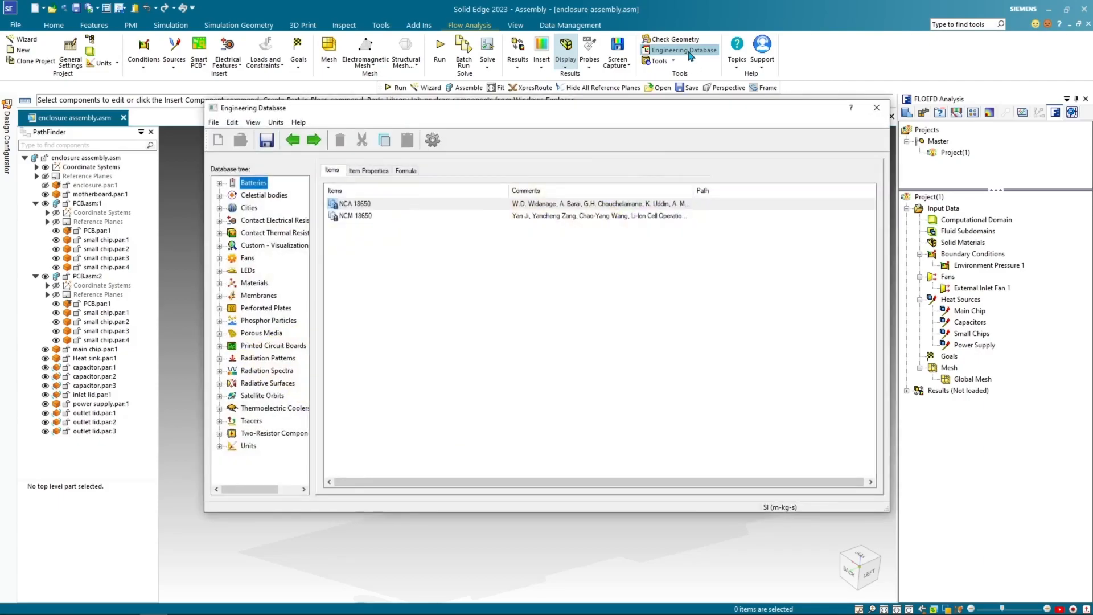
{"action": "left_click", "coordinate": [219, 284]}
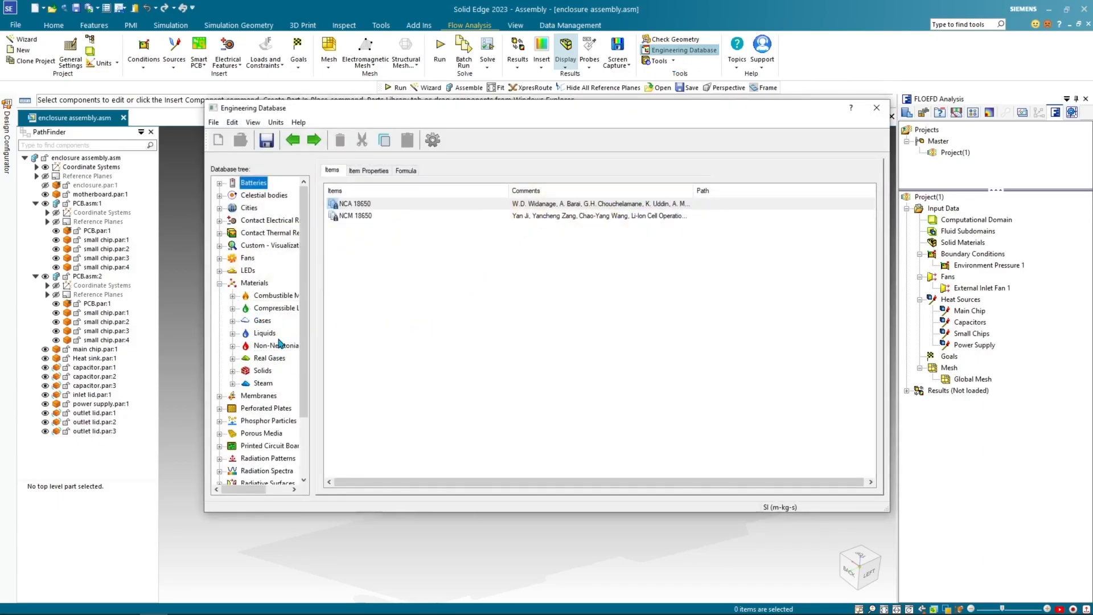
{"action": "left_click", "coordinate": [232, 370]}
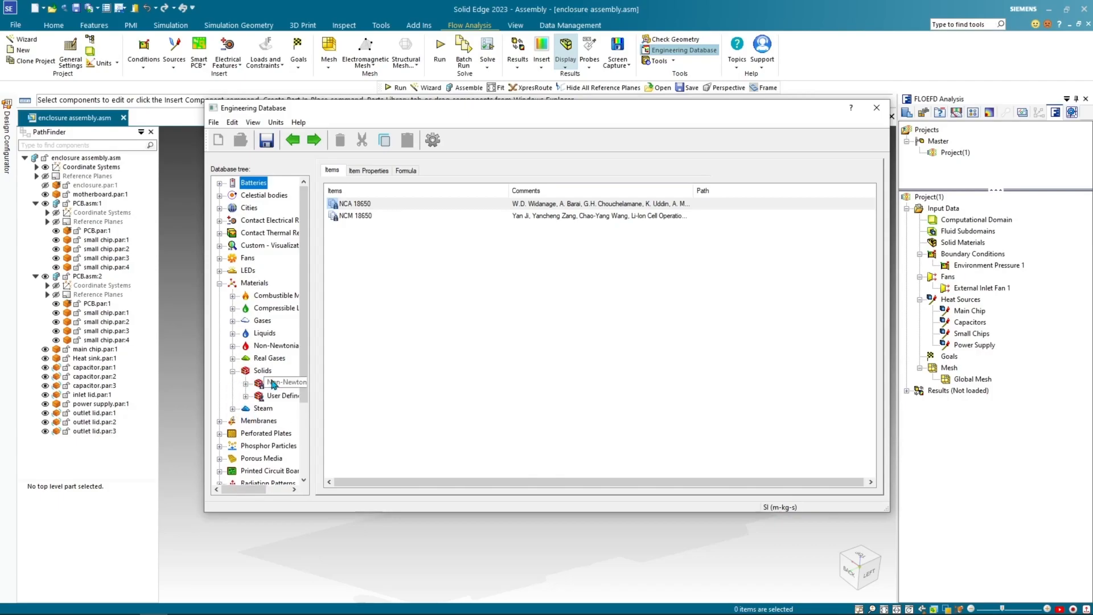
{"action": "left_click", "coordinate": [283, 396]}
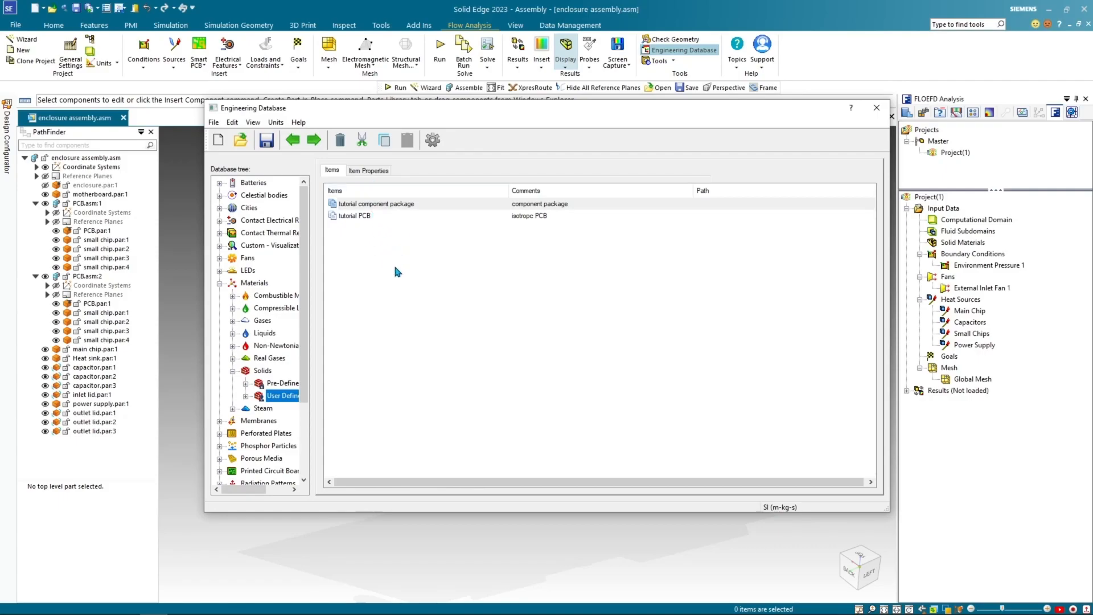
{"action": "left_click", "coordinate": [372, 217]}
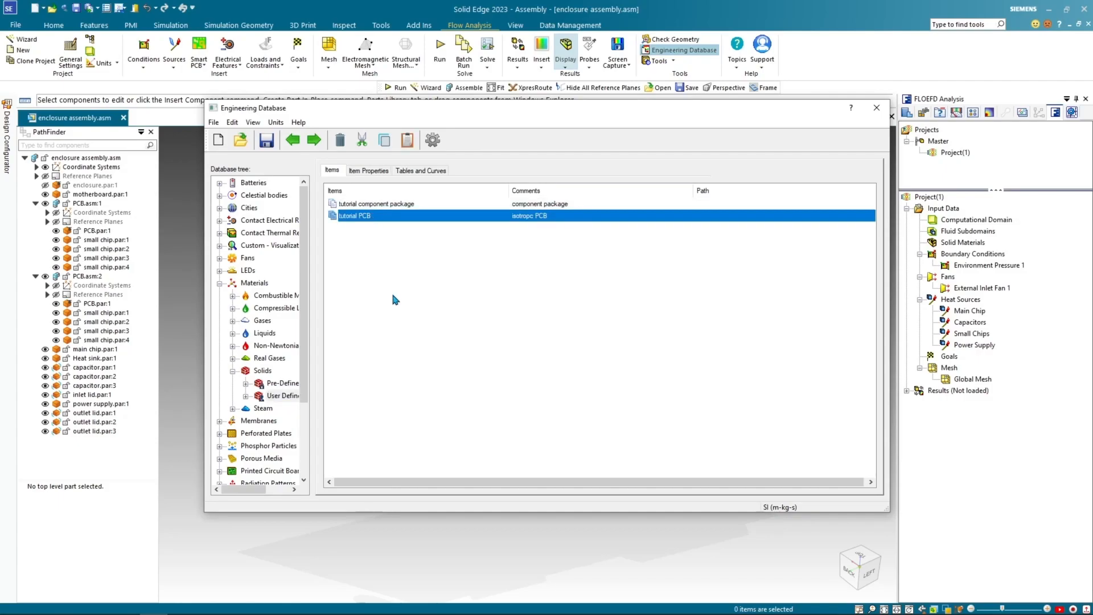
{"action": "left_click", "coordinate": [380, 171]}
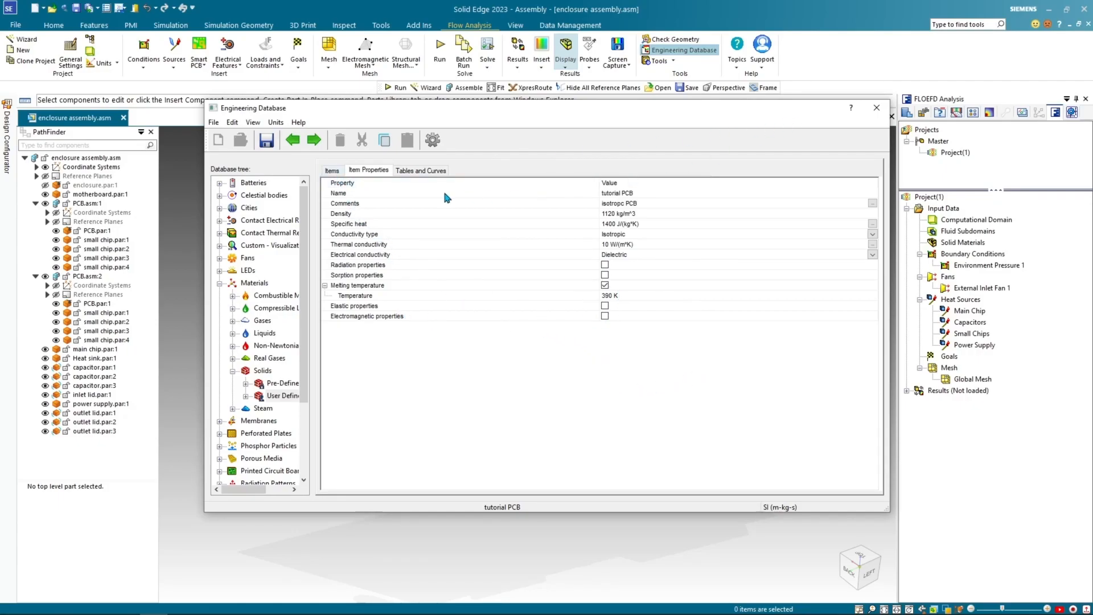
{"action": "left_click", "coordinate": [877, 109]}
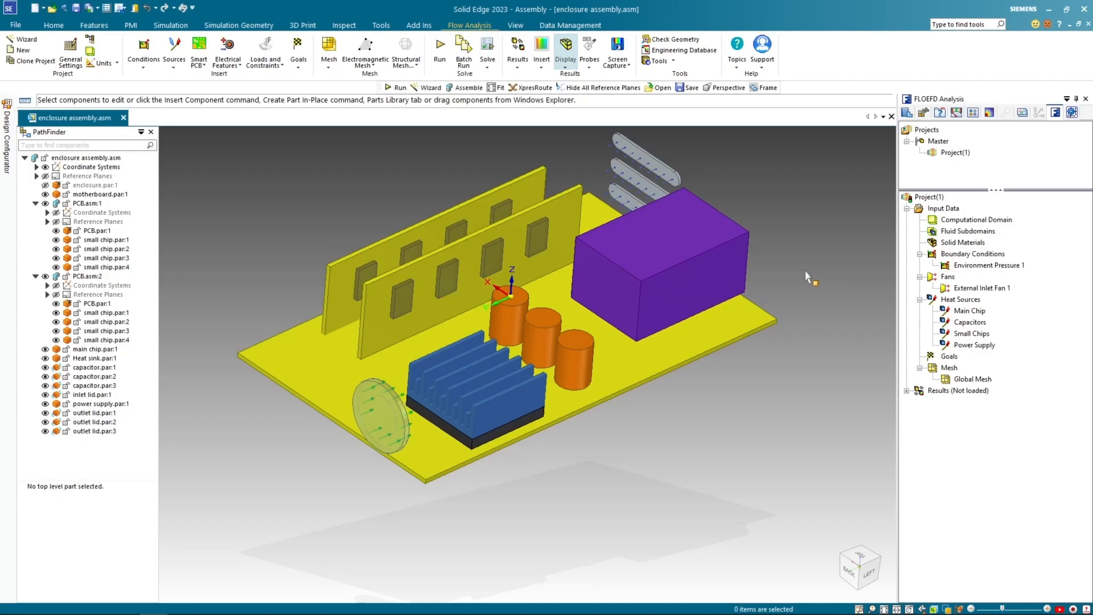
Assign the user-defined solid material tutorial PCB to the motherboard and the PCB parts of both PCB subassemblies.
{"action": "right_click", "coordinate": [962, 243]}
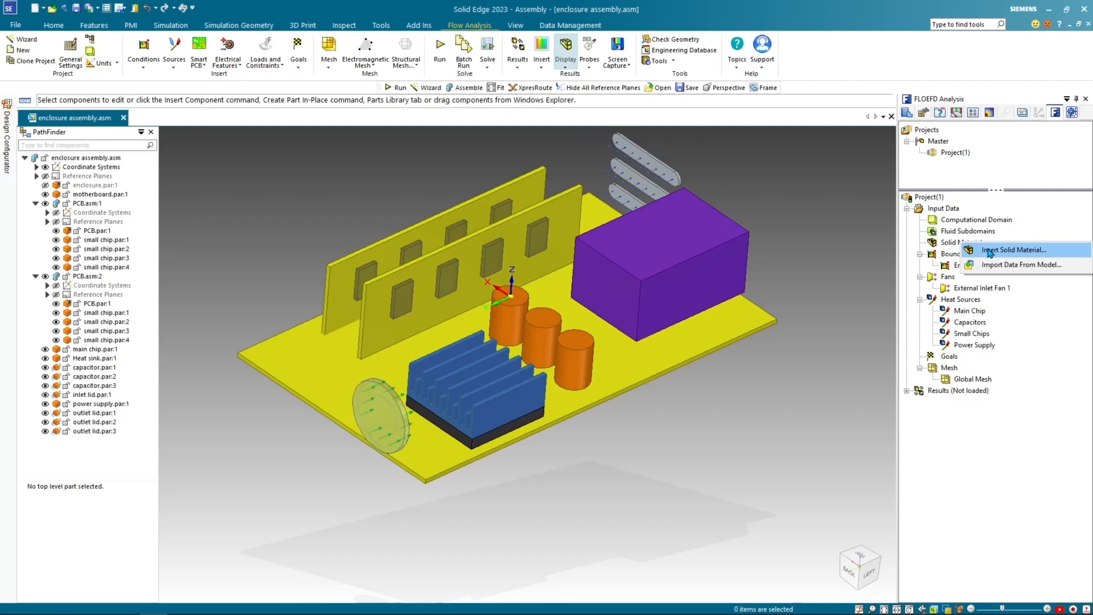
{"action": "left_click", "coordinate": [990, 252]}
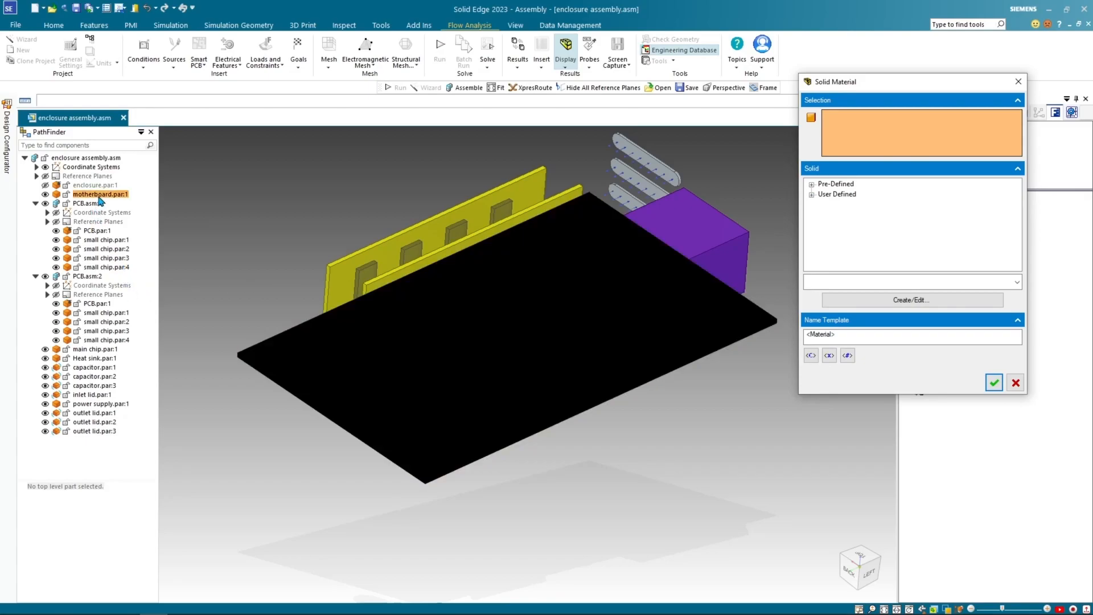
{"action": "left_click", "coordinate": [98, 195]}
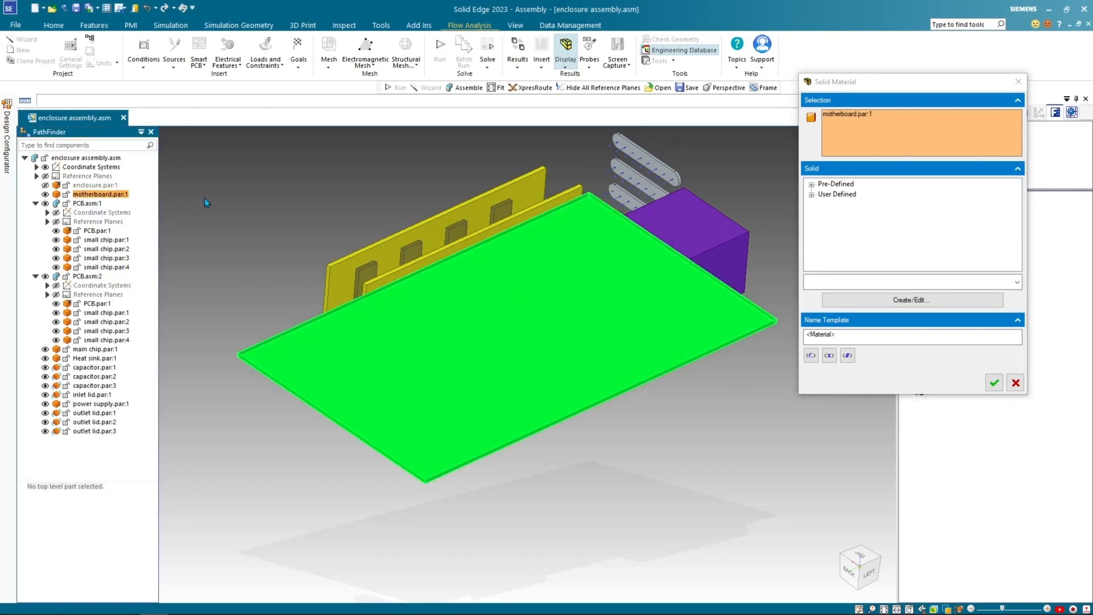
{"action": "left_click", "coordinate": [97, 231]}
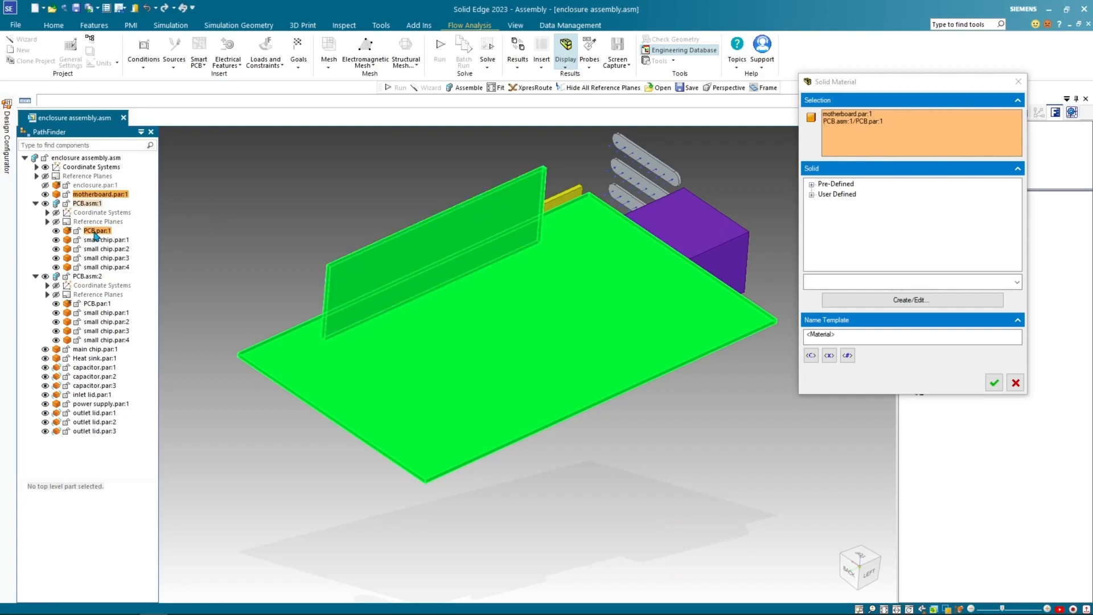
{"action": "left_click", "coordinate": [97, 303]}
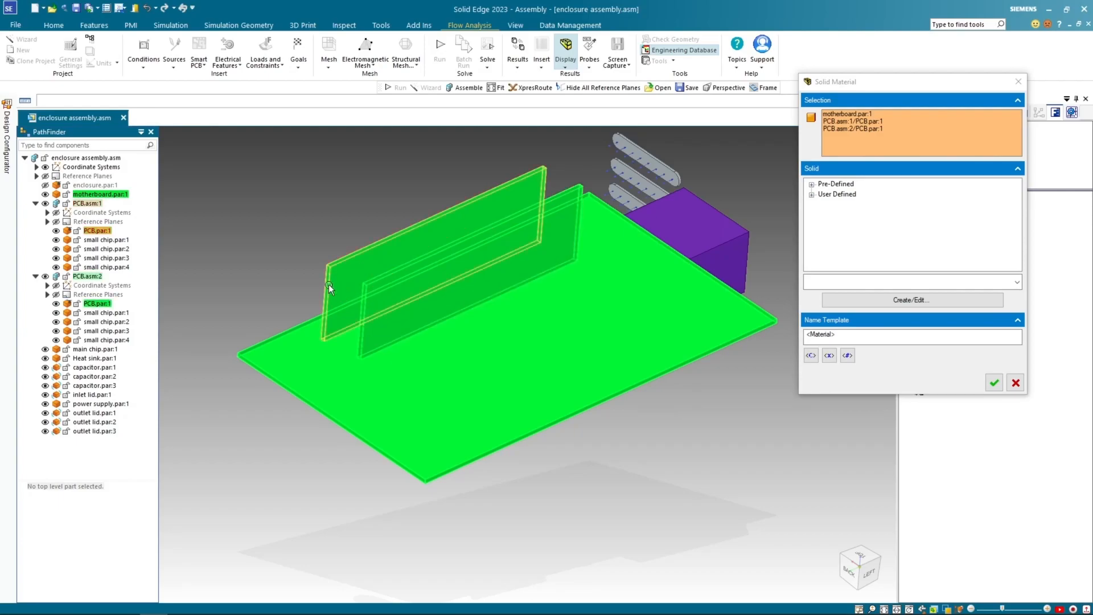
{"action": "left_click", "coordinate": [812, 194]}
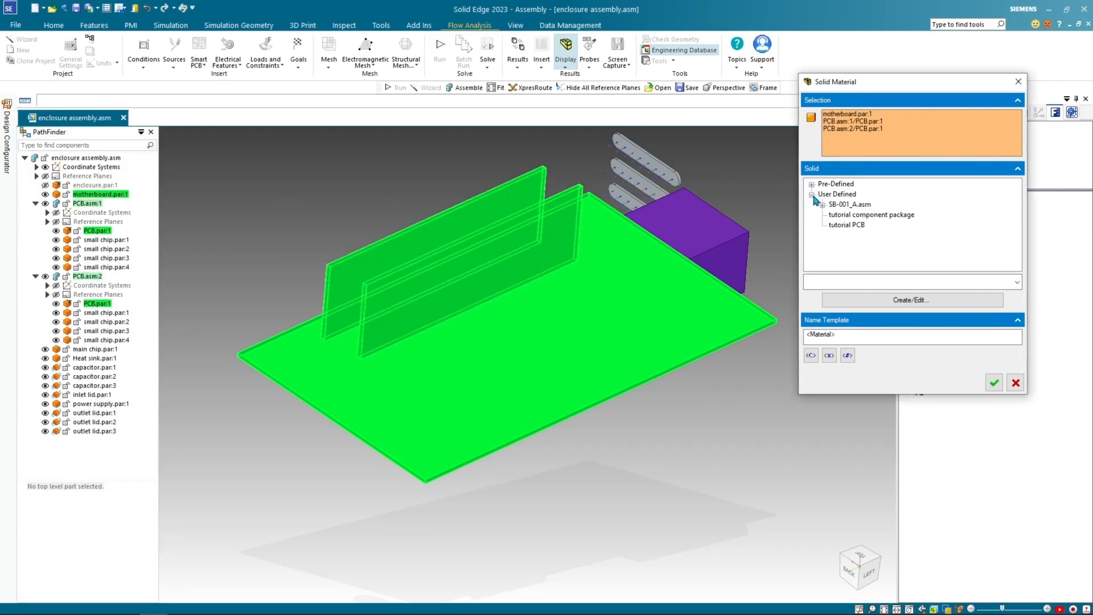
{"action": "left_click", "coordinate": [847, 225]}
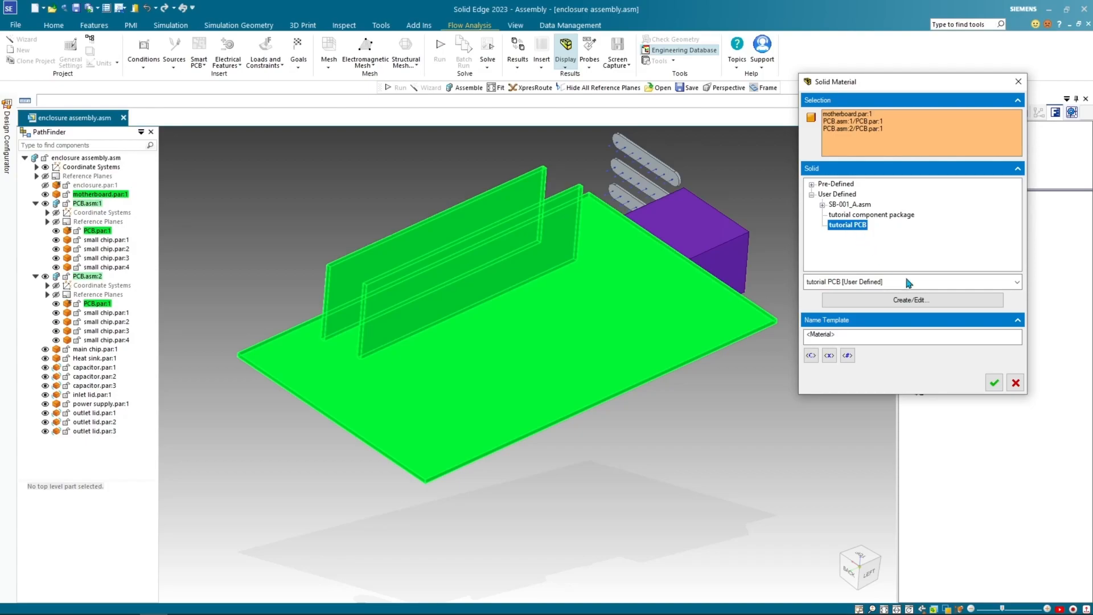
{"action": "left_click", "coordinate": [993, 383]}
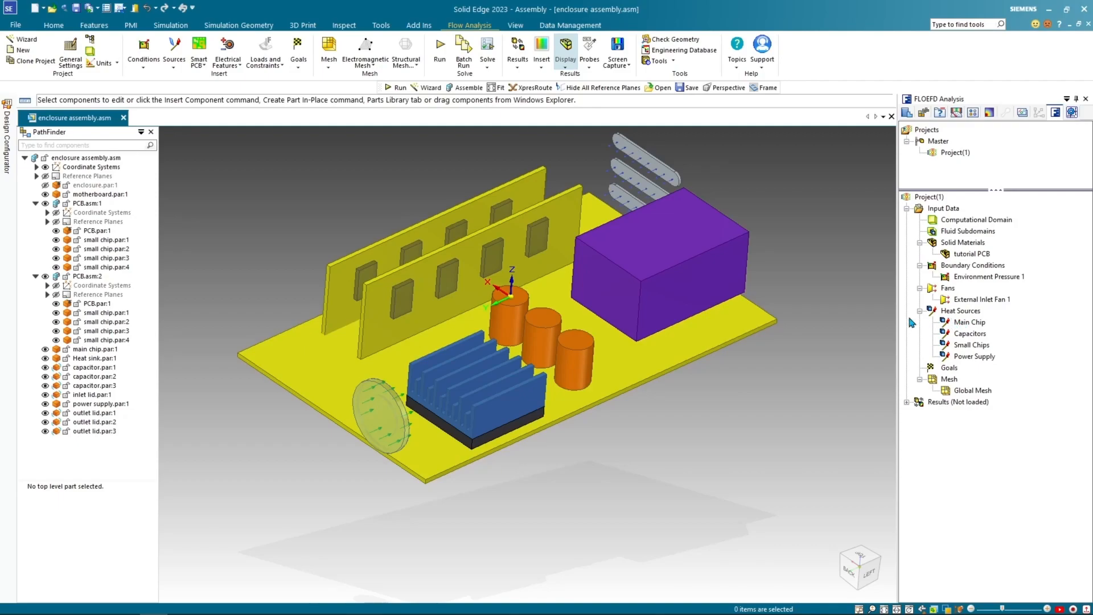
Assign the user-defined solid material tutorial component package to the main chip and all eight small chips.
{"action": "right_click", "coordinate": [962, 250]}
{"action": "left_click", "coordinate": [973, 253]}
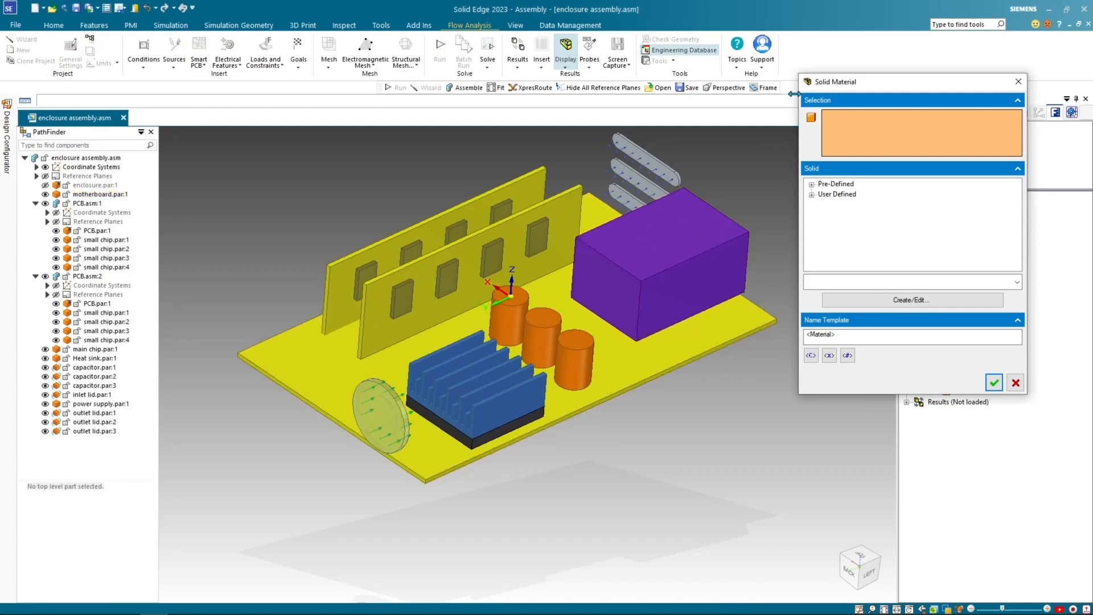
{"action": "left_click_drag", "start_coordinate": [866, 81], "coordinate": [709, 79]}
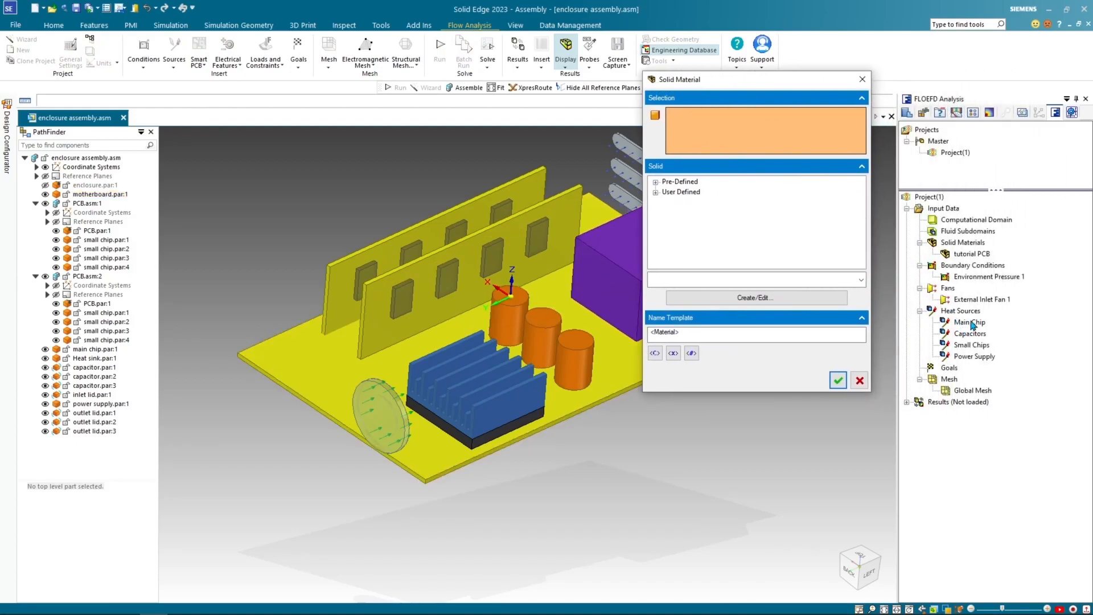
{"action": "left_click", "coordinate": [971, 345]}
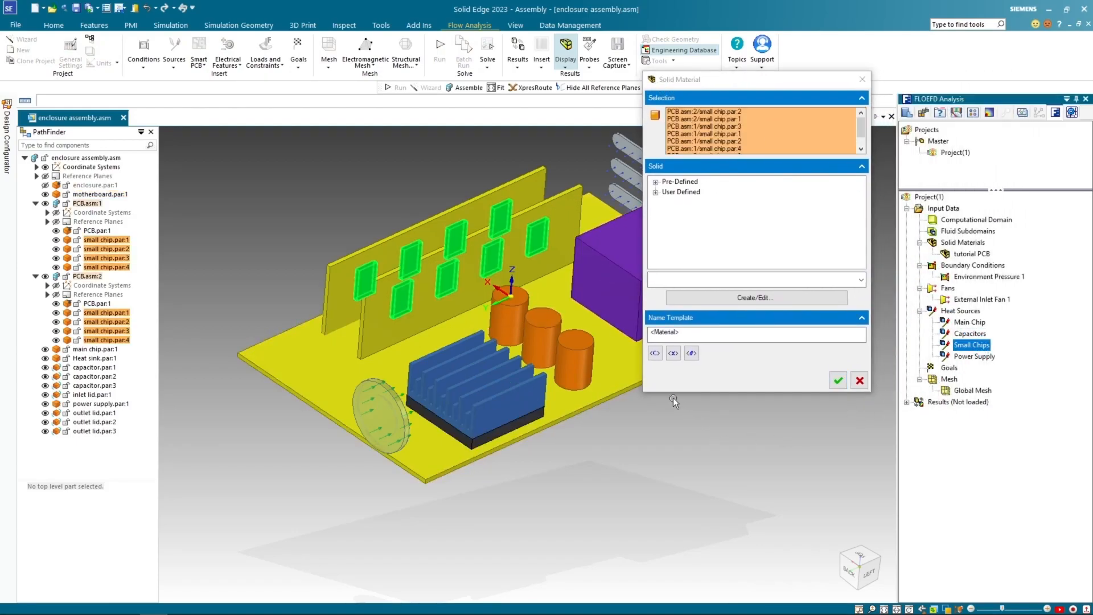
{"action": "scroll", "coordinate": [772, 127], "scroll_direction": "down", "scroll_amount": 1}
{"action": "scroll", "coordinate": [772, 126], "scroll_direction": "up", "scroll_amount": 1}
{"action": "scroll", "coordinate": [773, 127], "scroll_direction": "down", "scroll_amount": 1}
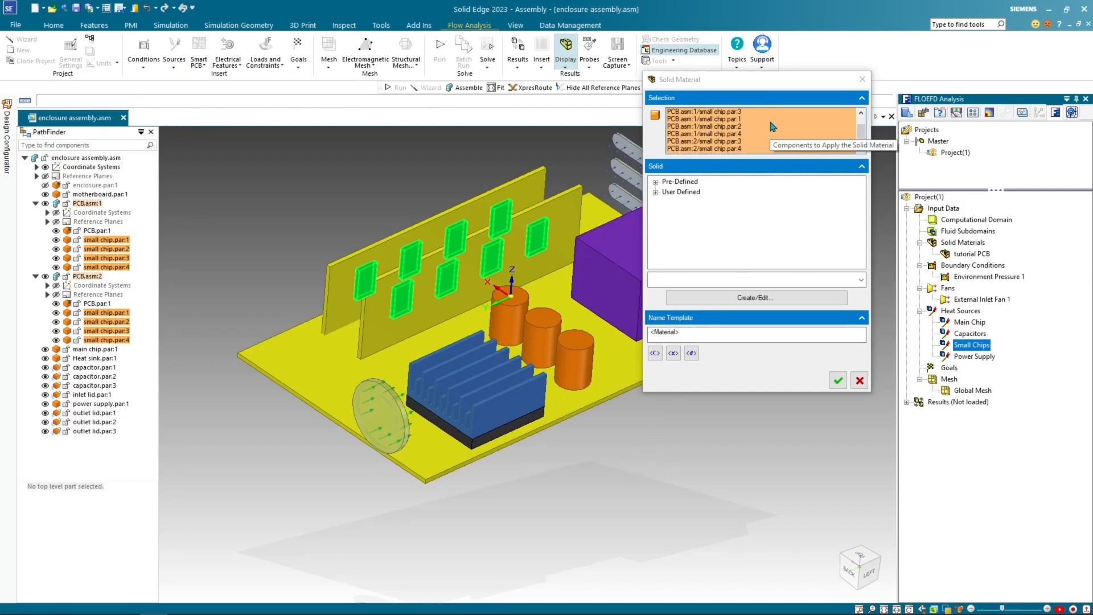
{"action": "left_click", "coordinate": [972, 323]}
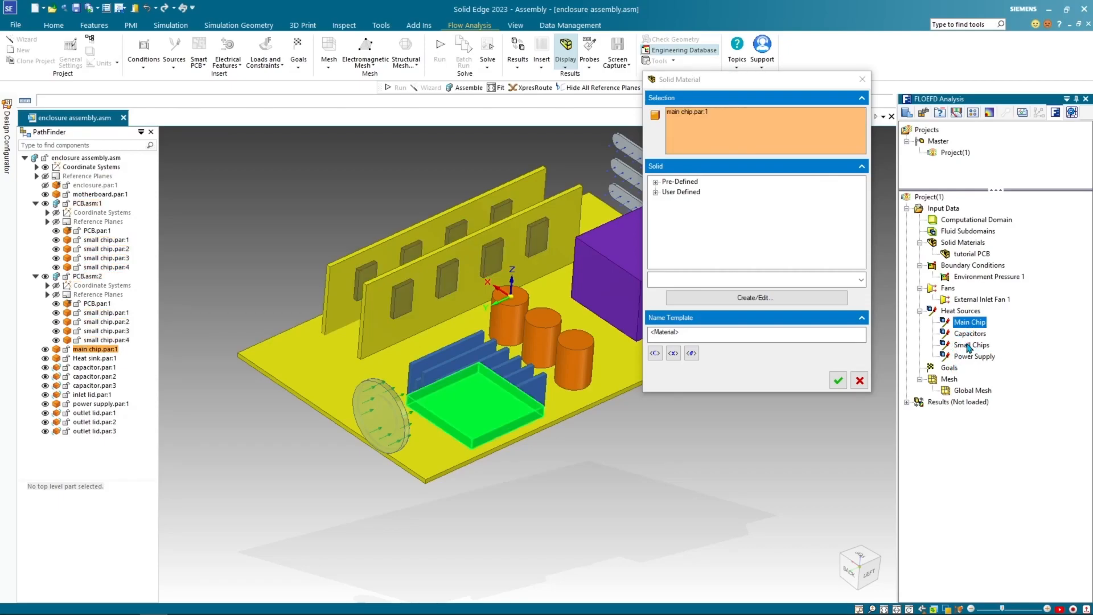
{"action": "left_click", "coordinate": [971, 345], "text": "ctrl"}
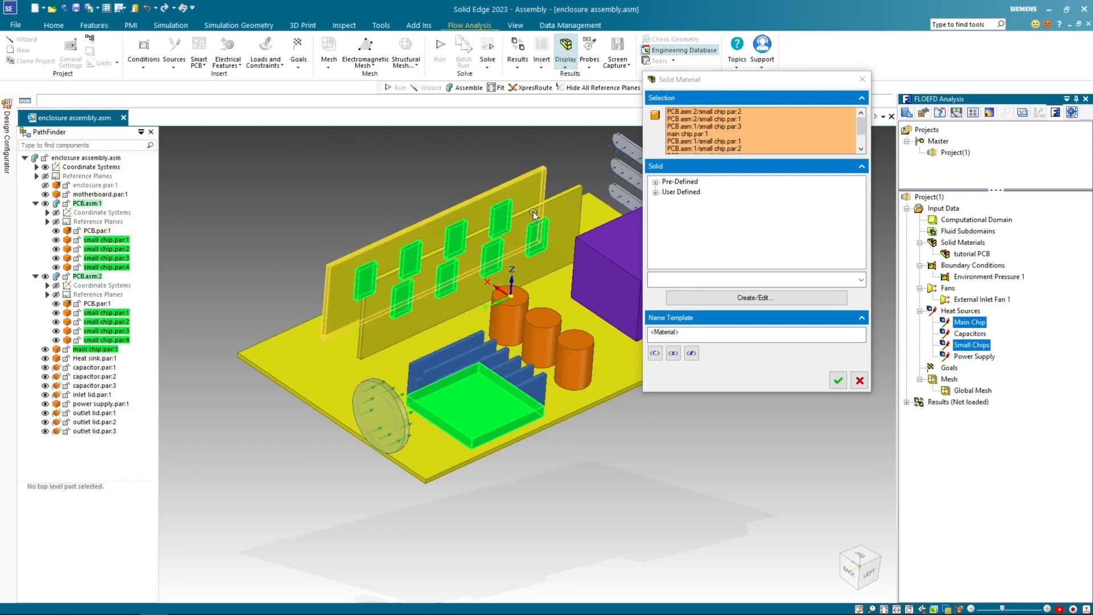
{"action": "left_click", "coordinate": [656, 193]}
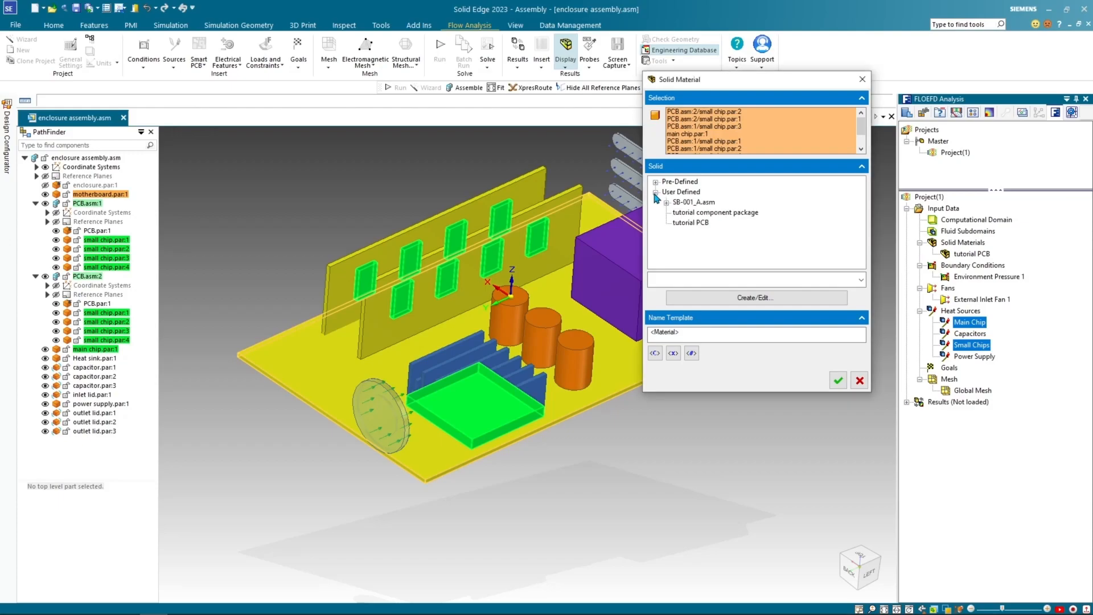
{"action": "left_click", "coordinate": [716, 212]}
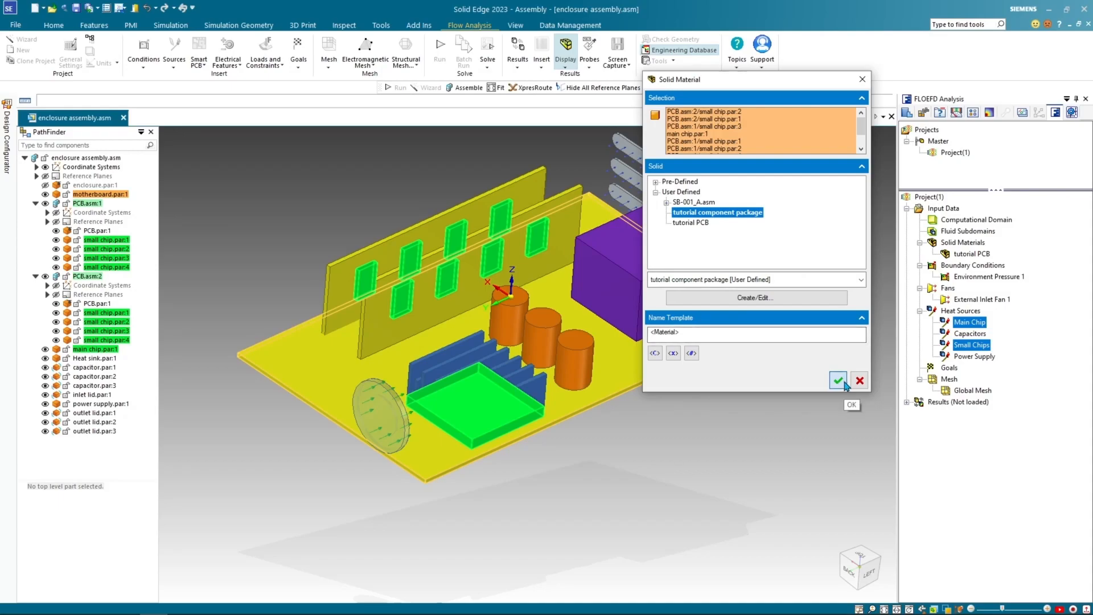
{"action": "left_click", "coordinate": [838, 380]}
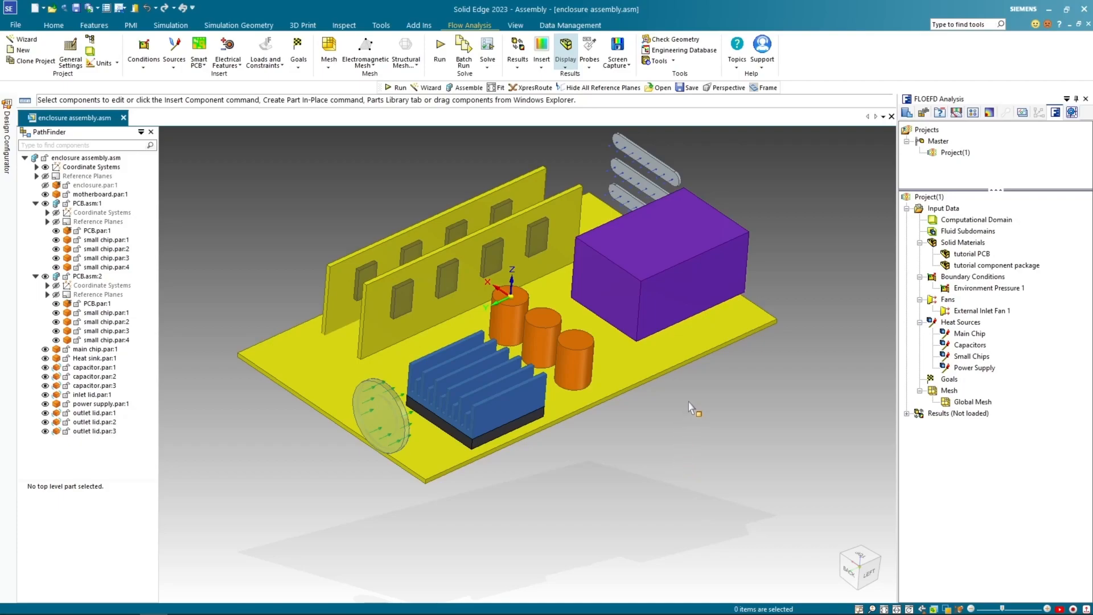
Assign the pre-defined metal Aluminum as solid material to the power supply, the inlet lid and the heat sink.
{"action": "left_click", "coordinate": [99, 358]}
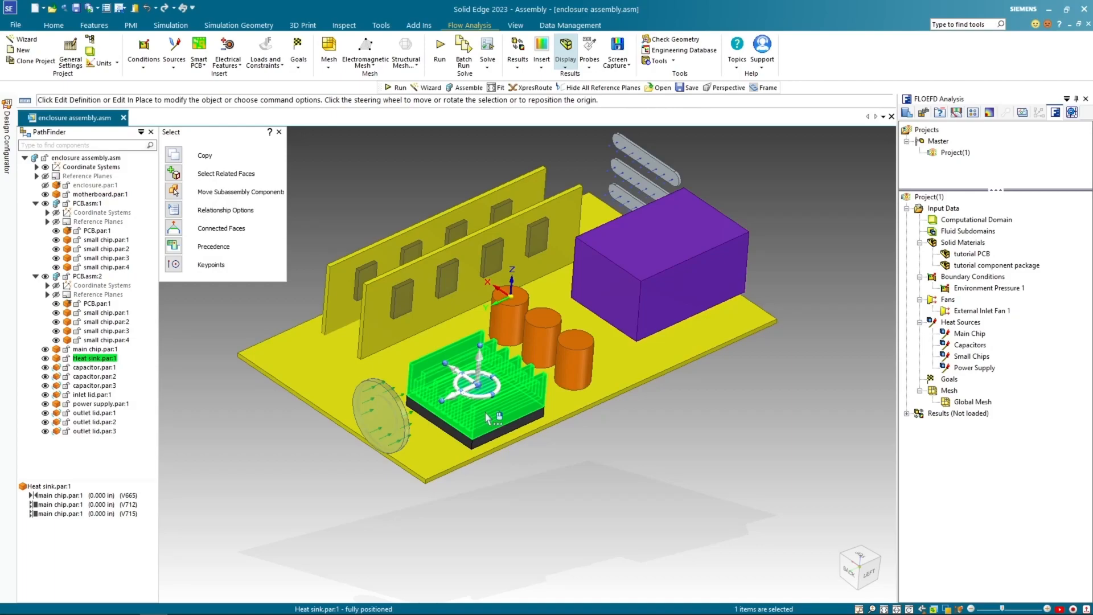
{"action": "left_click", "coordinate": [656, 481]}
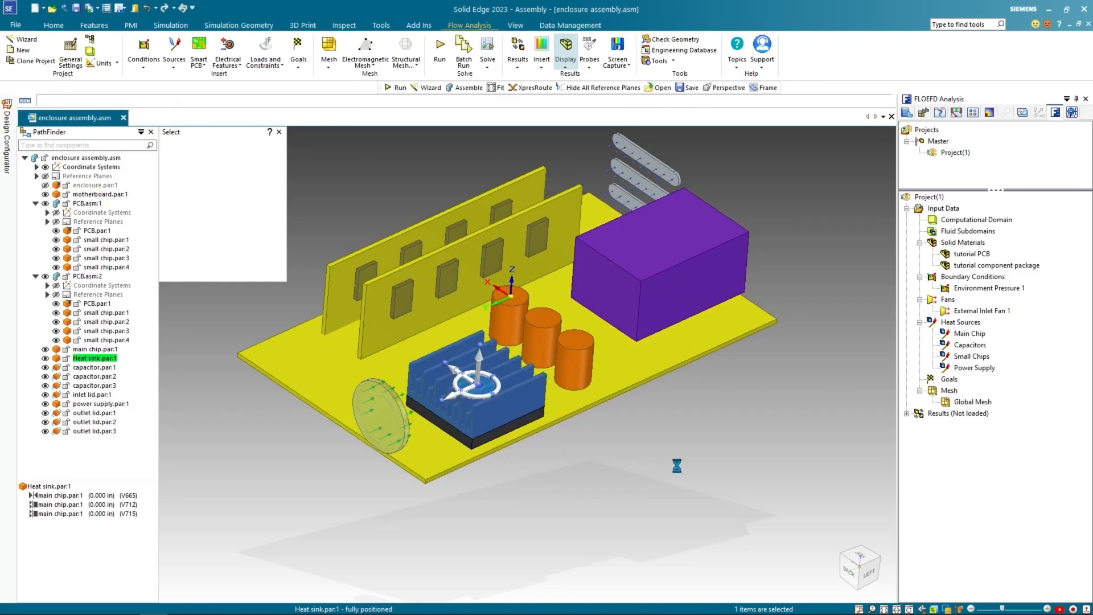
{"action": "right_click", "coordinate": [962, 244]}
{"action": "left_click", "coordinate": [994, 251]}
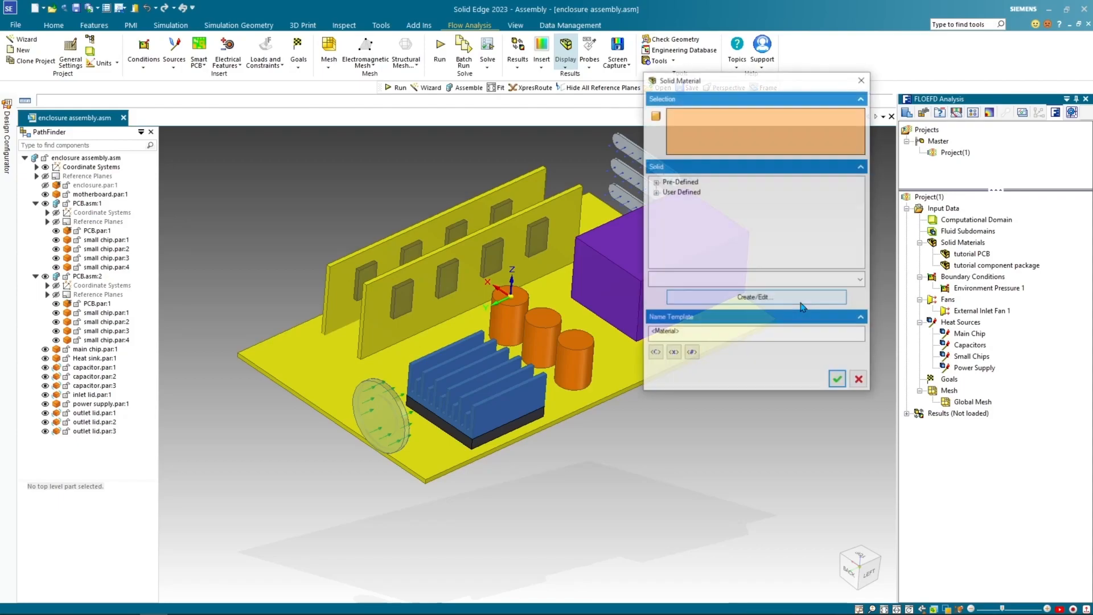
{"action": "left_click", "coordinate": [77, 404]}
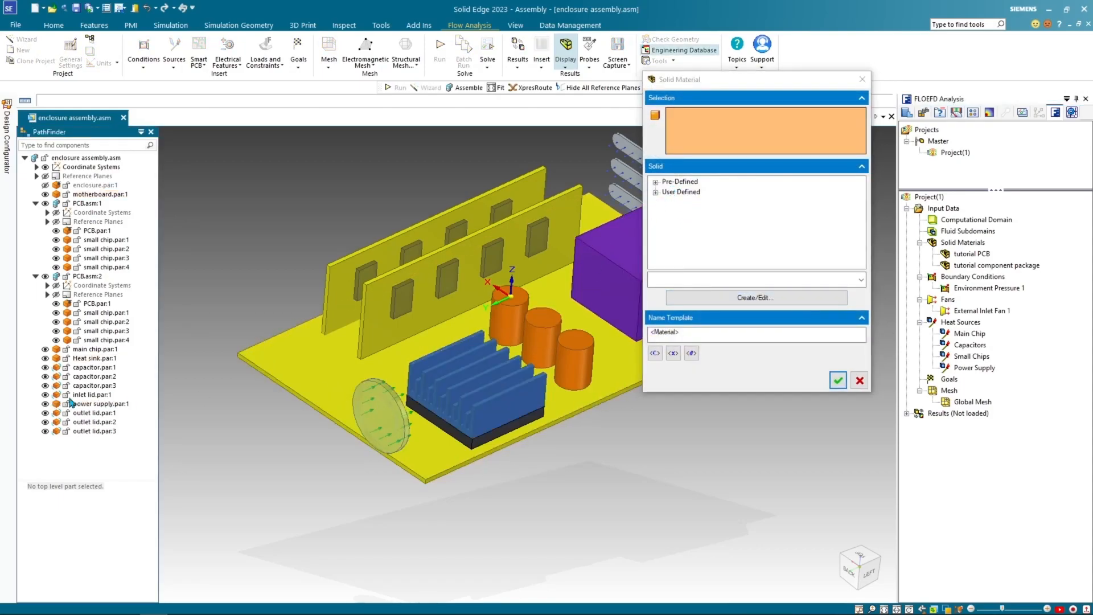
{"action": "left_click", "coordinate": [79, 395]}
{"action": "left_click", "coordinate": [80, 360]}
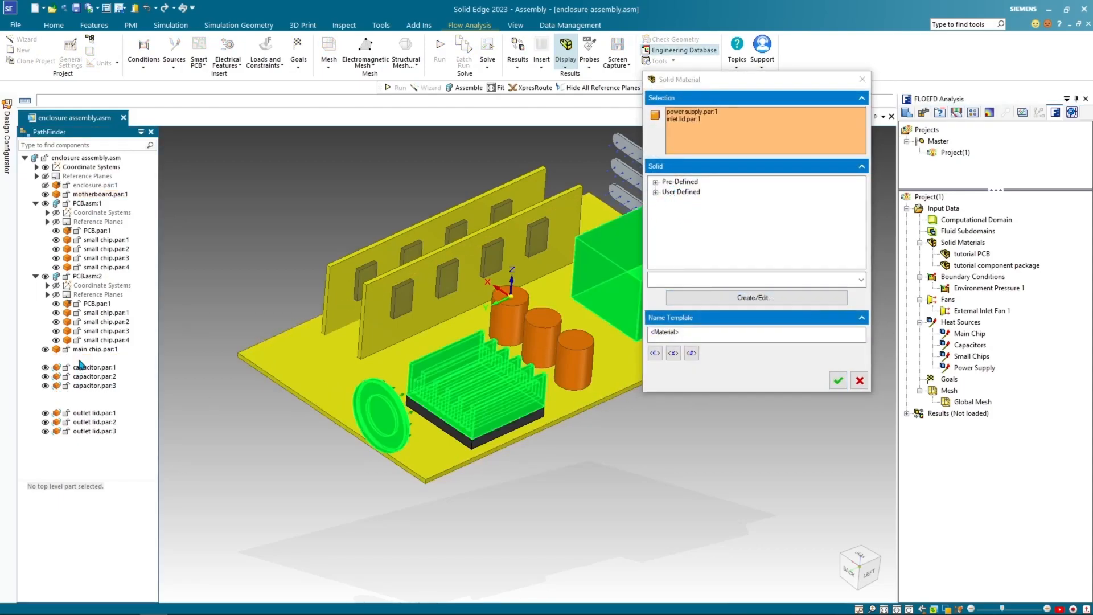
{"action": "left_click", "coordinate": [656, 182]}
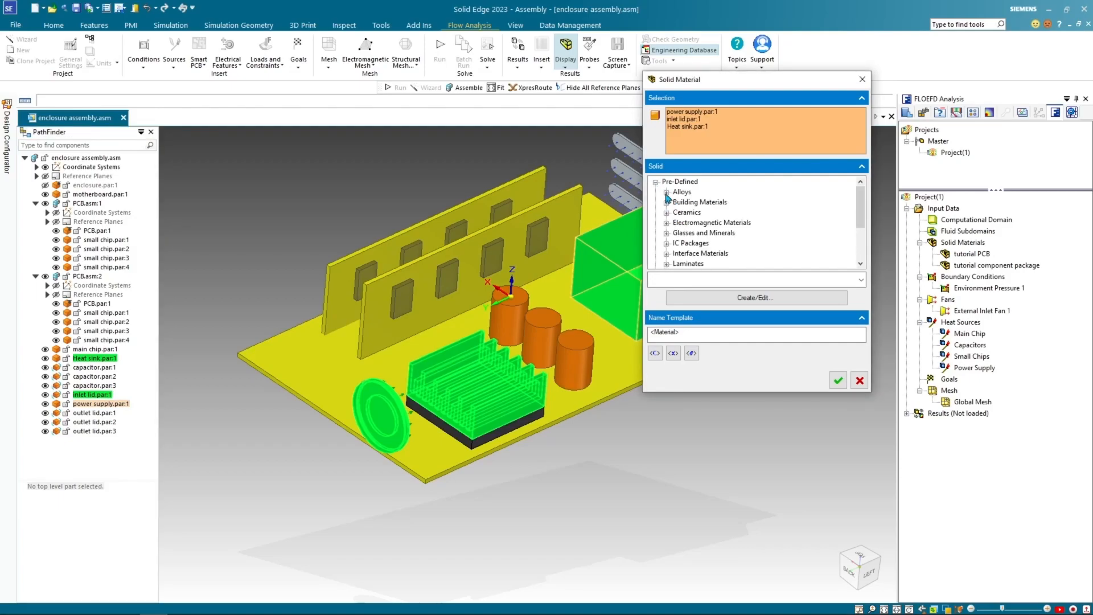
{"action": "left_click", "coordinate": [667, 193]}
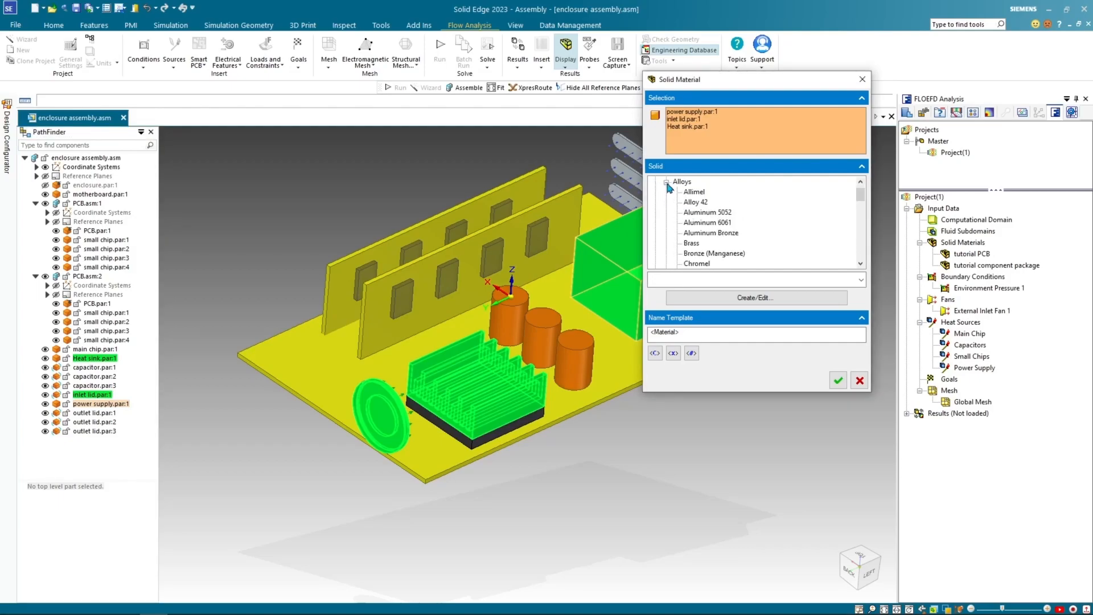
{"action": "left_click", "coordinate": [667, 182]}
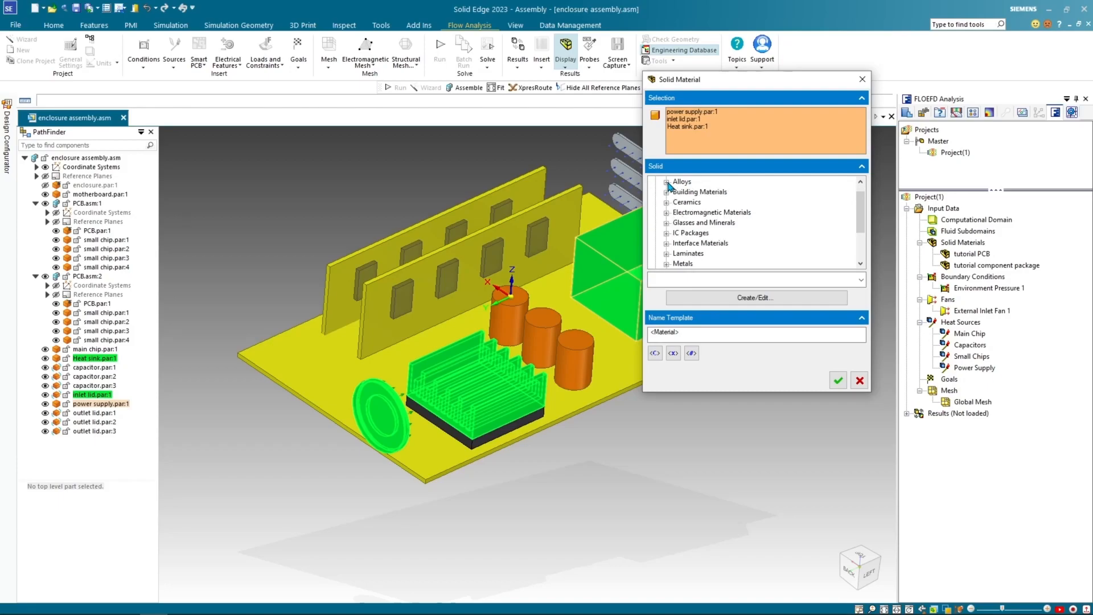
{"action": "scroll", "coordinate": [678, 193], "scroll_direction": "down", "scroll_amount": 1}
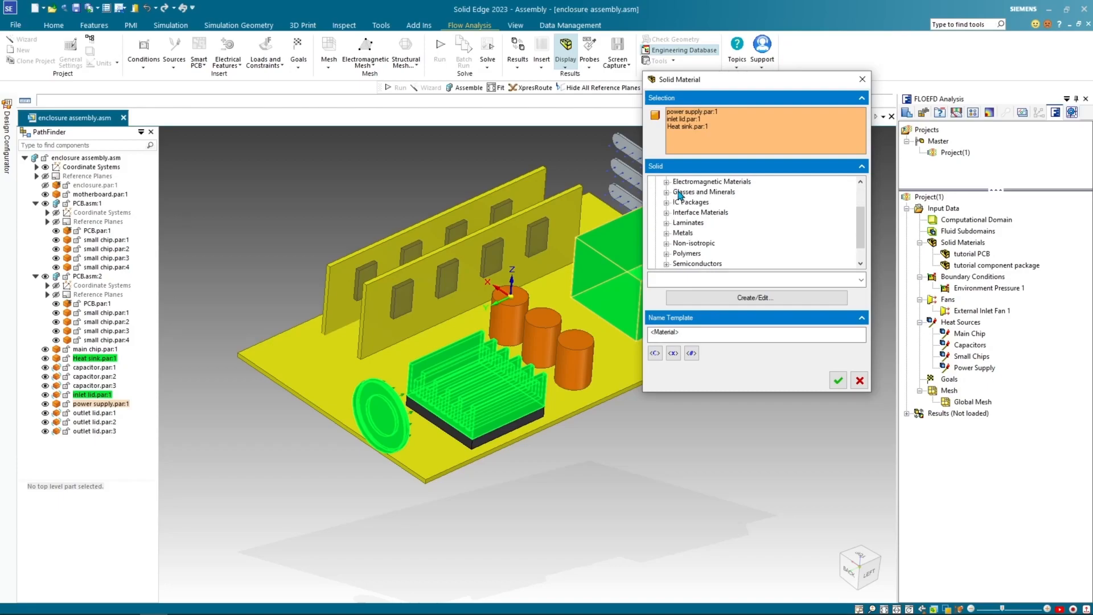
{"action": "left_click", "coordinate": [667, 232]}
{"action": "left_click", "coordinate": [699, 192]}
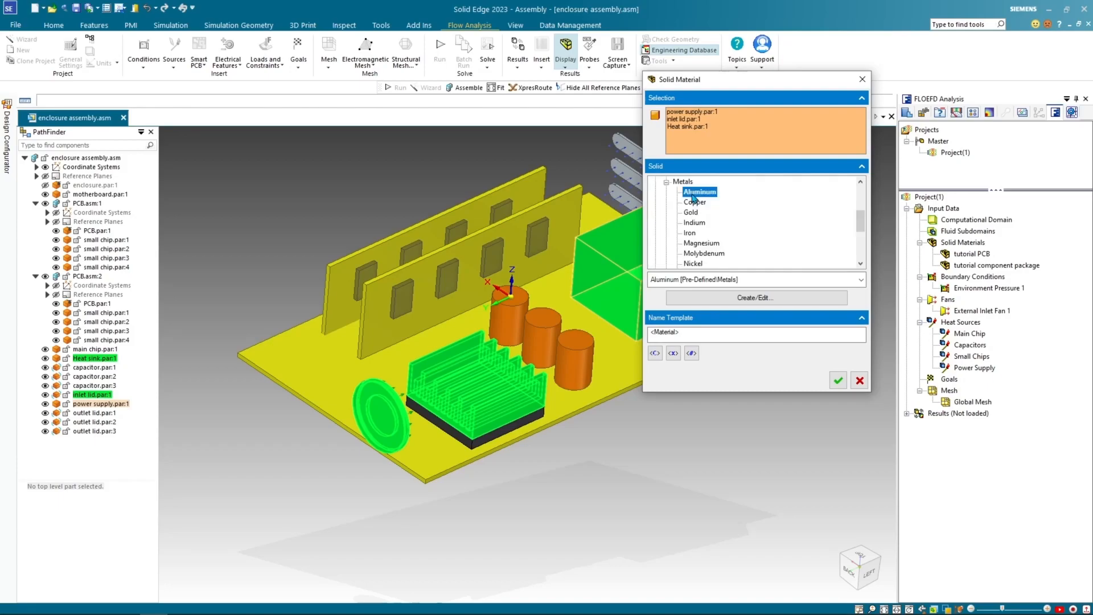
{"action": "left_click", "coordinate": [836, 379]}
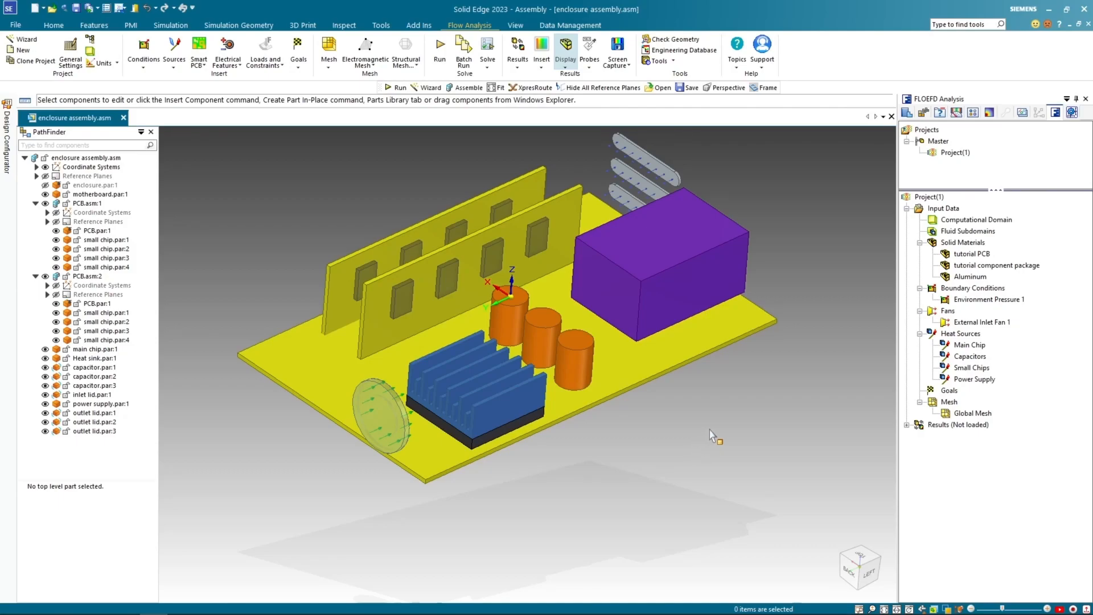
Define the pre-defined Insulator from Glasses and Minerals as solid material for the inlet lid and the three outlet lids.
{"action": "right_click", "coordinate": [971, 244]}
{"action": "left_click", "coordinate": [1002, 247]}
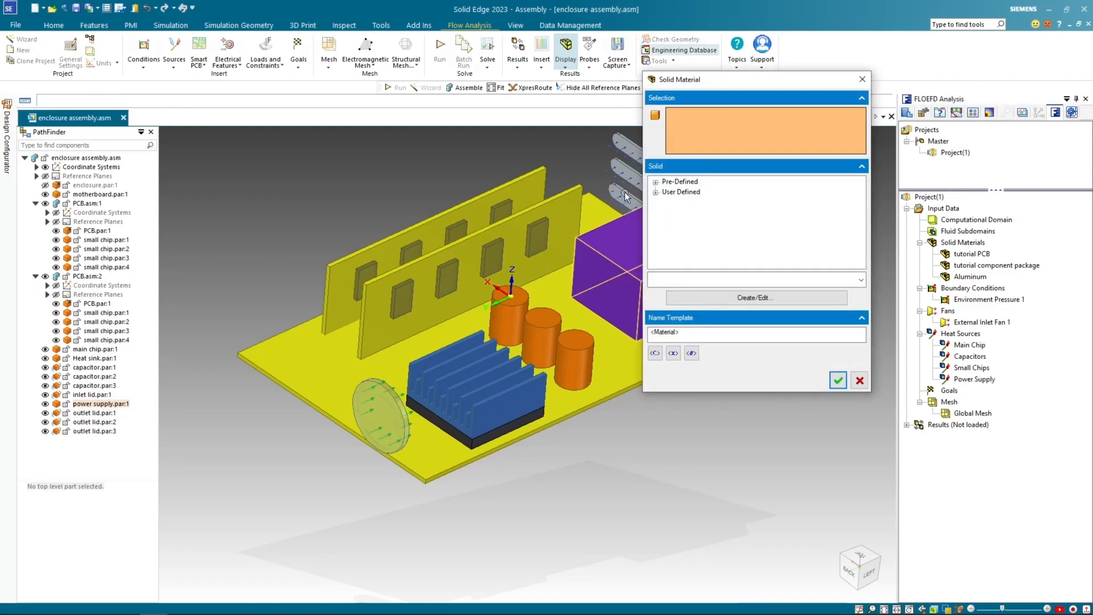
{"action": "middle_click_drag", "start_coordinate": [581, 167], "coordinate": [468, 186], "text": "shift"}
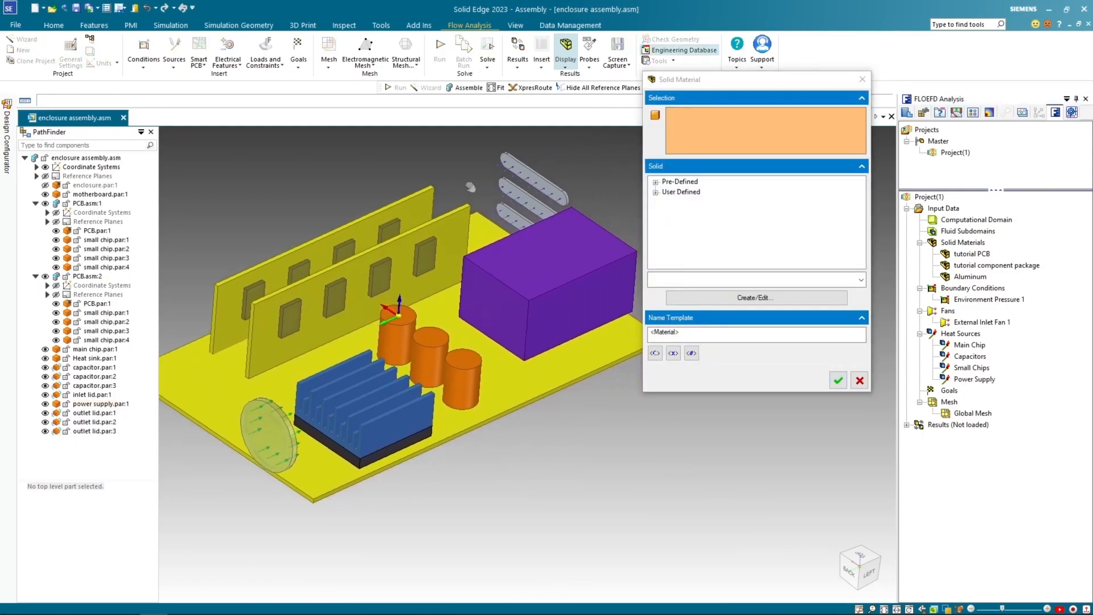
{"action": "left_click", "coordinate": [261, 427]}
{"action": "middle_click_drag", "start_coordinate": [365, 449], "coordinate": [507, 336]}
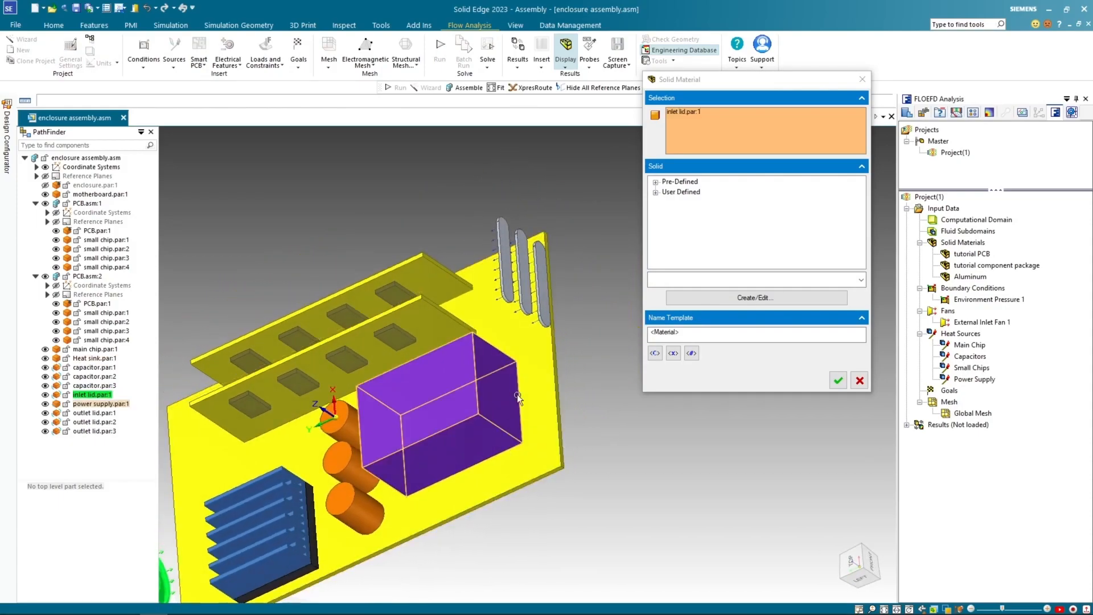
{"action": "left_click", "coordinate": [515, 287]}
{"action": "left_click", "coordinate": [524, 294]}
{"action": "left_click", "coordinate": [548, 300]}
{"action": "middle_click_drag", "start_coordinate": [598, 392], "coordinate": [695, 450]}
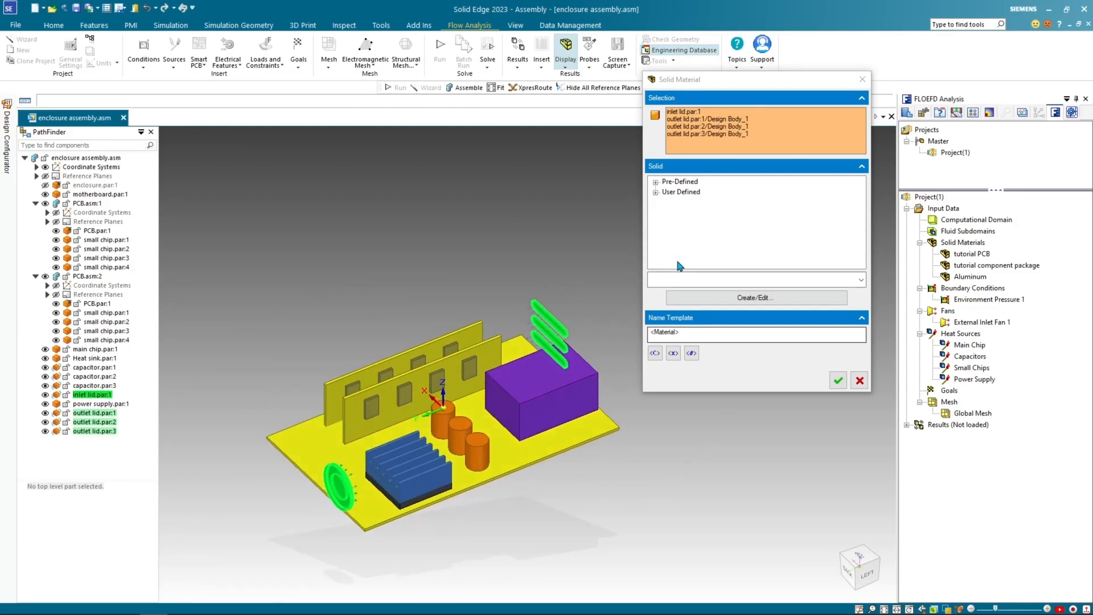
{"action": "left_click", "coordinate": [655, 183]}
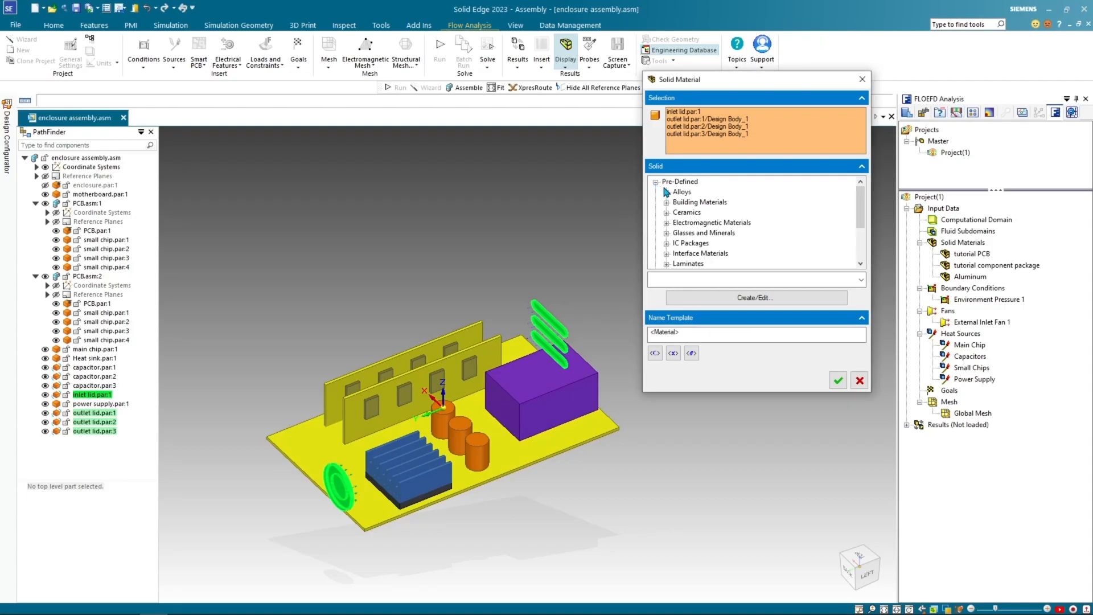
{"action": "scroll", "coordinate": [677, 195], "scroll_direction": "down", "scroll_amount": 1}
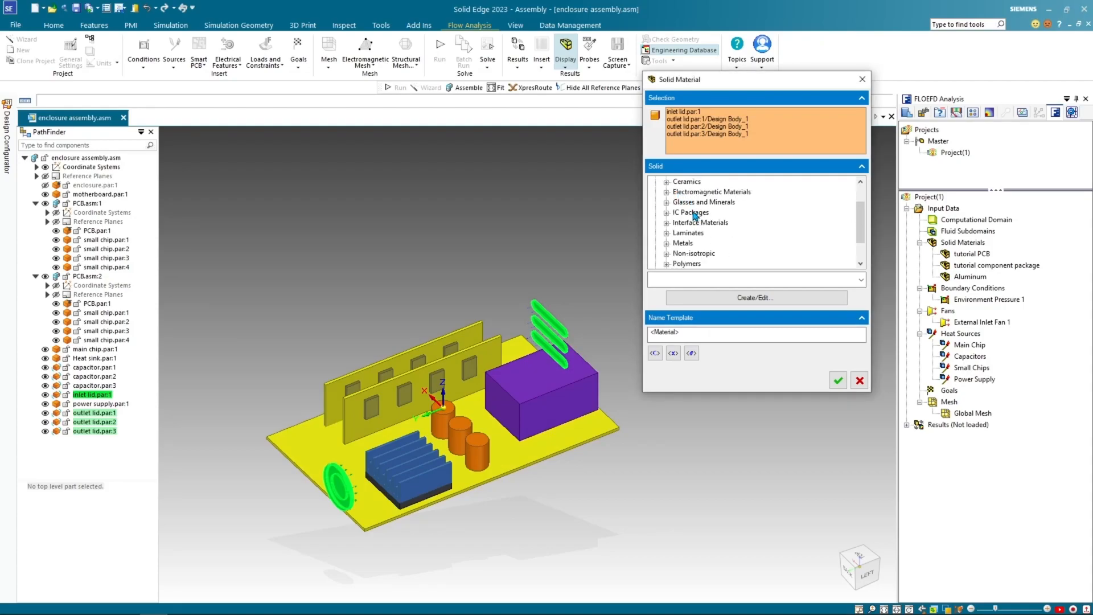
{"action": "left_click", "coordinate": [666, 202]}
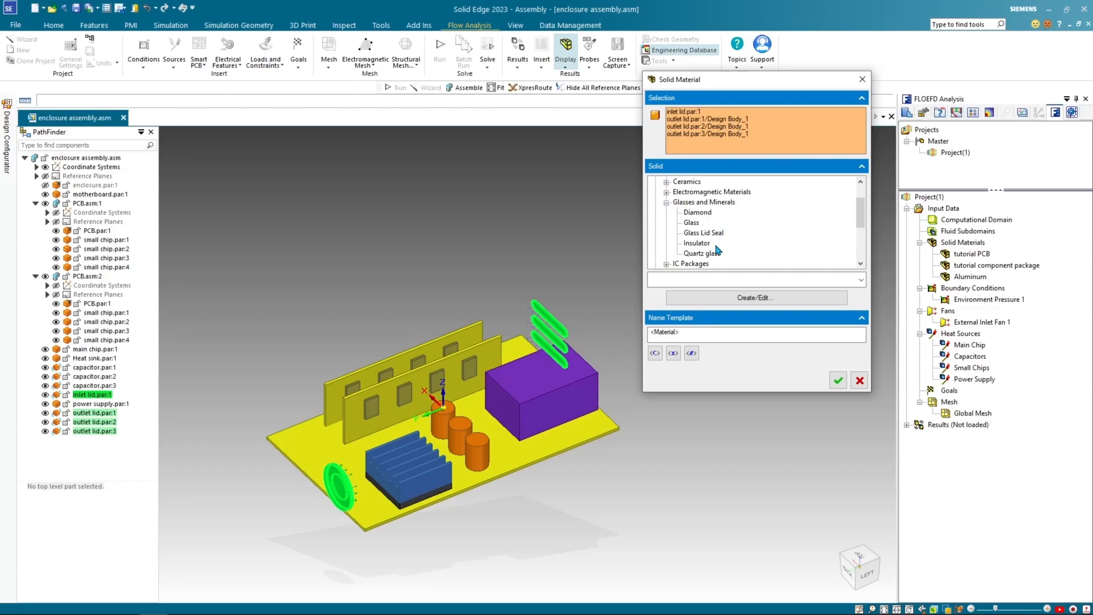
{"action": "left_click", "coordinate": [697, 244]}
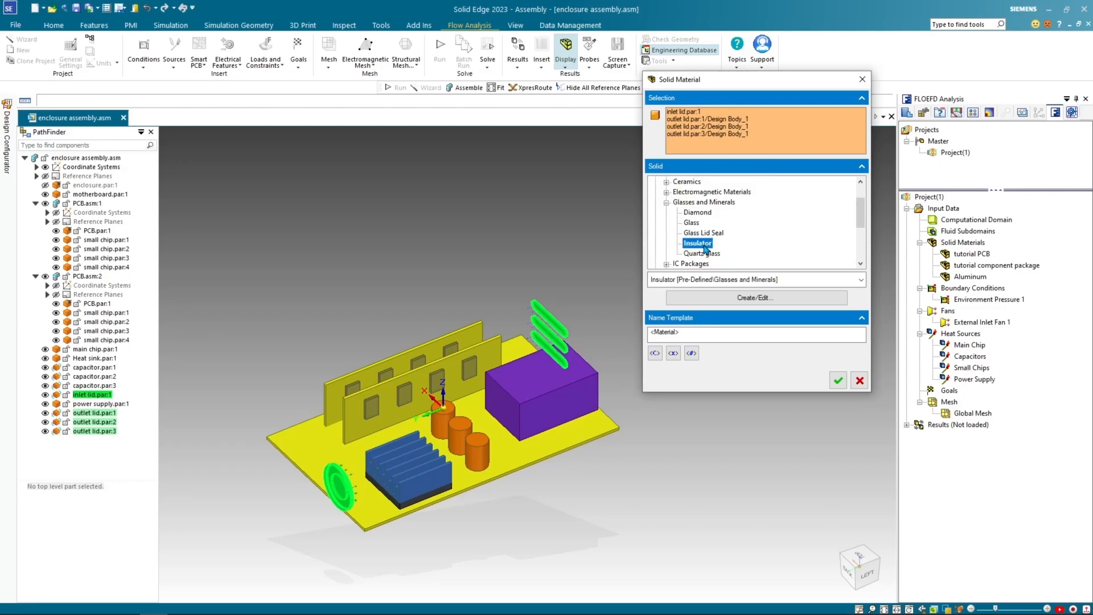
{"action": "left_click", "coordinate": [838, 380]}
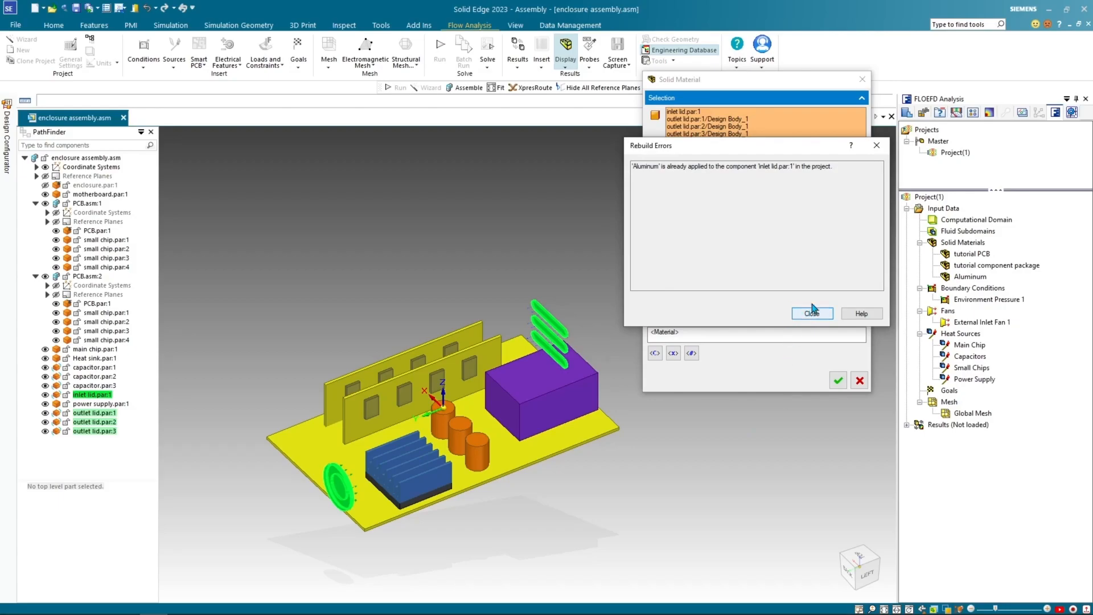
{"action": "left_click", "coordinate": [877, 146]}
{"action": "left_click", "coordinate": [838, 381]}
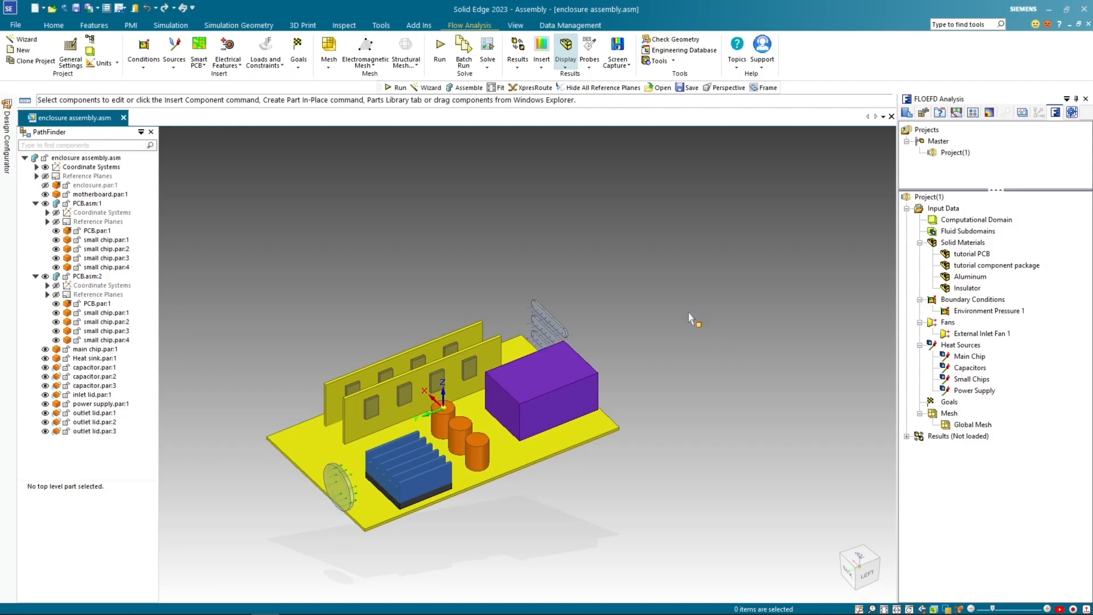
Insert a volume goal for the maximum solid temperature of the main chip.
{"action": "middle_click_drag", "start_coordinate": [654, 310], "coordinate": [675, 246]}
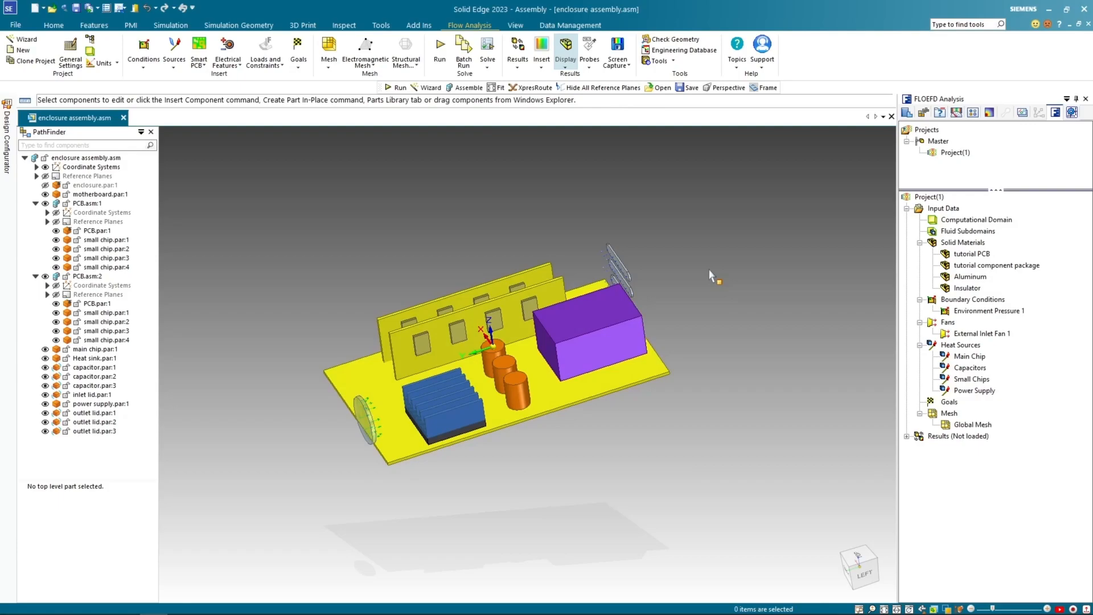
{"action": "left_click", "coordinate": [949, 402]}
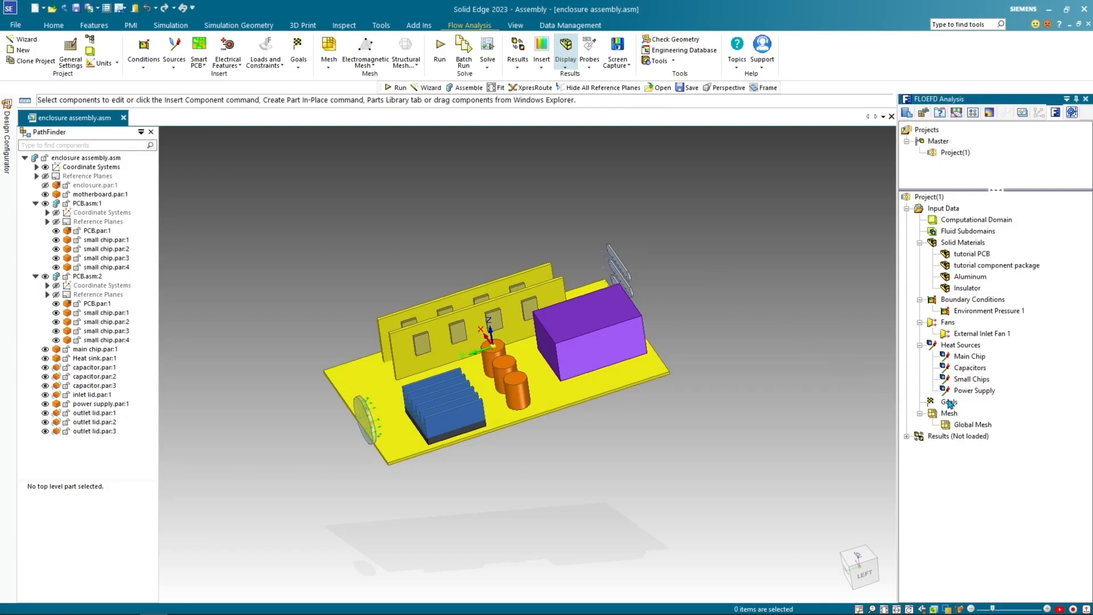
{"action": "right_click", "coordinate": [949, 403]}
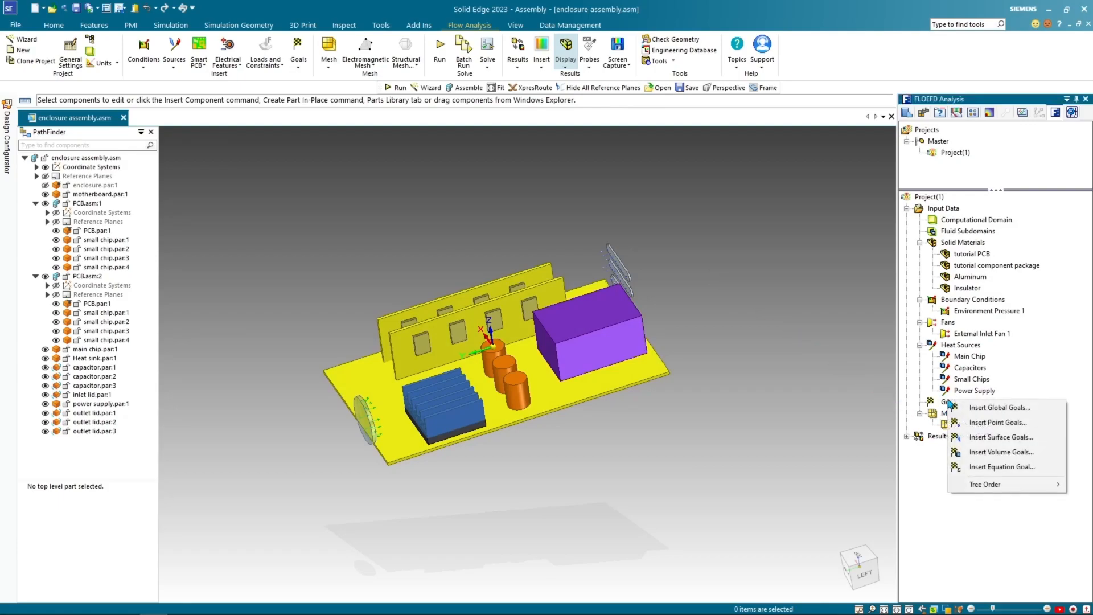
{"action": "left_click", "coordinate": [989, 451]}
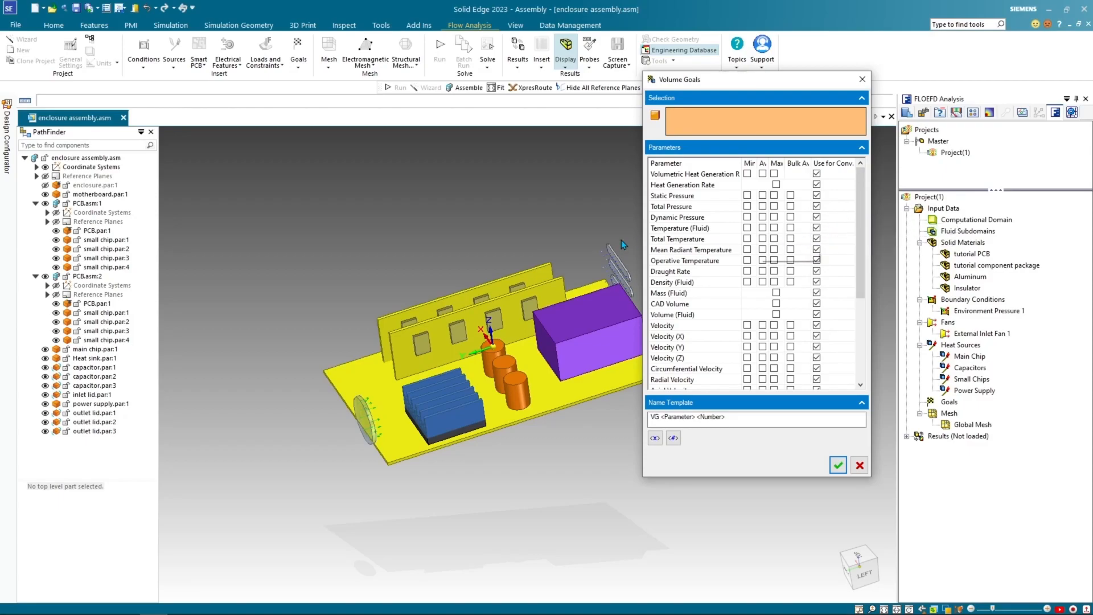
{"action": "middle_click_drag", "start_coordinate": [503, 227], "coordinate": [456, 219], "text": "shift"}
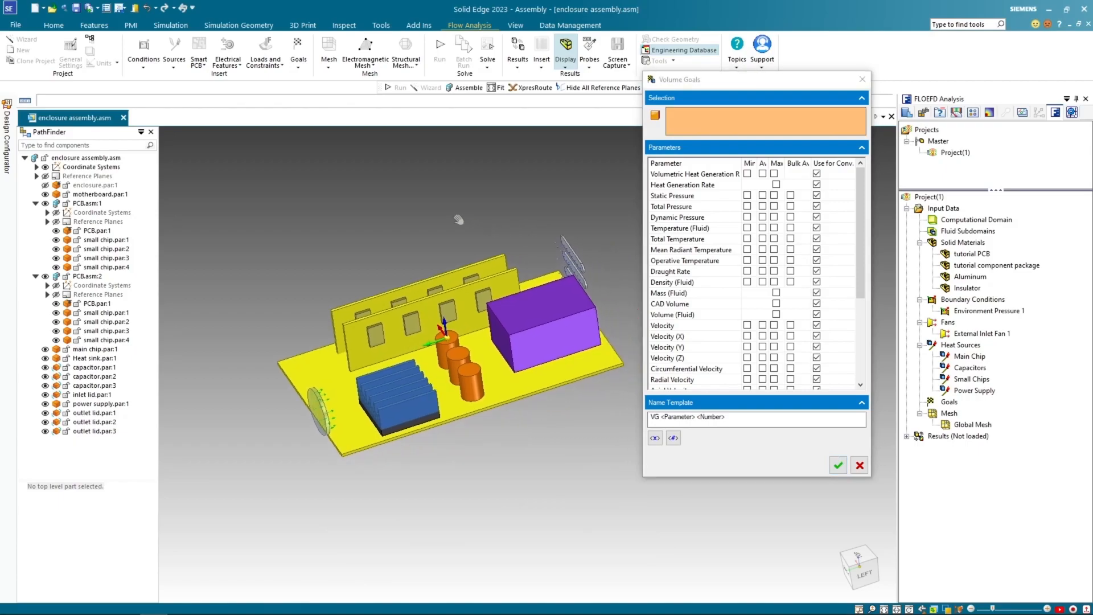
{"action": "left_click", "coordinate": [974, 358]}
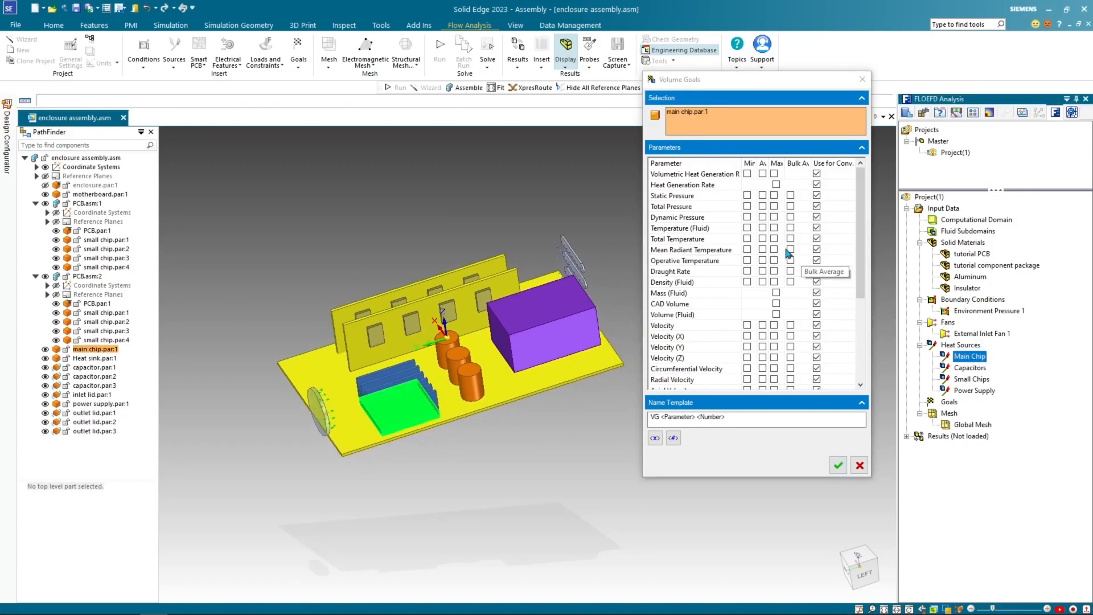
{"action": "scroll", "coordinate": [763, 279], "scroll_direction": "down", "scroll_amount": 4}
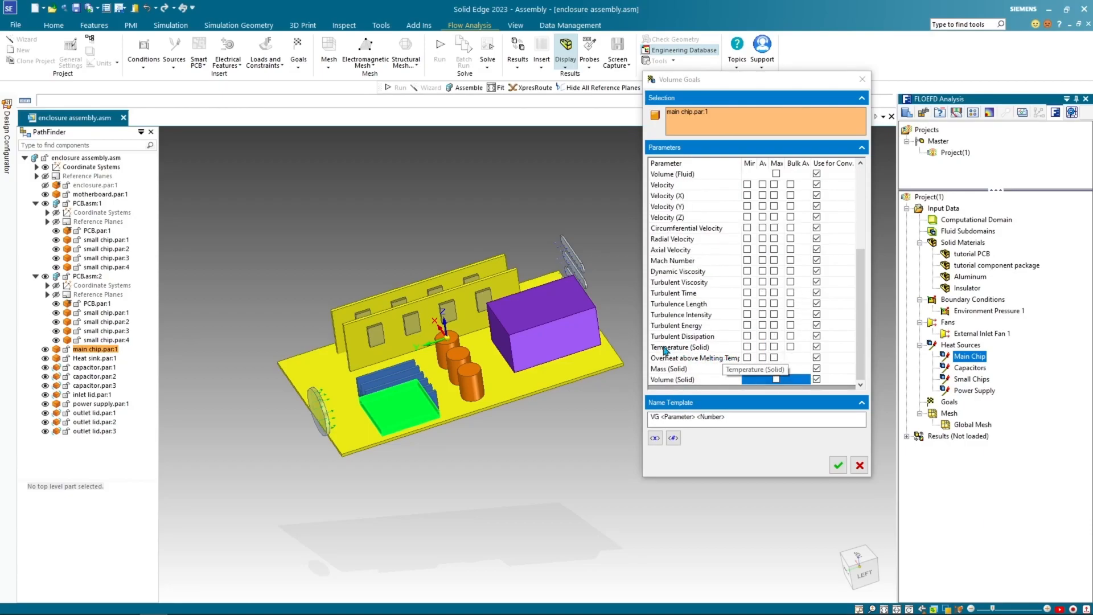
{"action": "left_click", "coordinate": [774, 347]}
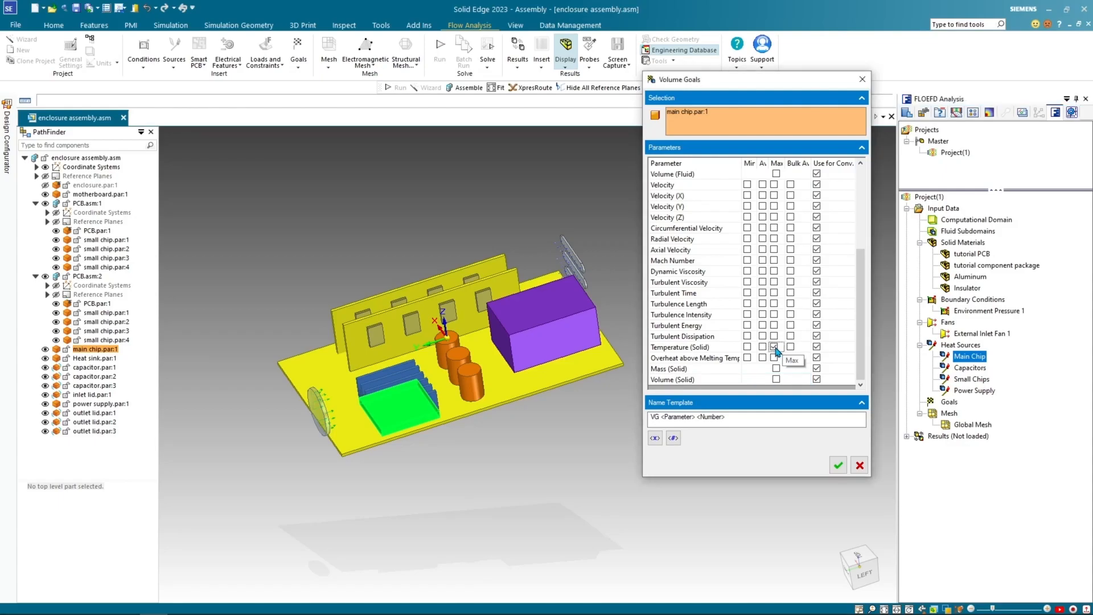
{"action": "left_click", "coordinate": [838, 466]}
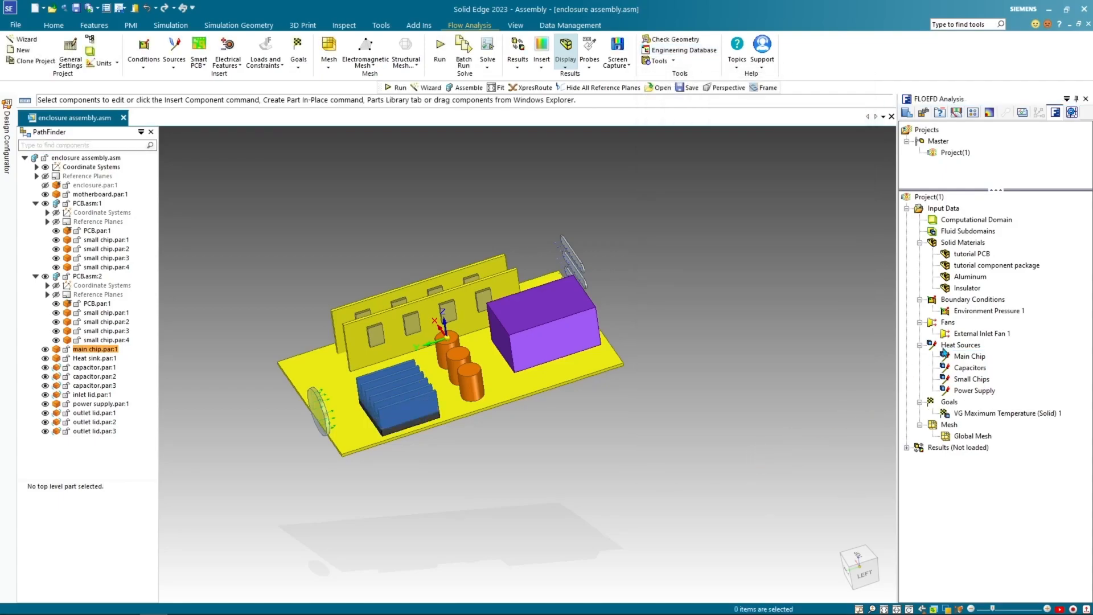
Add a volume goal for the maximum solid temperature over all eight small chips, using the Small Chips heat source's components.
{"action": "right_click", "coordinate": [954, 404]}
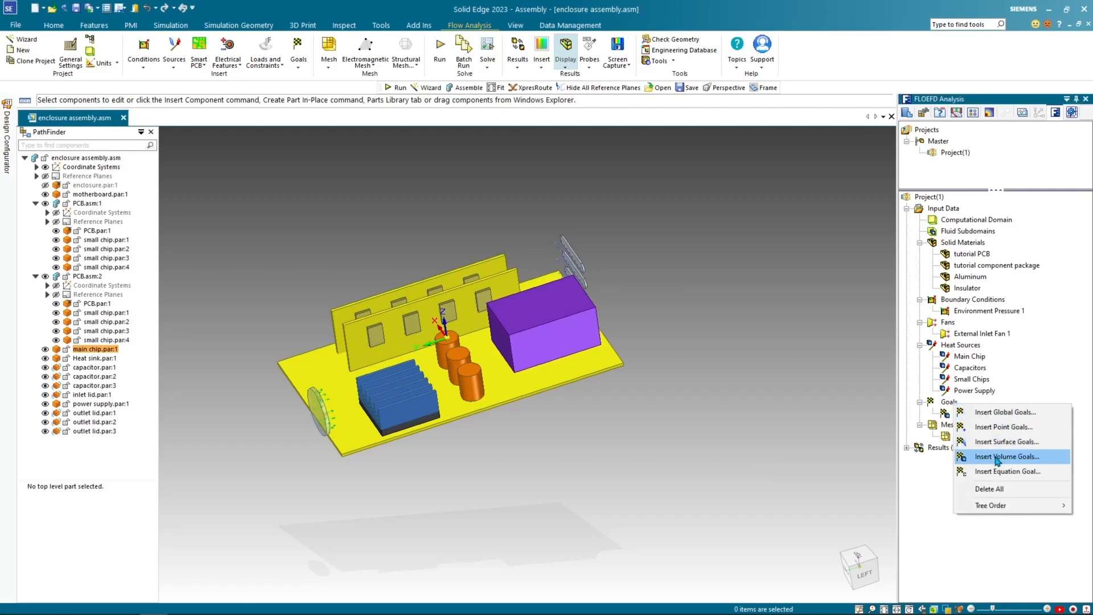
{"action": "left_click", "coordinate": [997, 458]}
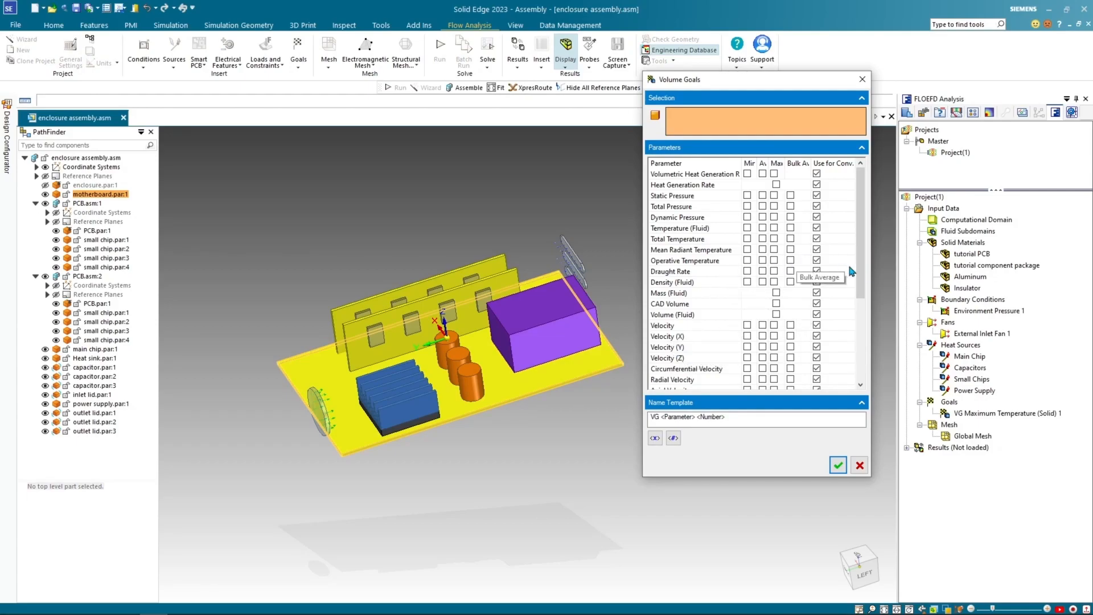
{"action": "left_click", "coordinate": [971, 379]}
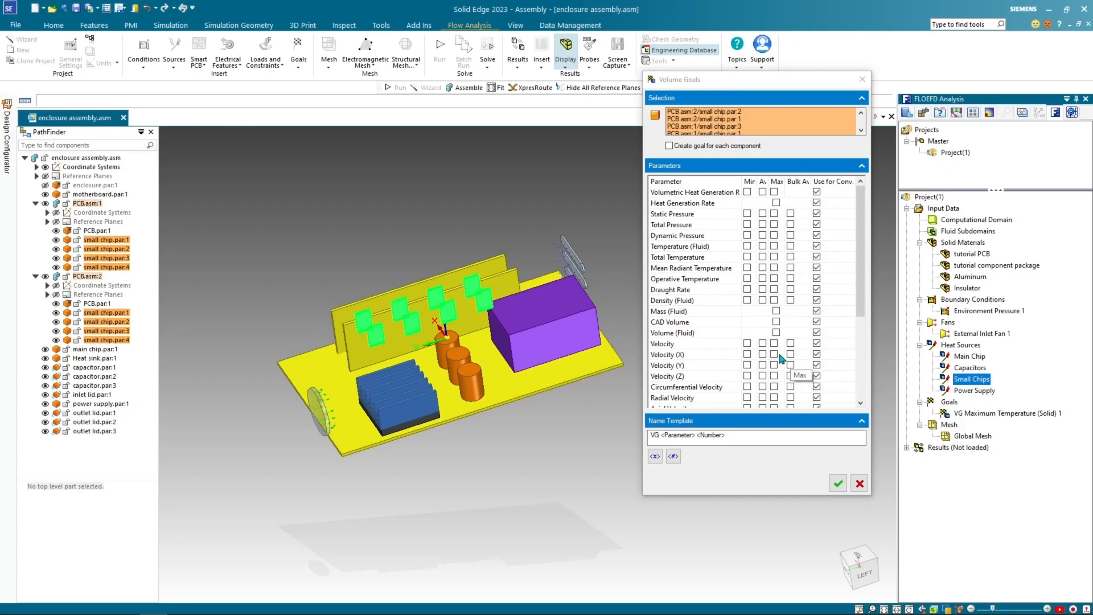
{"action": "scroll", "coordinate": [786, 353], "scroll_direction": "down", "scroll_amount": 4}
{"action": "left_click", "coordinate": [772, 377]}
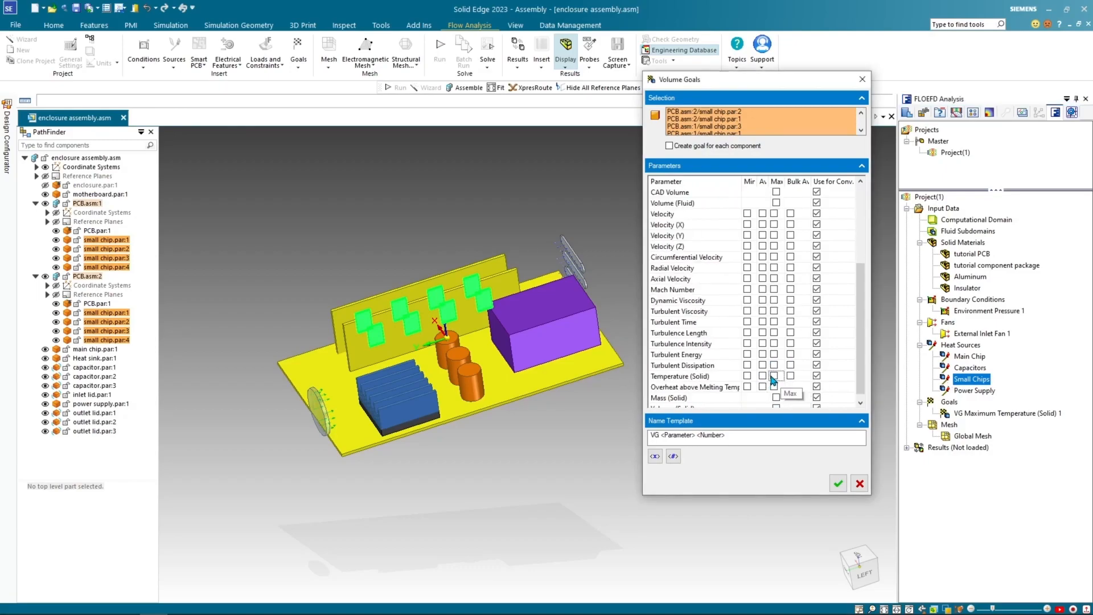
{"action": "left_click", "coordinate": [838, 483]}
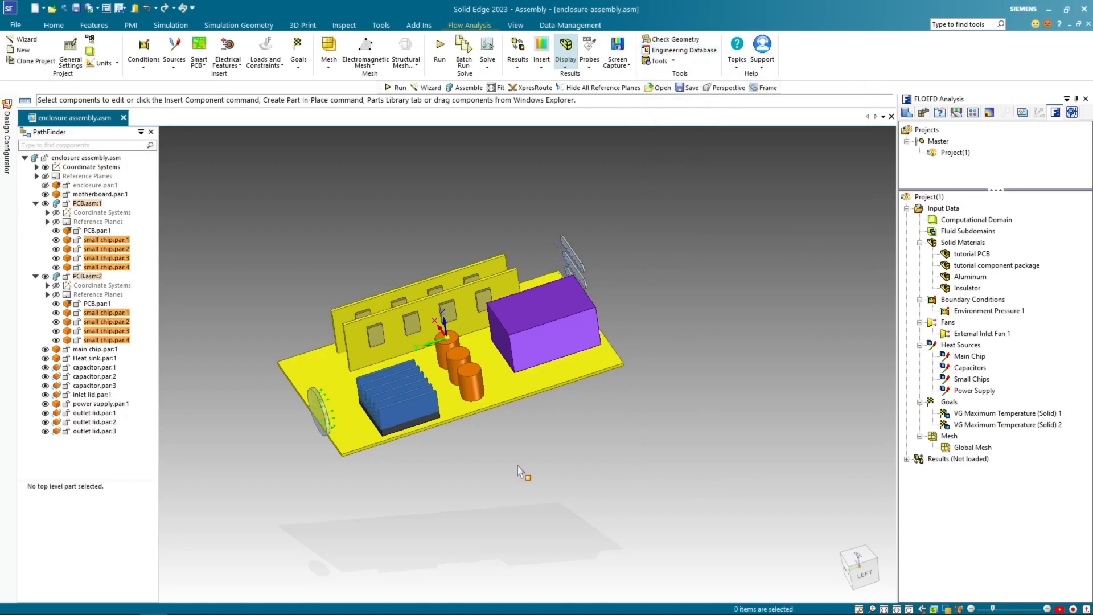
Insert a surface goal for the average static pressure on the inlet lid face used by the external inlet fan.
{"action": "middle_click_drag", "start_coordinate": [593, 431], "coordinate": [649, 414], "text": "shift"}
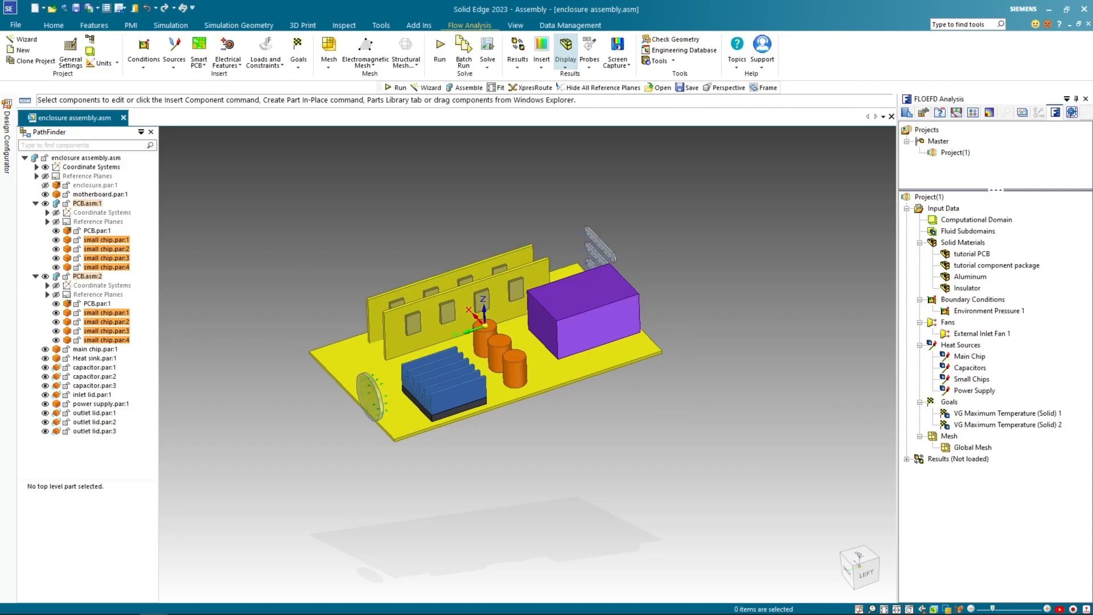
{"action": "right_click", "coordinate": [949, 403]}
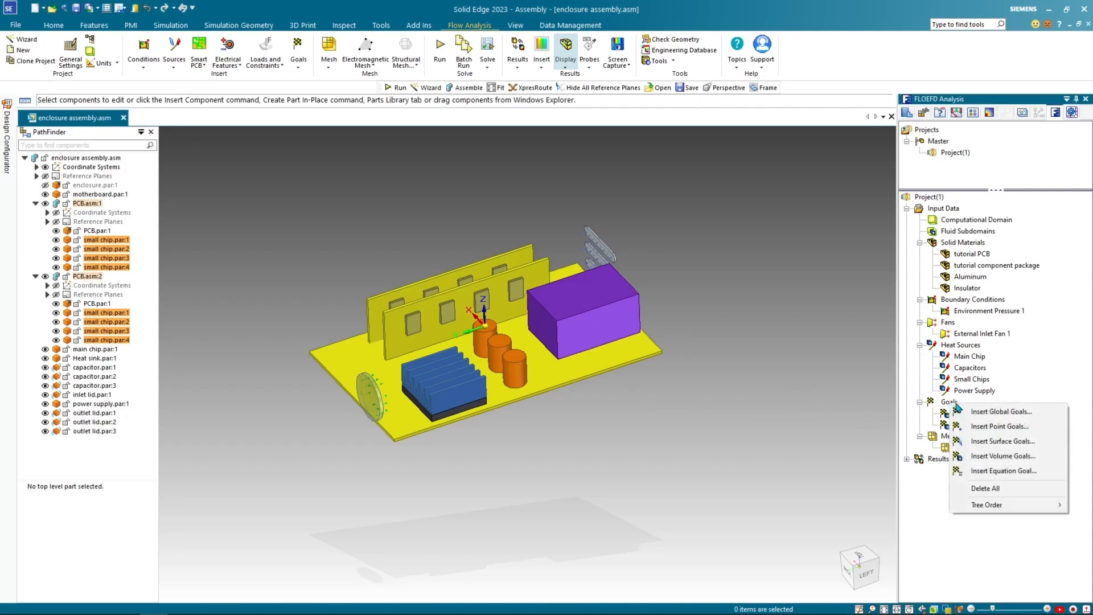
{"action": "left_click", "coordinate": [995, 441]}
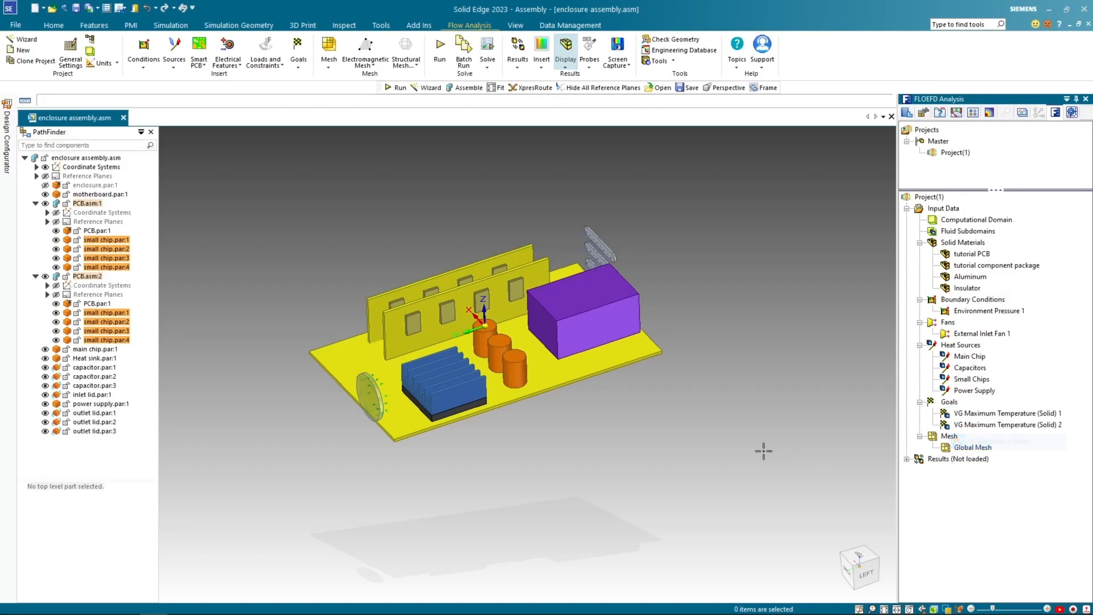
{"action": "middle_click_drag", "start_coordinate": [578, 425], "coordinate": [539, 428]}
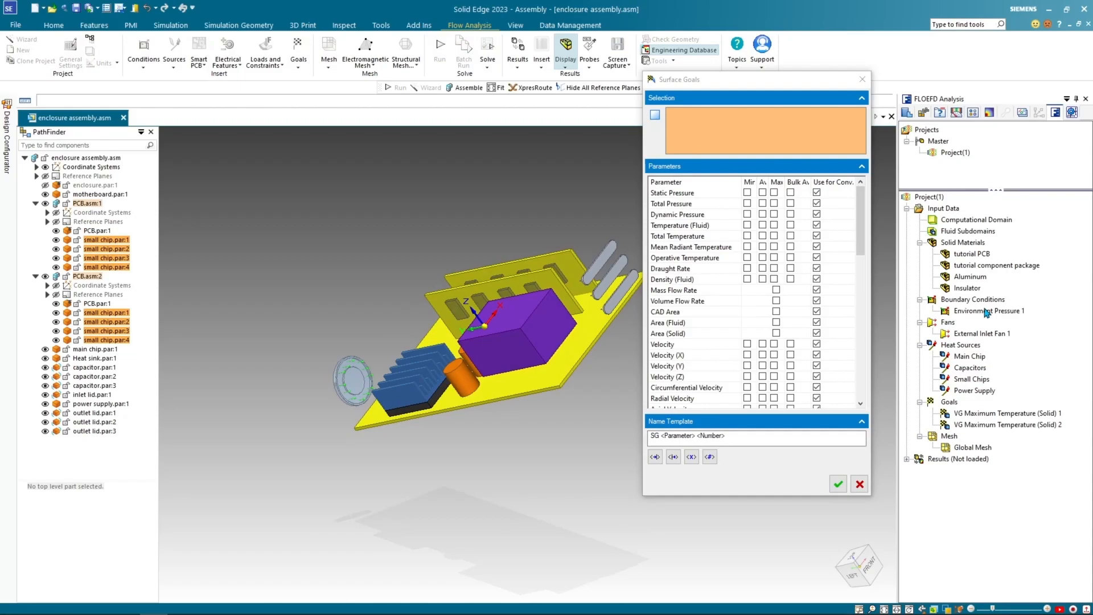
{"action": "left_click", "coordinate": [972, 335]}
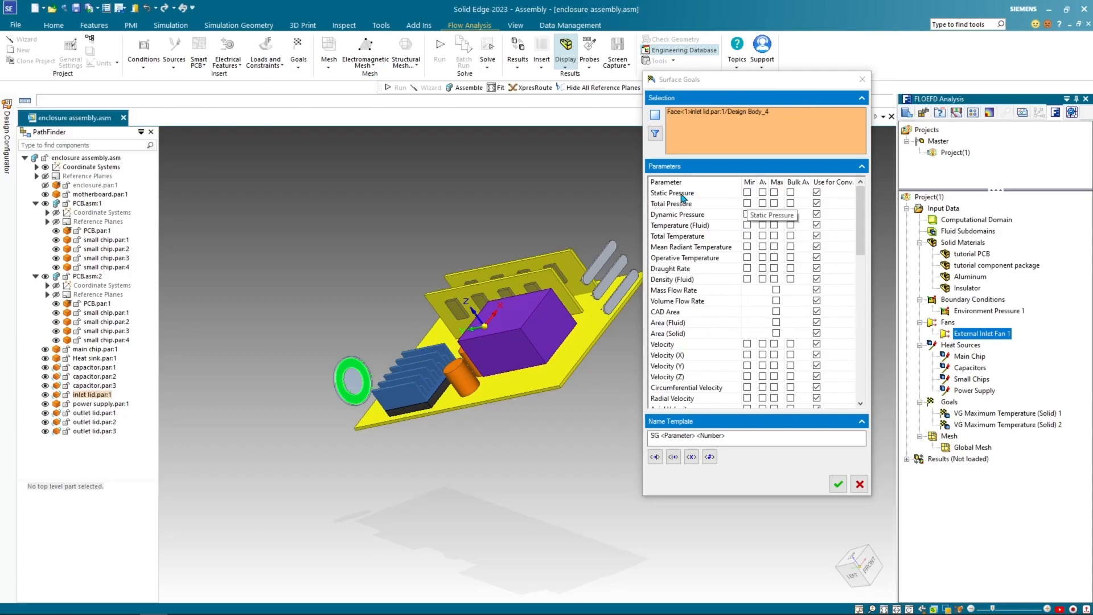
{"action": "left_click", "coordinate": [762, 193]}
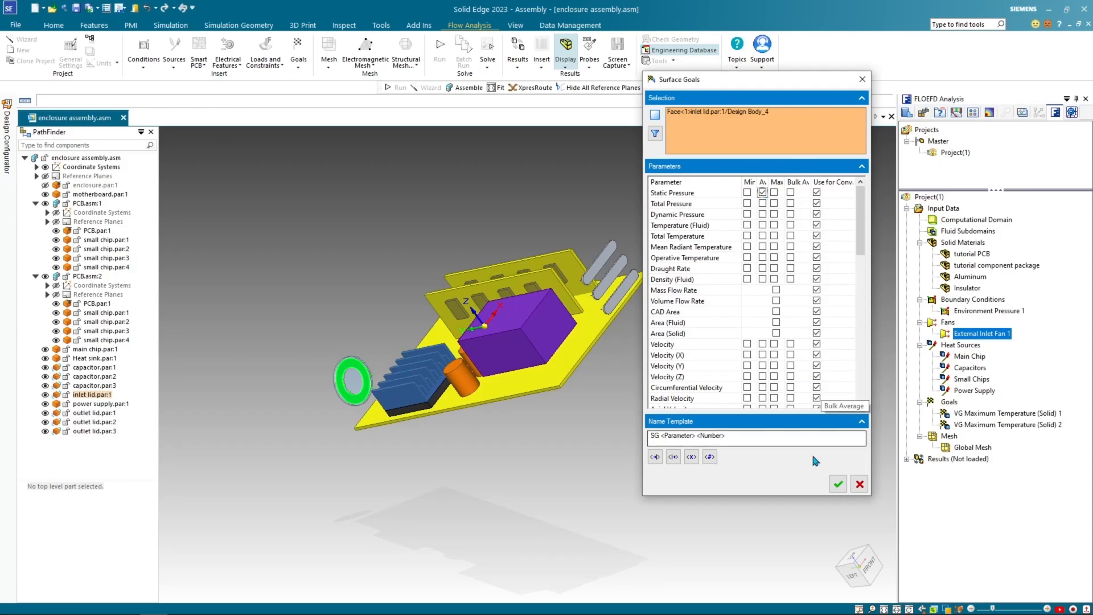
{"action": "left_click", "coordinate": [838, 484]}
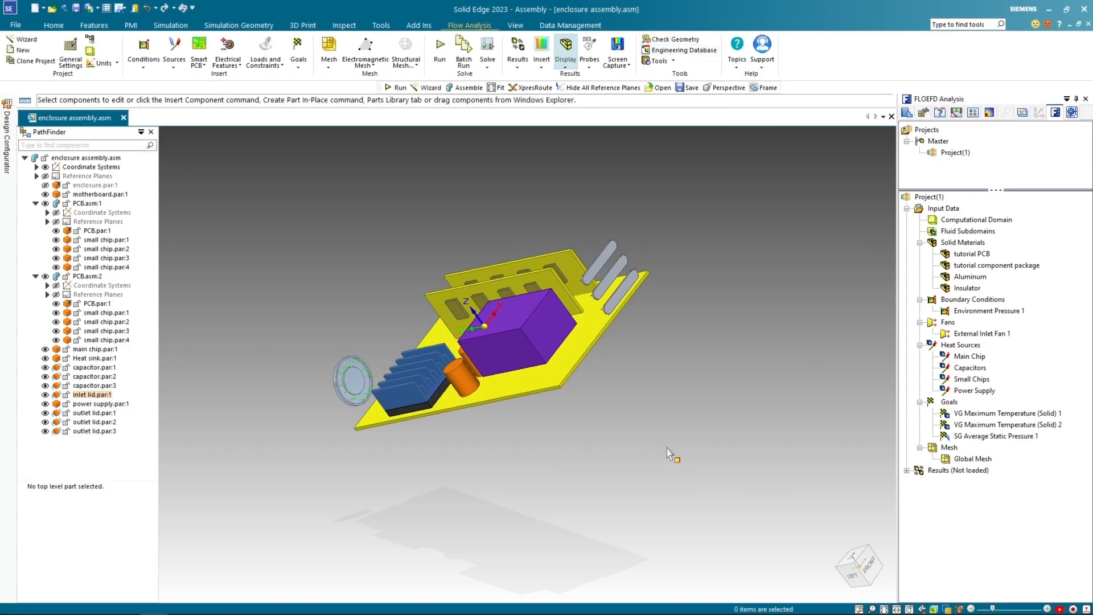
Insert a surface goal for the mass flow rate through the three outlet lid faces of the environment pressure condition.
{"action": "middle_click_drag", "start_coordinate": [664, 419], "coordinate": [649, 392]}
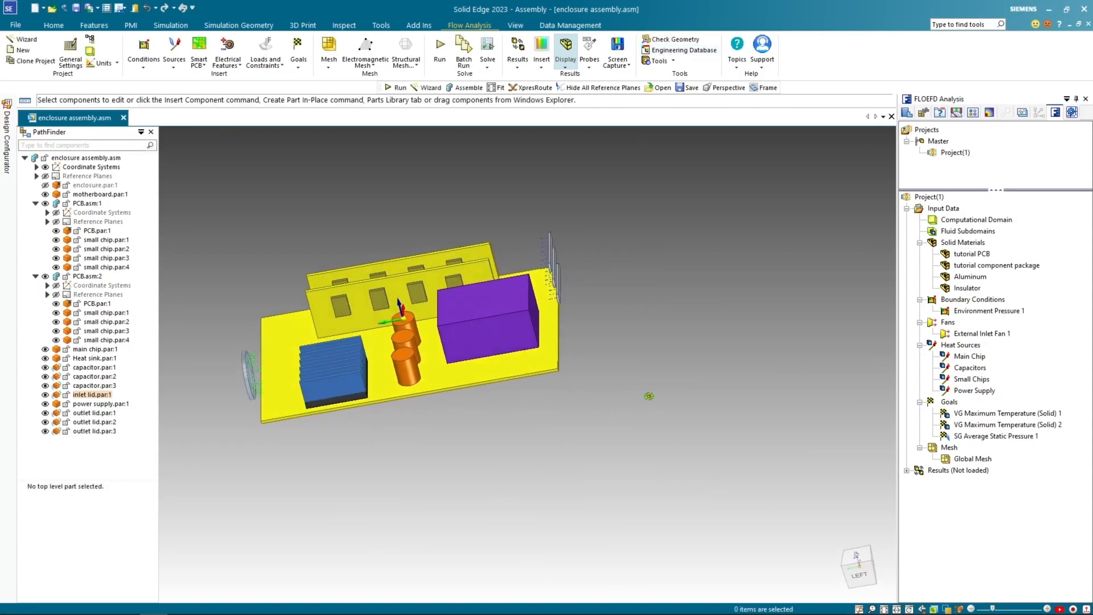
{"action": "middle_click_drag", "start_coordinate": [632, 296], "coordinate": [708, 283]}
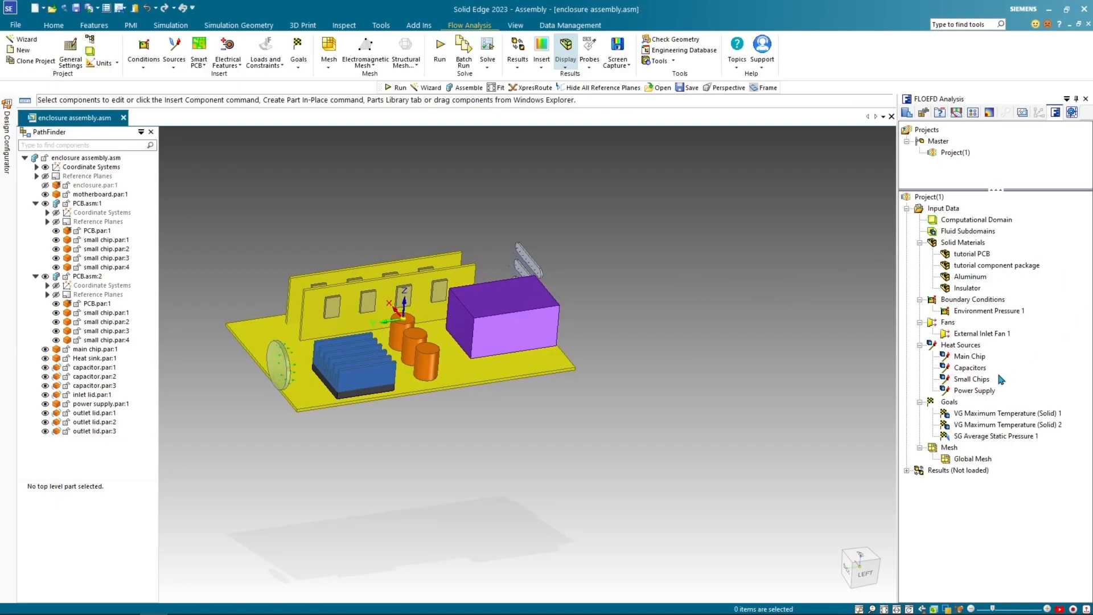
{"action": "right_click", "coordinate": [952, 401]}
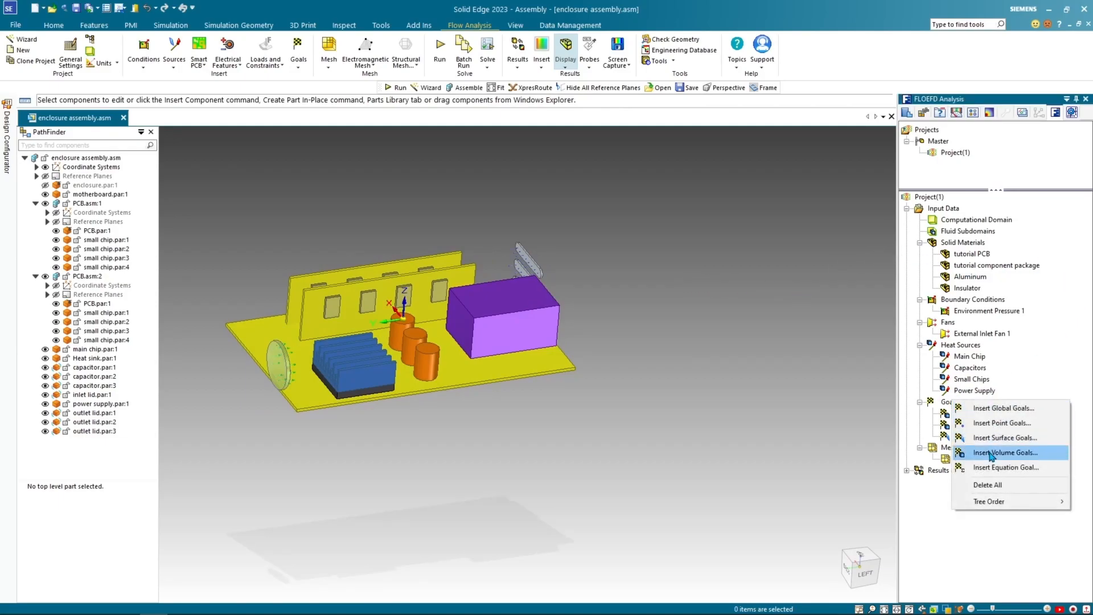
{"action": "left_click", "coordinate": [1000, 438]}
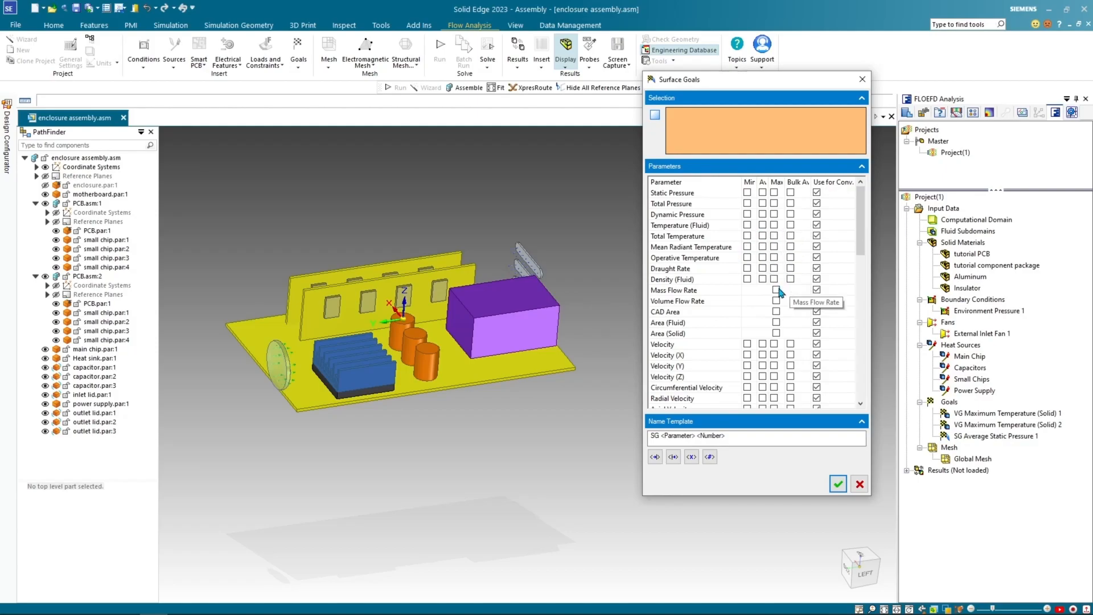
{"action": "scroll", "coordinate": [779, 292], "scroll_direction": "down", "scroll_amount": 2}
{"action": "scroll", "coordinate": [779, 292], "scroll_direction": "down", "scroll_amount": 1}
{"action": "scroll", "coordinate": [779, 293], "scroll_direction": "up", "scroll_amount": 2}
{"action": "left_click", "coordinate": [777, 257]}
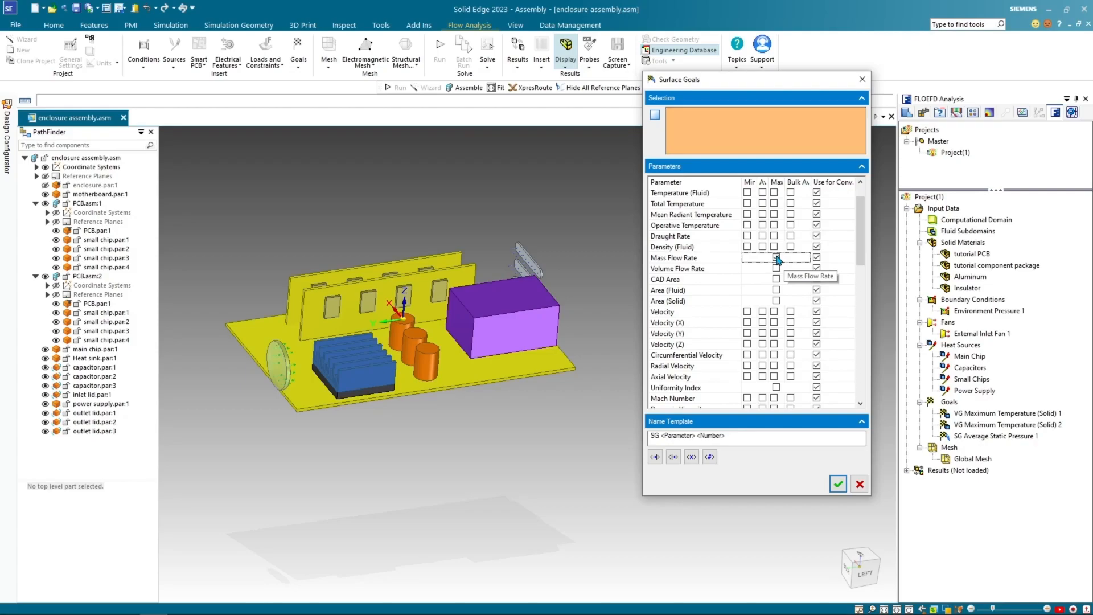
{"action": "left_click", "coordinate": [977, 312]}
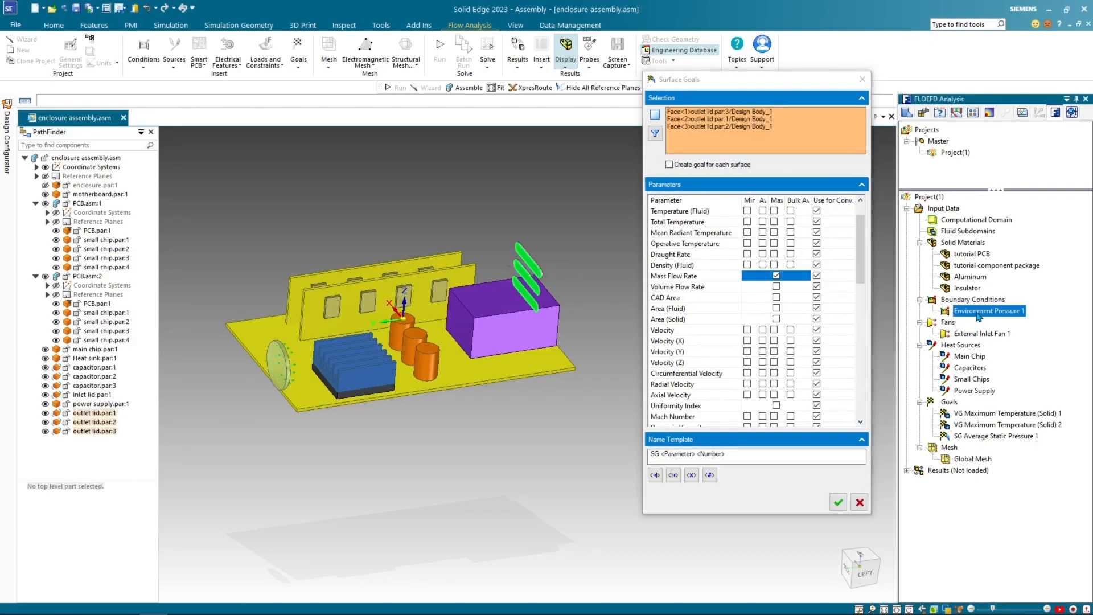
{"action": "middle_click_drag", "start_coordinate": [600, 264], "coordinate": [528, 264]}
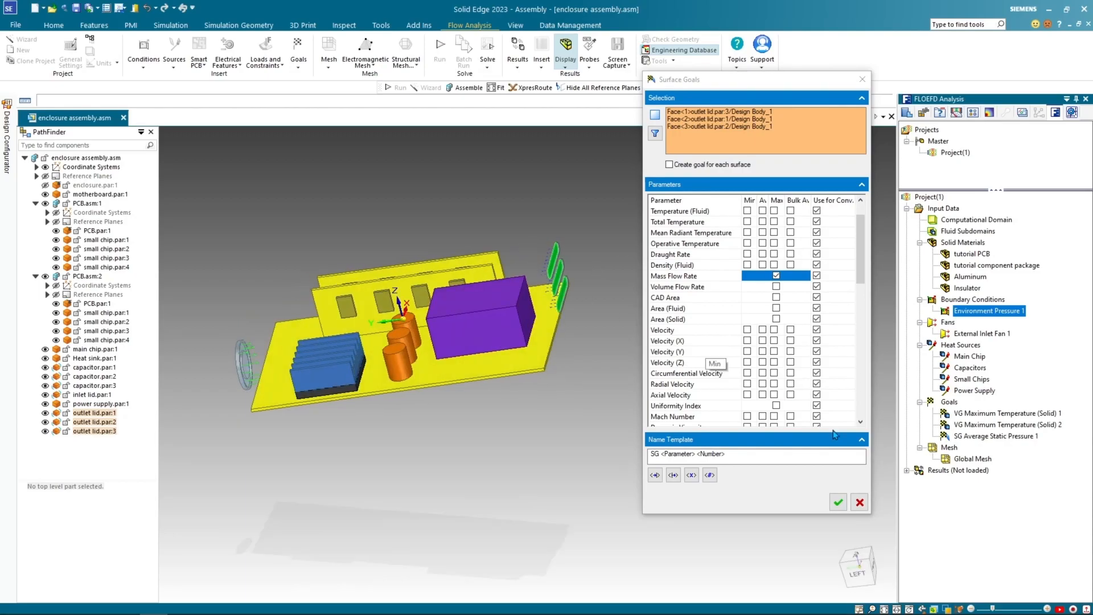
{"action": "left_click", "coordinate": [837, 503]}
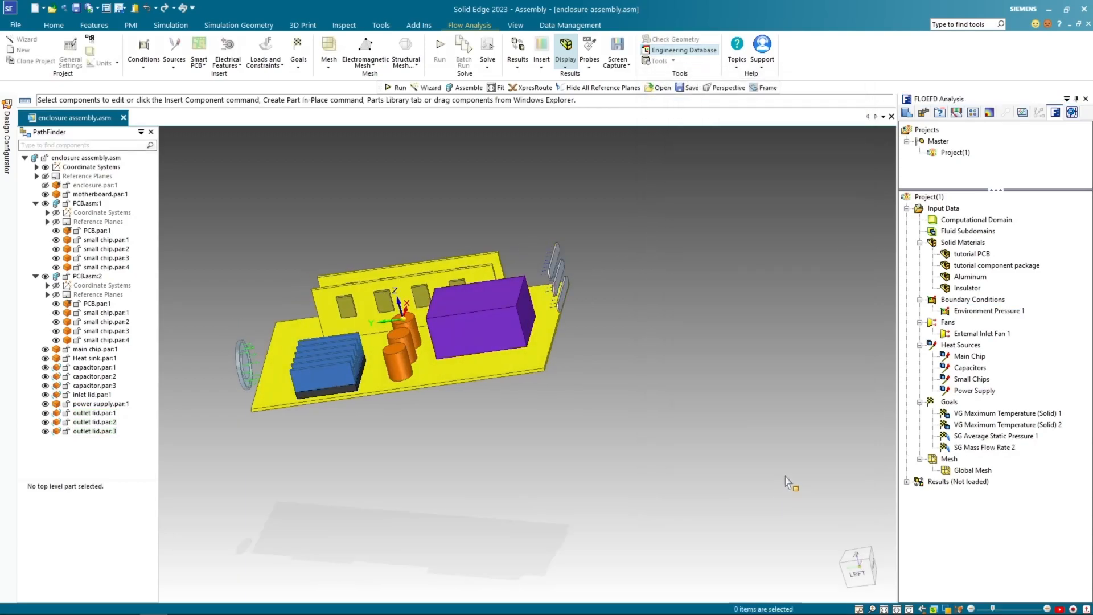
Insert global goals for average static pressure and average fluid temperature.
{"action": "right_click", "coordinate": [949, 403]}
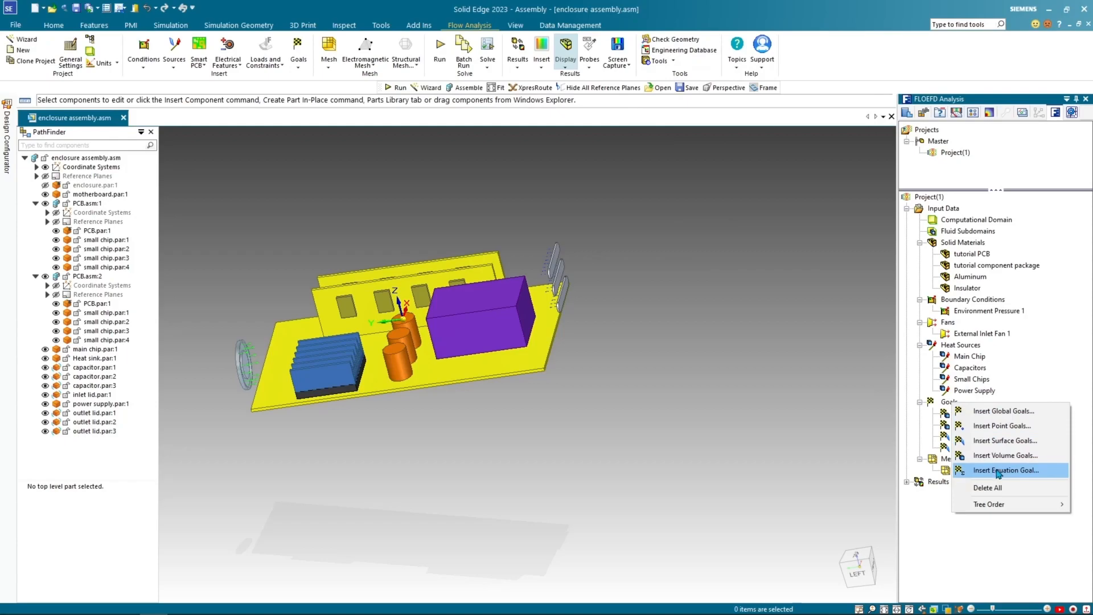
{"action": "left_click", "coordinate": [1004, 411]}
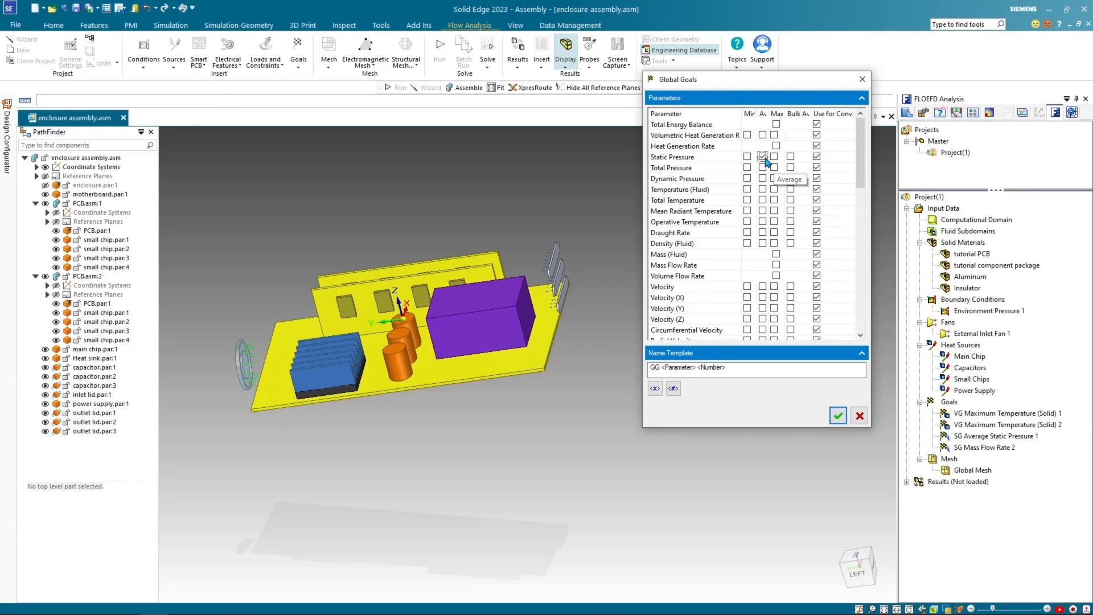
{"action": "left_click", "coordinate": [762, 189]}
{"action": "left_click", "coordinate": [838, 415]}
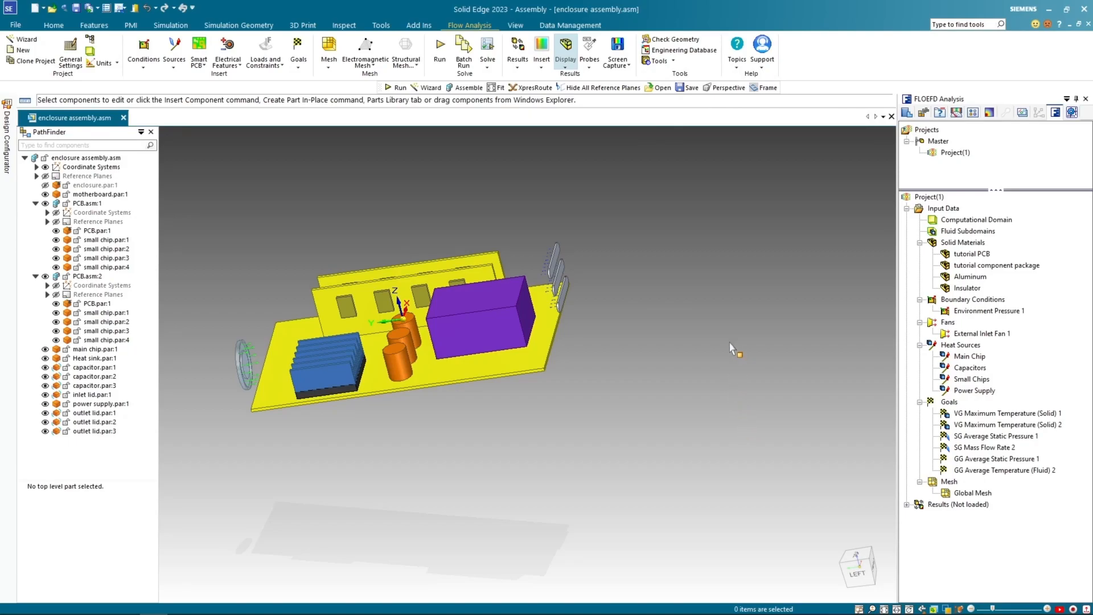
Set the global mesh's minimum gap size to 0.1 in and show the basic mesh.
{"action": "right_click", "coordinate": [968, 497]}
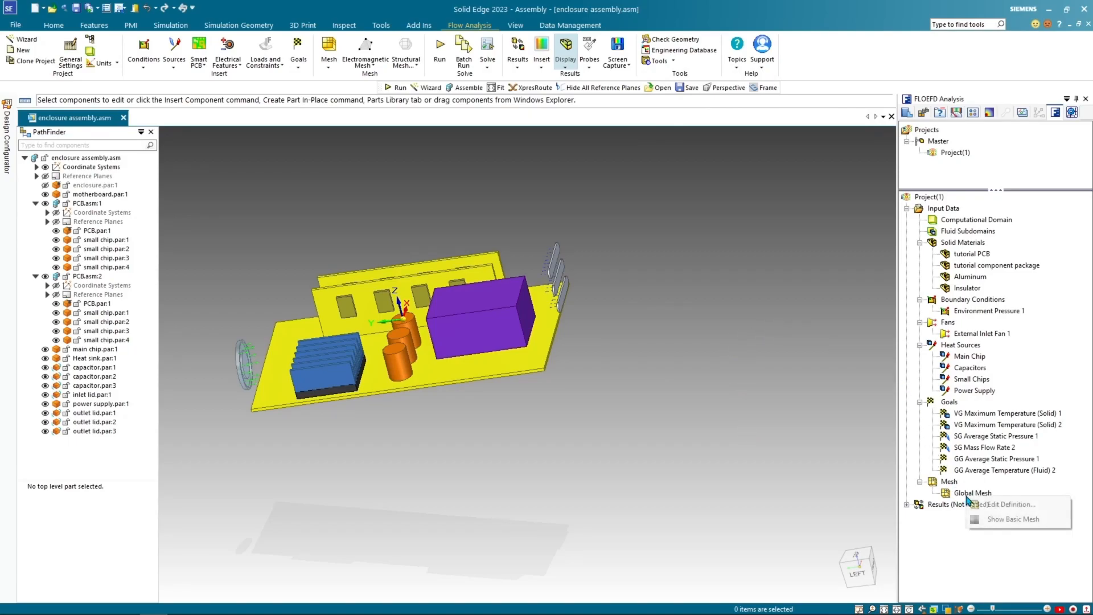
{"action": "left_click", "coordinate": [998, 507]}
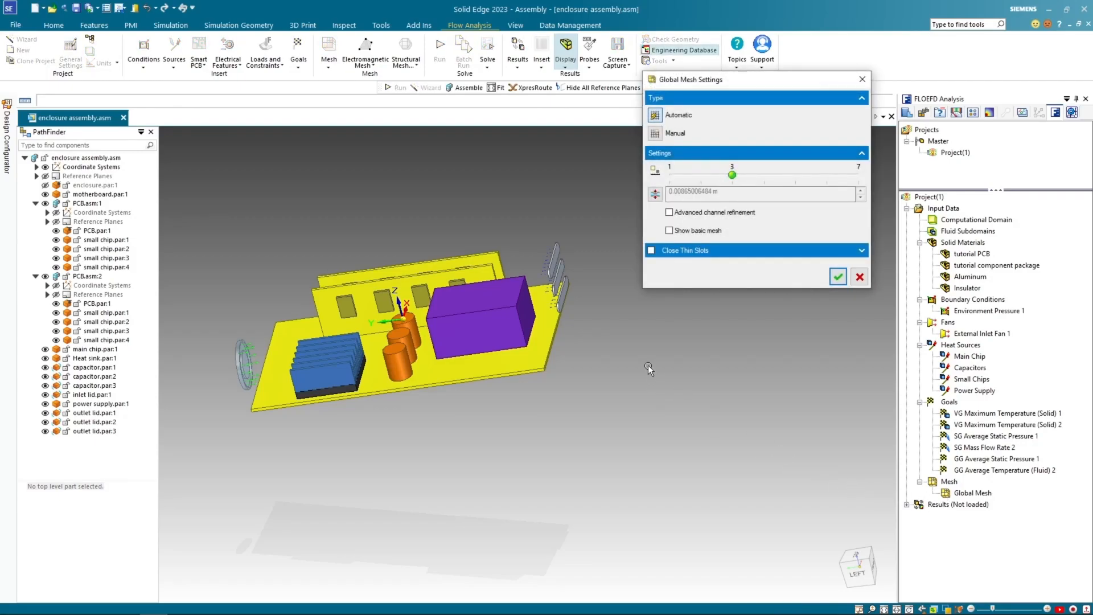
{"action": "left_click", "coordinate": [654, 194]}
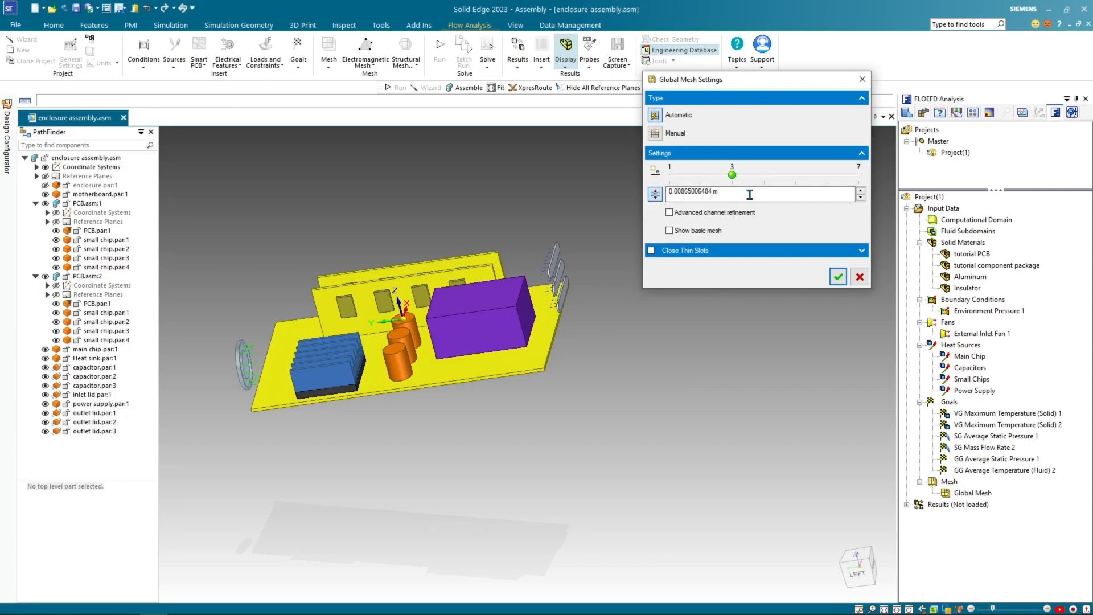
{"action": "left_click_drag", "start_coordinate": [749, 192], "coordinate": [610, 189]}
{"action": "type", "text": "0.1 in"}
{"action": "left_click", "coordinate": [669, 230]}
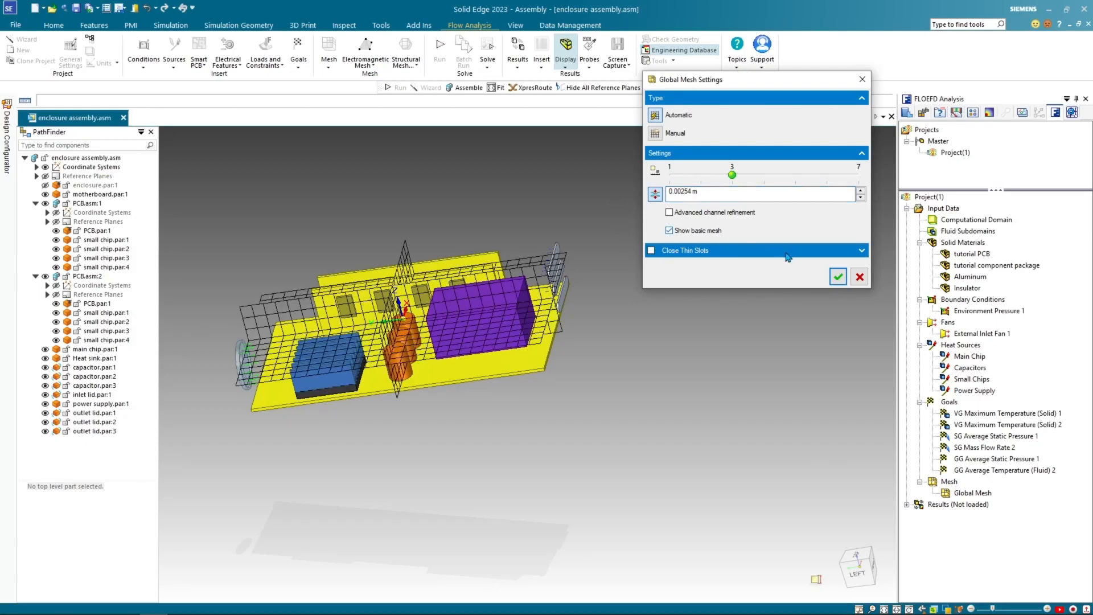
{"action": "left_click", "coordinate": [838, 277]}
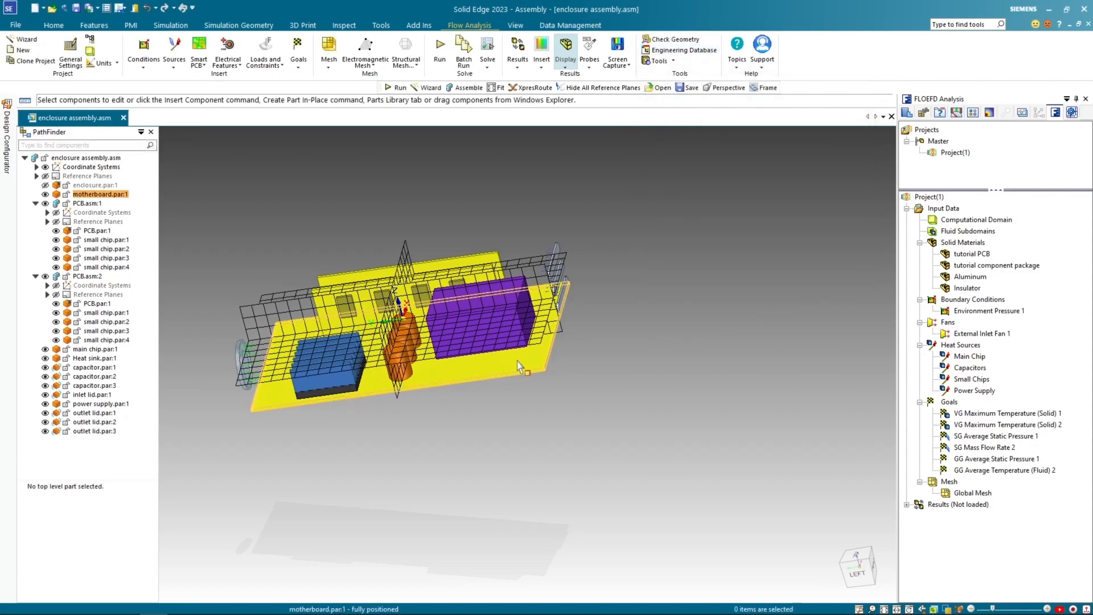
Inspect the basic mesh on the assembly and hide it.
{"action": "middle_click_drag", "start_coordinate": [522, 357], "coordinate": [616, 343]}
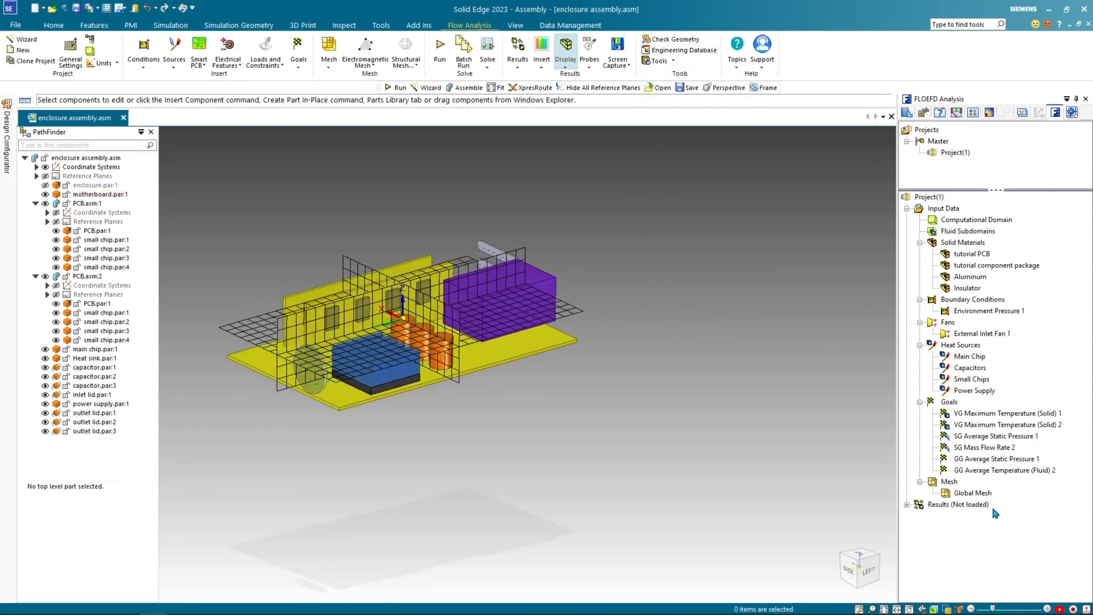
{"action": "right_click", "coordinate": [978, 493]}
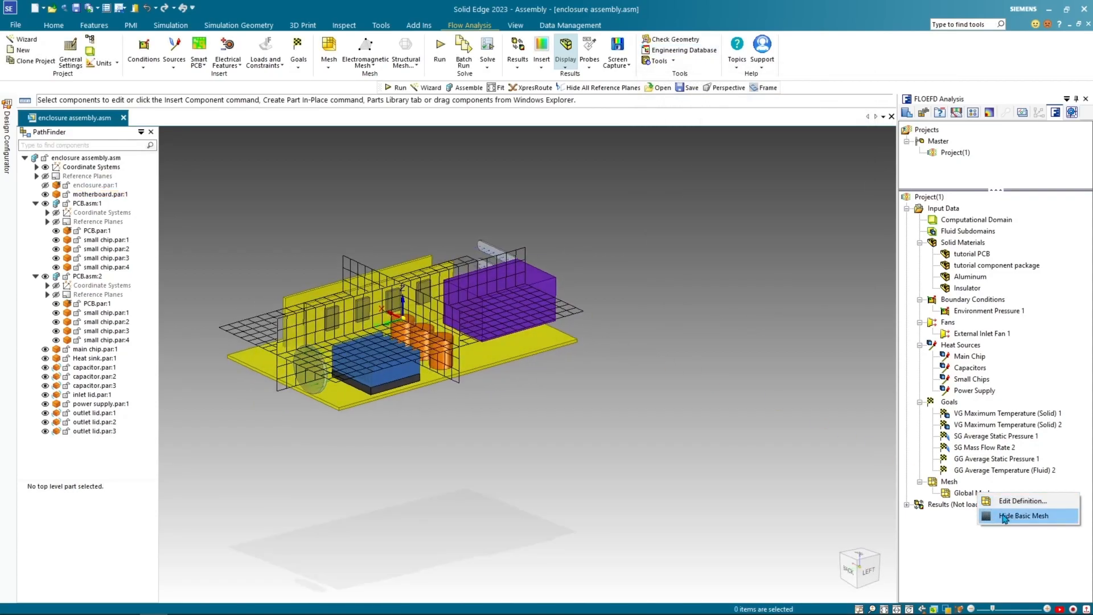
{"action": "left_click", "coordinate": [1003, 515]}
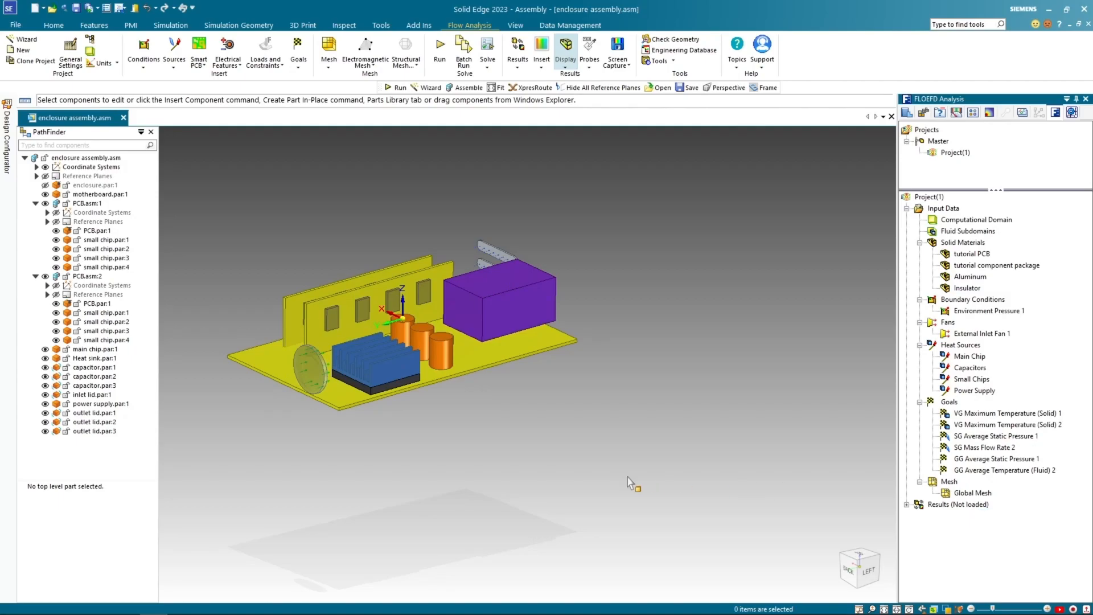
Run the project as a new calculation on this computer, using all cores and loading the results.
{"action": "left_click", "coordinate": [439, 58]}
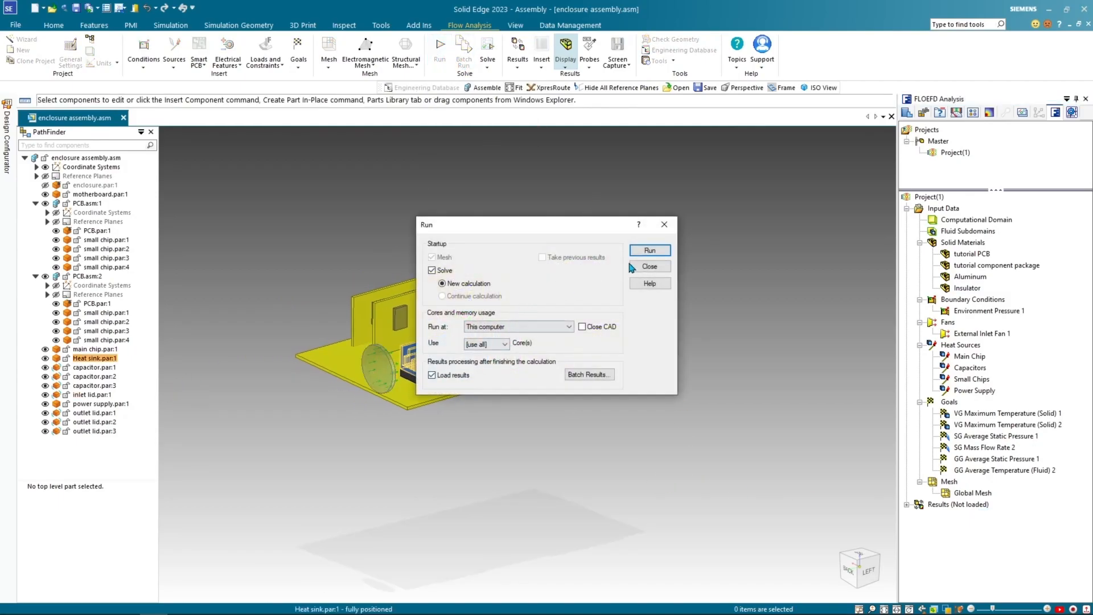
{"action": "left_click", "coordinate": [644, 253]}
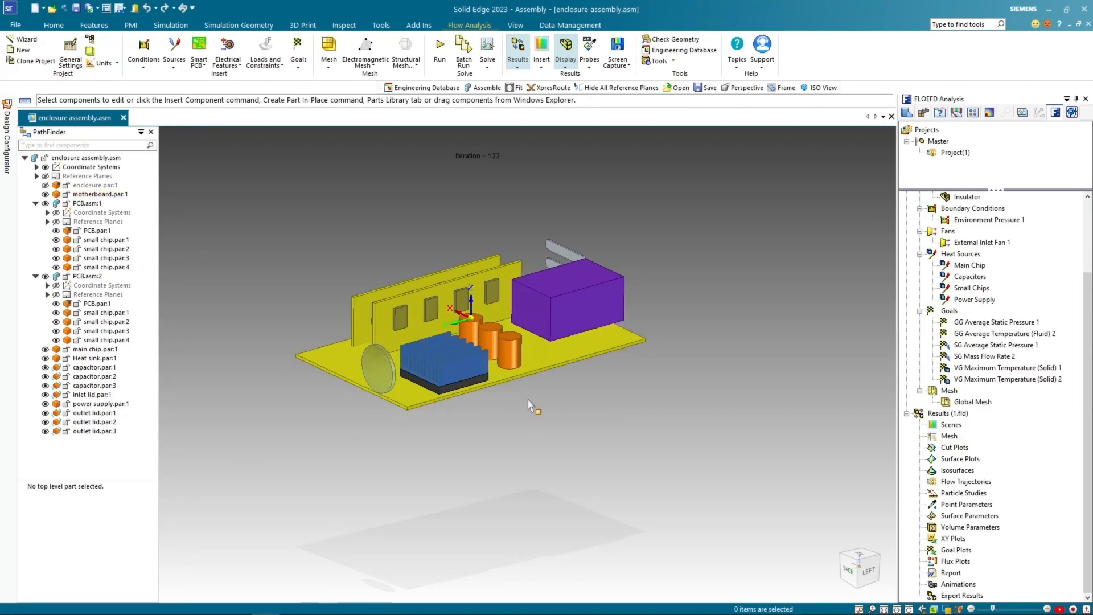
{"action": "middle_click_drag", "start_coordinate": [539, 407], "coordinate": [661, 424]}
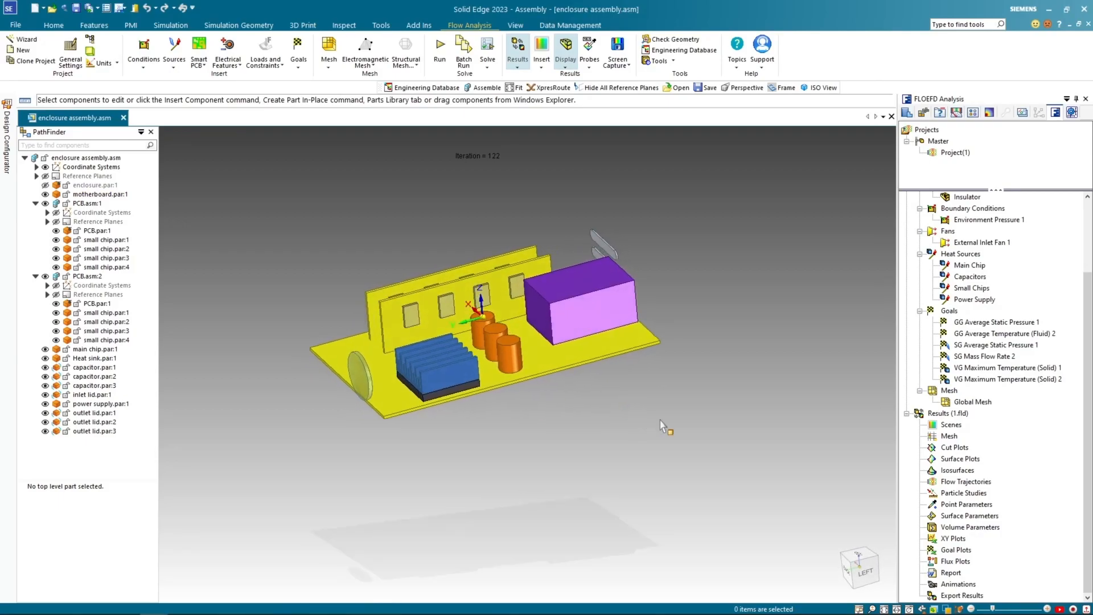
Insert flow trajectories starting from the inlet lid face of External Inlet Fan 1, with 200 starting points.
{"action": "right_click", "coordinate": [957, 484]}
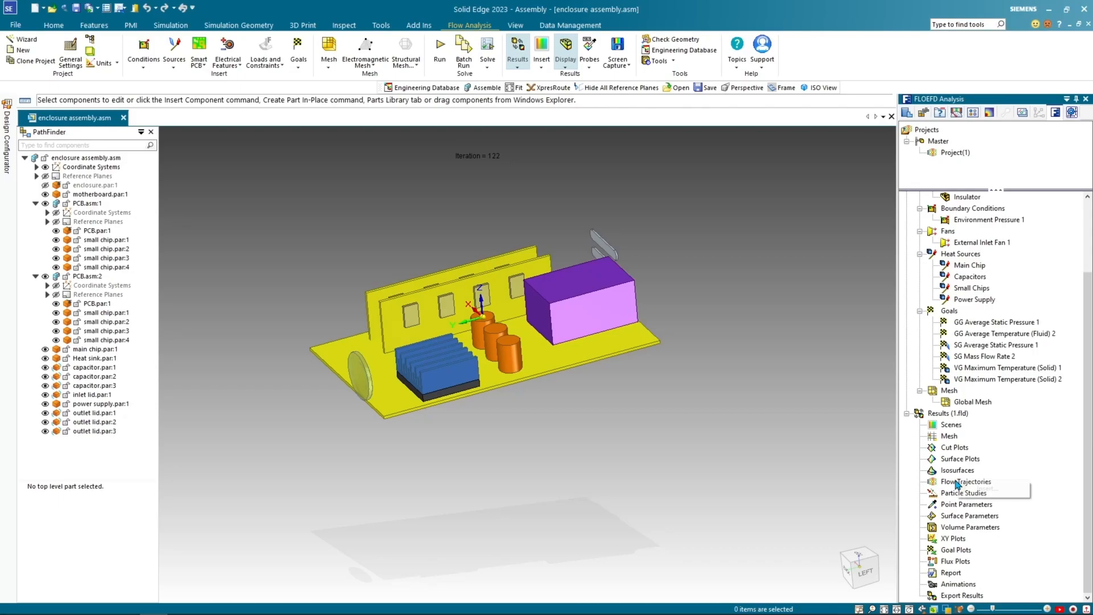
{"action": "left_click", "coordinate": [985, 492]}
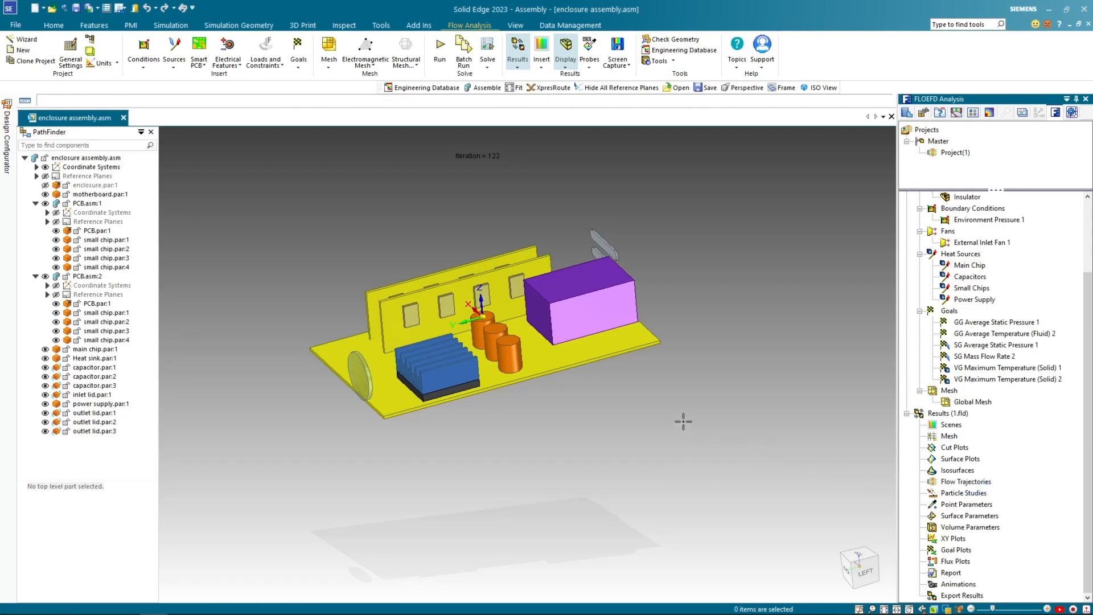
{"action": "middle_click_drag", "start_coordinate": [558, 421], "coordinate": [426, 426]}
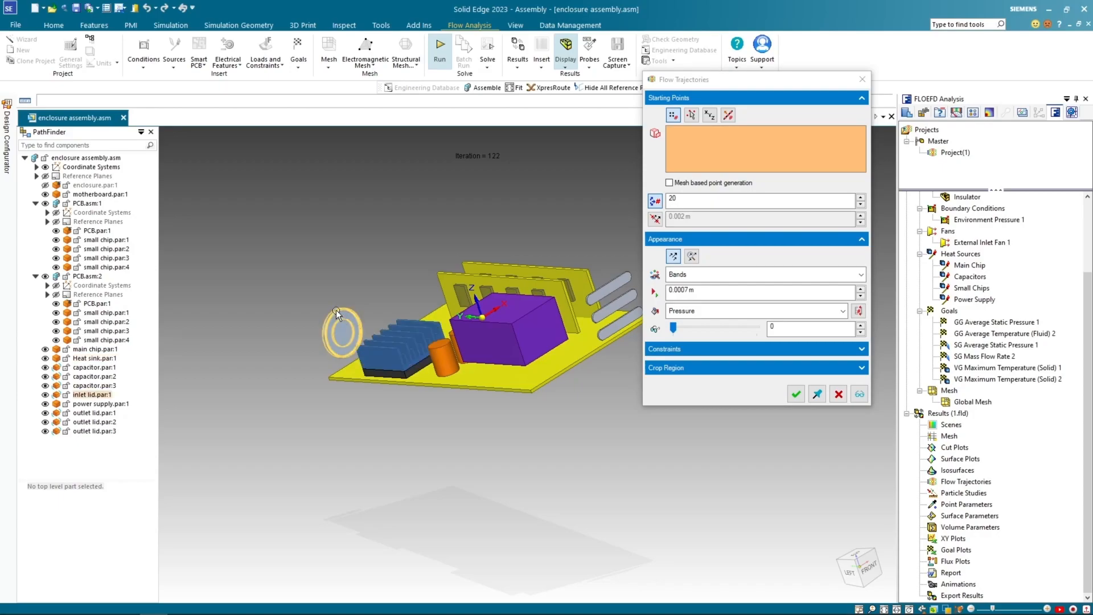
{"action": "scroll", "coordinate": [336, 311], "scroll_direction": "up", "scroll_amount": 5}
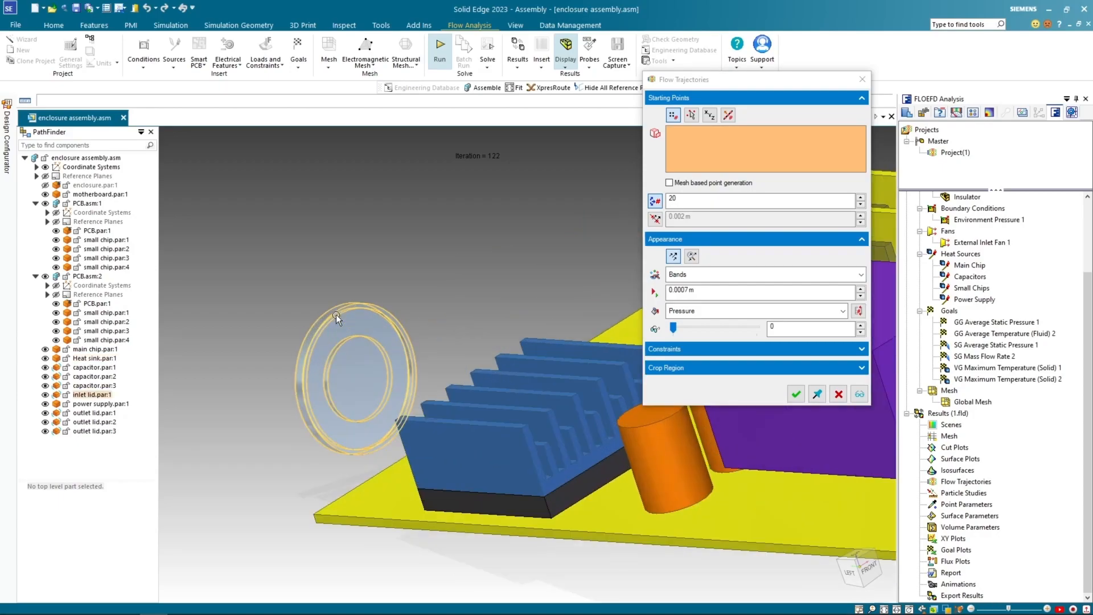
{"action": "left_click", "coordinate": [982, 244]}
{"action": "scroll", "coordinate": [420, 291], "scroll_direction": "down", "scroll_amount": 6}
{"action": "middle_click_drag", "start_coordinate": [417, 234], "coordinate": [441, 239], "text": "shift"}
{"action": "left_click", "coordinate": [696, 218]}
{"action": "type", "text": "0"}
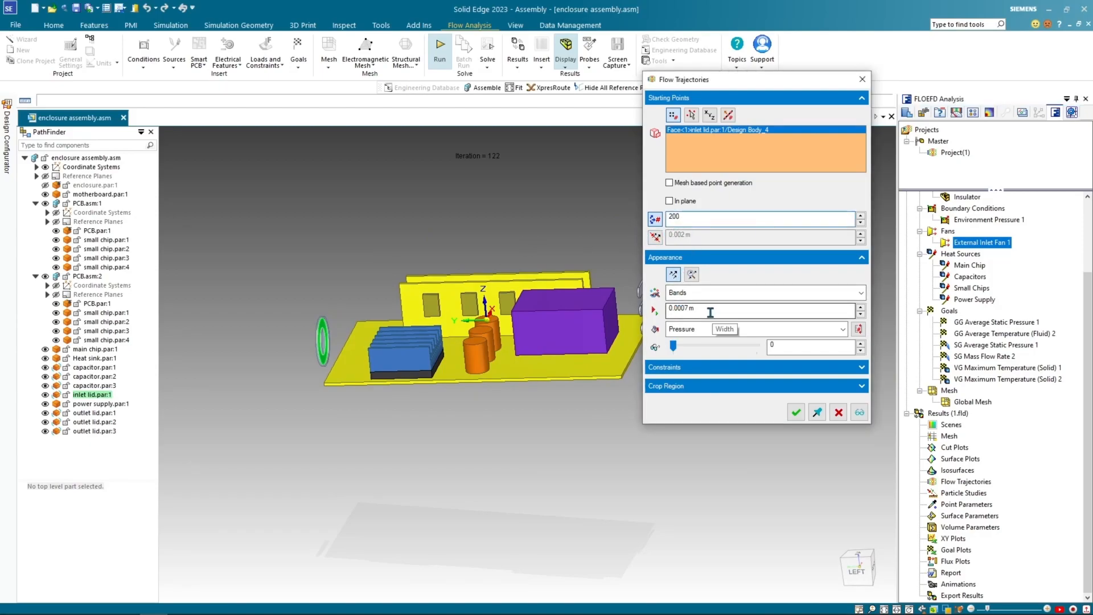
{"action": "left_click", "coordinate": [803, 409]}
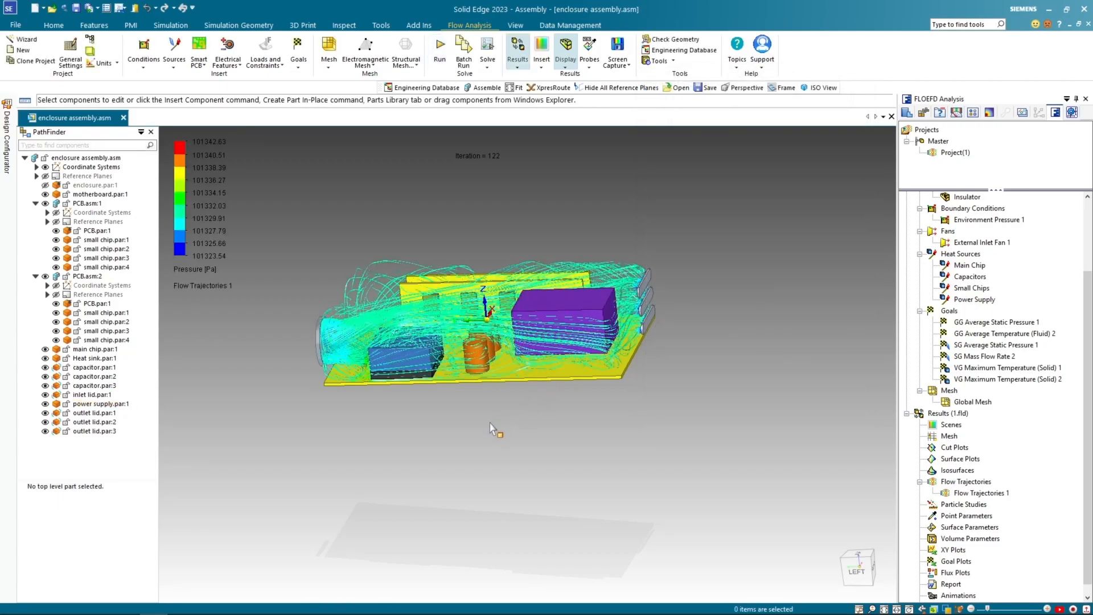
Play Flow Trajectories 1 and examine the air flow from the inlet fan through the components.
{"action": "middle_click_drag", "start_coordinate": [433, 479], "coordinate": [490, 468]}
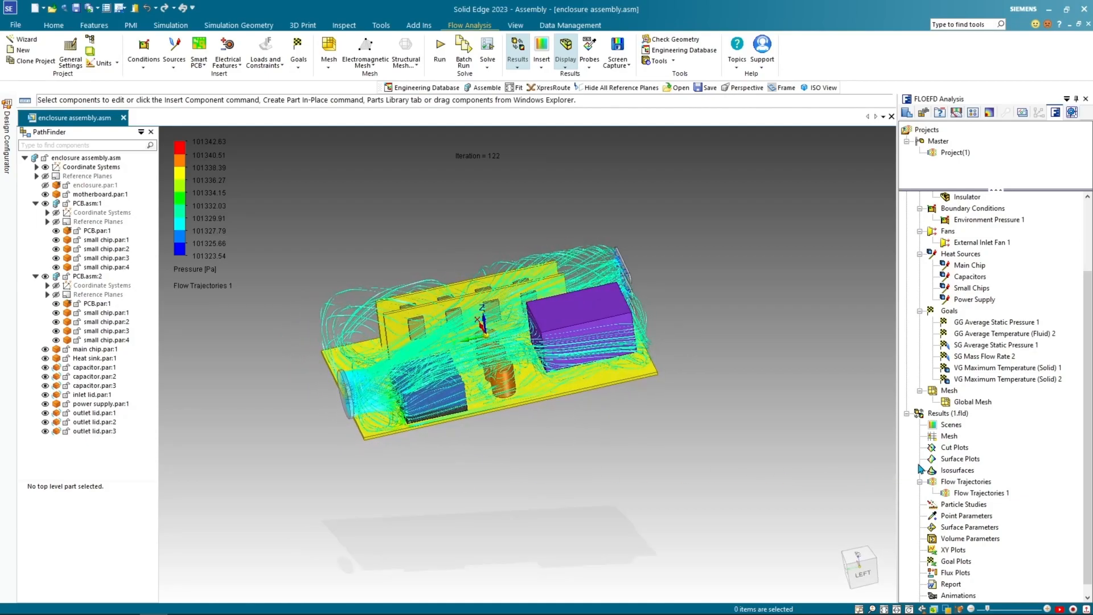
{"action": "left_click", "coordinate": [973, 493]}
{"action": "left_click", "coordinate": [973, 493]}
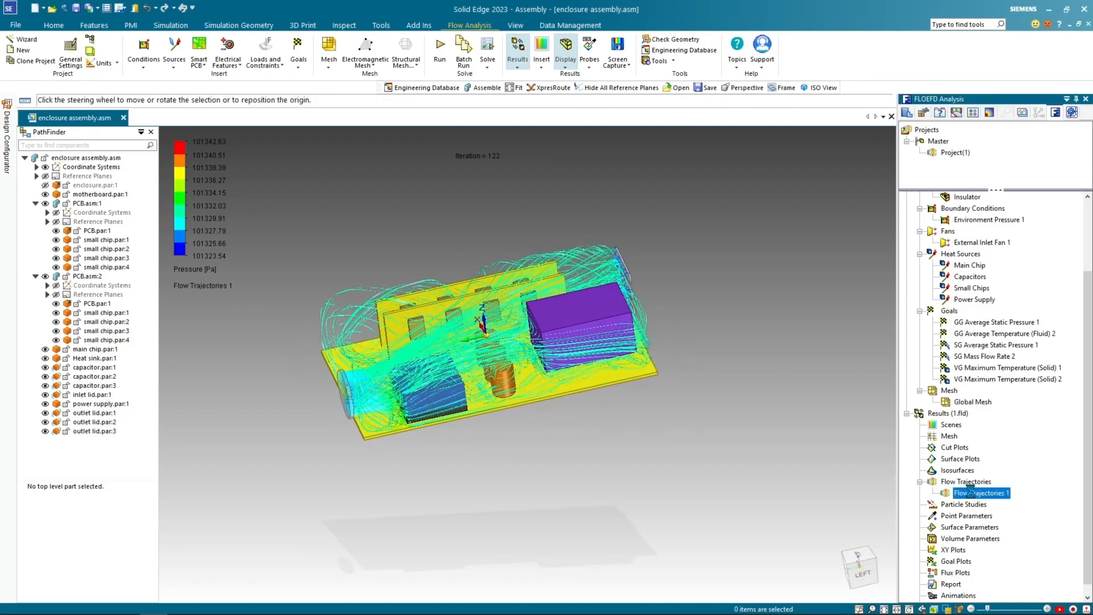
{"action": "right_click", "coordinate": [973, 493]}
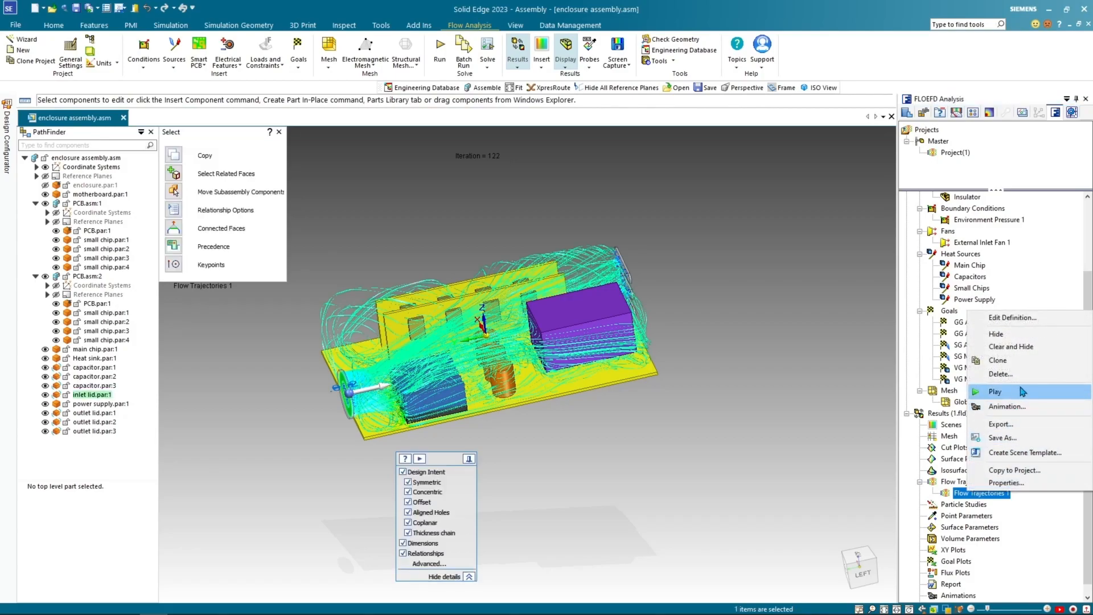
{"action": "left_click", "coordinate": [995, 391]}
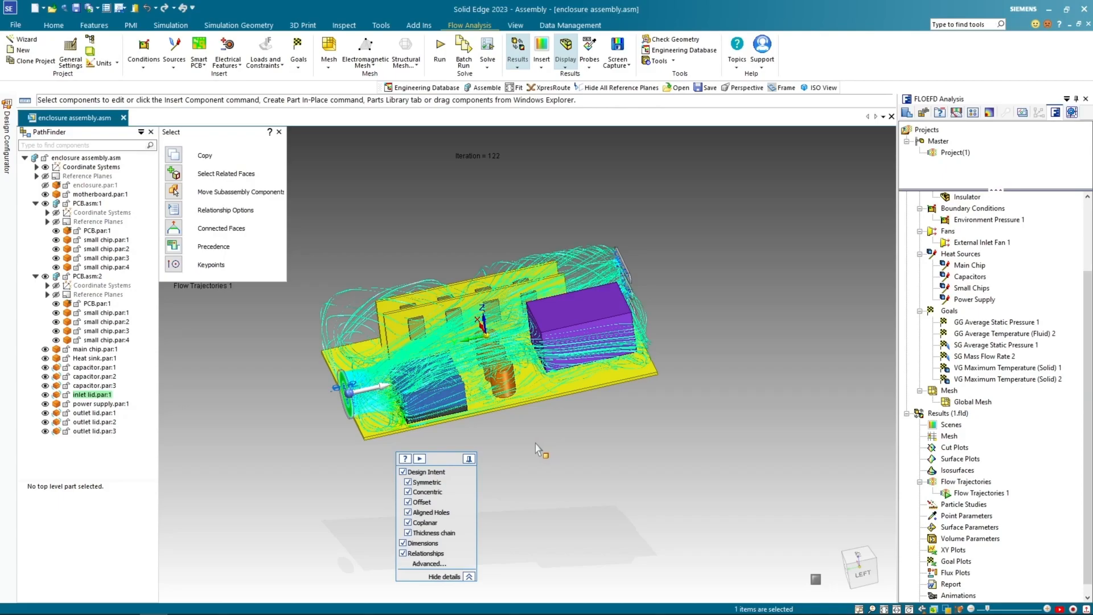
{"action": "scroll", "coordinate": [352, 430], "scroll_direction": "up", "scroll_amount": 4}
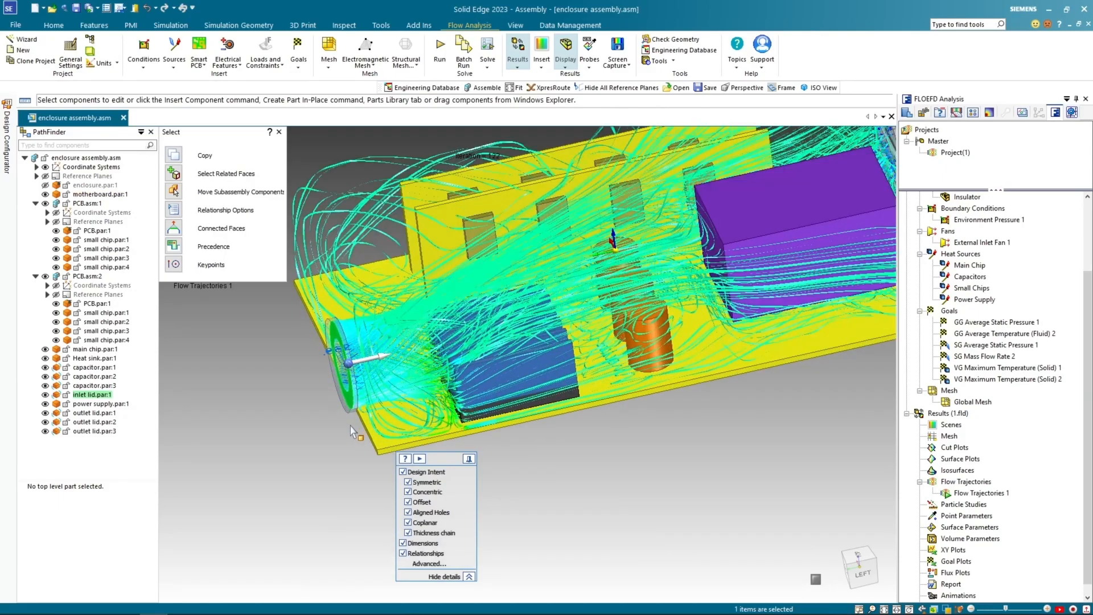
{"action": "scroll", "coordinate": [342, 425], "scroll_direction": "up", "scroll_amount": 2}
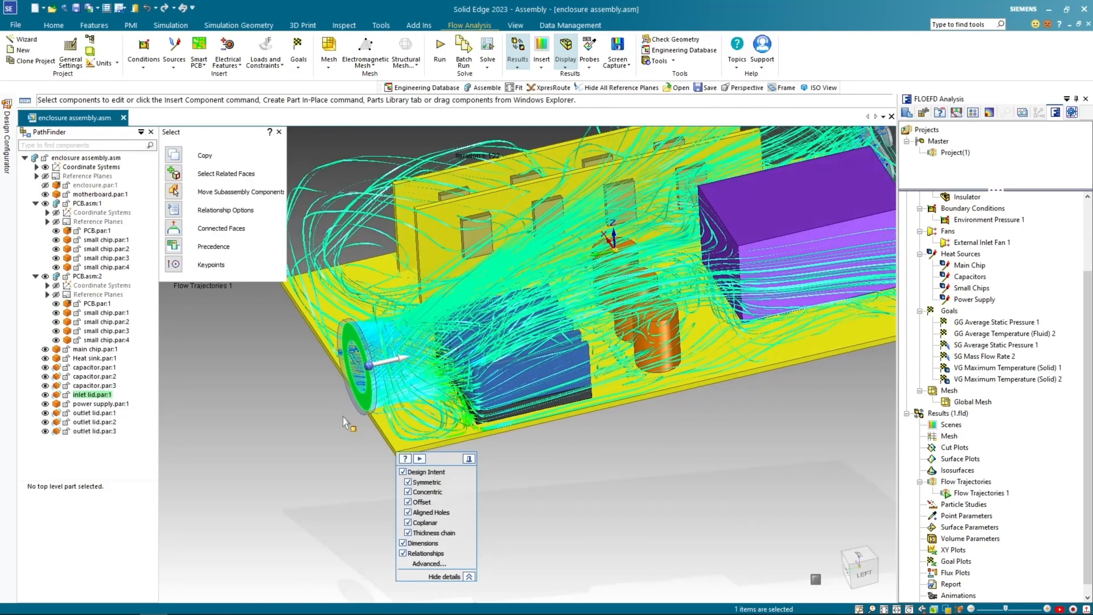
{"action": "scroll", "coordinate": [344, 424], "scroll_direction": "down", "scroll_amount": 4}
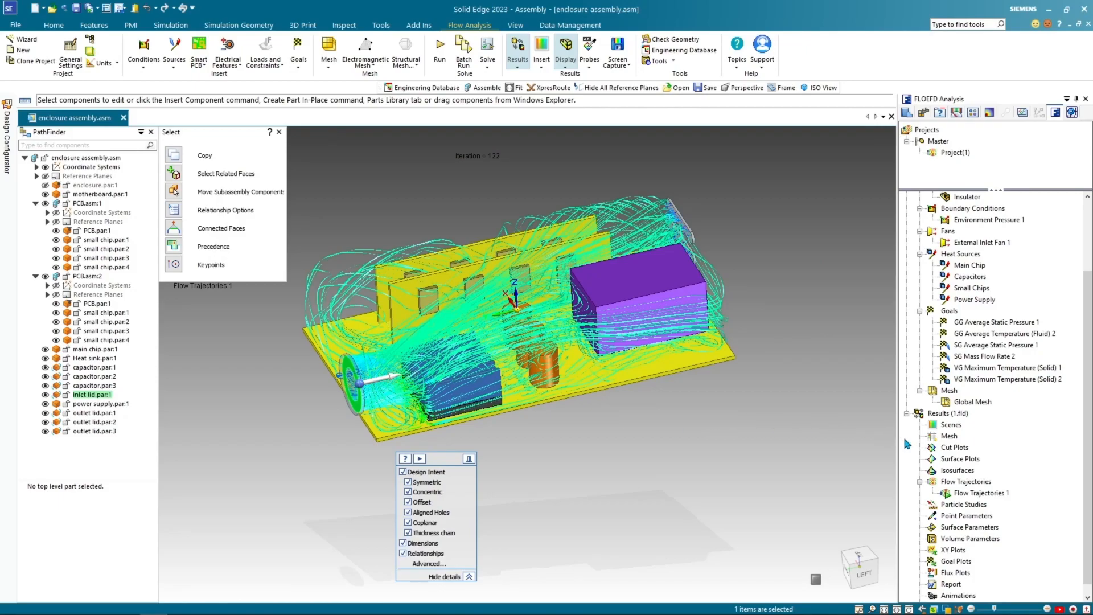
Stop the playback of Flow Trajectories 1 and hide the plot.
{"action": "left_click", "coordinate": [968, 494]}
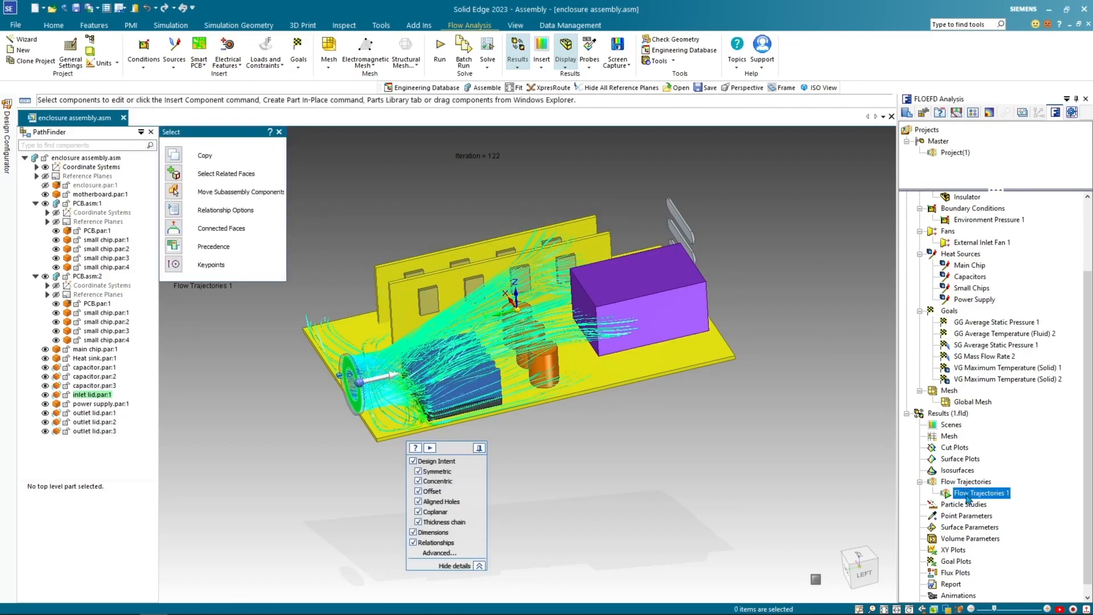
{"action": "right_click", "coordinate": [967, 496]}
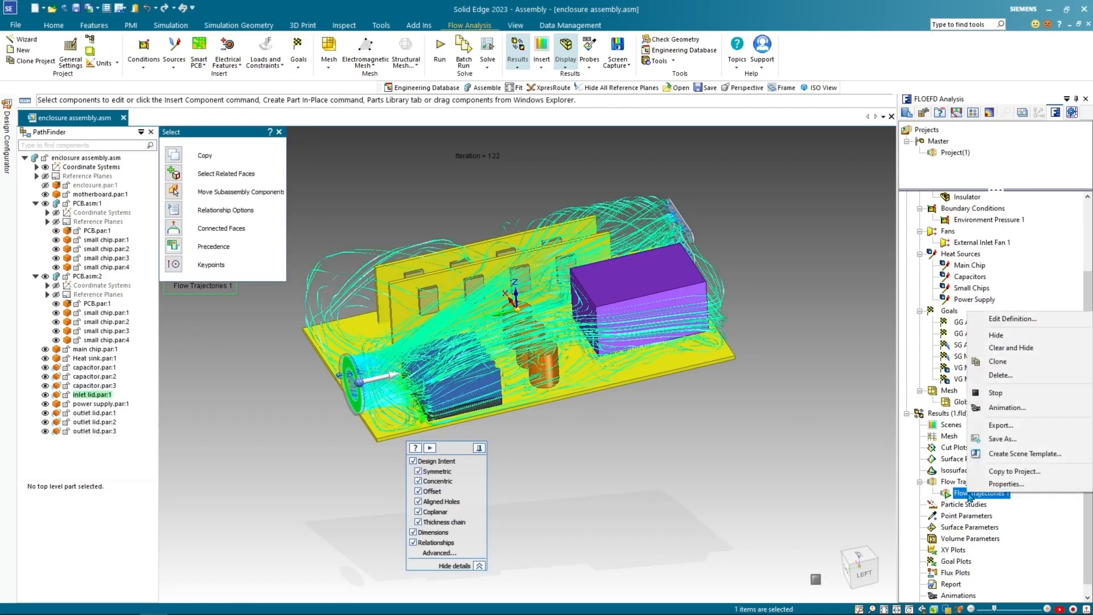
{"action": "left_click", "coordinate": [996, 393]}
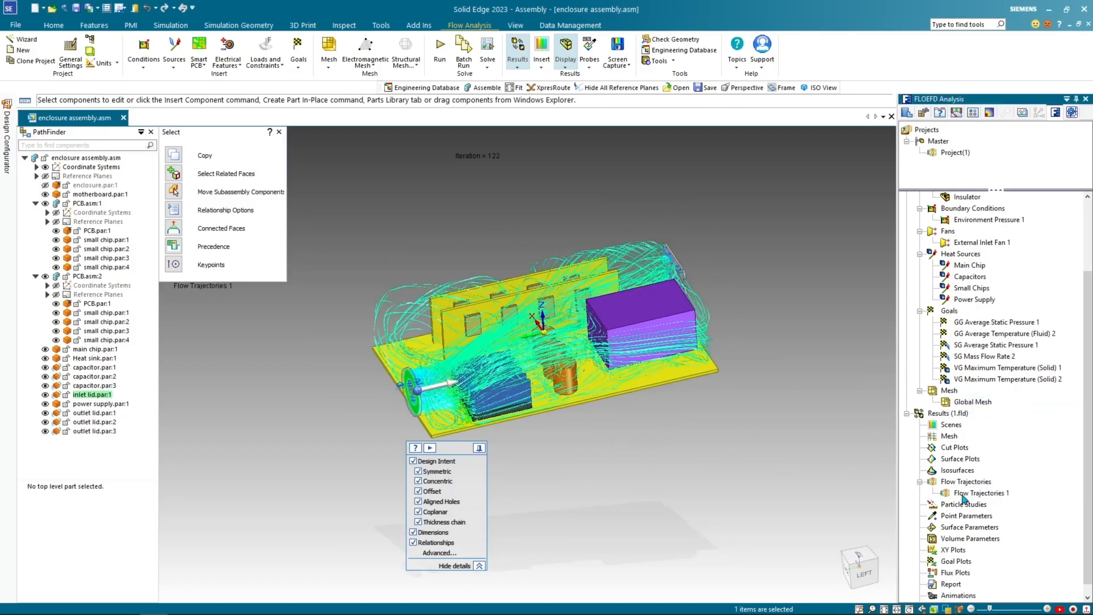
{"action": "right_click", "coordinate": [990, 500]}
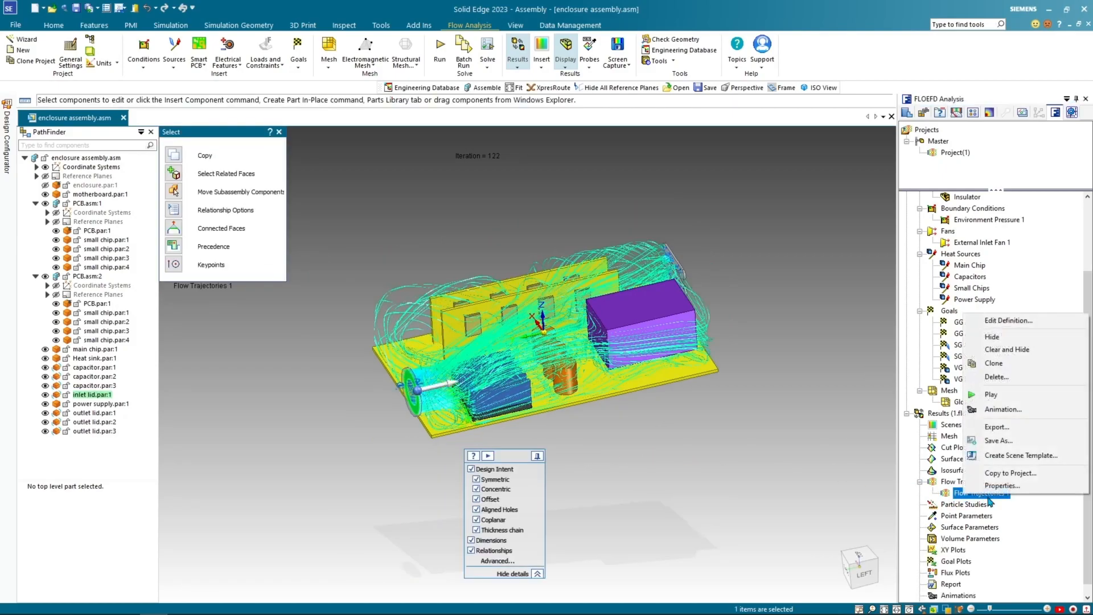
{"action": "left_click", "coordinate": [1013, 339]}
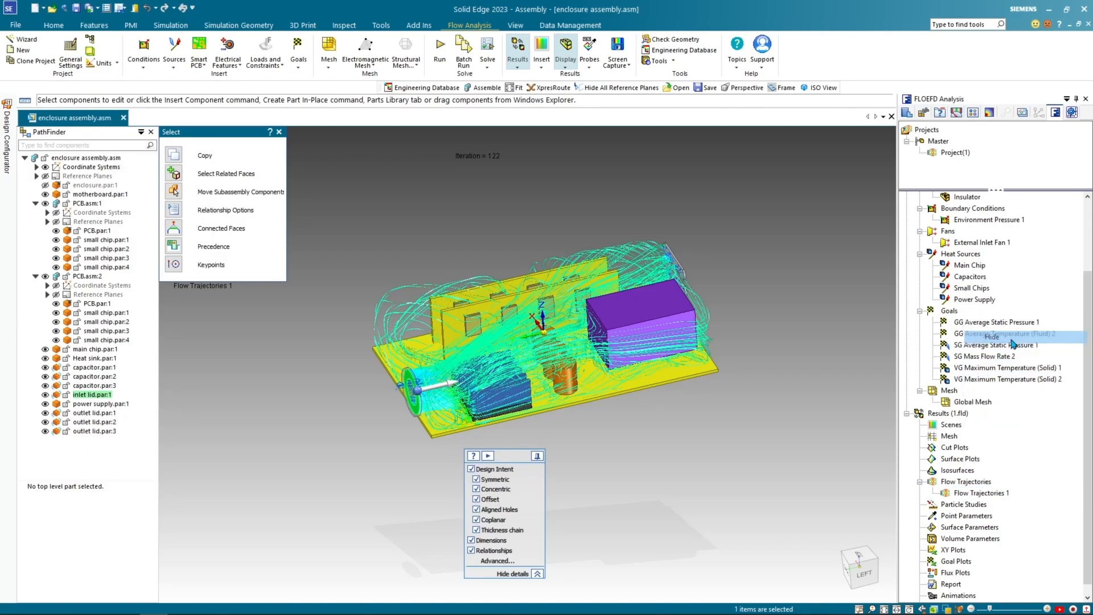
Insert a cut plot on the Top (xy) plane with velocity contours.
{"action": "mouse_move", "coordinate": [591, 448]}
{"action": "middle_mouse_down"}
{"action": "mouse_move", "coordinate": [606, 398]}
{"action": "mouse_move", "coordinate": [554, 403]}
{"action": "mouse_move", "coordinate": [590, 437]}
{"action": "middle_mouse_up"}
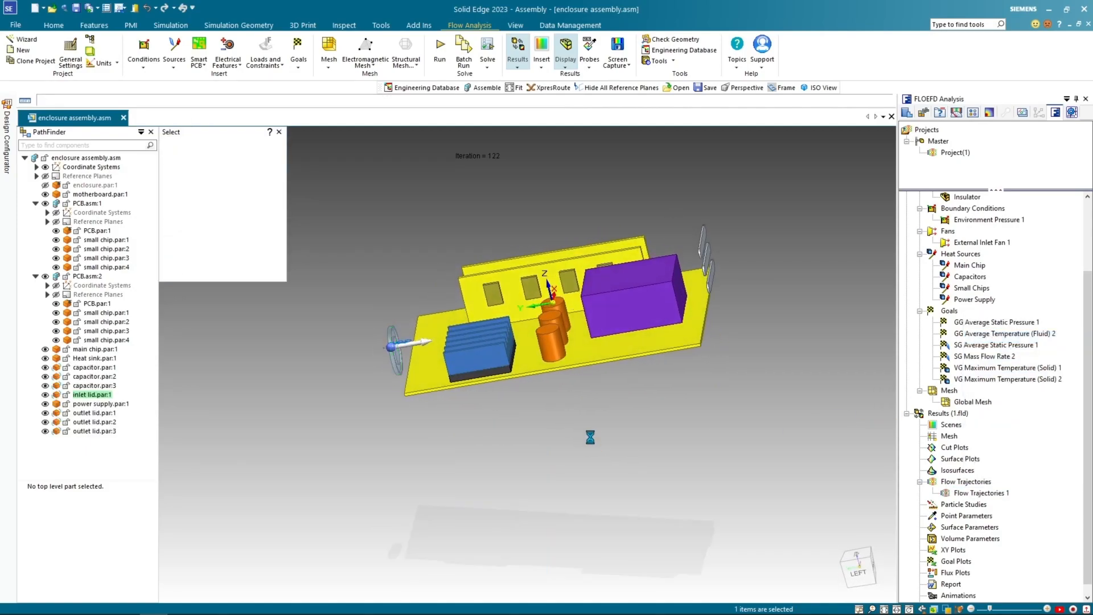
{"action": "right_click", "coordinate": [946, 448]}
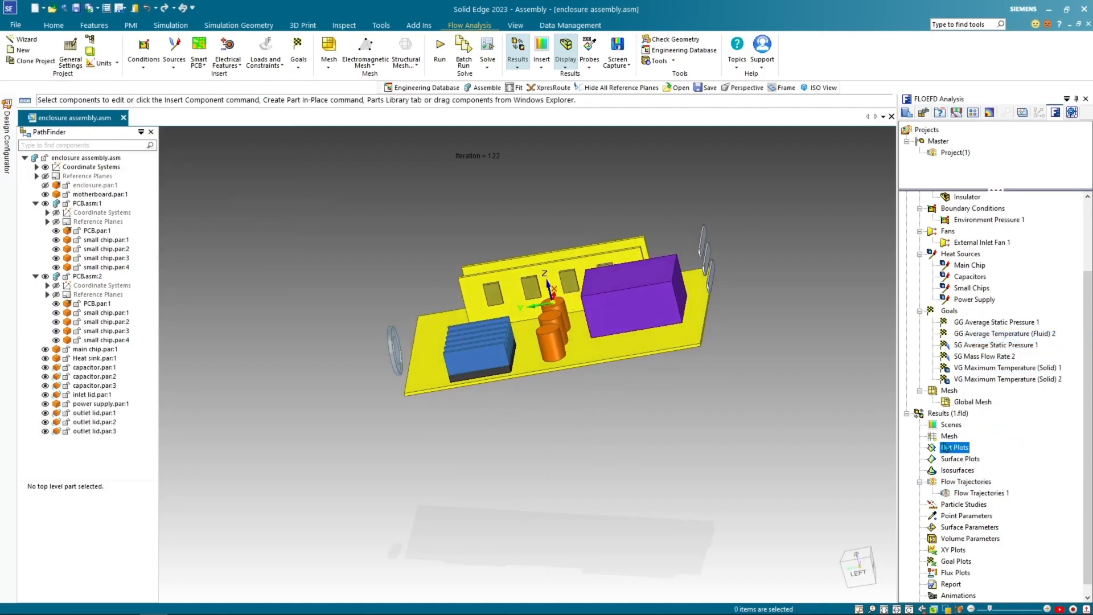
{"action": "left_click", "coordinate": [960, 455]}
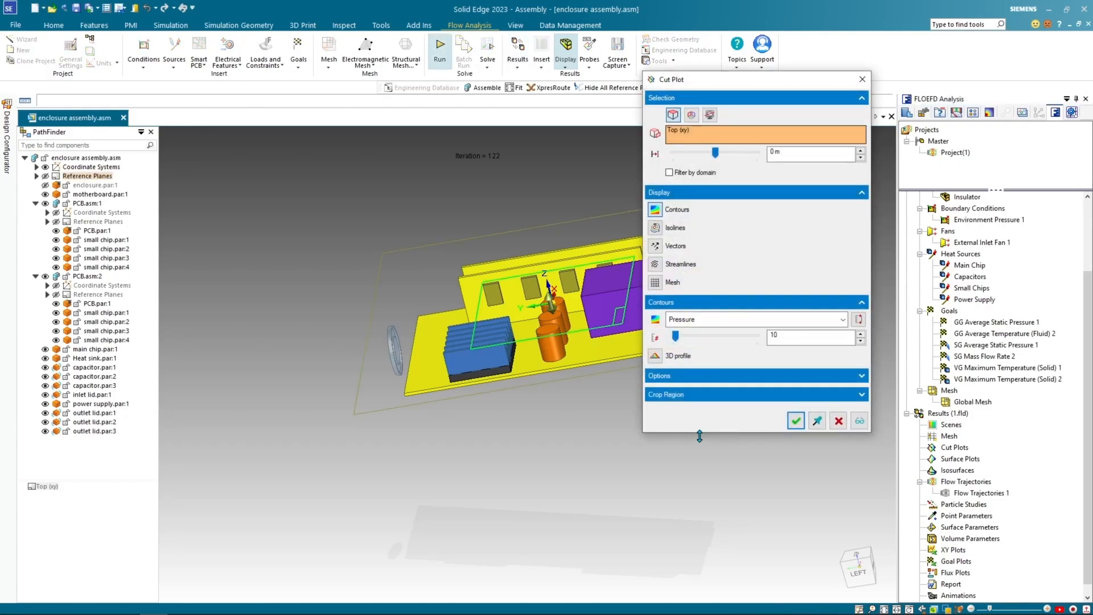
{"action": "left_click", "coordinate": [738, 328]}
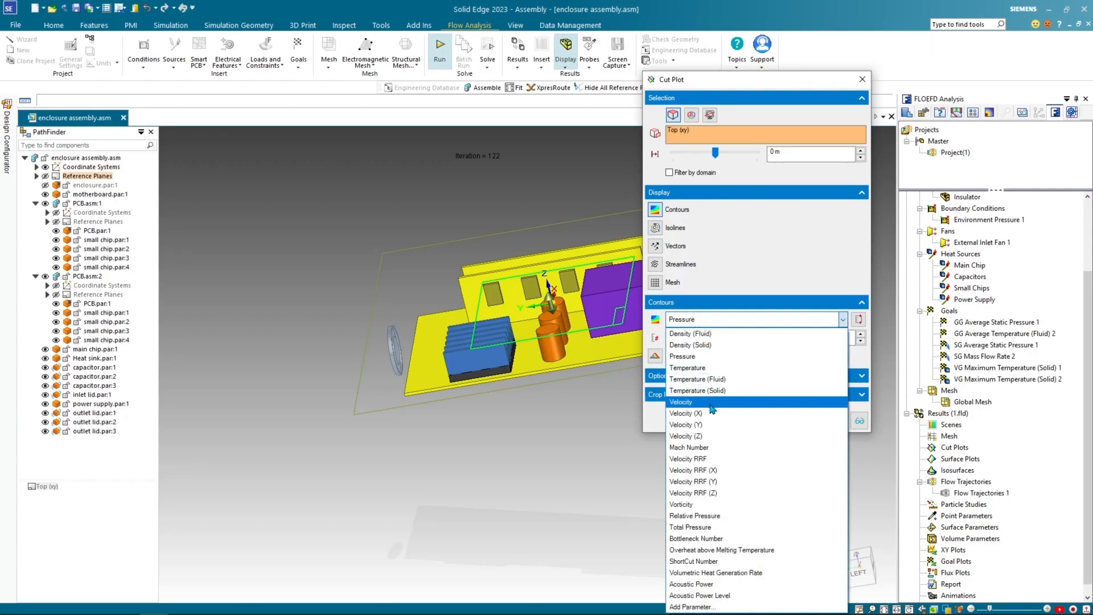
{"action": "left_click", "coordinate": [711, 403]}
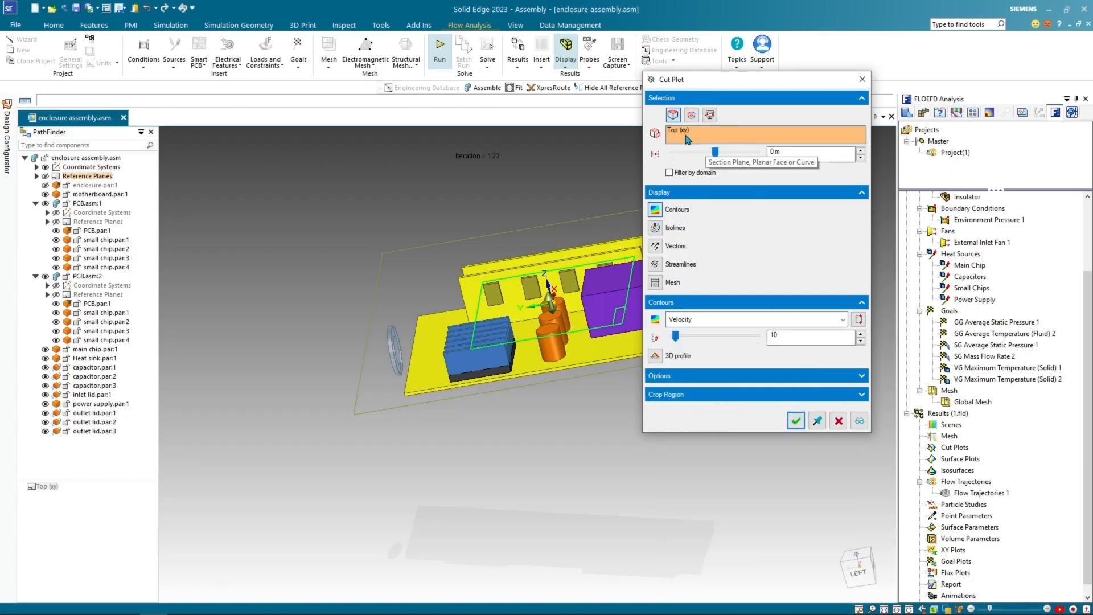
{"action": "middle_click_drag", "start_coordinate": [516, 216], "coordinate": [427, 207], "text": "shift"}
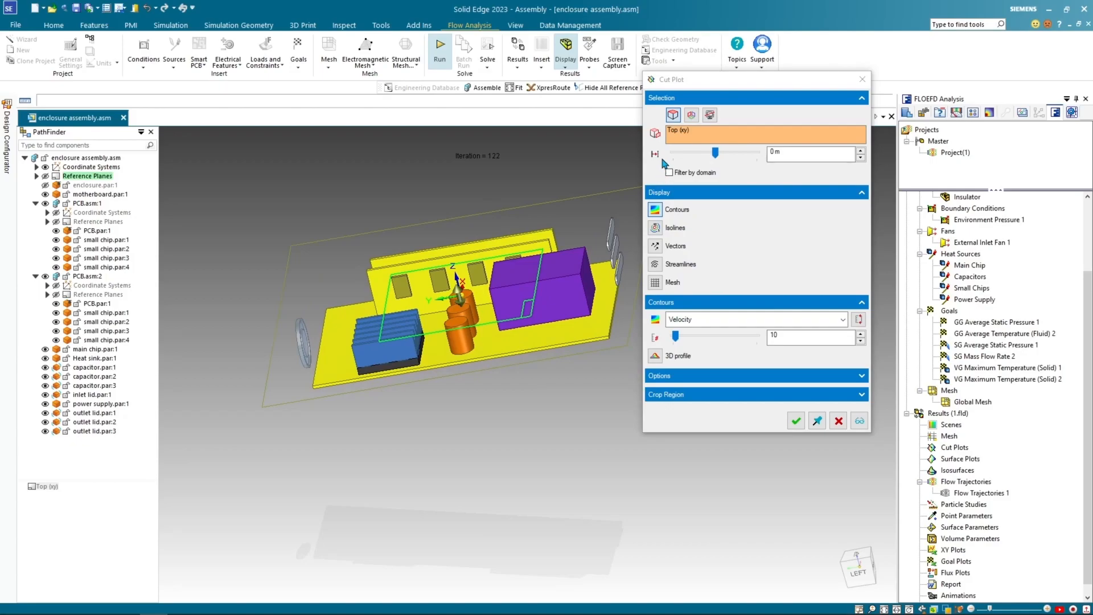
{"action": "left_click", "coordinate": [797, 422]}
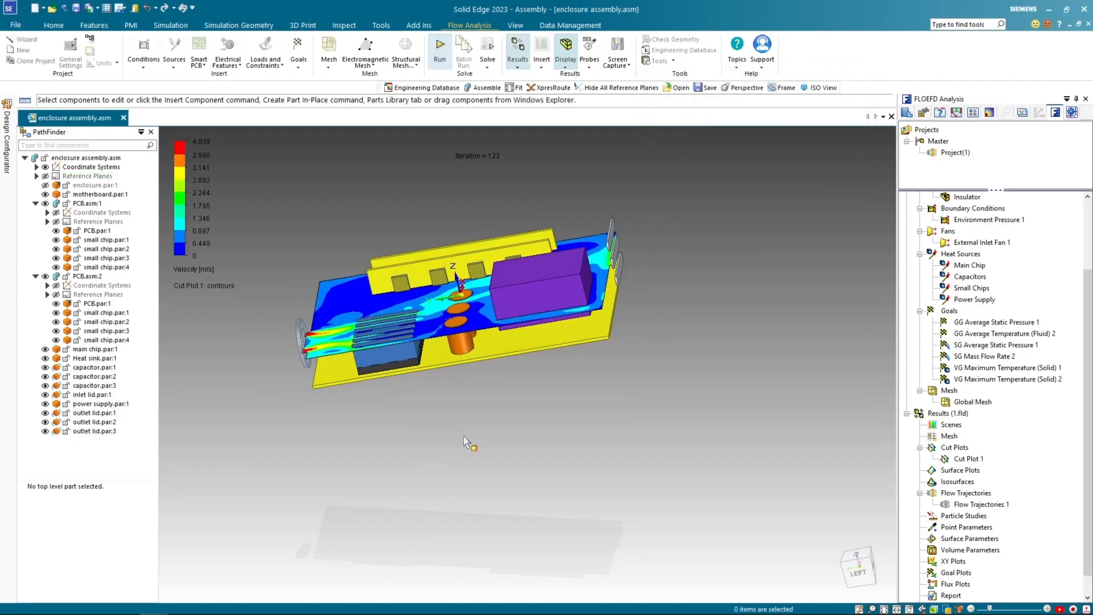
Edit Cut Plot 1 to show Temperature (Fluid) contours and turn on its vectors display.
{"action": "left_click", "coordinate": [864, 558]}
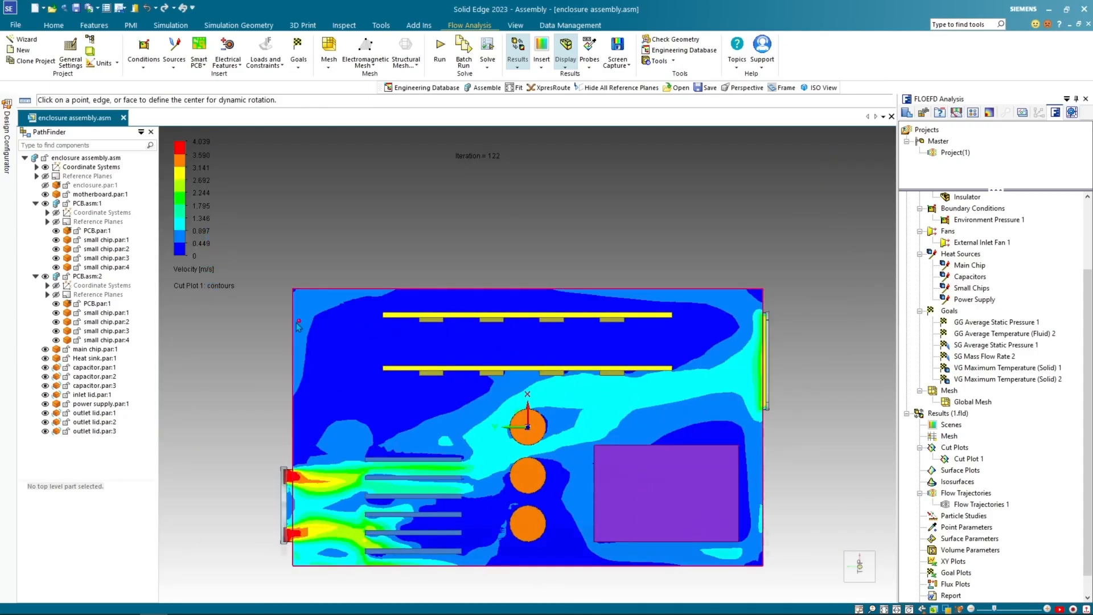
{"action": "middle_click_drag", "start_coordinate": [224, 380], "coordinate": [239, 320], "text": "shift"}
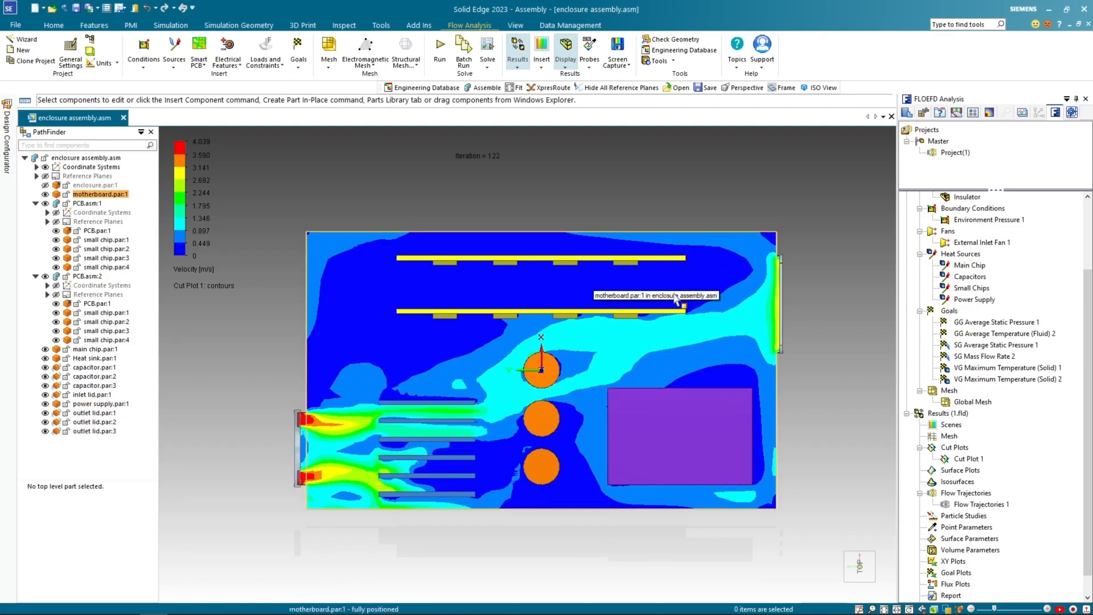
{"action": "scroll", "coordinate": [793, 347], "scroll_direction": "down", "scroll_amount": 1}
{"action": "middle_click_drag", "start_coordinate": [815, 419], "coordinate": [828, 263]}
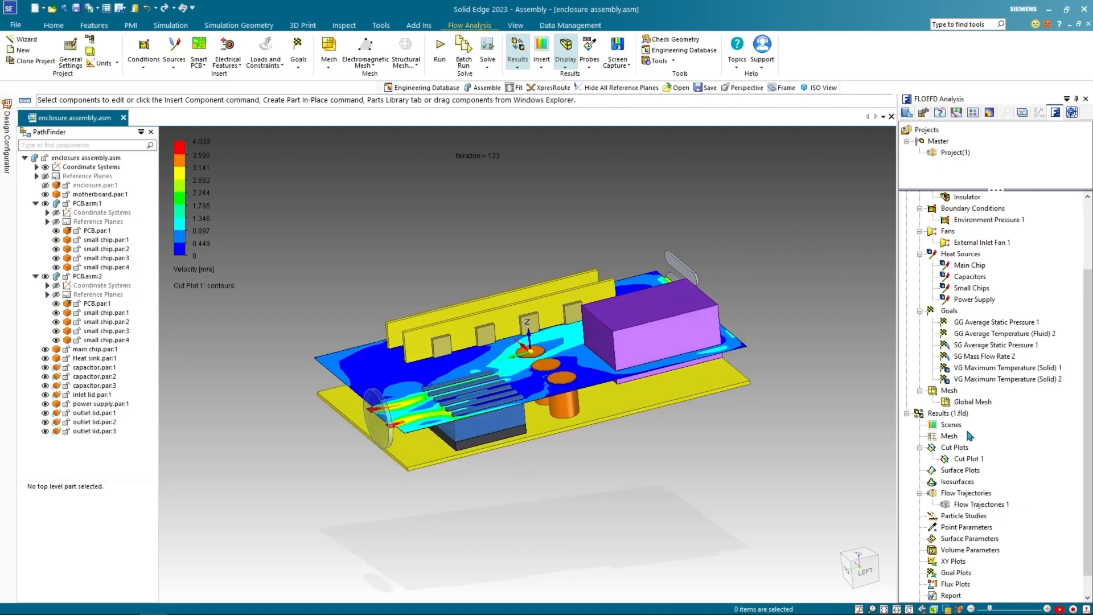
{"action": "right_click", "coordinate": [966, 461]}
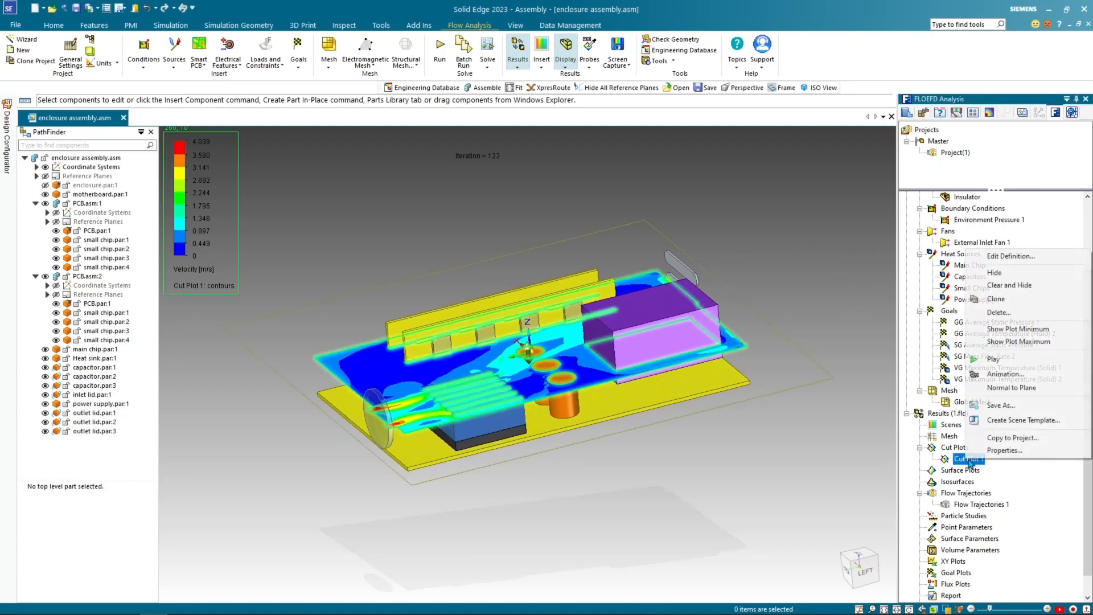
{"action": "left_click", "coordinate": [1013, 257]}
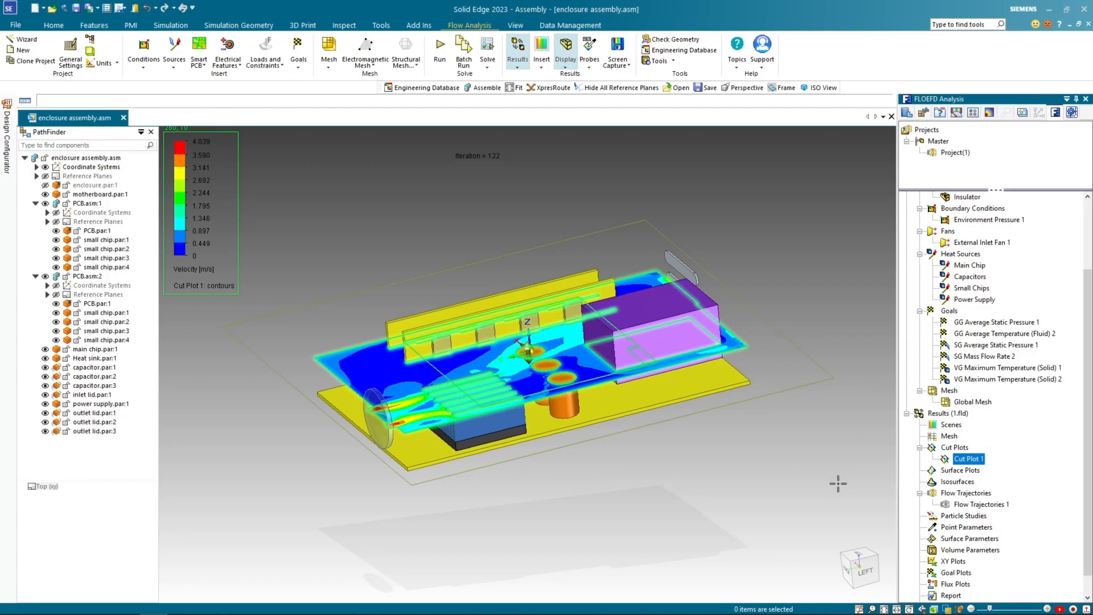
{"action": "double_click", "coordinate": [967, 459]}
{"action": "left_click", "coordinate": [704, 320]}
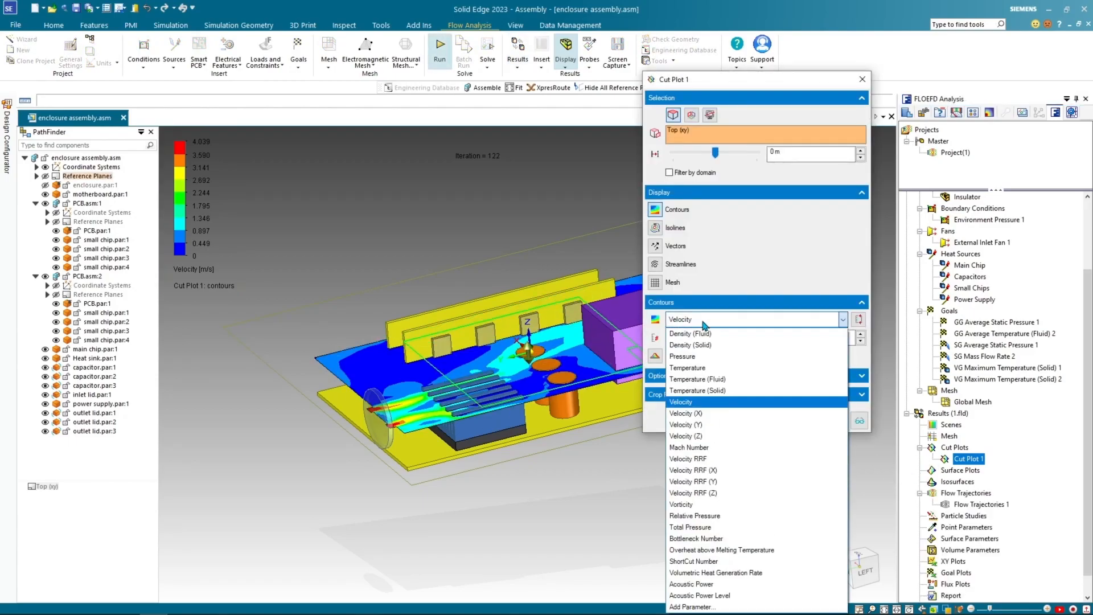
{"action": "left_click", "coordinate": [697, 378]}
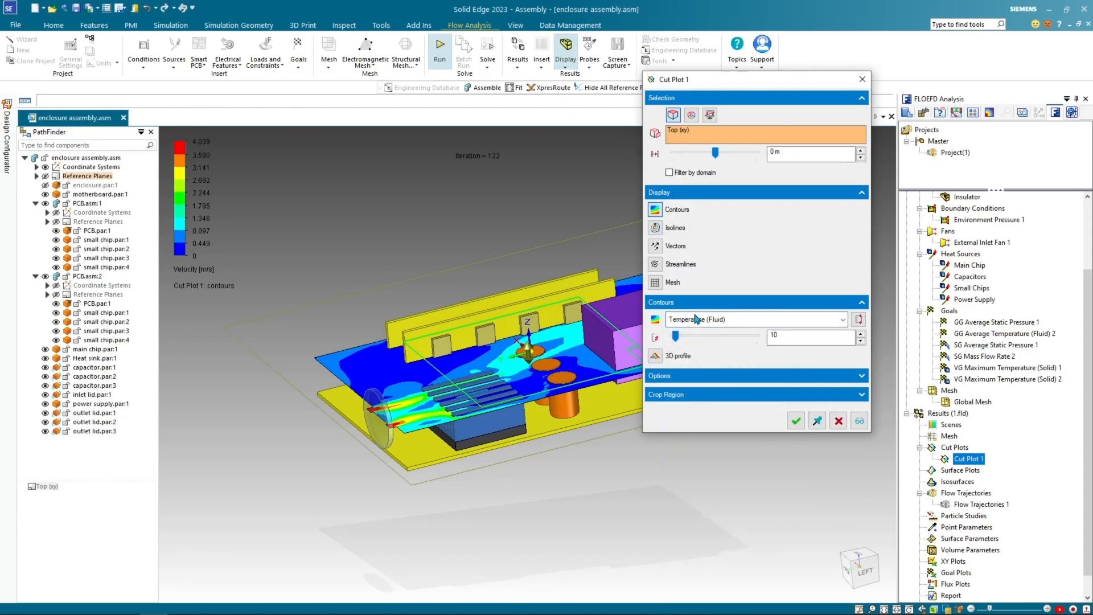
{"action": "left_click", "coordinate": [658, 249]}
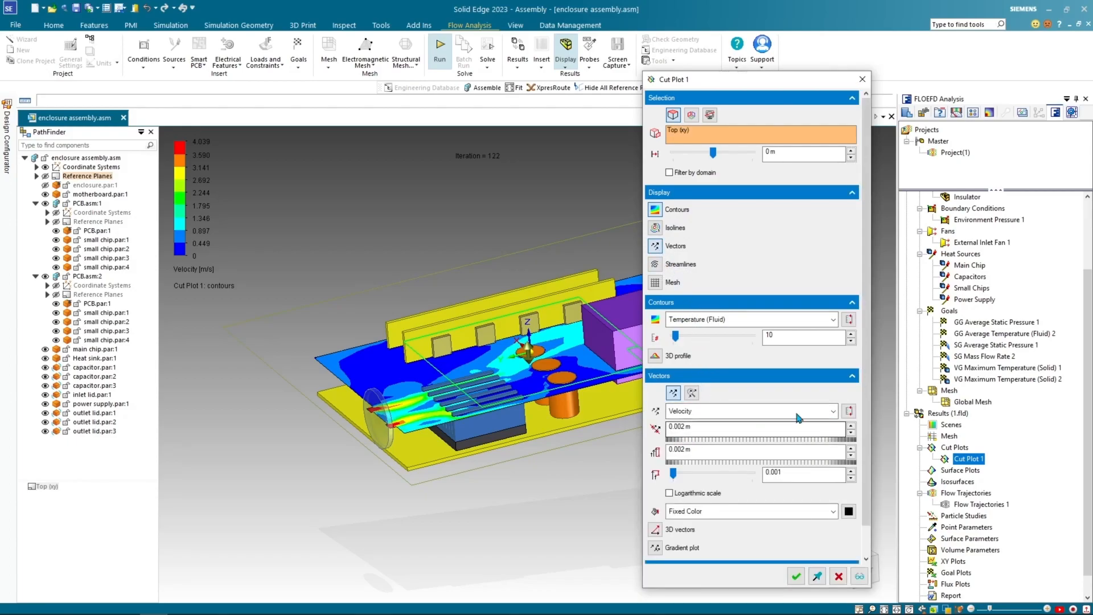
Adjust the fluid temperature contour range to a maximum of 120 F and a minimum of 50 F.
{"action": "left_click", "coordinate": [849, 318]}
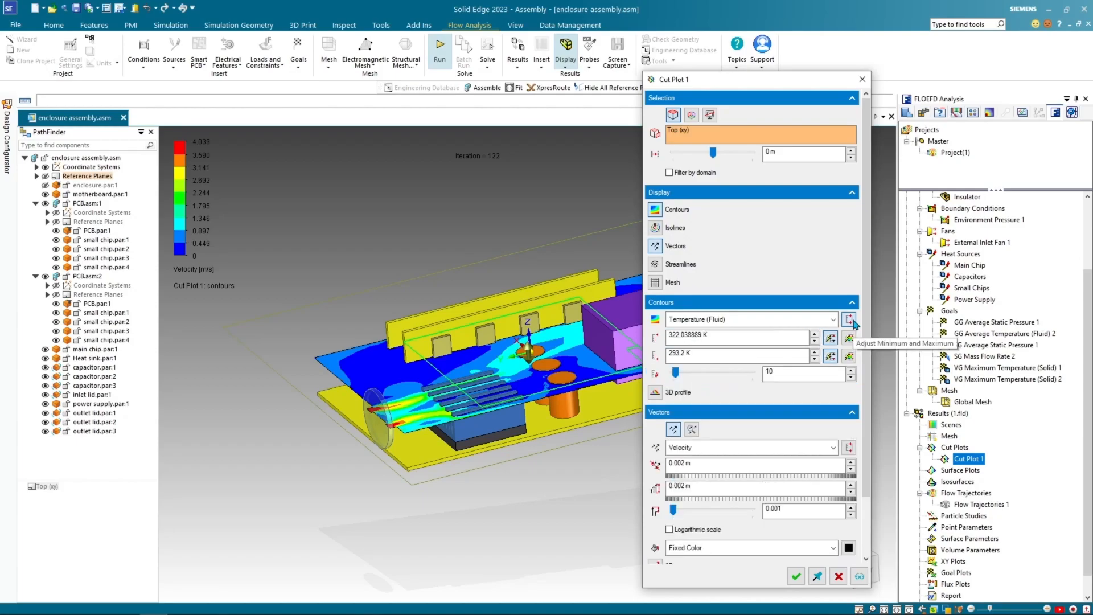
{"action": "double_click", "coordinate": [719, 338]}
{"action": "type", "text": "120"}
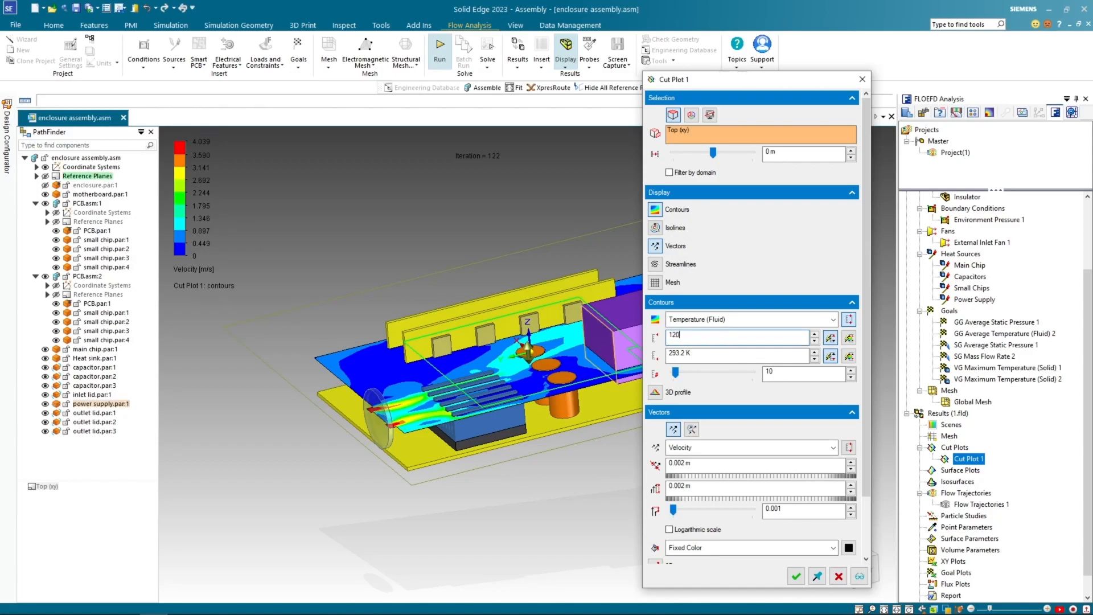
{"action": "type", "text": " F"}
{"action": "key", "text": "Tab"}
{"action": "type", "text": "5"}
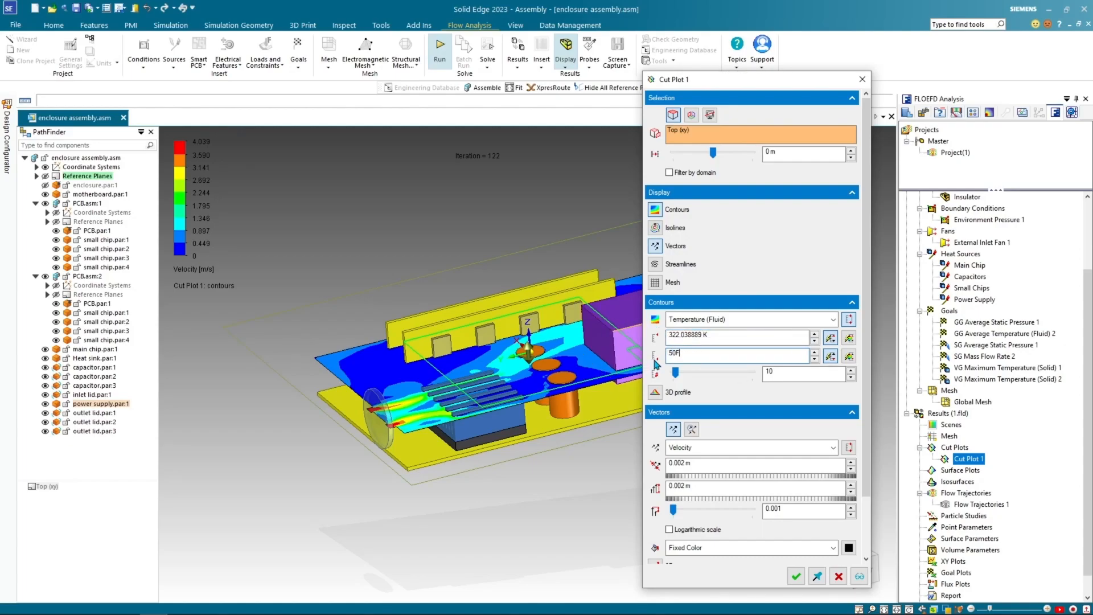
{"action": "left_click", "coordinate": [709, 335]}
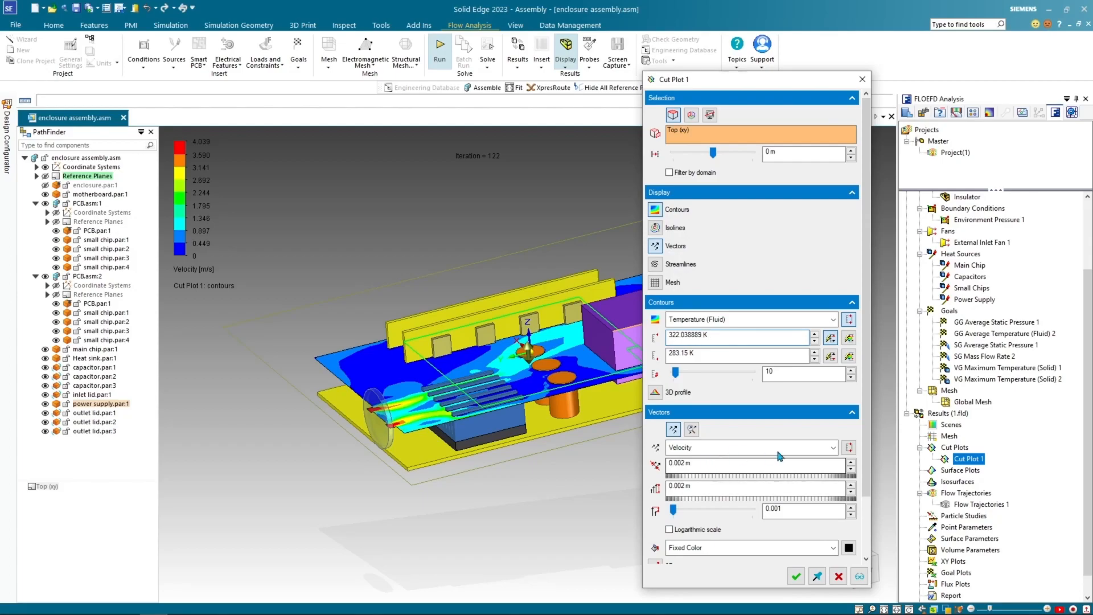
Set the maximum velocity for the vectors to 10 and apply the changes to Cut Plot 1.
{"action": "left_click", "coordinate": [850, 448]}
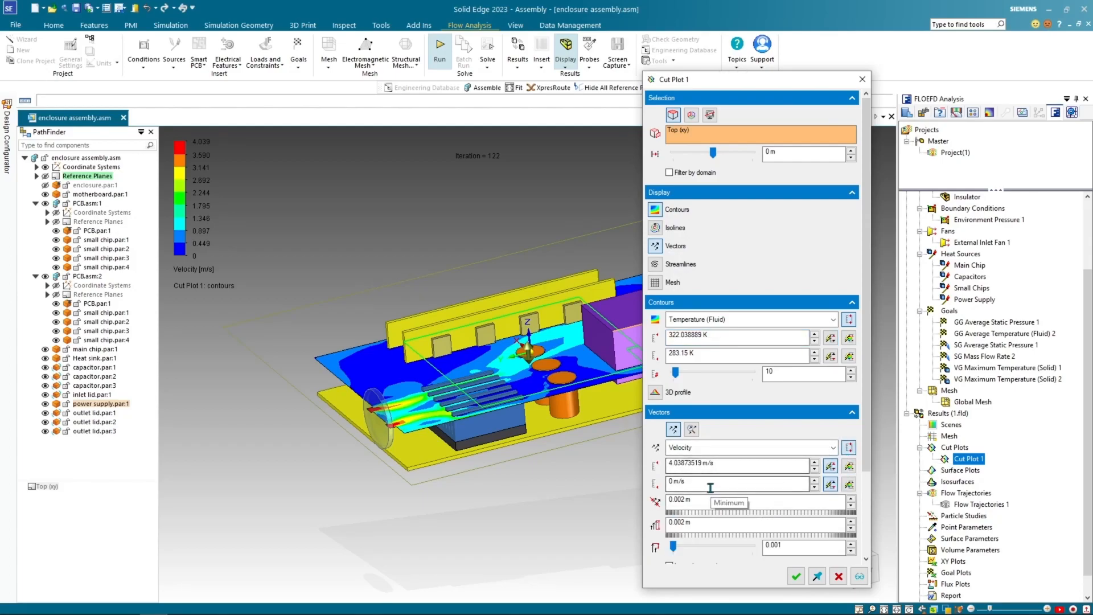
{"action": "left_click_drag", "start_coordinate": [738, 464], "coordinate": [628, 457]}
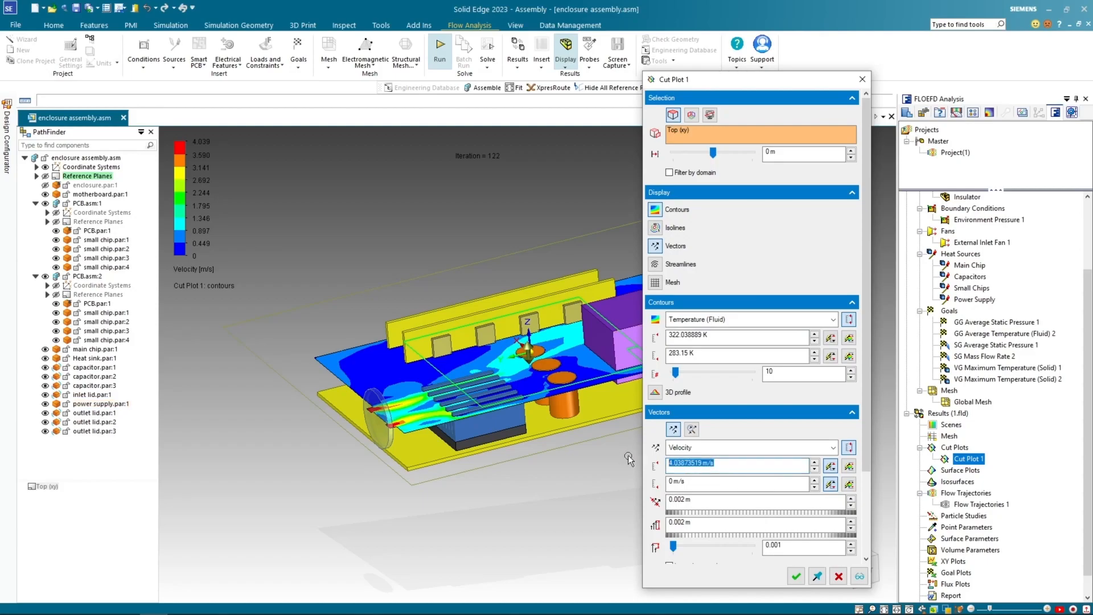
{"action": "type", "text": "10"}
{"action": "key", "text": "Return"}
{"action": "left_click", "coordinate": [795, 577]}
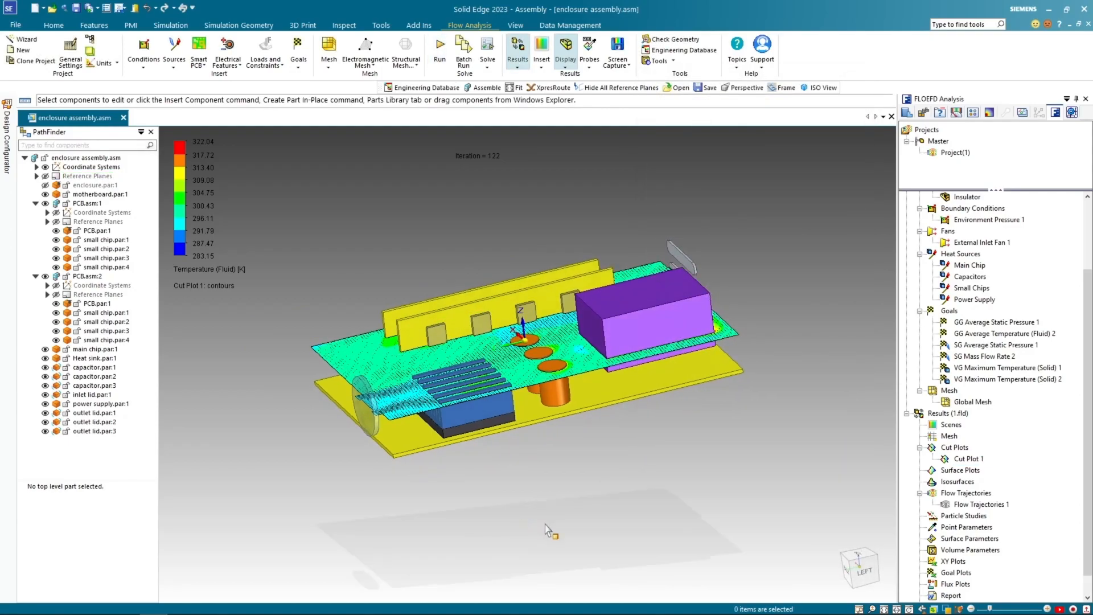
Examine the fluid temperature contours and velocity vectors of Cut Plot 1 from above, with the inlet fan at the left.
{"action": "left_click", "coordinate": [858, 557]}
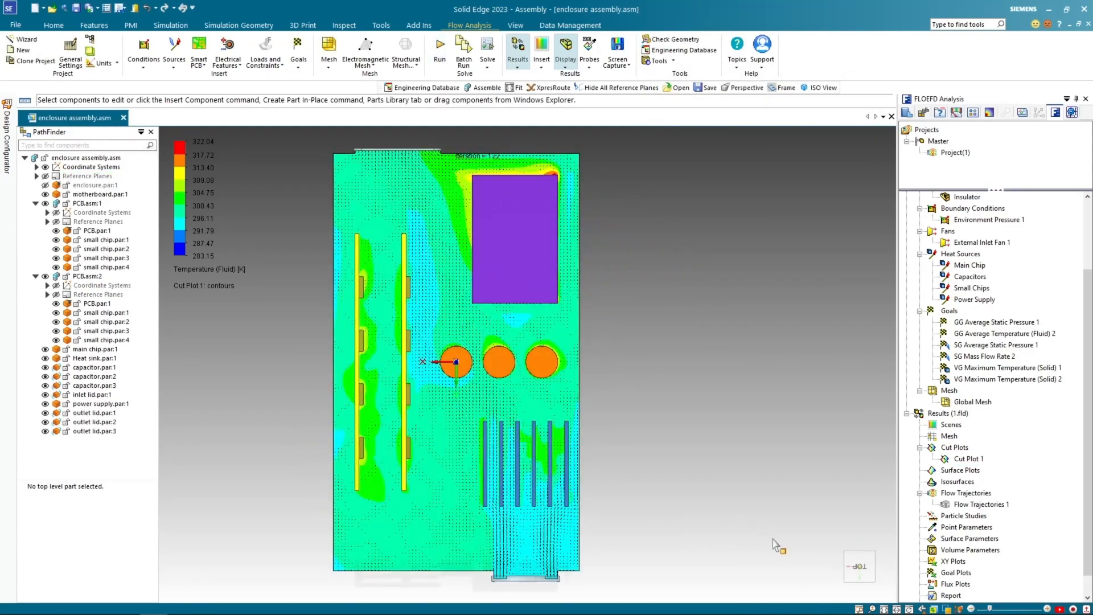
{"action": "left_click", "coordinate": [877, 596]}
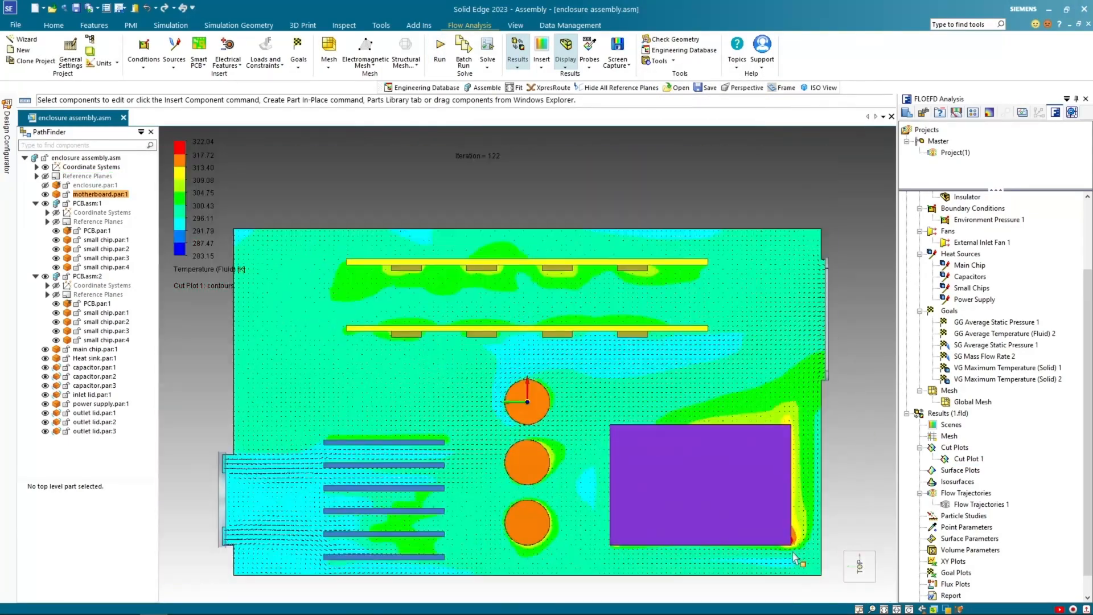
{"action": "scroll", "coordinate": [695, 518], "scroll_direction": "down", "scroll_amount": 3}
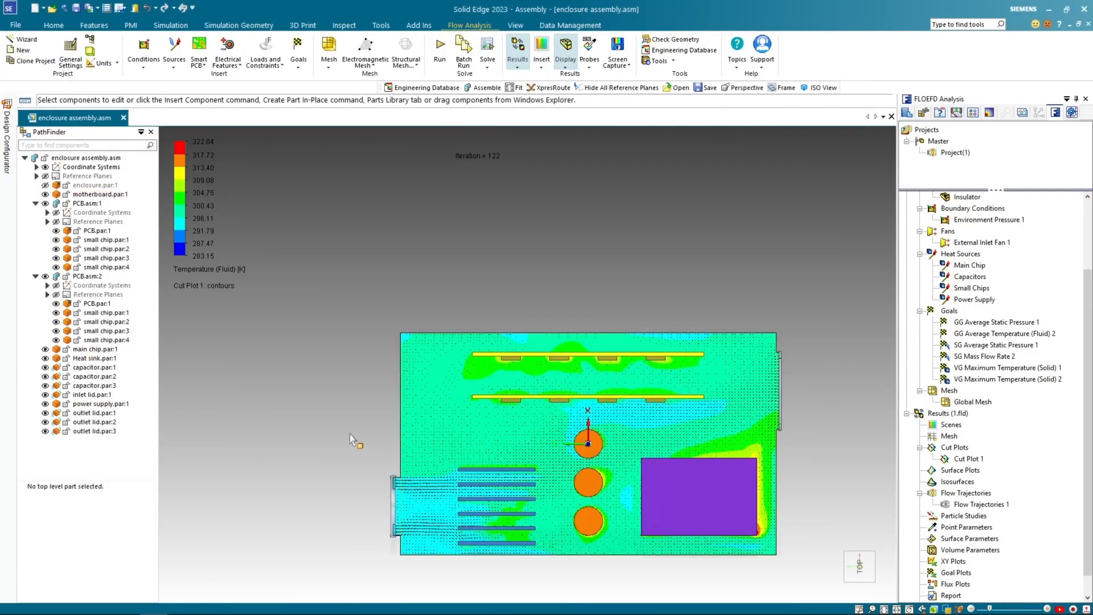
{"action": "middle_click_drag", "start_coordinate": [352, 435], "coordinate": [321, 307], "text": "shift"}
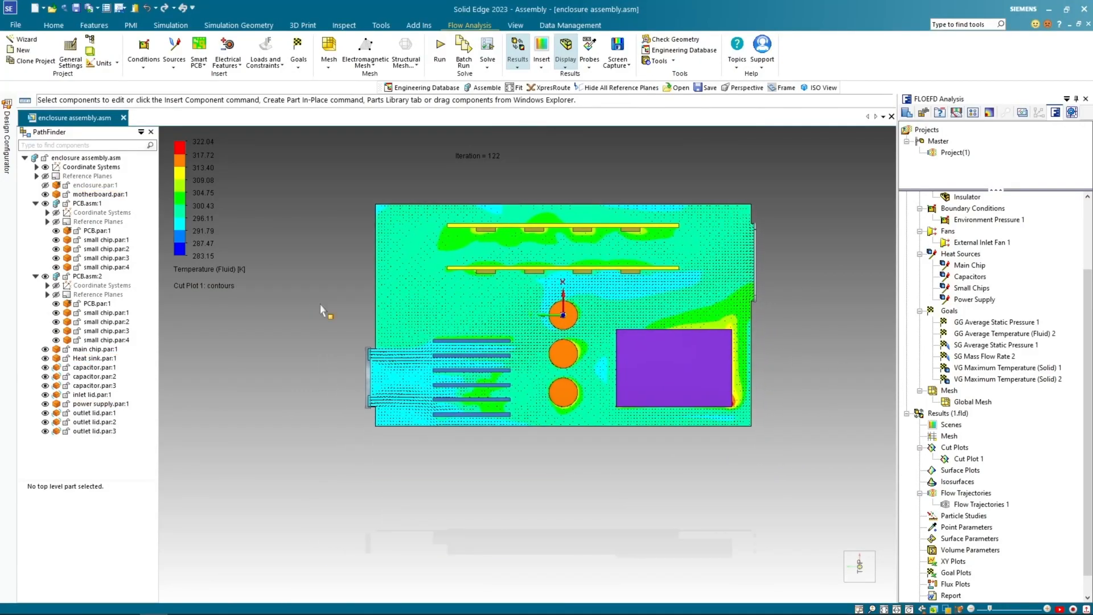
{"action": "scroll", "coordinate": [338, 320], "scroll_direction": "up", "scroll_amount": 2}
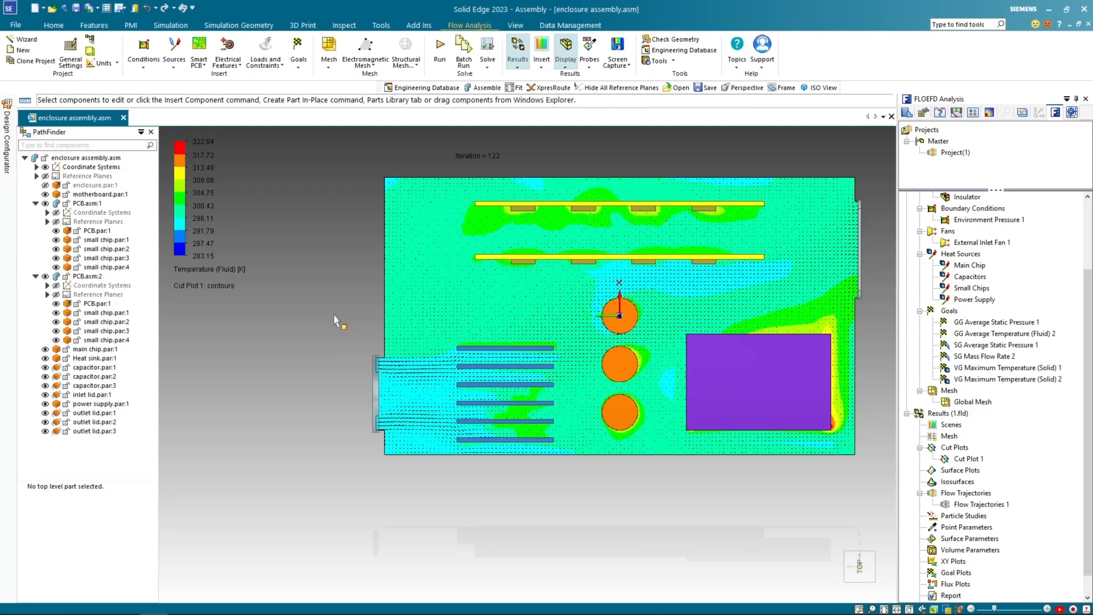
{"action": "middle_click_drag", "start_coordinate": [336, 315], "coordinate": [251, 340], "text": "shift"}
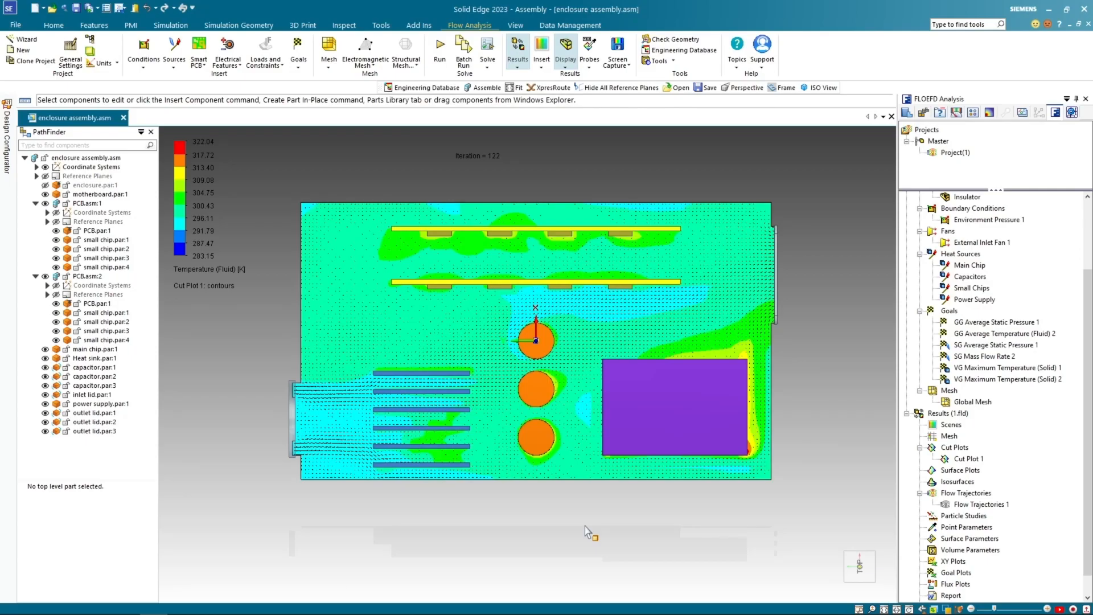
{"action": "middle_click_drag", "start_coordinate": [768, 515], "coordinate": [724, 413]}
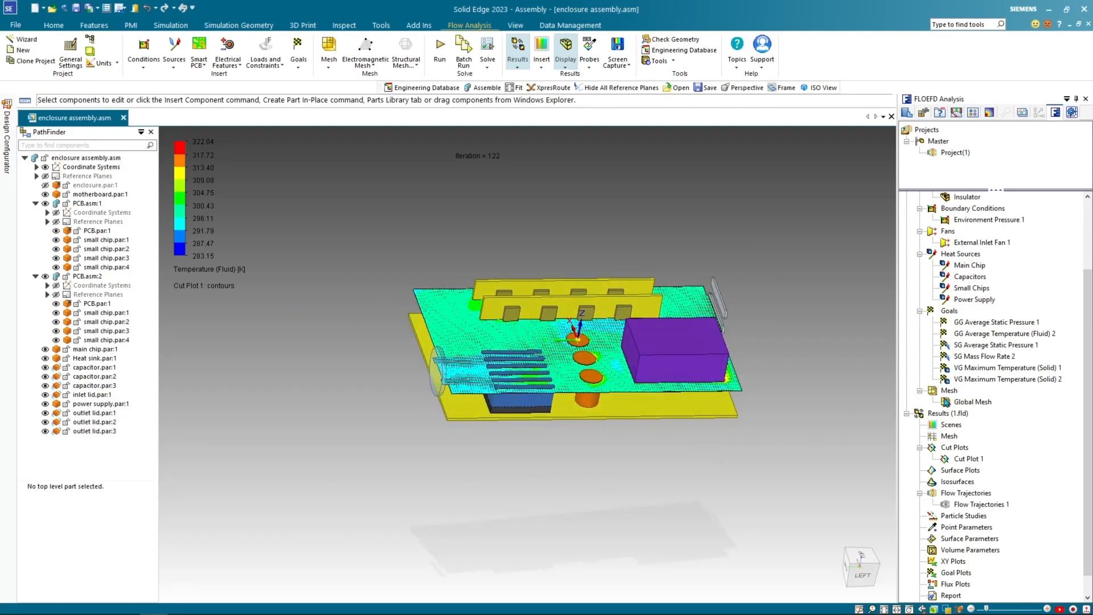
Hide Cut Plot 1 to show the bare components again.
{"action": "right_click", "coordinate": [961, 460]}
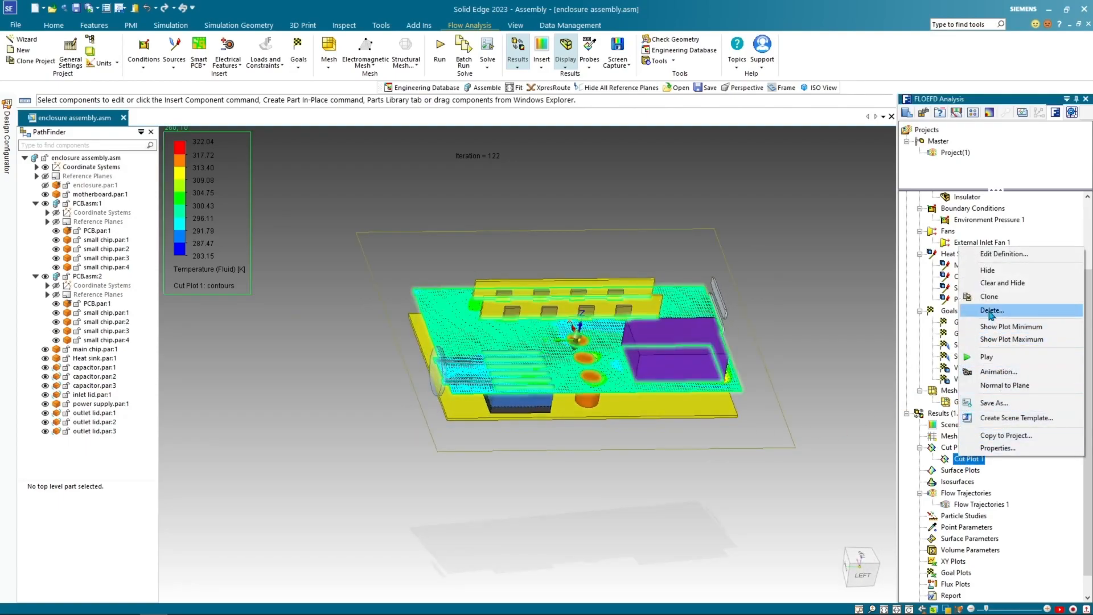
{"action": "left_click", "coordinate": [988, 270]}
{"action": "middle_click_drag", "start_coordinate": [695, 476], "coordinate": [658, 428]}
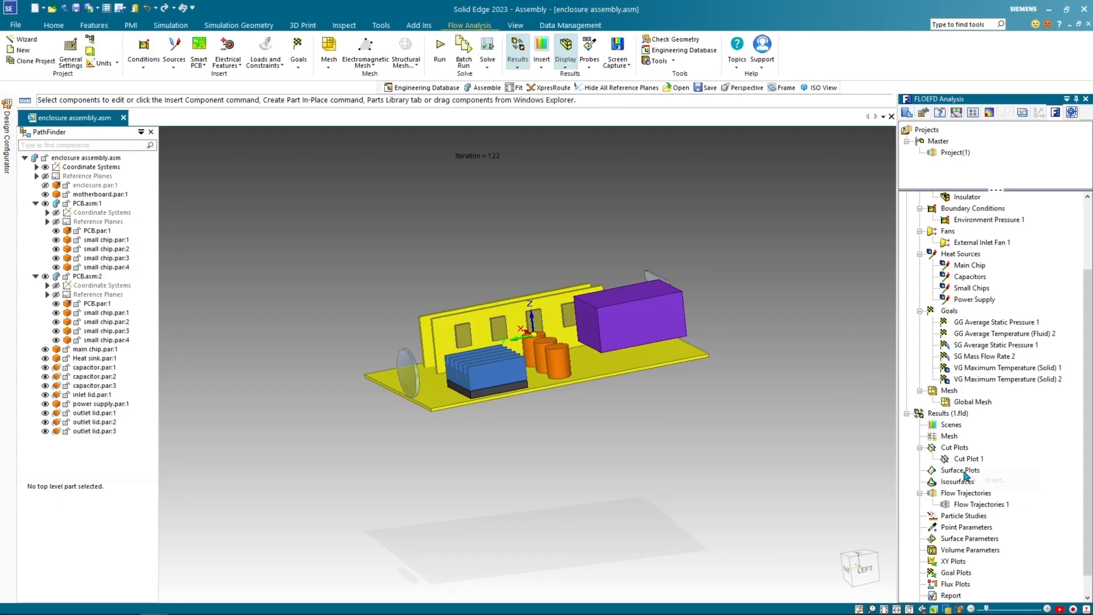
Start a new surface plot and select the main chip, all small chips and the heat sink as its surfaces.
{"action": "left_click", "coordinate": [979, 480]}
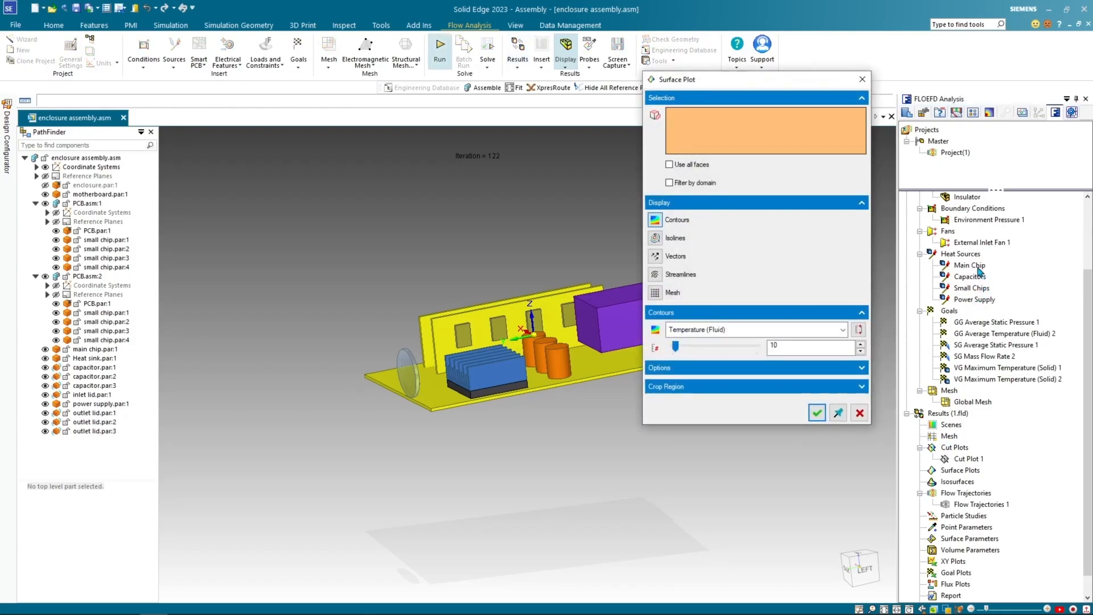
{"action": "left_click", "coordinate": [978, 266]}
{"action": "left_click", "coordinate": [974, 289]}
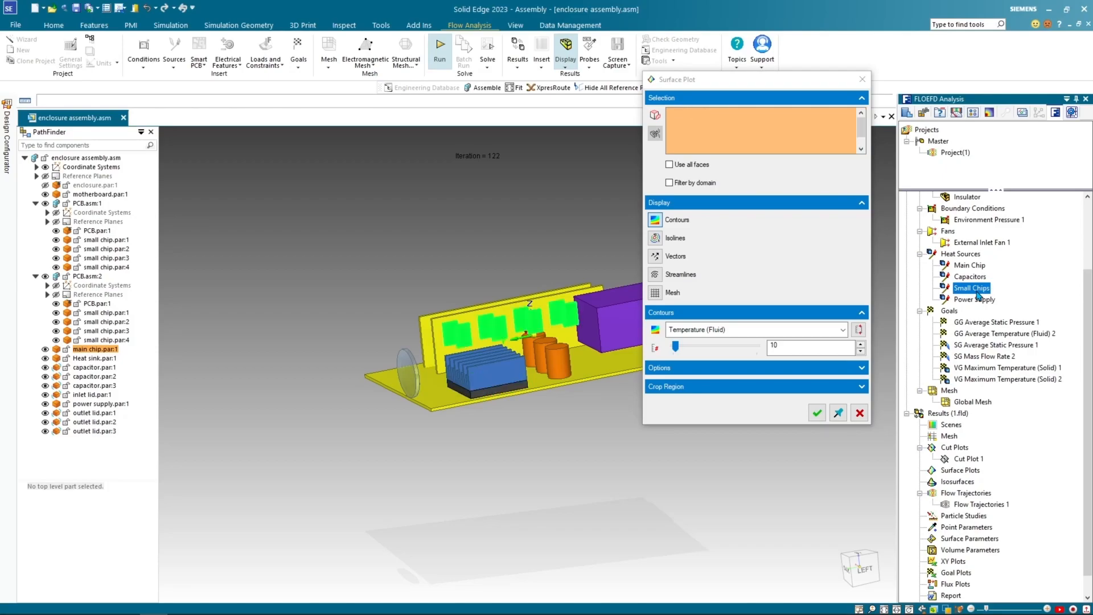
{"action": "left_click", "coordinate": [975, 266], "text": "ctrl"}
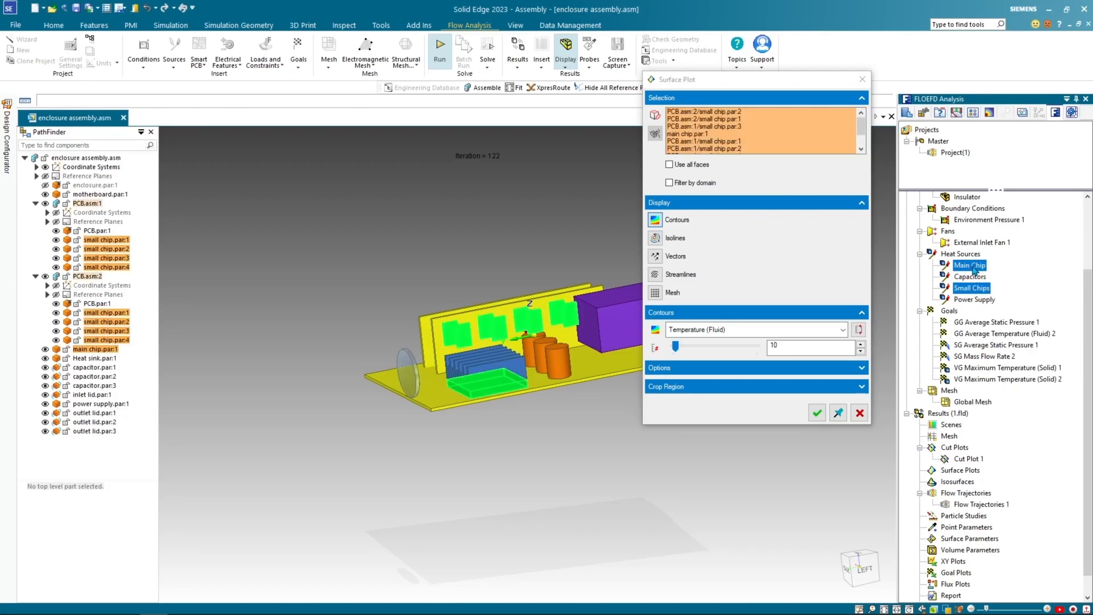
{"action": "middle_click_drag", "start_coordinate": [556, 471], "coordinate": [478, 488]}
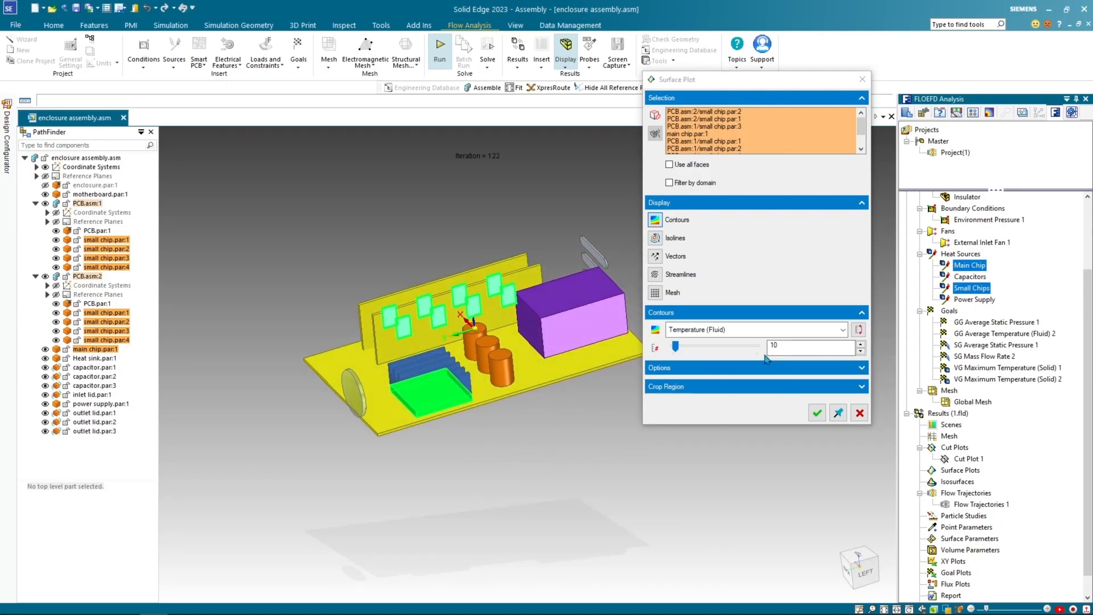
{"action": "left_click", "coordinate": [93, 360]}
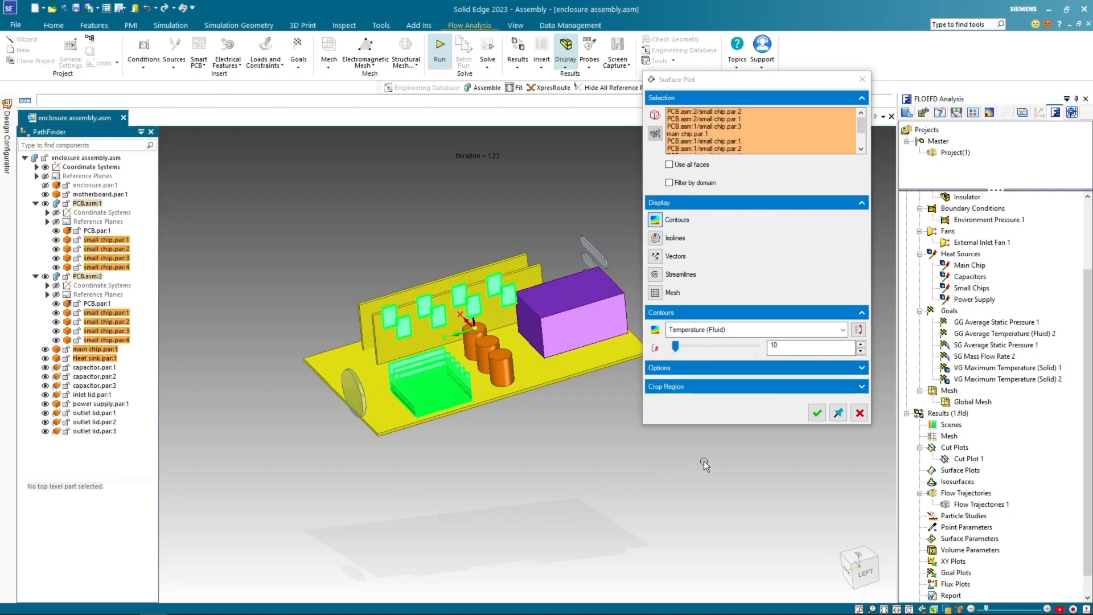
Set the surface plot's contours to Temperature (Solid) and create the plot.
{"action": "left_click", "coordinate": [780, 330]}
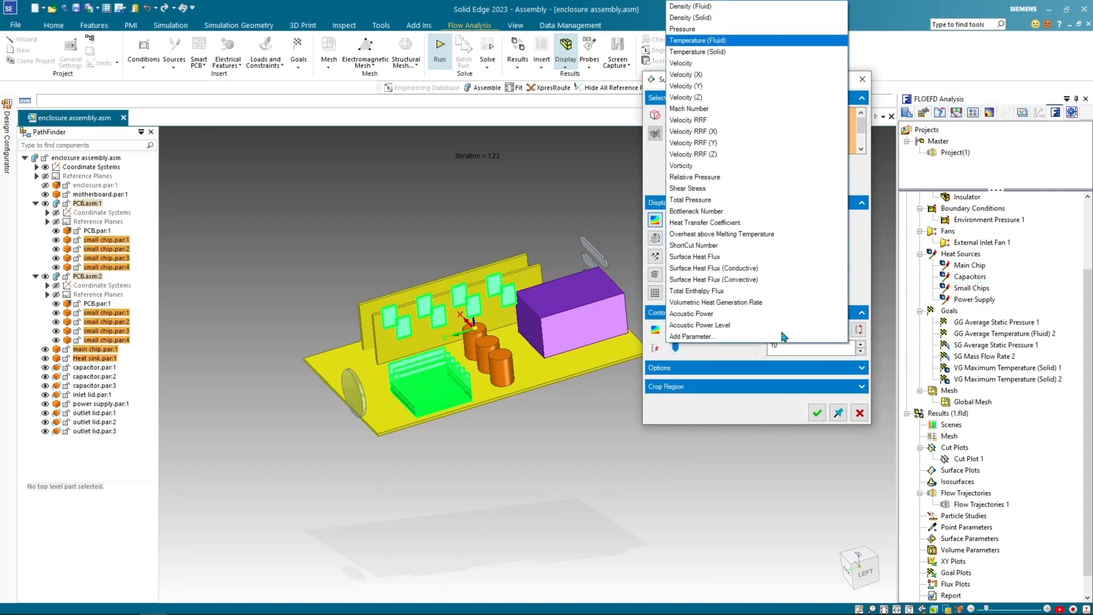
{"action": "left_click", "coordinate": [750, 52]}
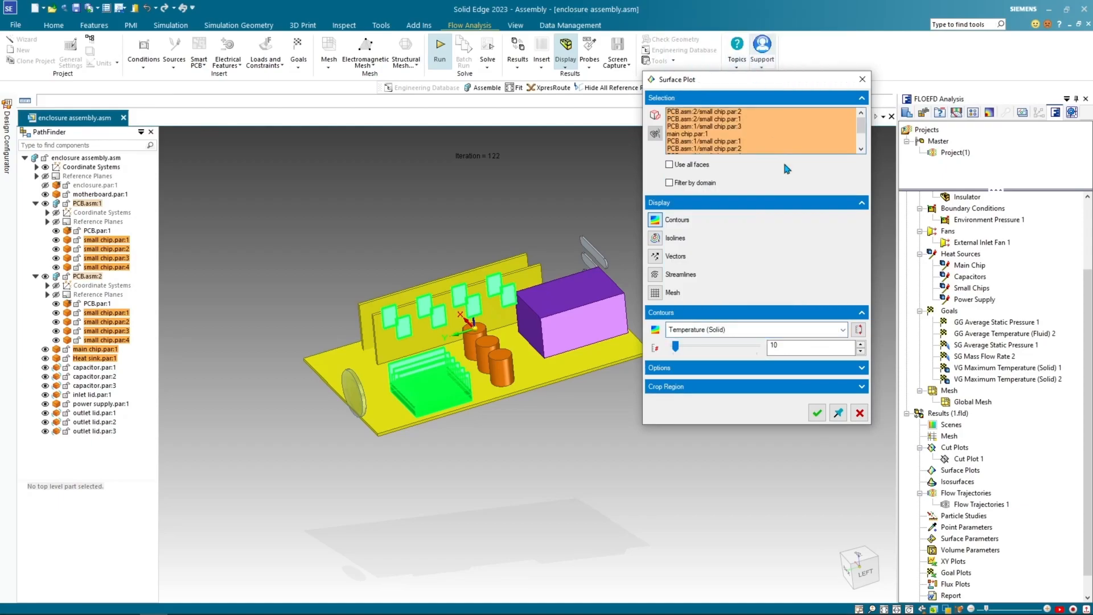
{"action": "left_click", "coordinate": [817, 413]}
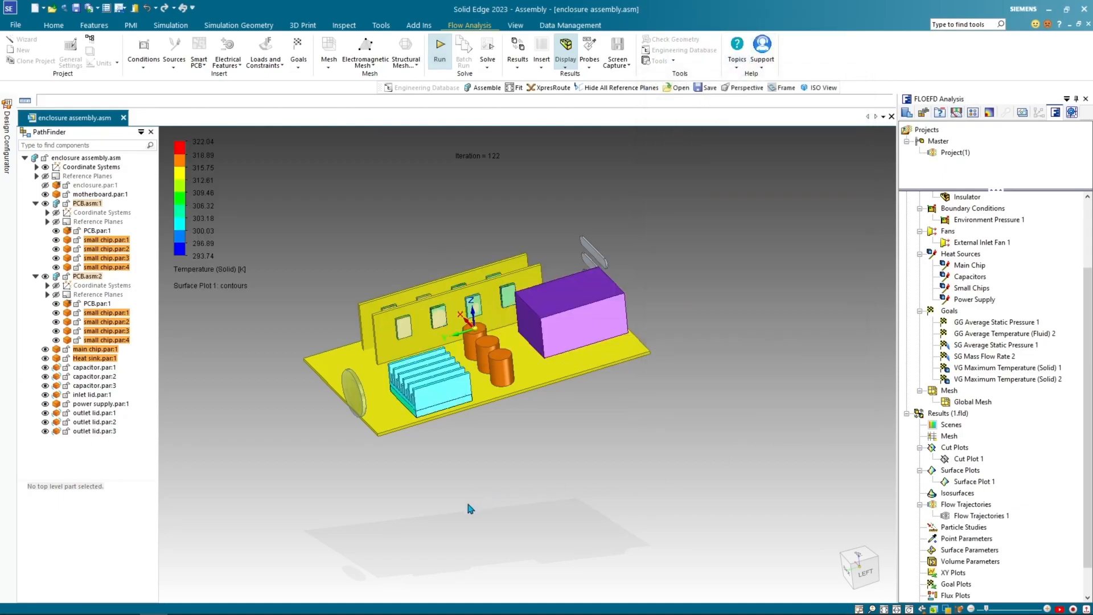
Examine the solid temperature contours on the heat sink, main chip and small chips close up and from several angles.
{"action": "scroll", "coordinate": [478, 473], "scroll_direction": "up", "scroll_amount": 5}
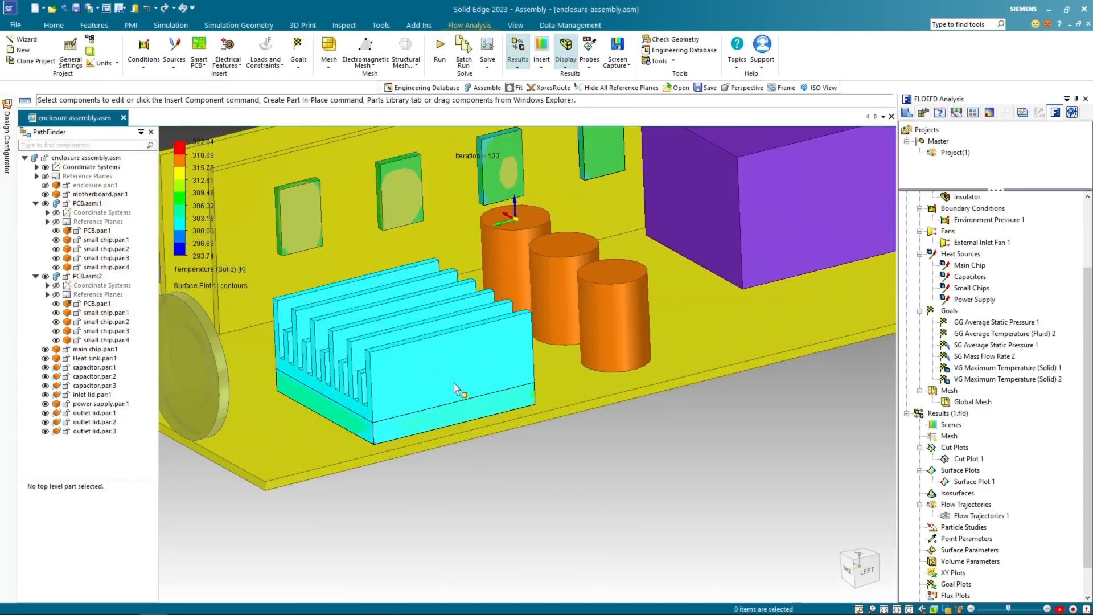
{"action": "middle_click_drag", "start_coordinate": [487, 456], "coordinate": [684, 480]}
{"action": "scroll", "coordinate": [646, 438], "scroll_direction": "up", "scroll_amount": 1}
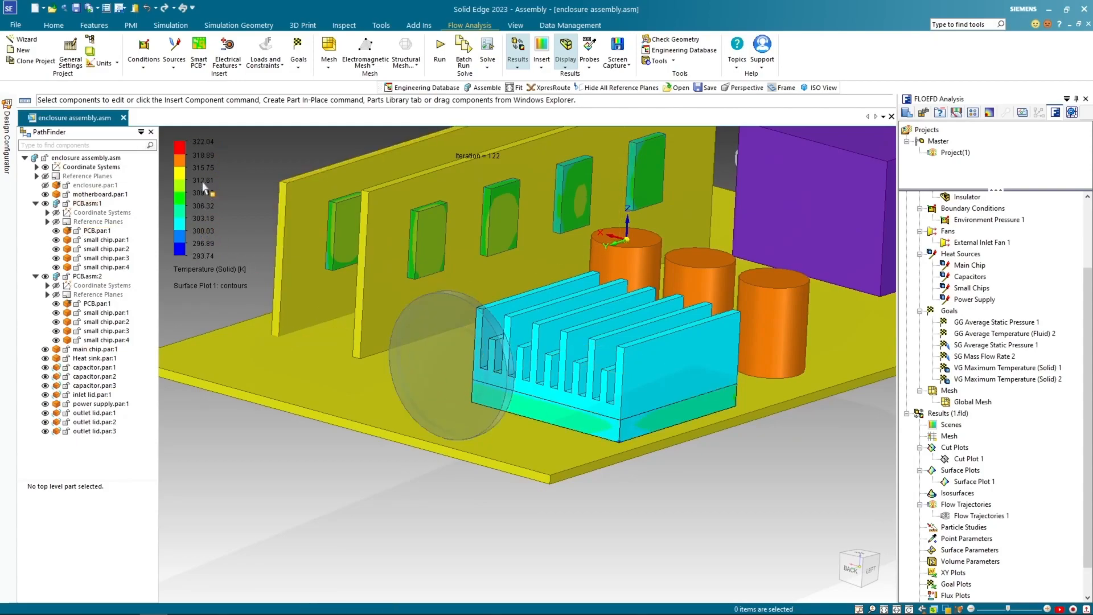
{"action": "scroll", "coordinate": [642, 405], "scroll_direction": "up", "scroll_amount": 1}
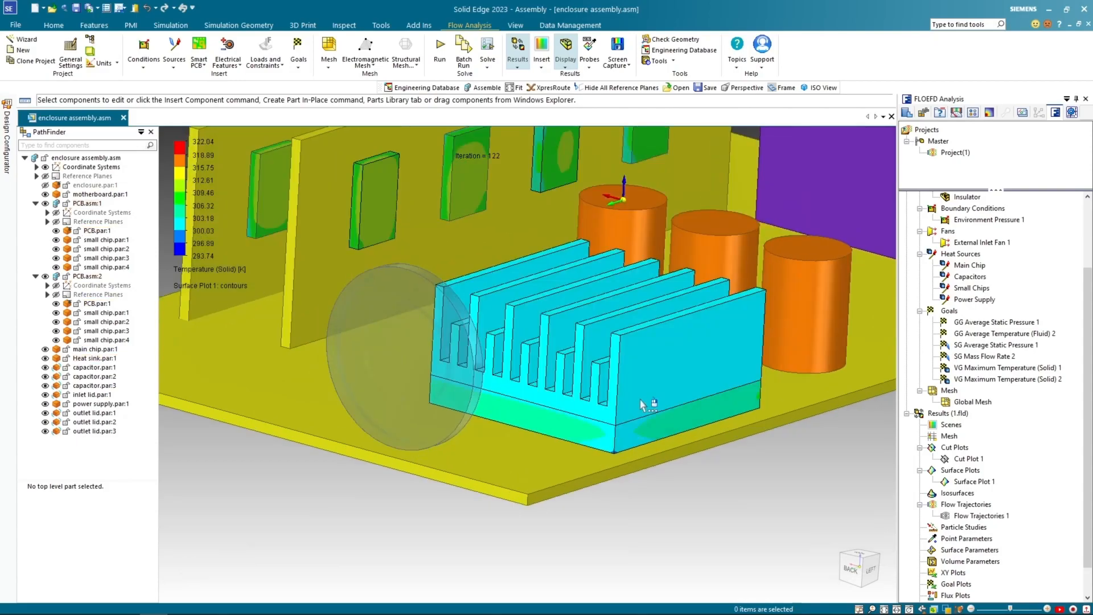
{"action": "scroll", "coordinate": [642, 404], "scroll_direction": "down", "scroll_amount": 2}
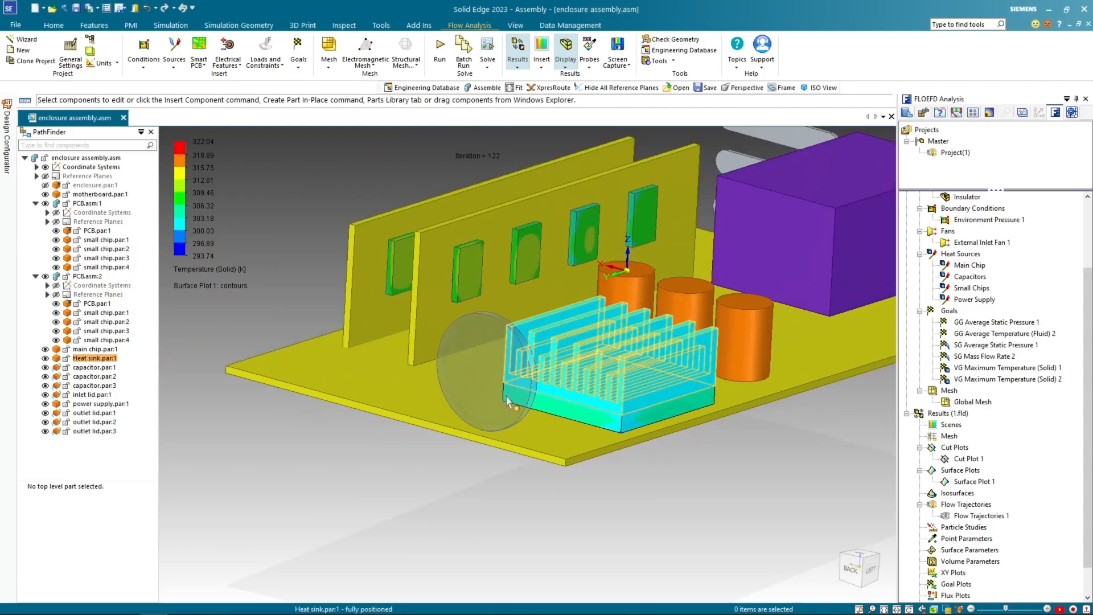
{"action": "middle_click_drag", "start_coordinate": [255, 324], "coordinate": [289, 323]}
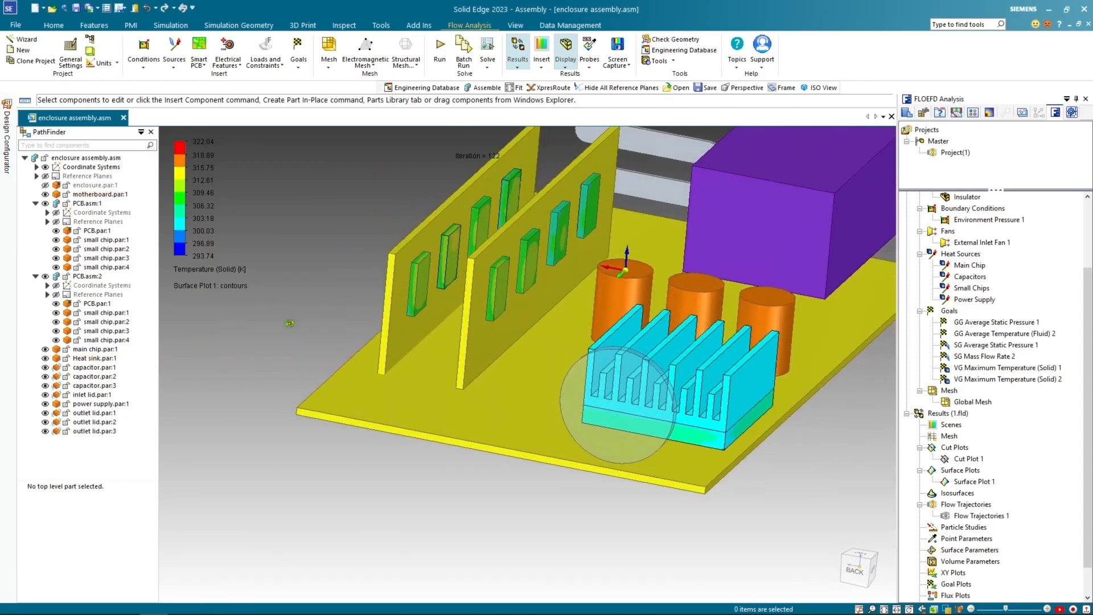
{"action": "scroll", "coordinate": [513, 450], "scroll_direction": "down", "scroll_amount": 3}
{"action": "middle_click_drag", "start_coordinate": [722, 492], "coordinate": [569, 476]}
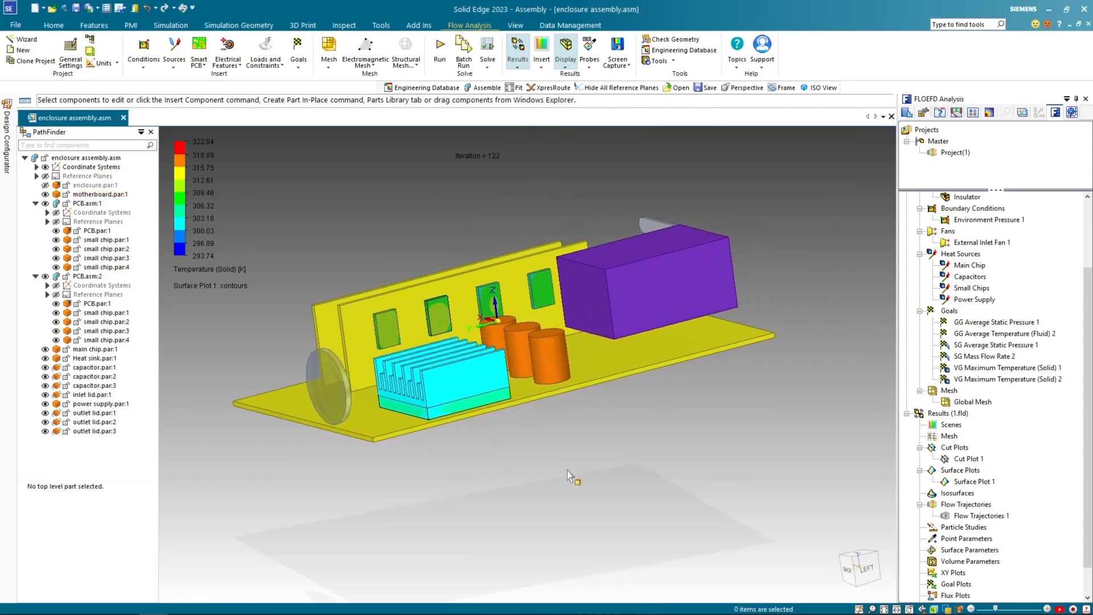